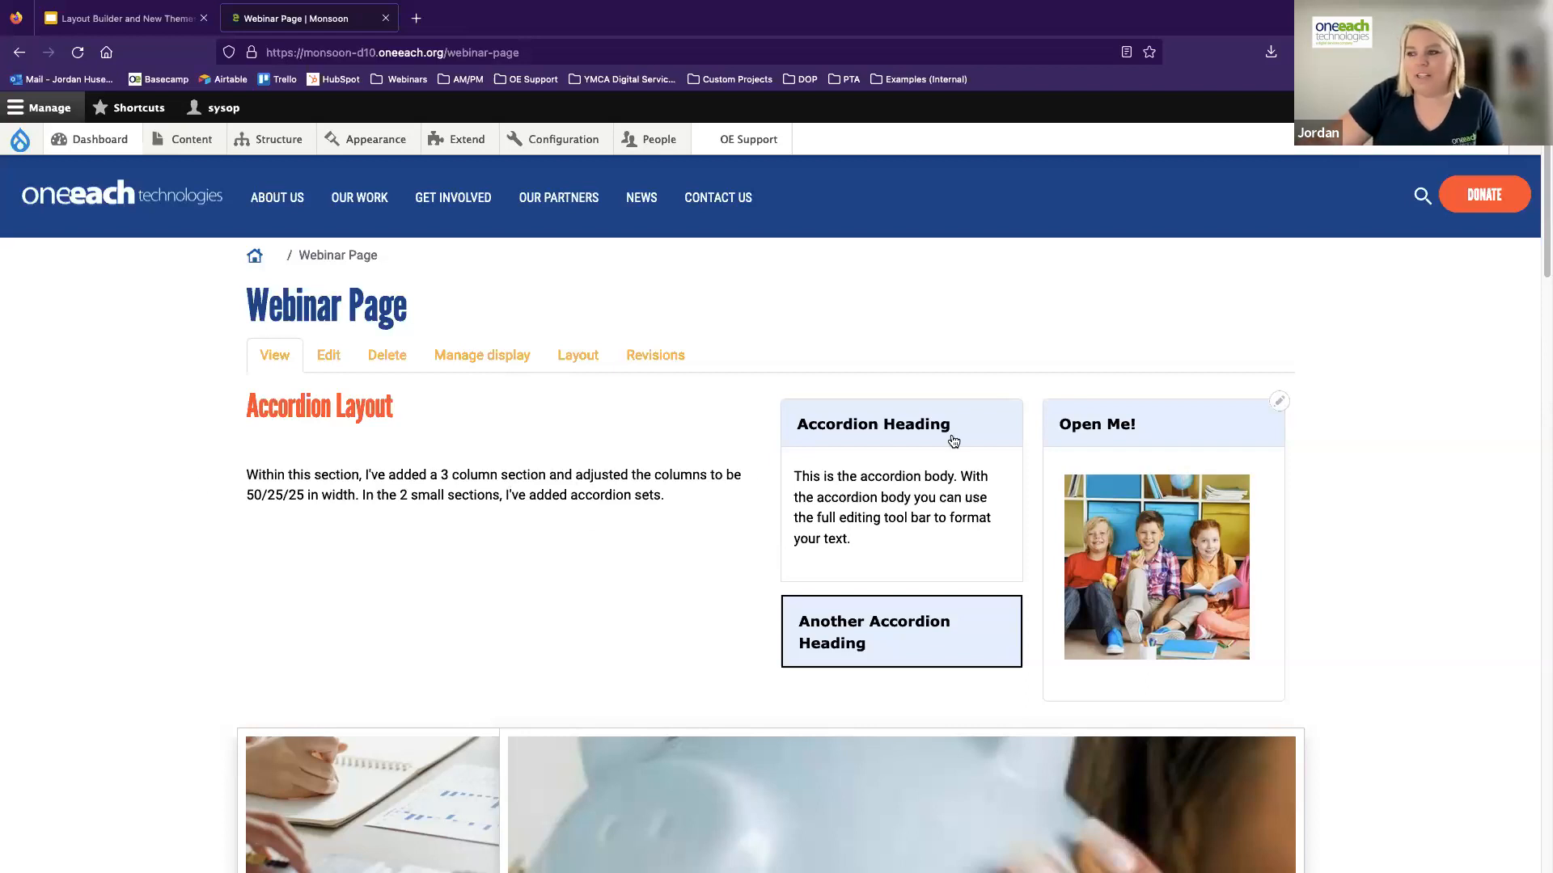
Expand and collapse the accordions in the Accordion Layout section to examine how their headings and body content display
click(856, 444)
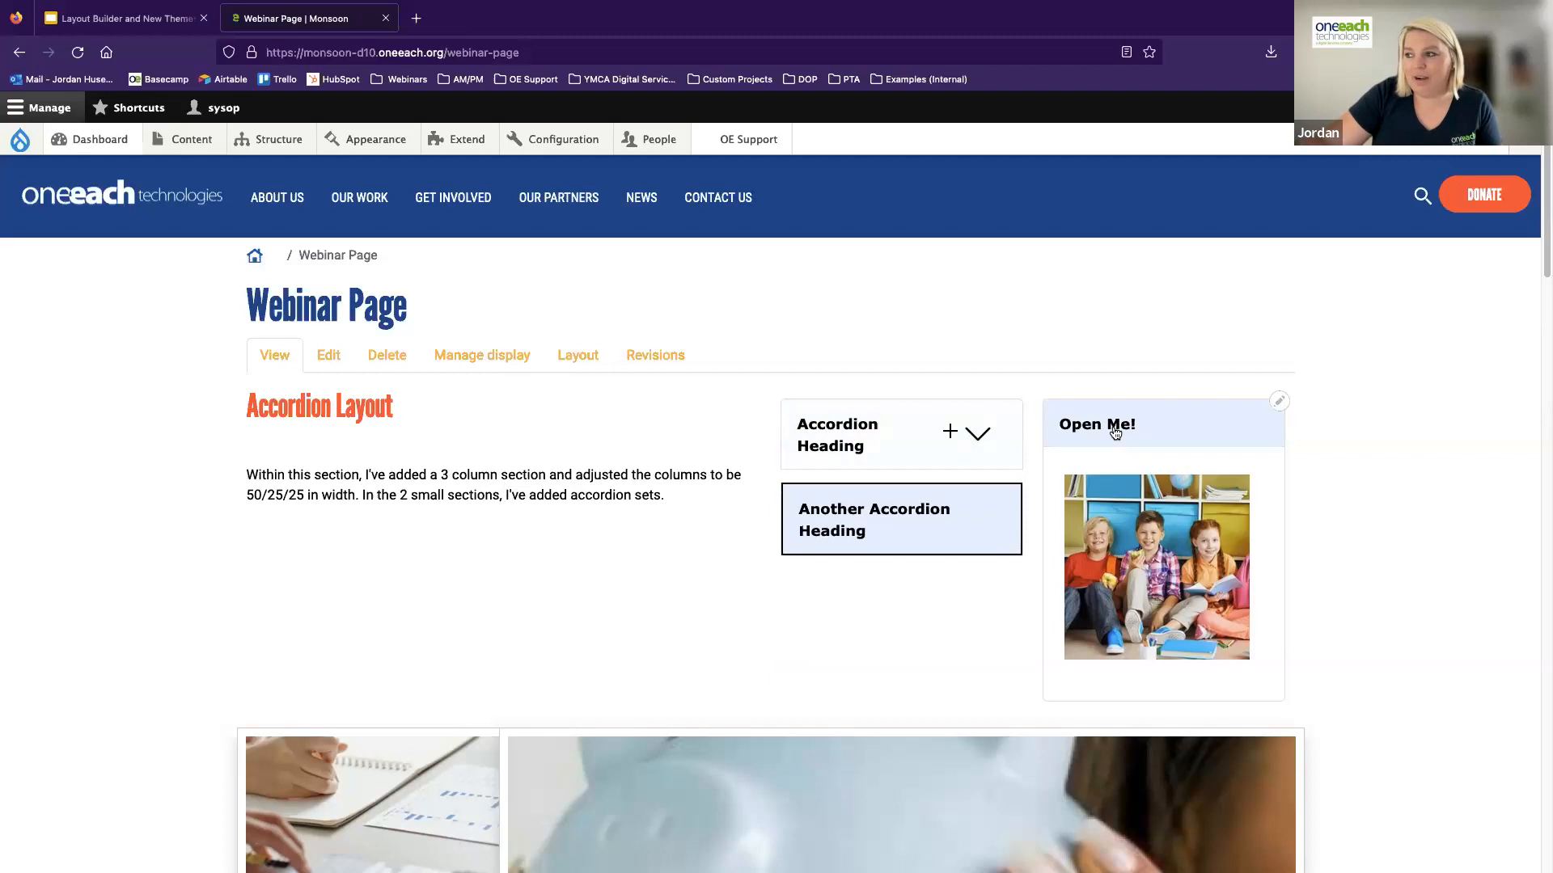
click(1115, 433)
drag(394, 412, 235, 409)
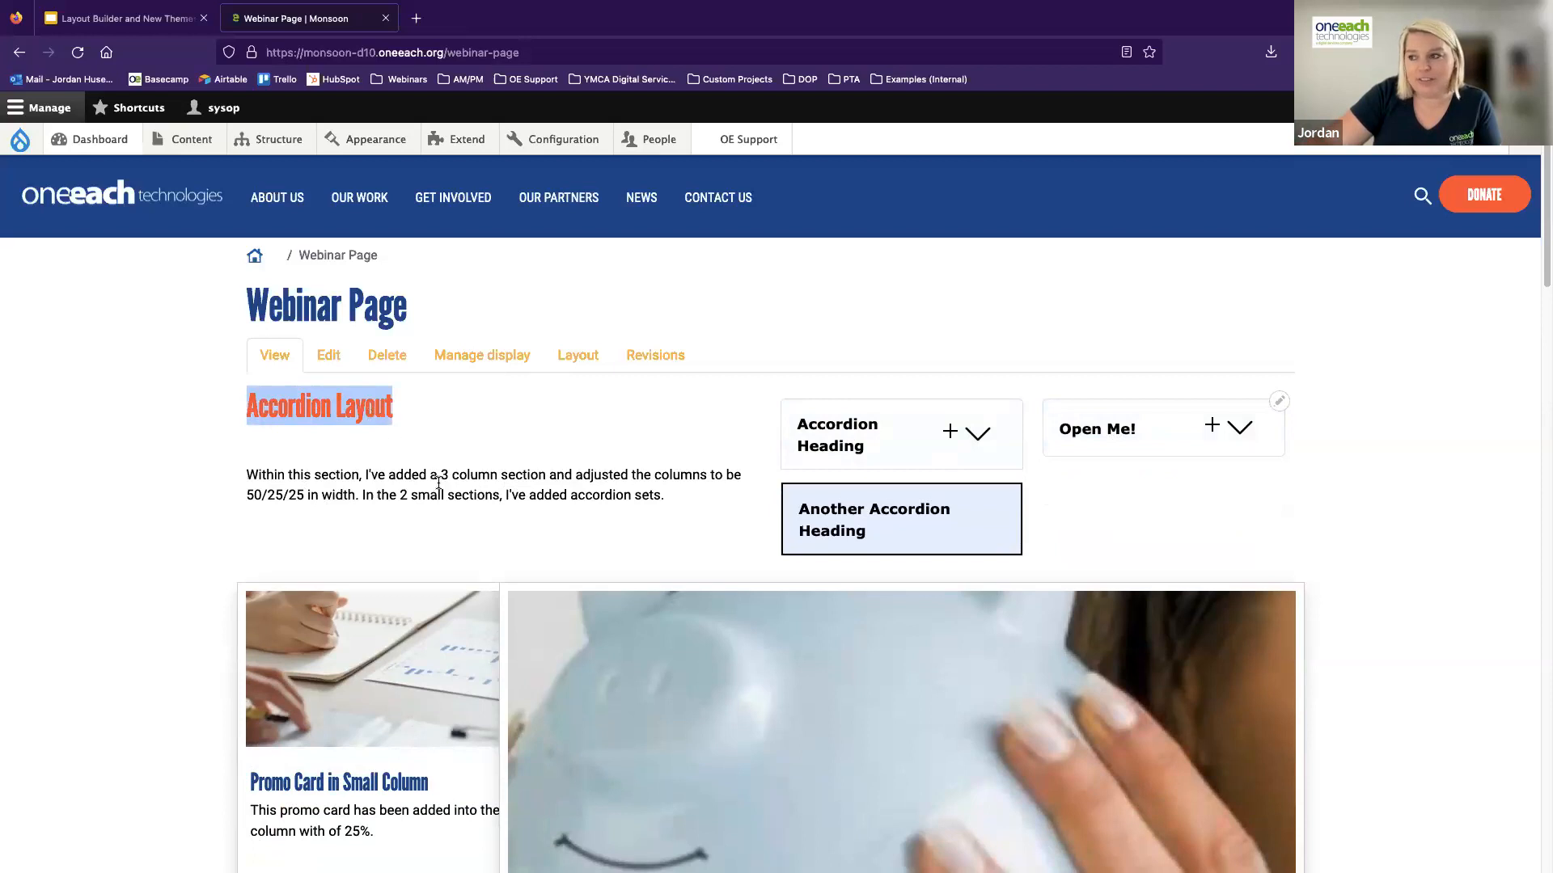
click(878, 448)
click(834, 631)
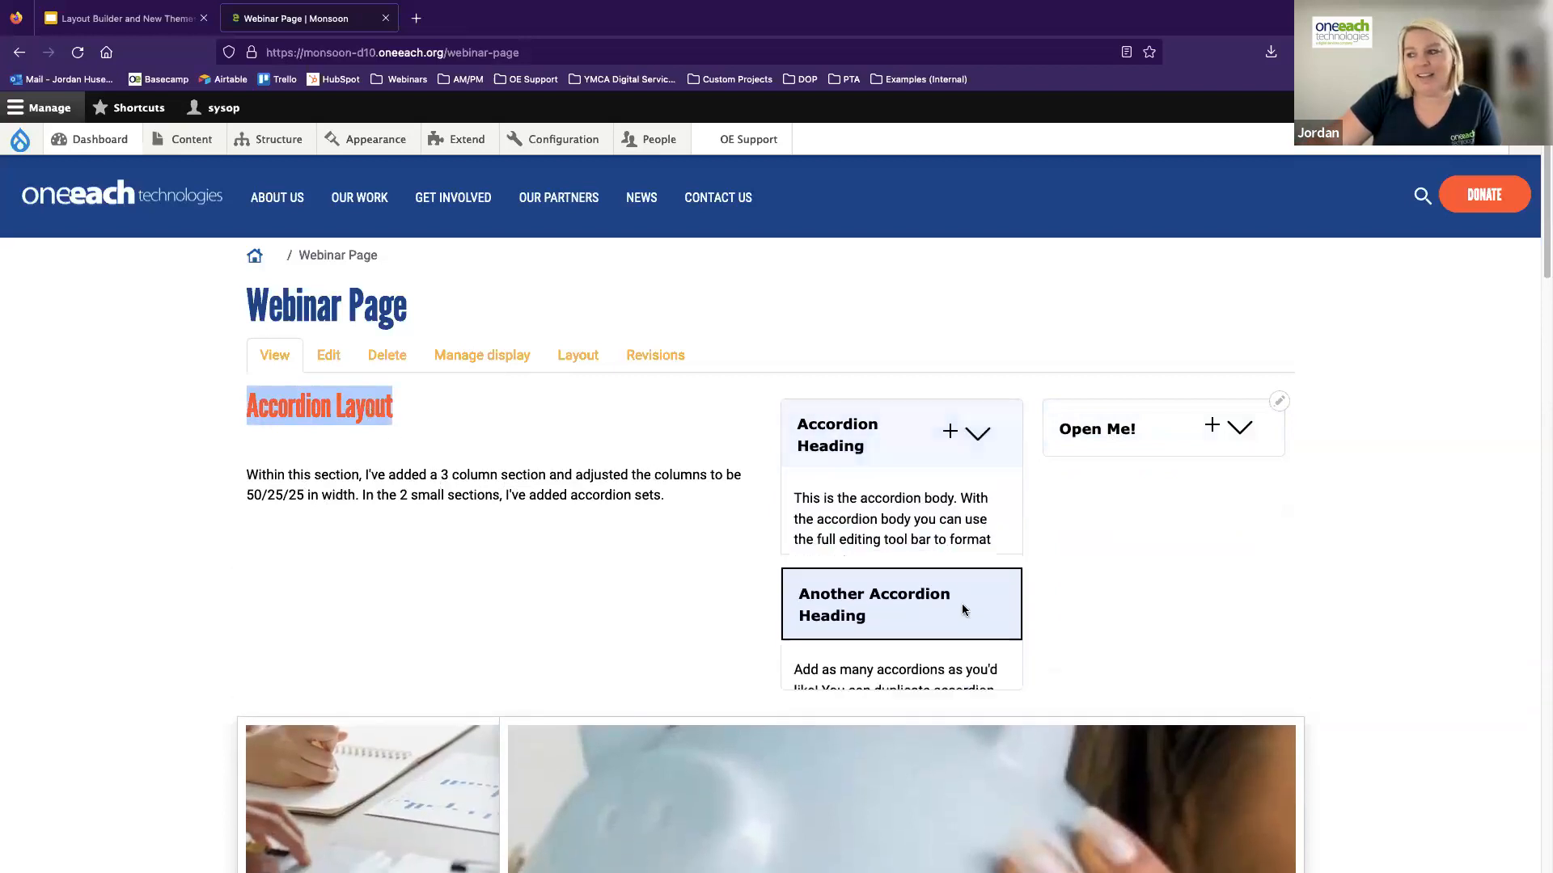
click(1142, 421)
click(1104, 431)
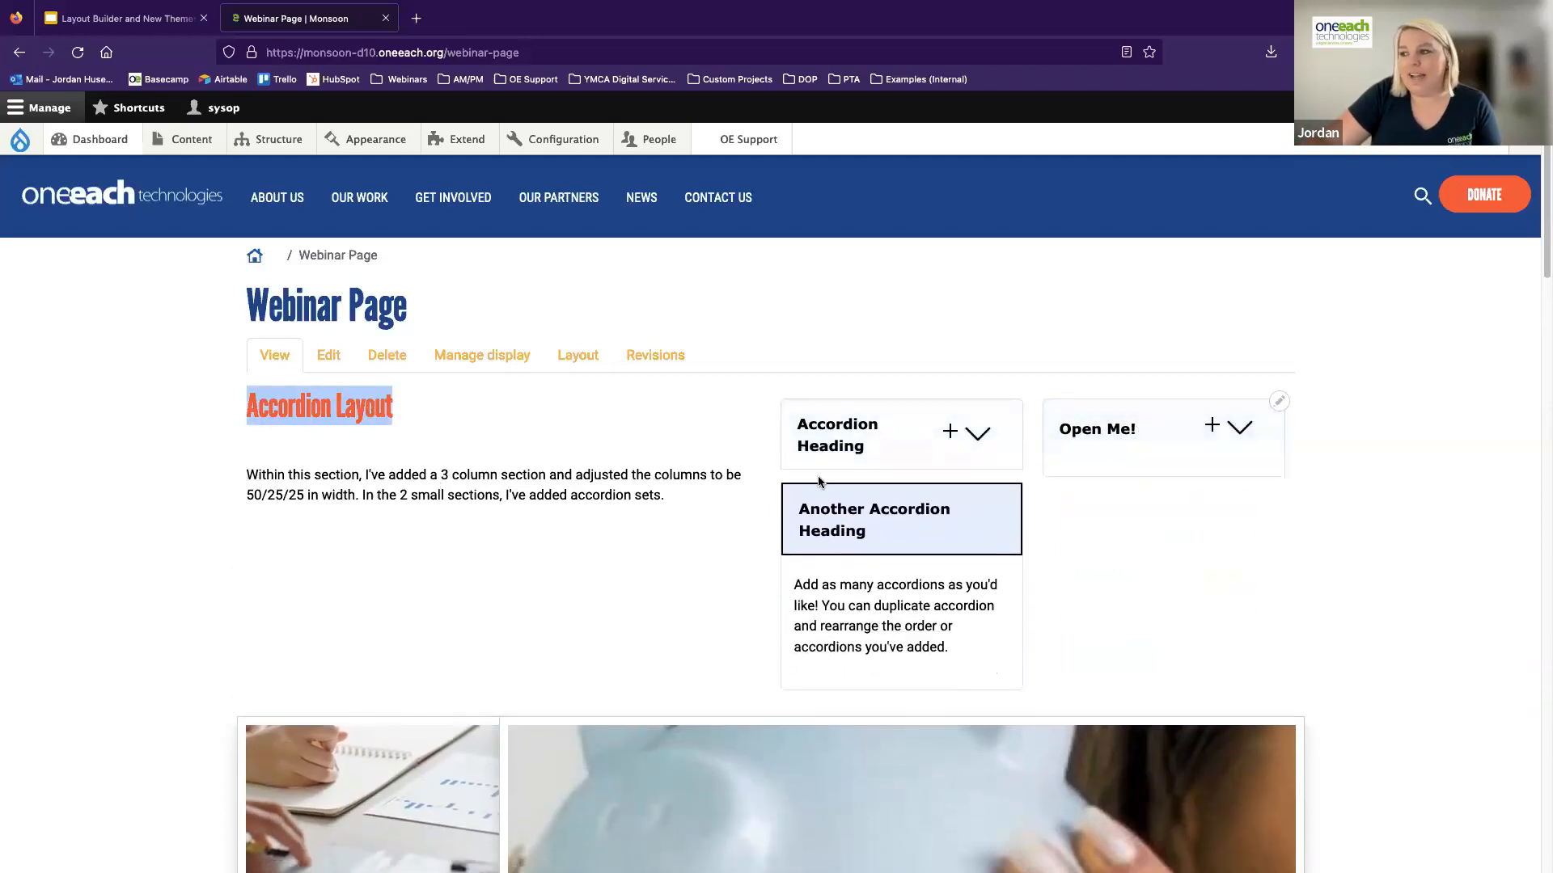
click(840, 530)
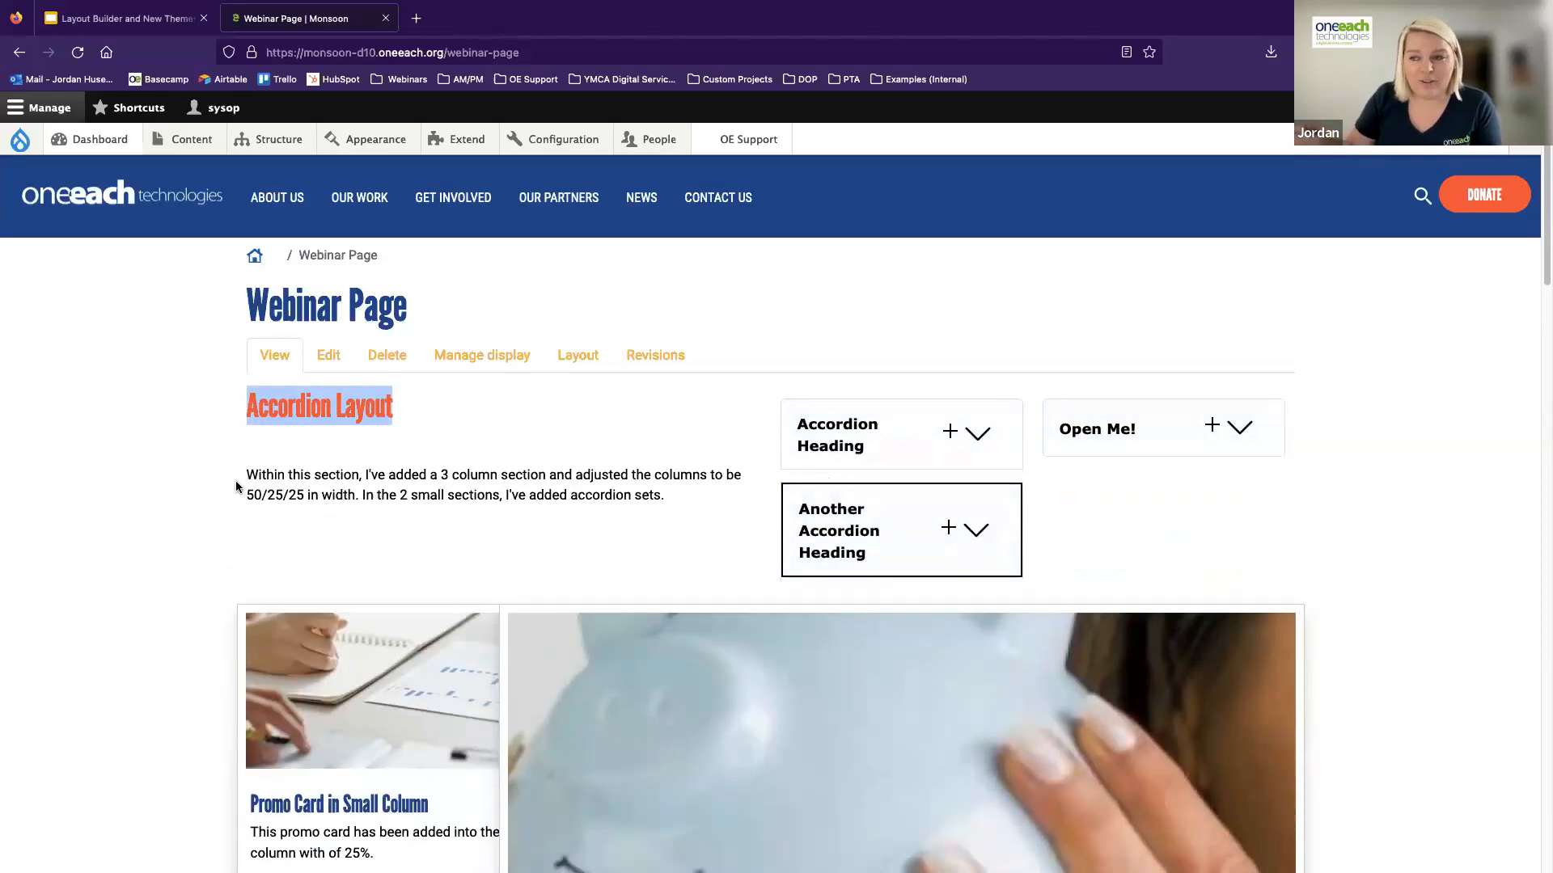
Examine the promo cards in the 25% and 75% width columns, comparing their images, text and buttons
scroll(328, 495, down, 2)
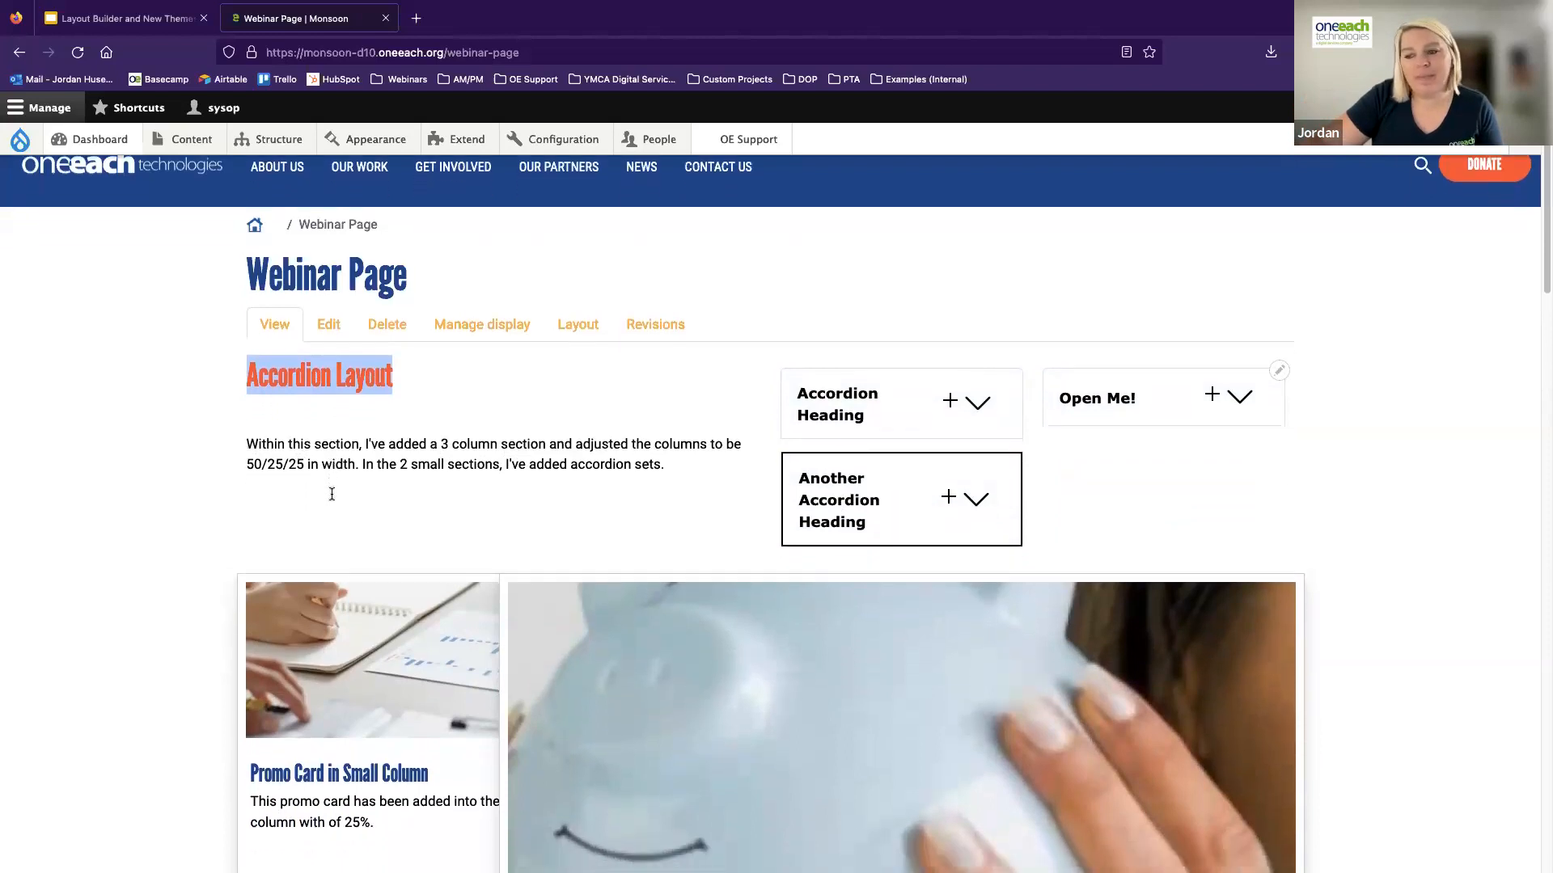
scroll(323, 495, down, 5)
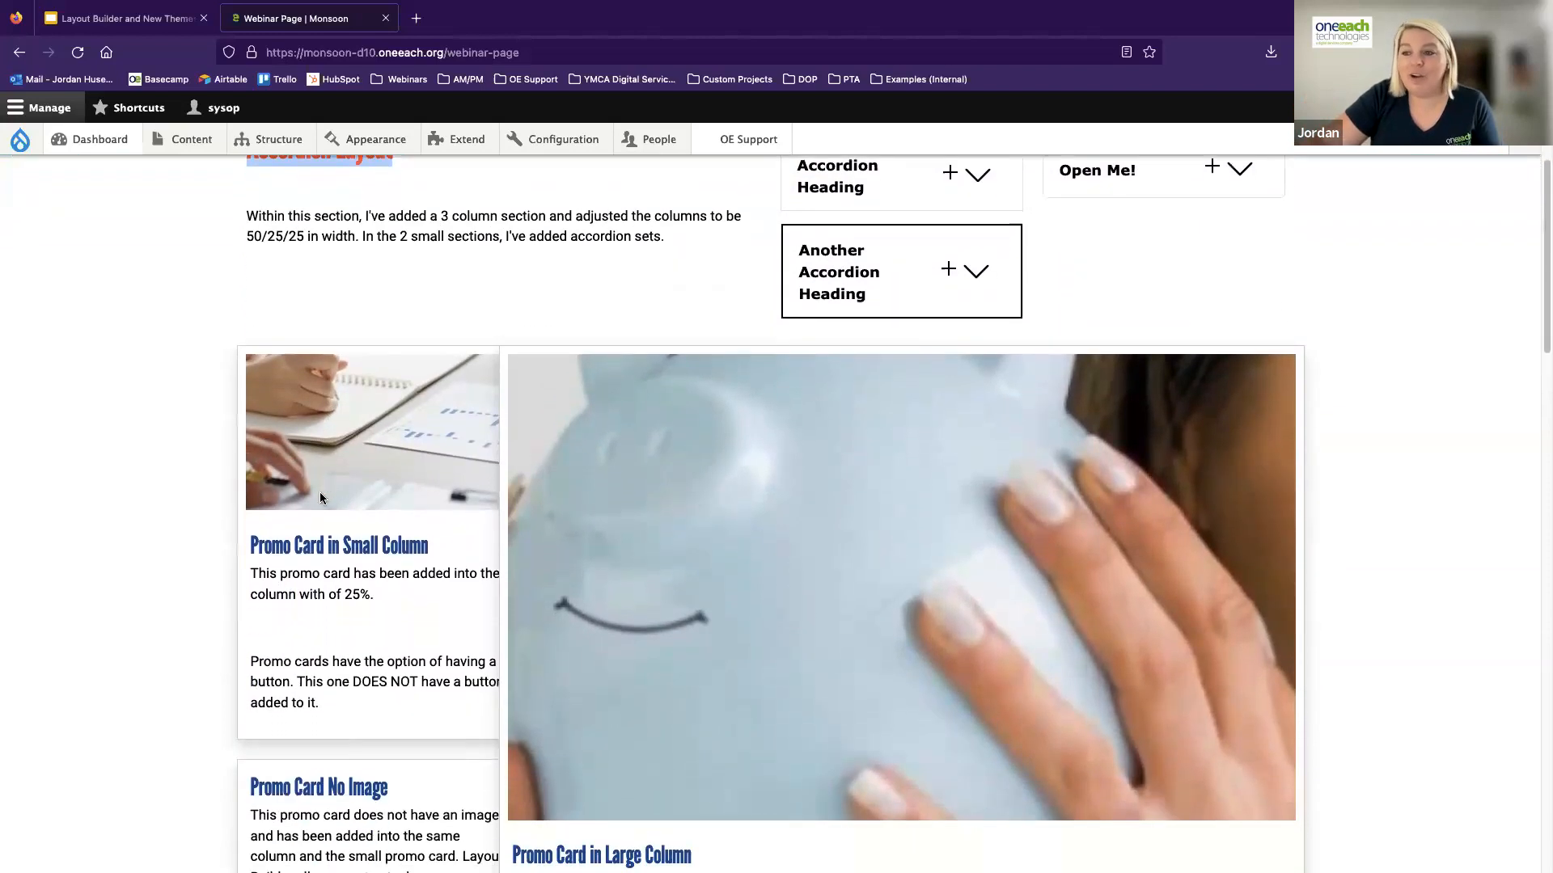
scroll(318, 492, down, 4)
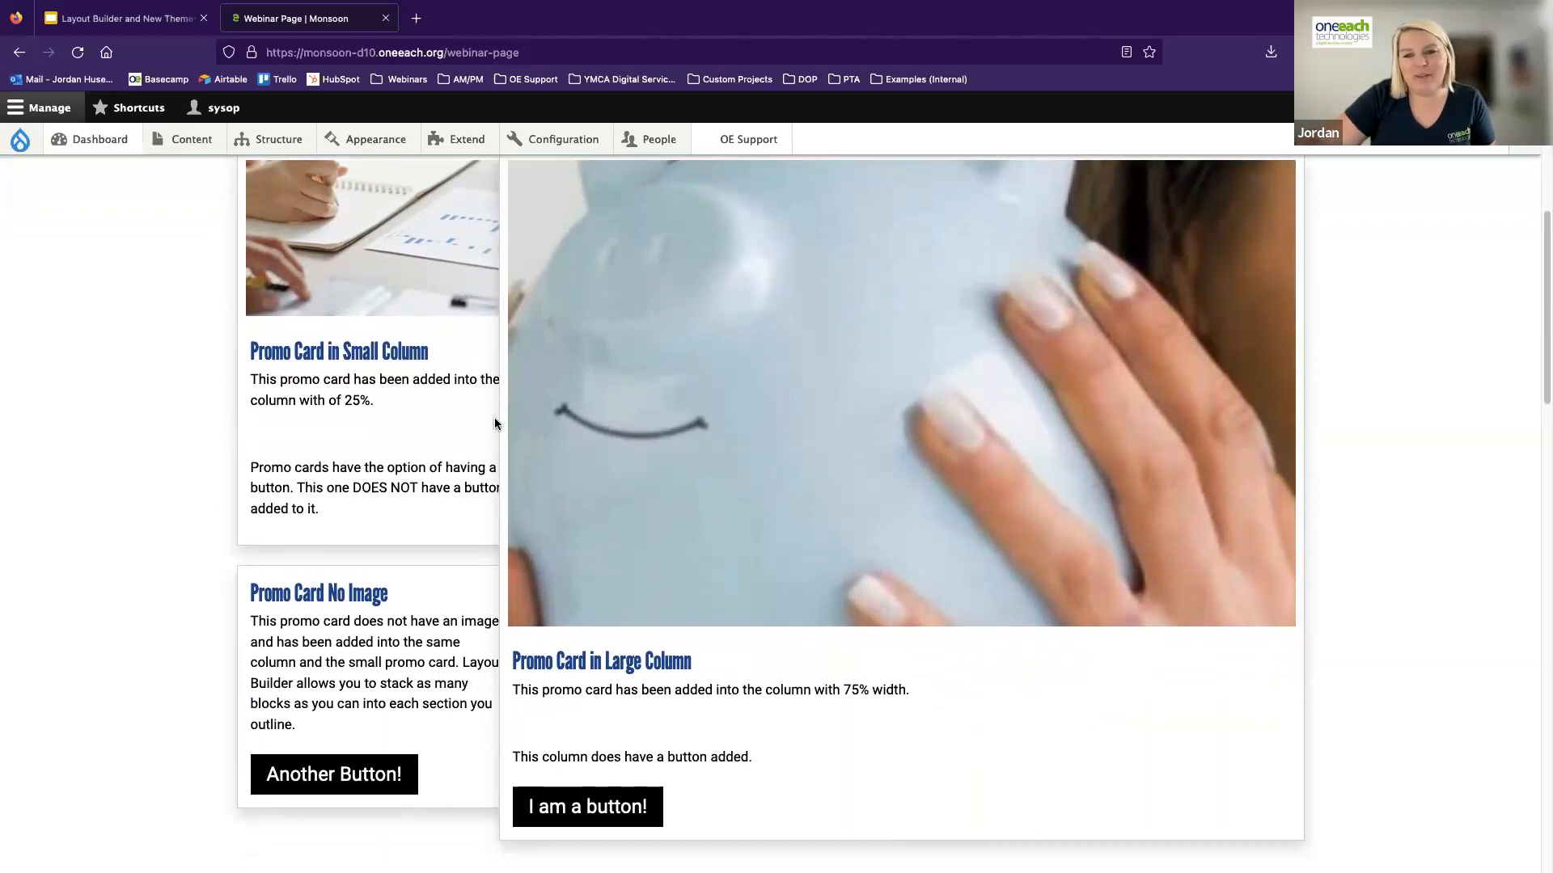
scroll(363, 272, up, 2)
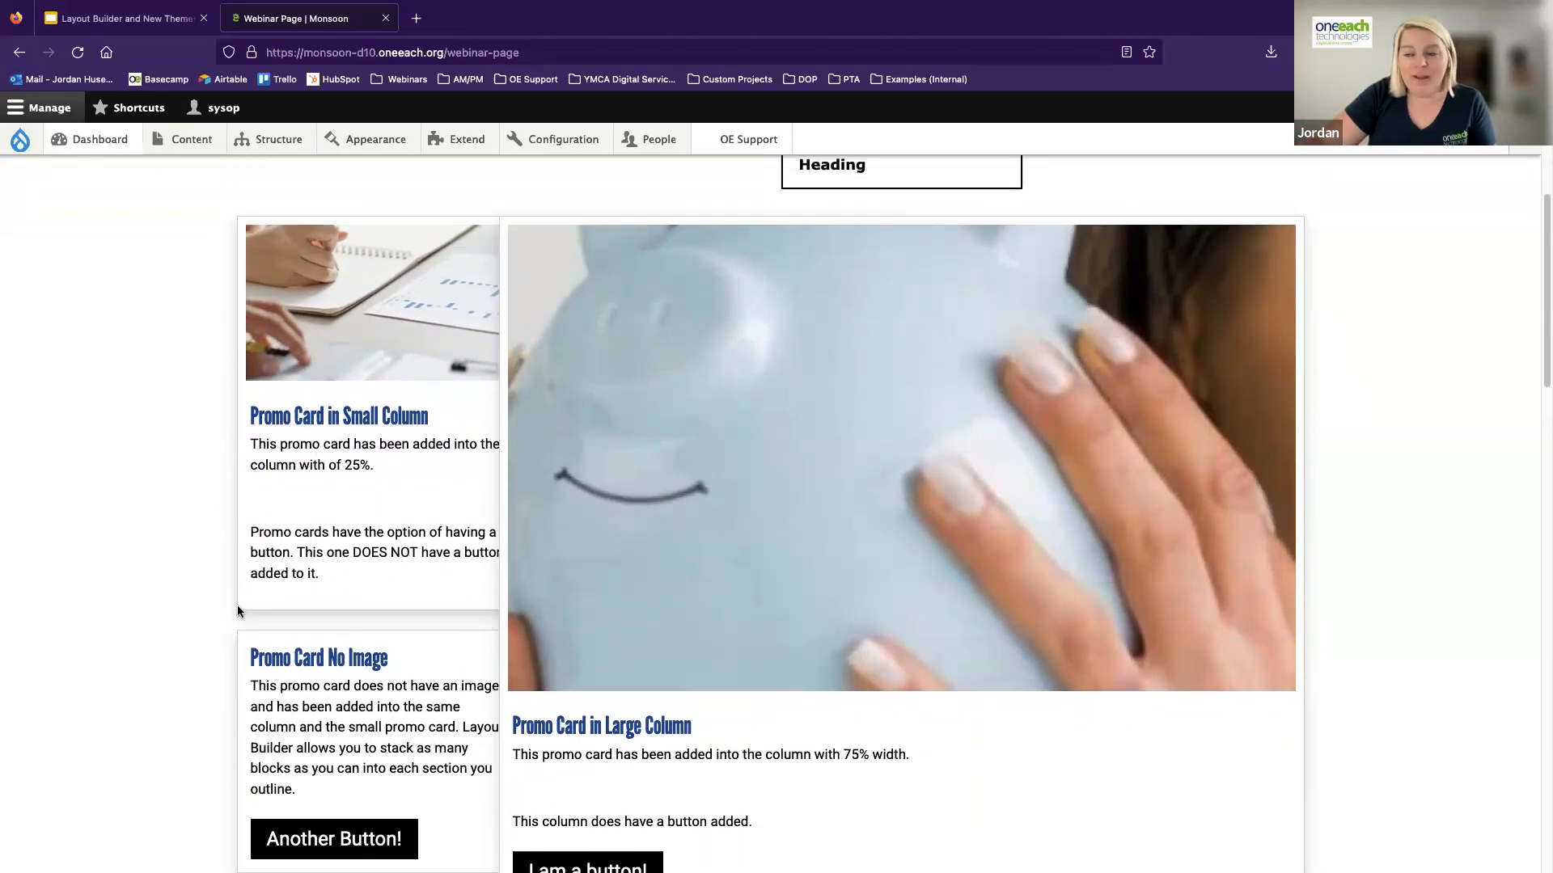
scroll(299, 683, down, 1)
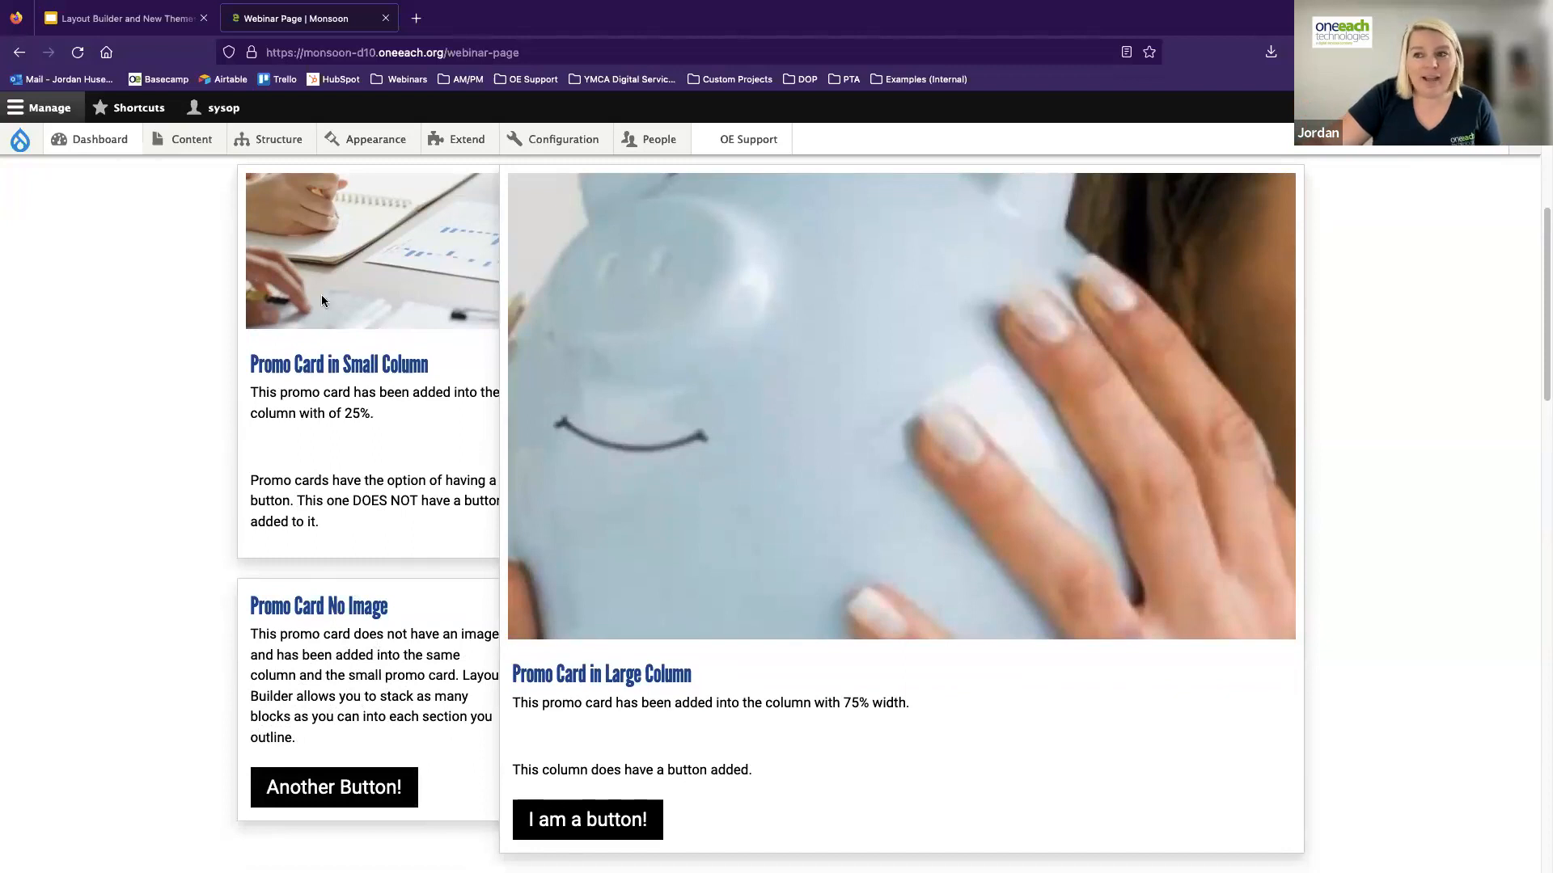
scroll(336, 639, up, 1)
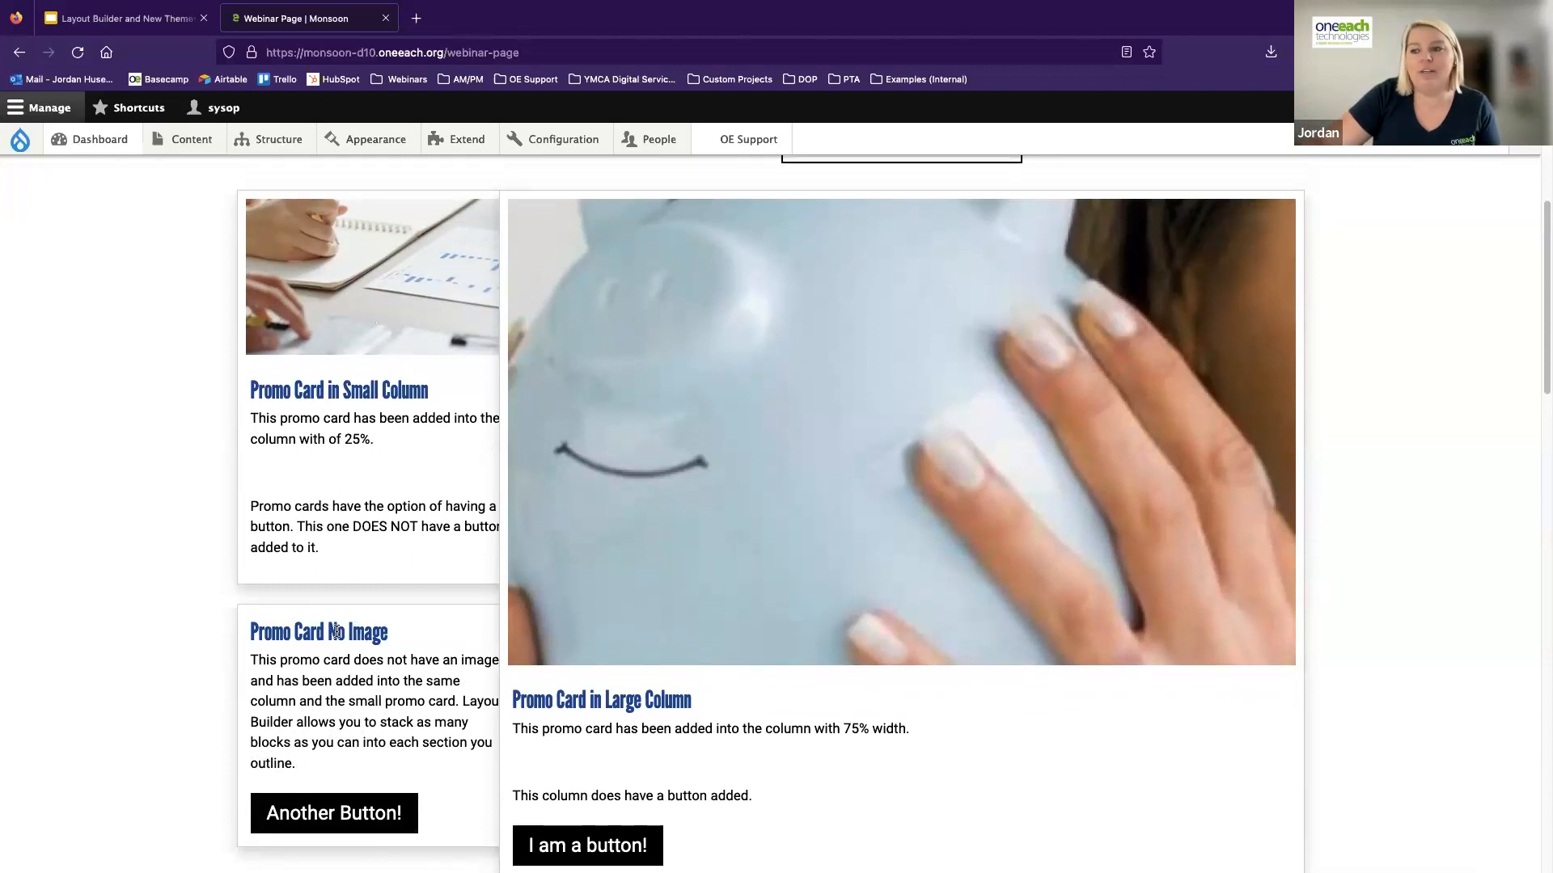
scroll(337, 631, up, 2)
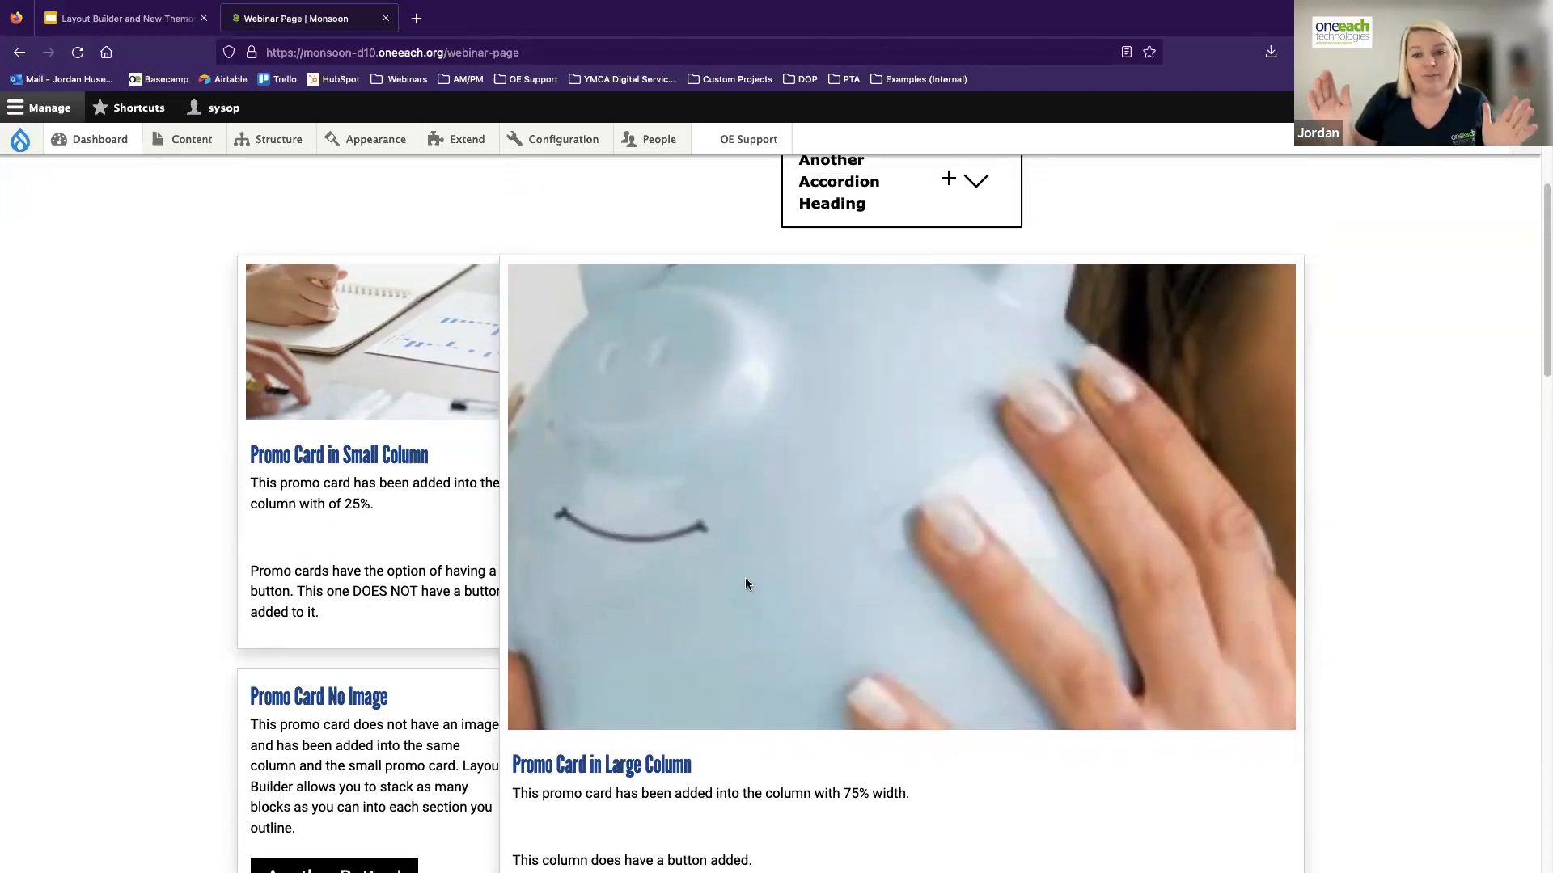
scroll(644, 665, down, 5)
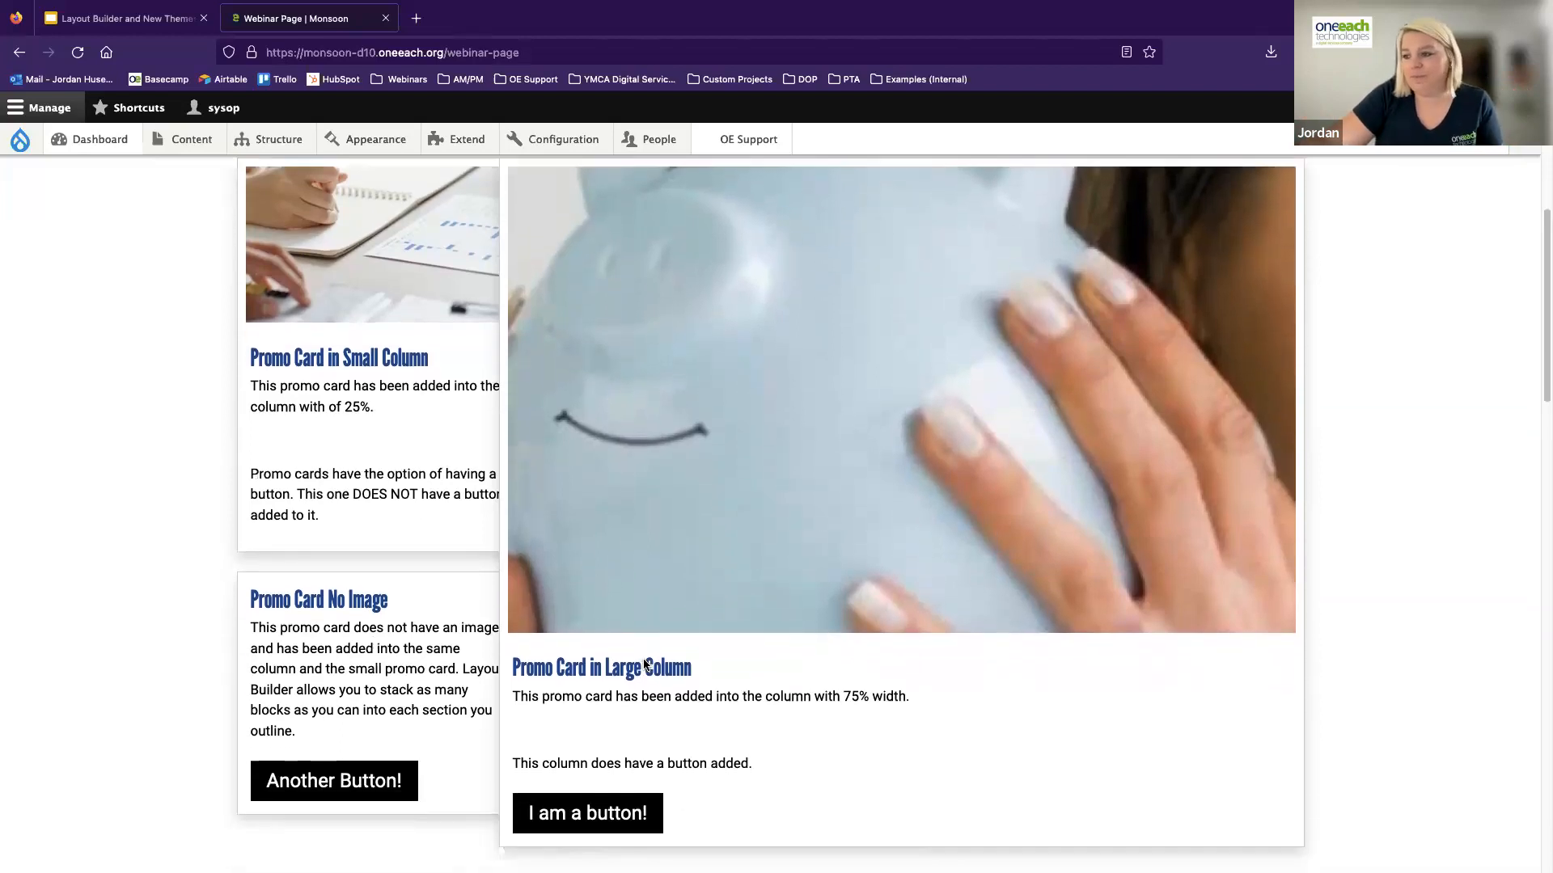
Switch among Tab Heading, Tab Heading 2 and Heading 3 to examine the tabs block and its section heading and subheading
scroll(640, 665, down, 5)
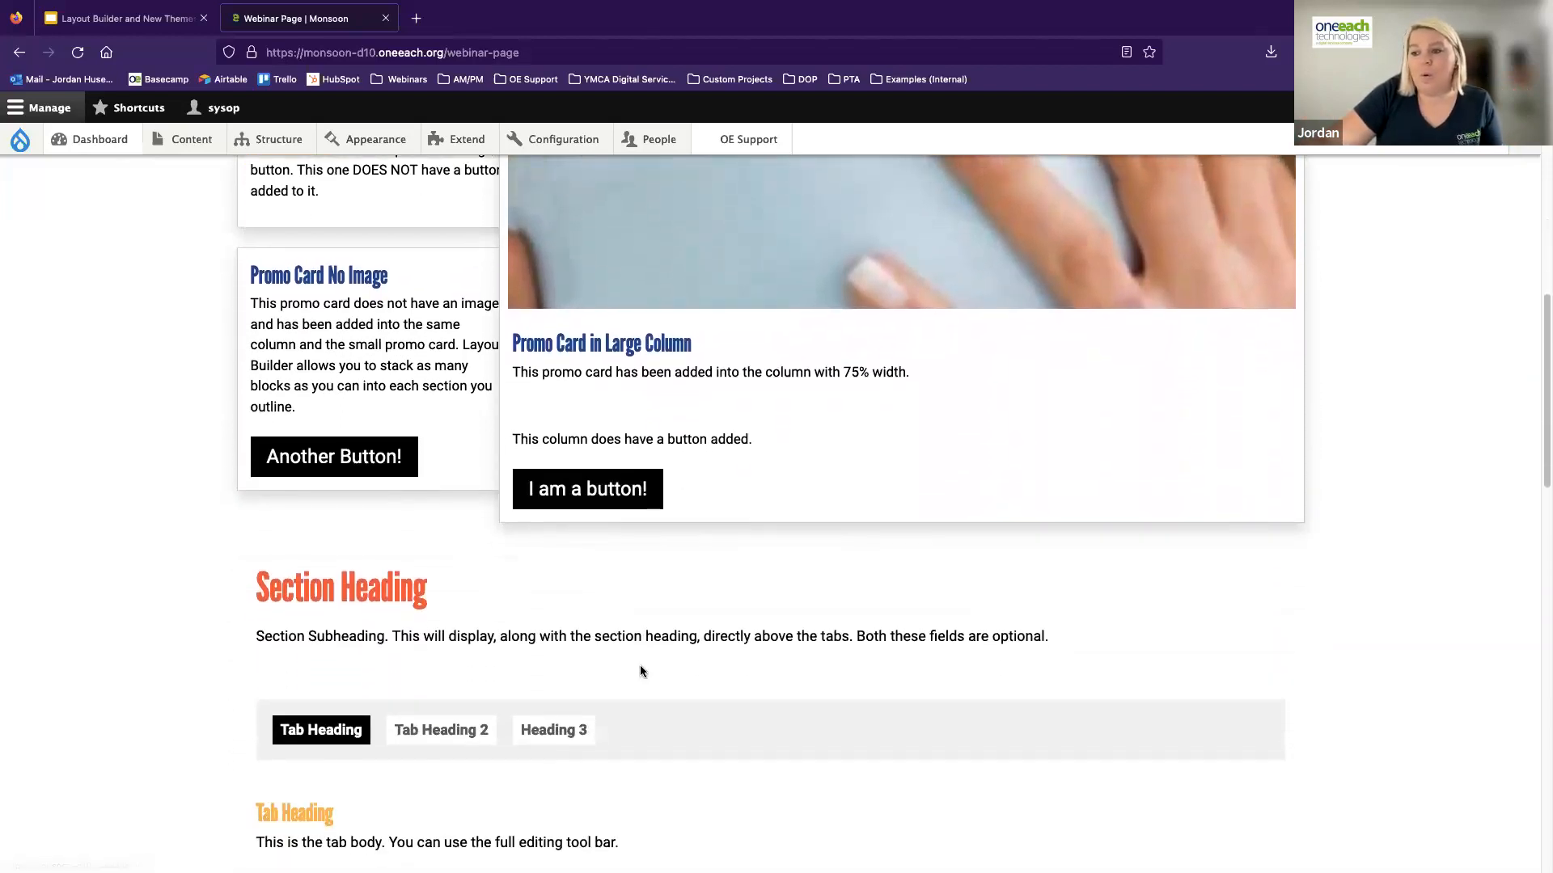
click(396, 639)
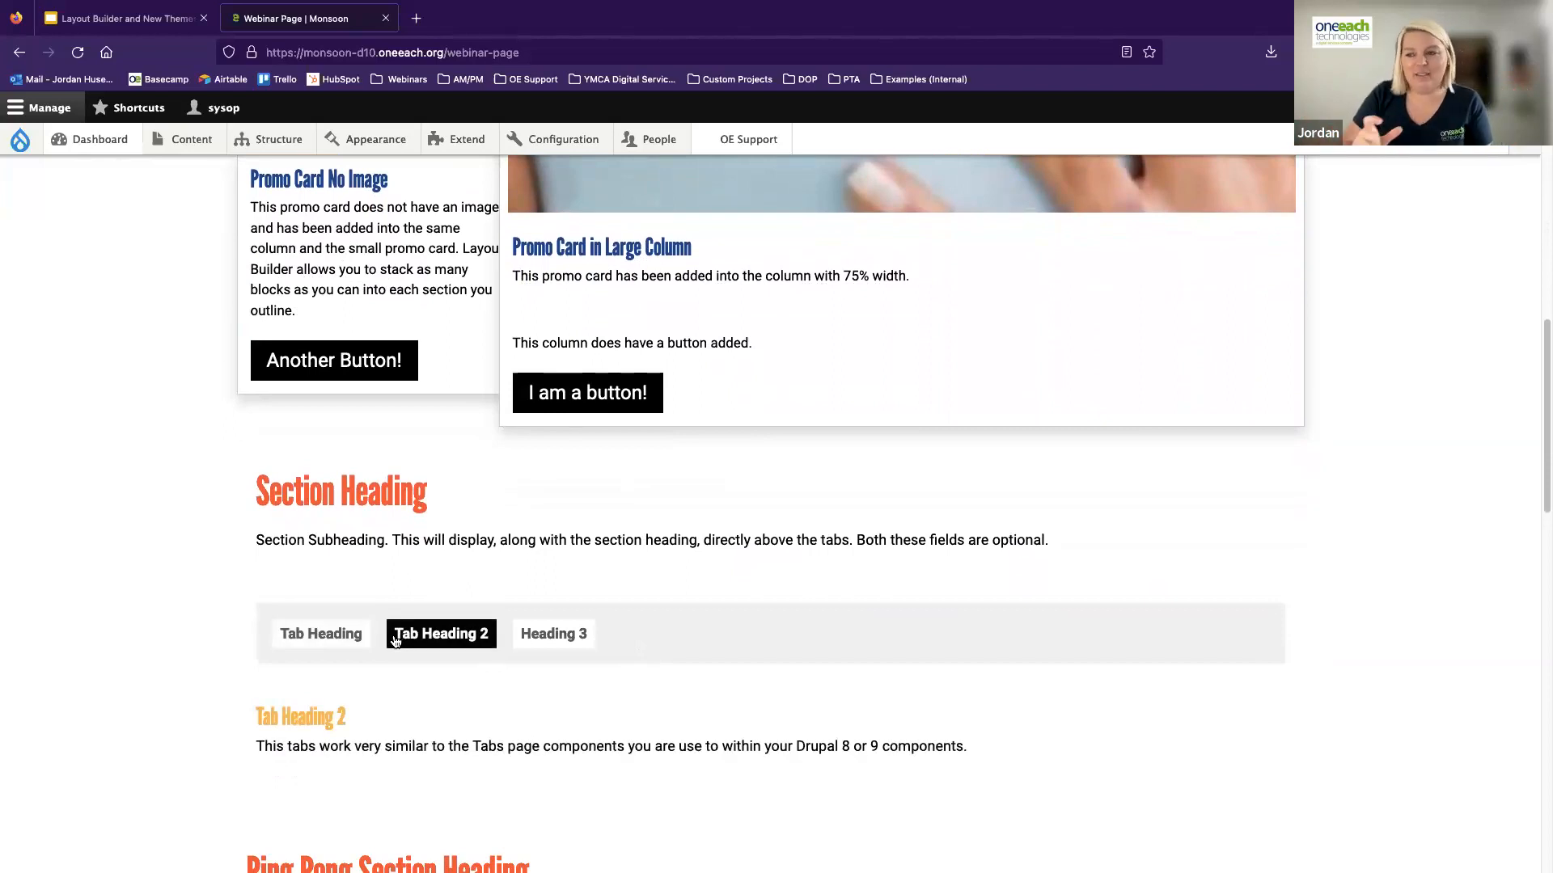
click(579, 632)
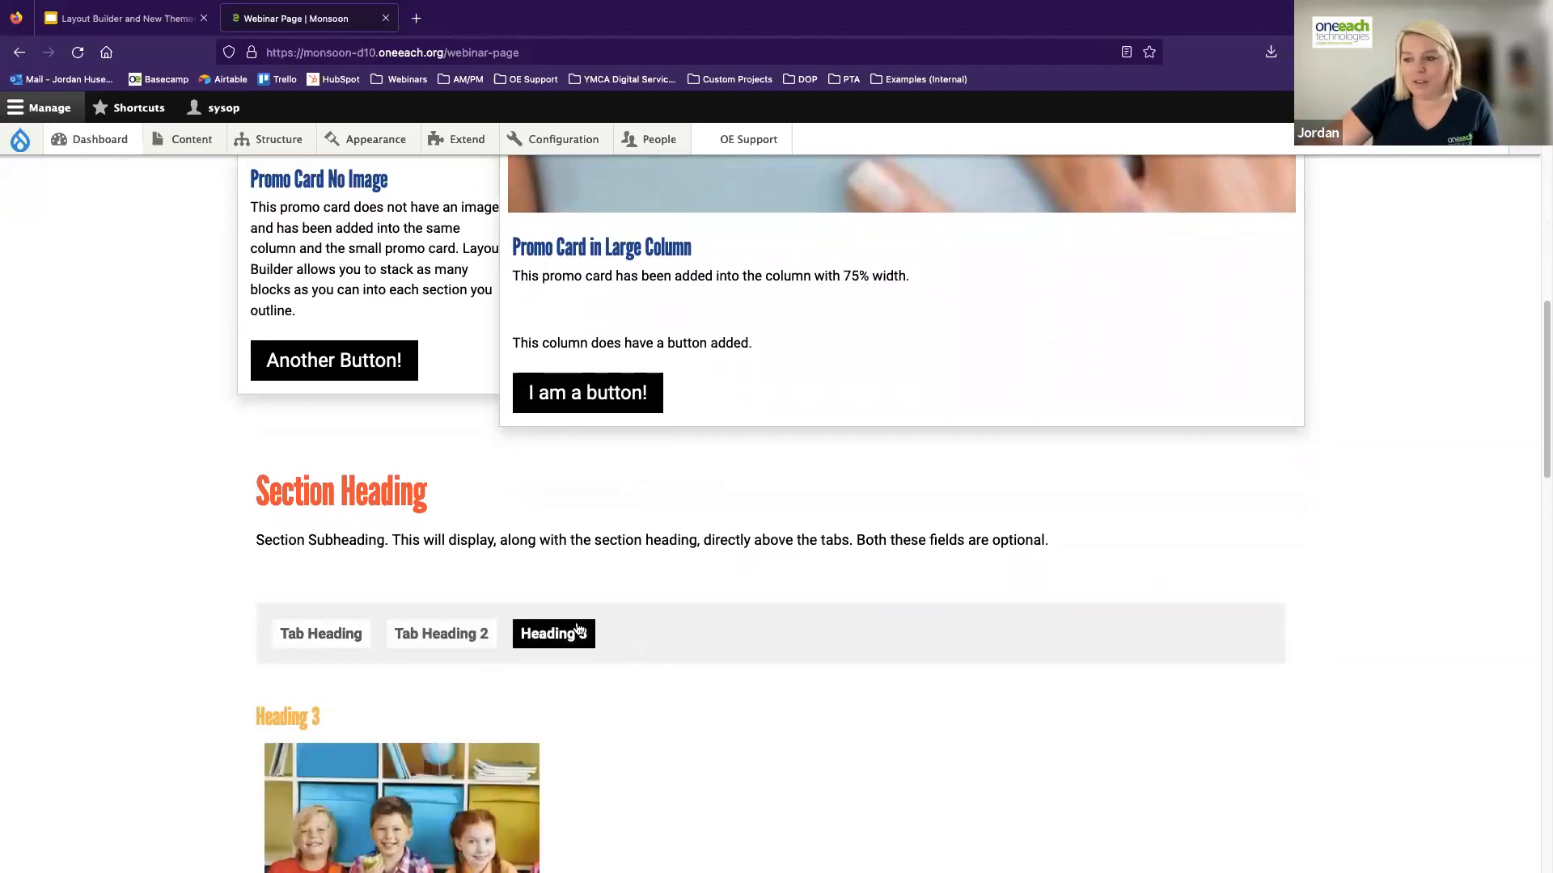
scroll(579, 632, down, 3)
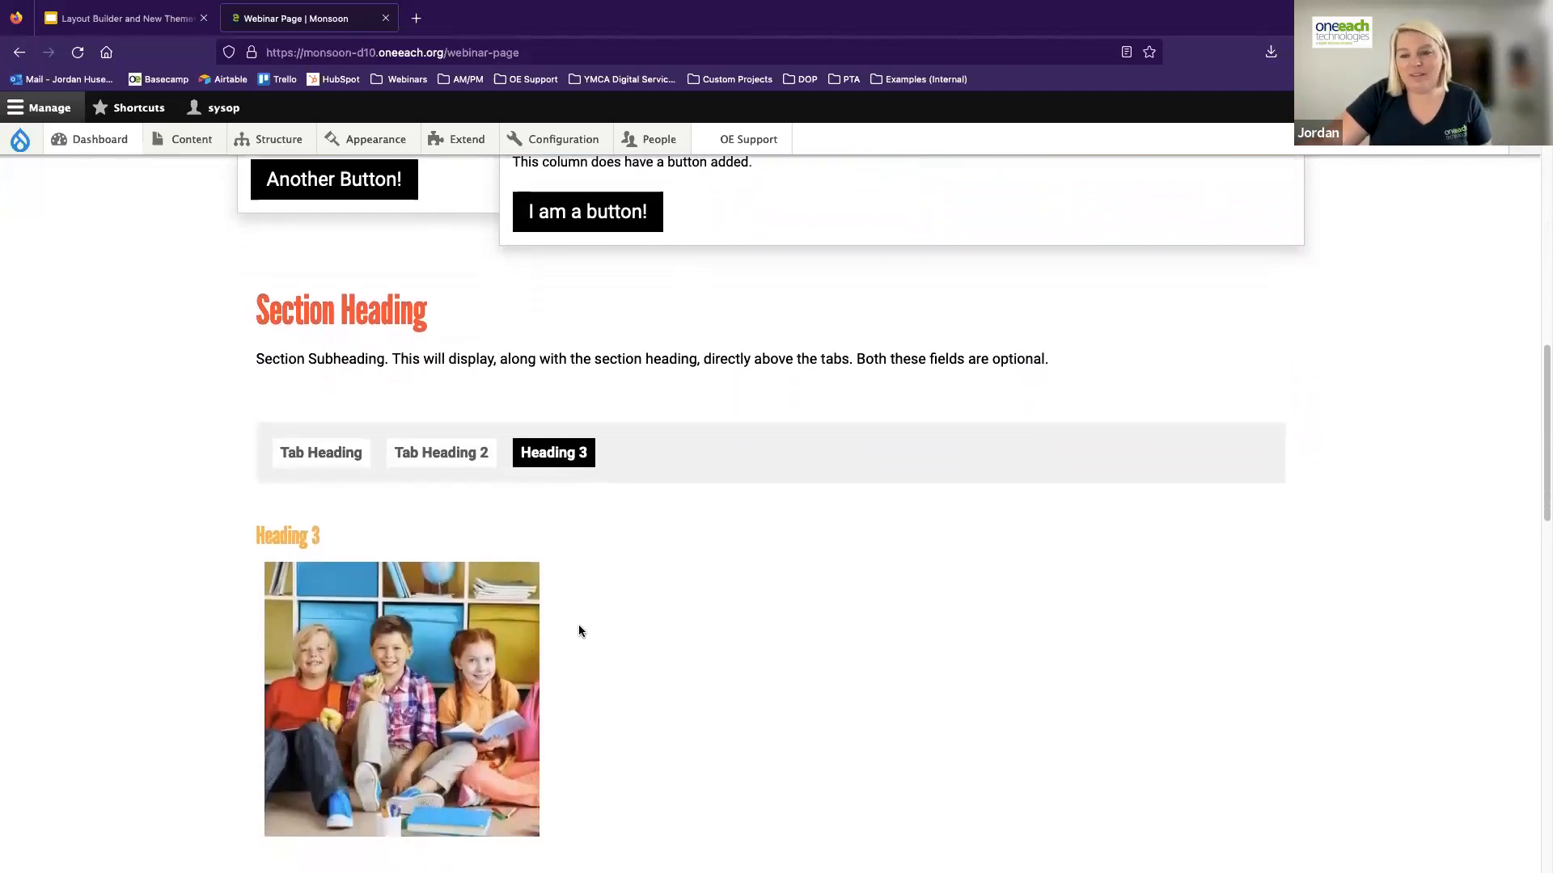
click(440, 452)
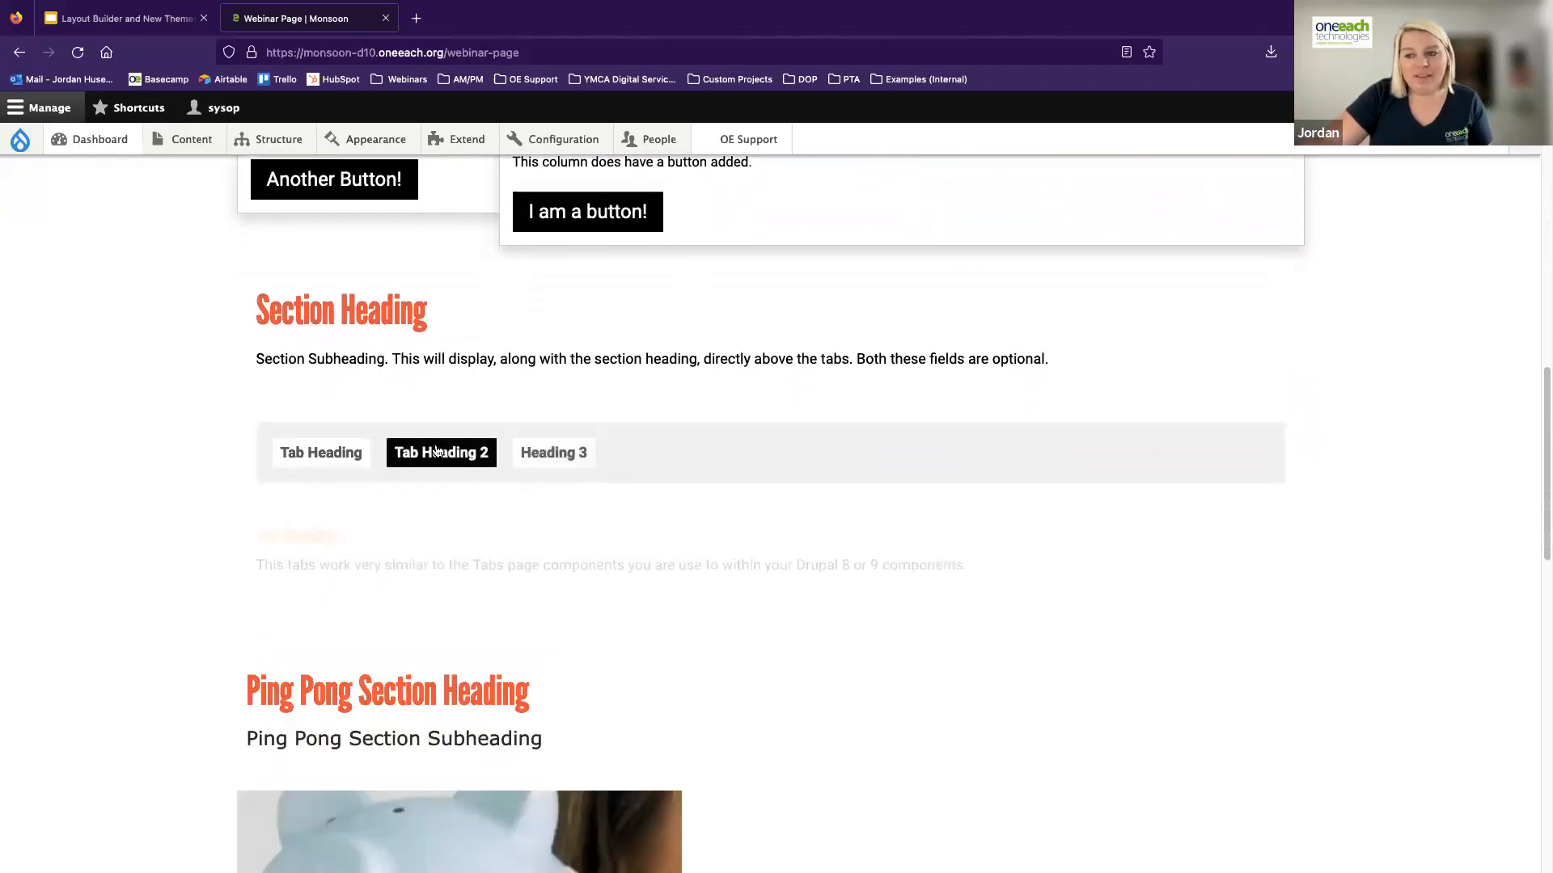
click(333, 459)
drag(260, 300, 1116, 372)
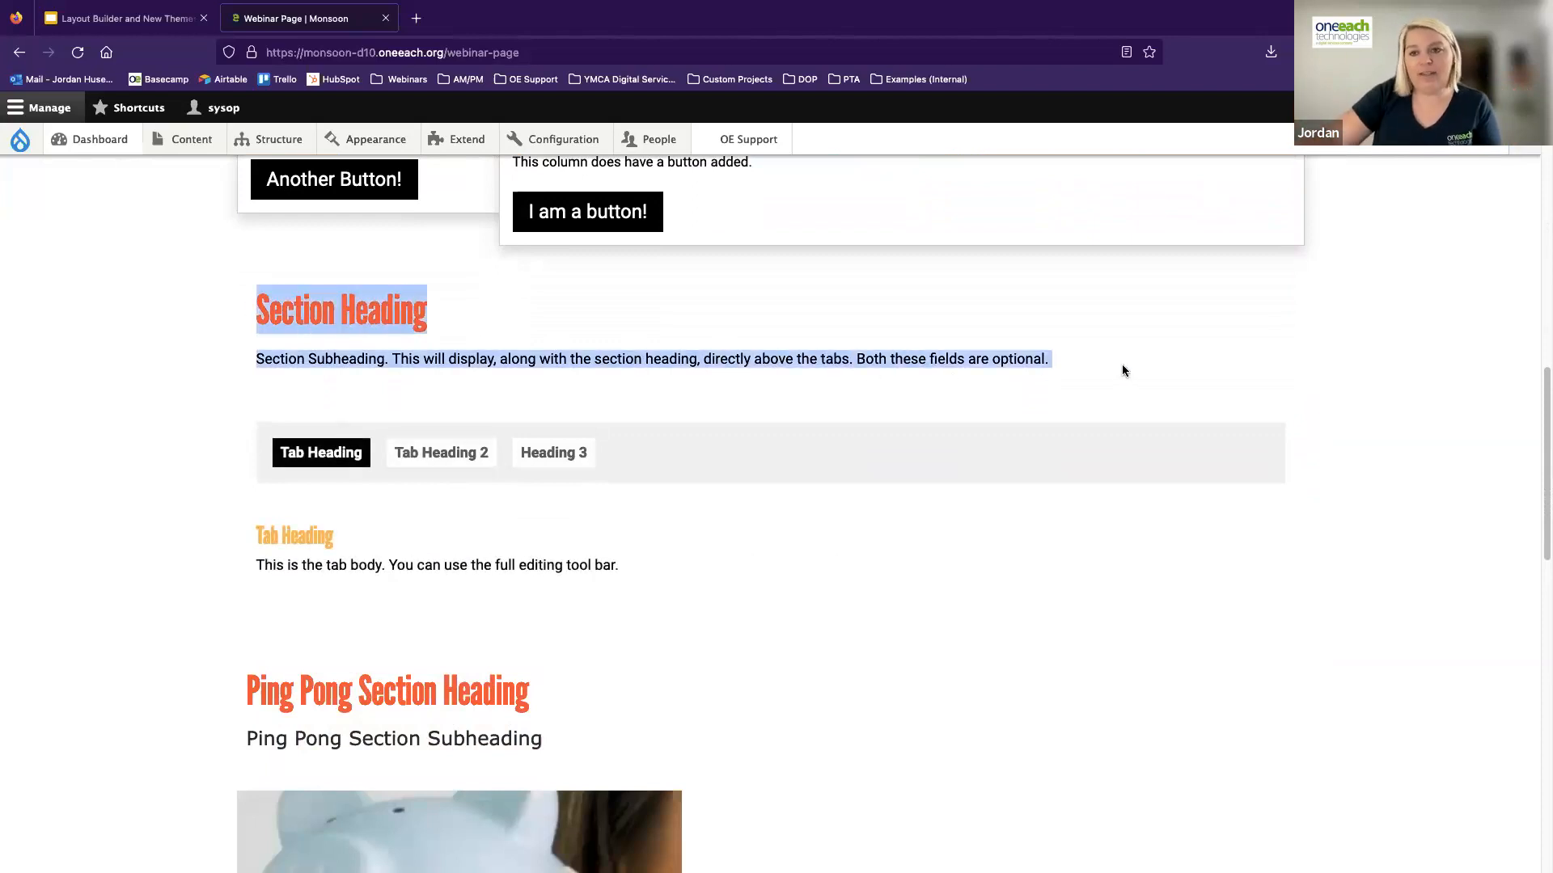
click(417, 466)
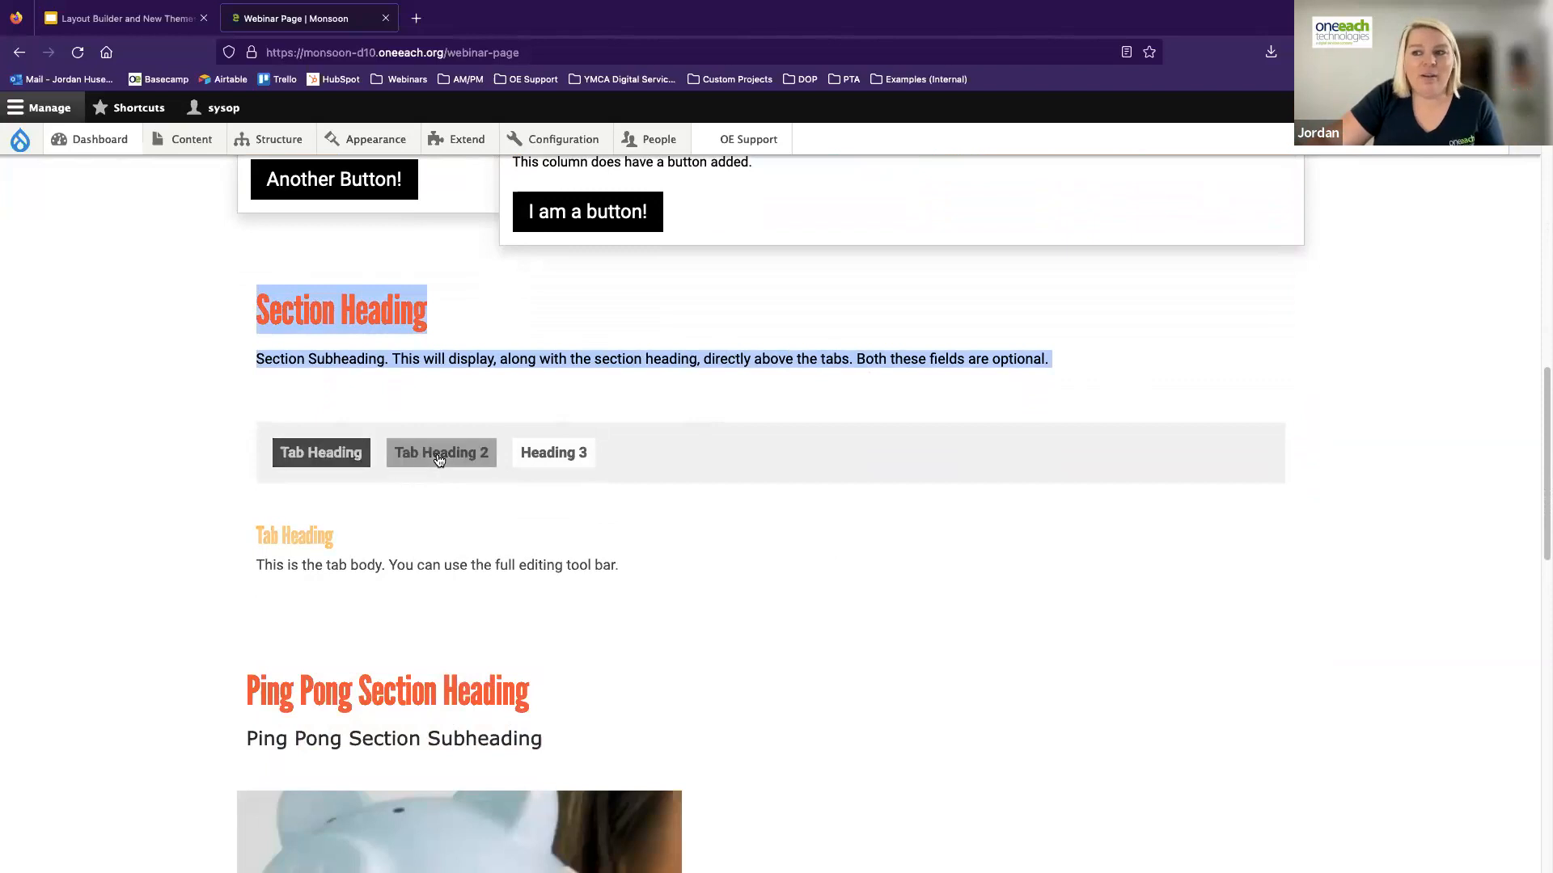
click(528, 458)
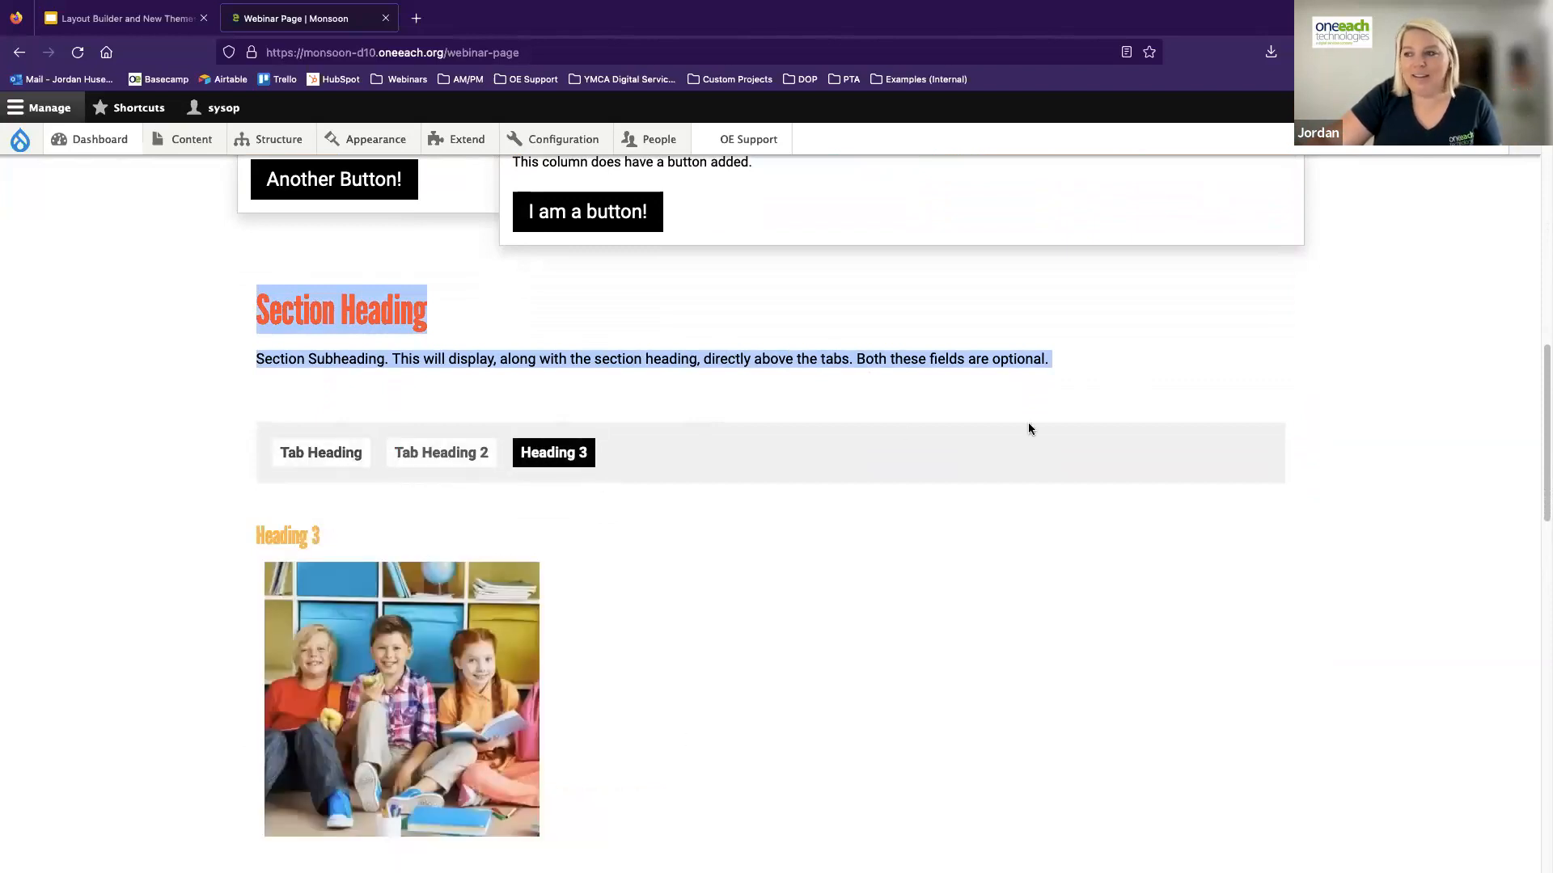
click(402, 454)
click(296, 458)
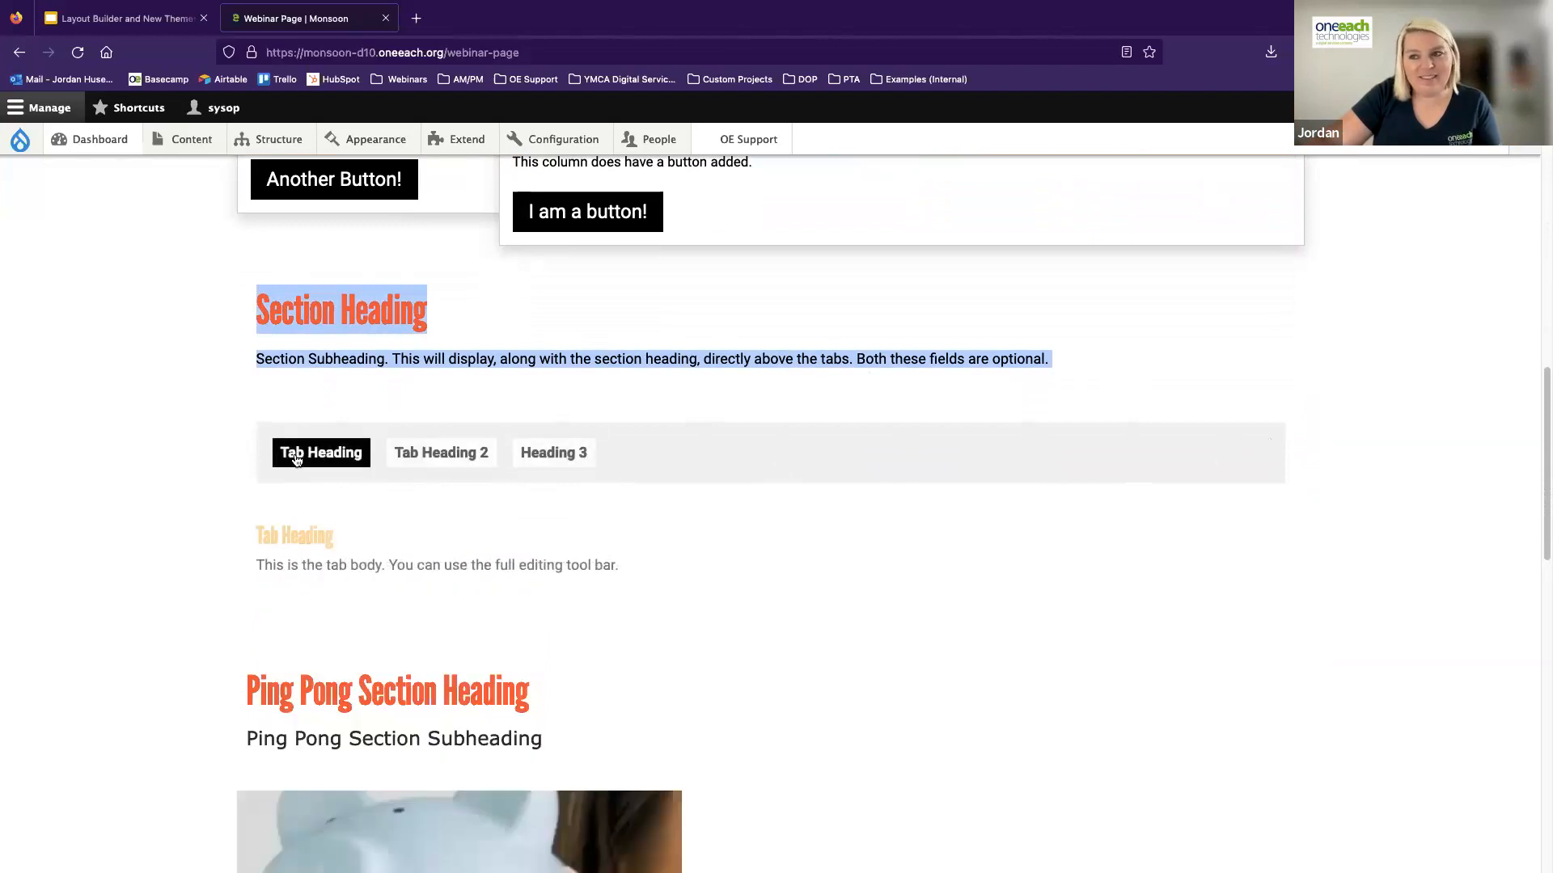
click(734, 488)
Examine the two ping pong blocks, including their section headings, image placement, description text and optional buttons
scroll(742, 483, down, 1)
scroll(744, 486, down, 5)
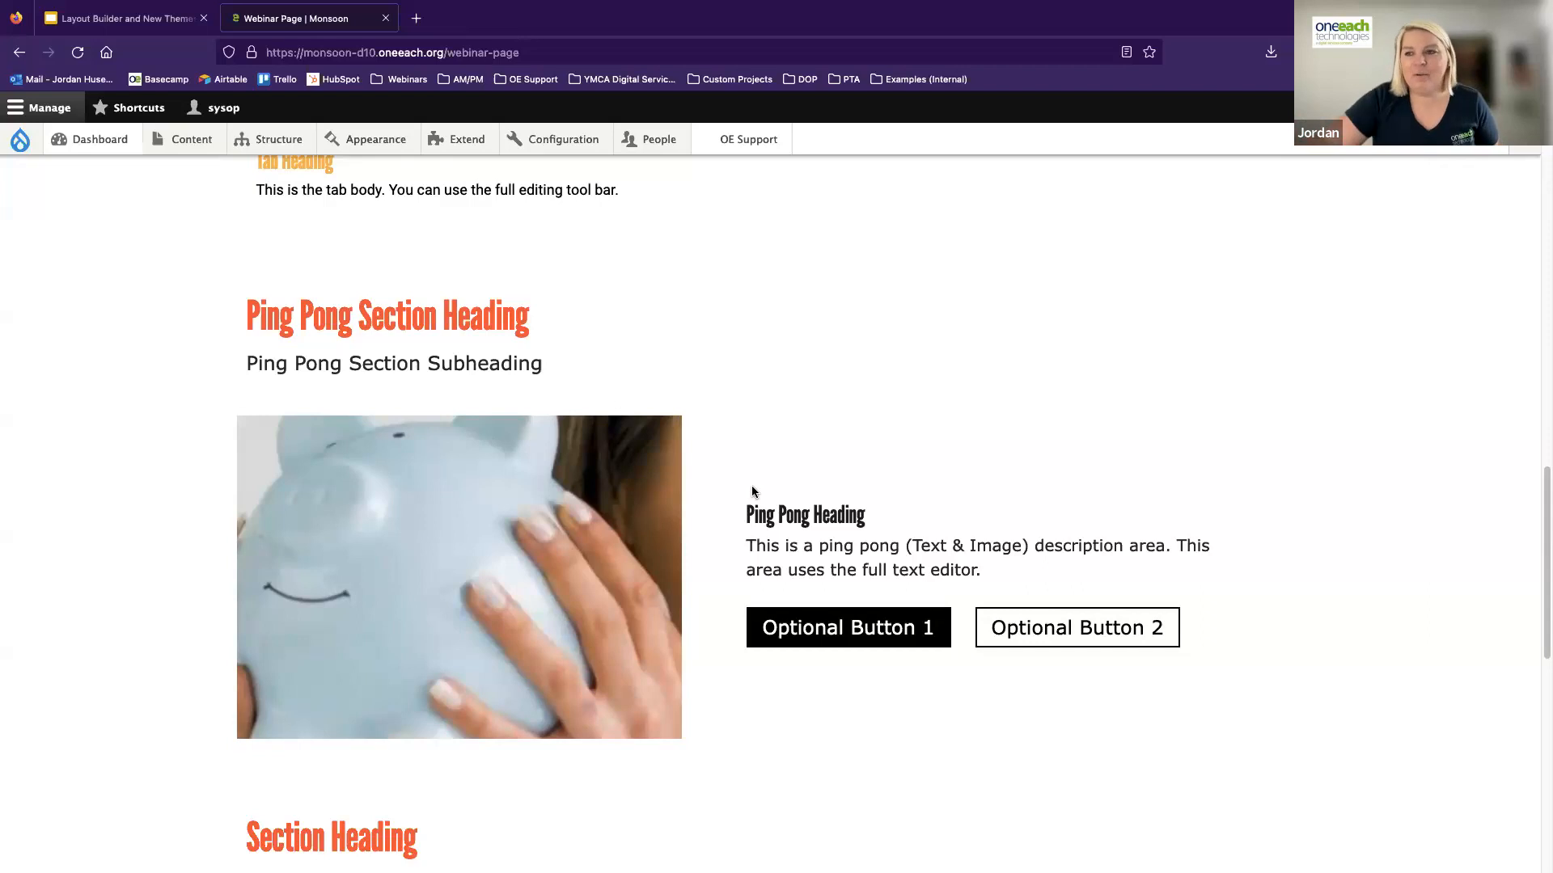
drag(244, 318, 618, 372)
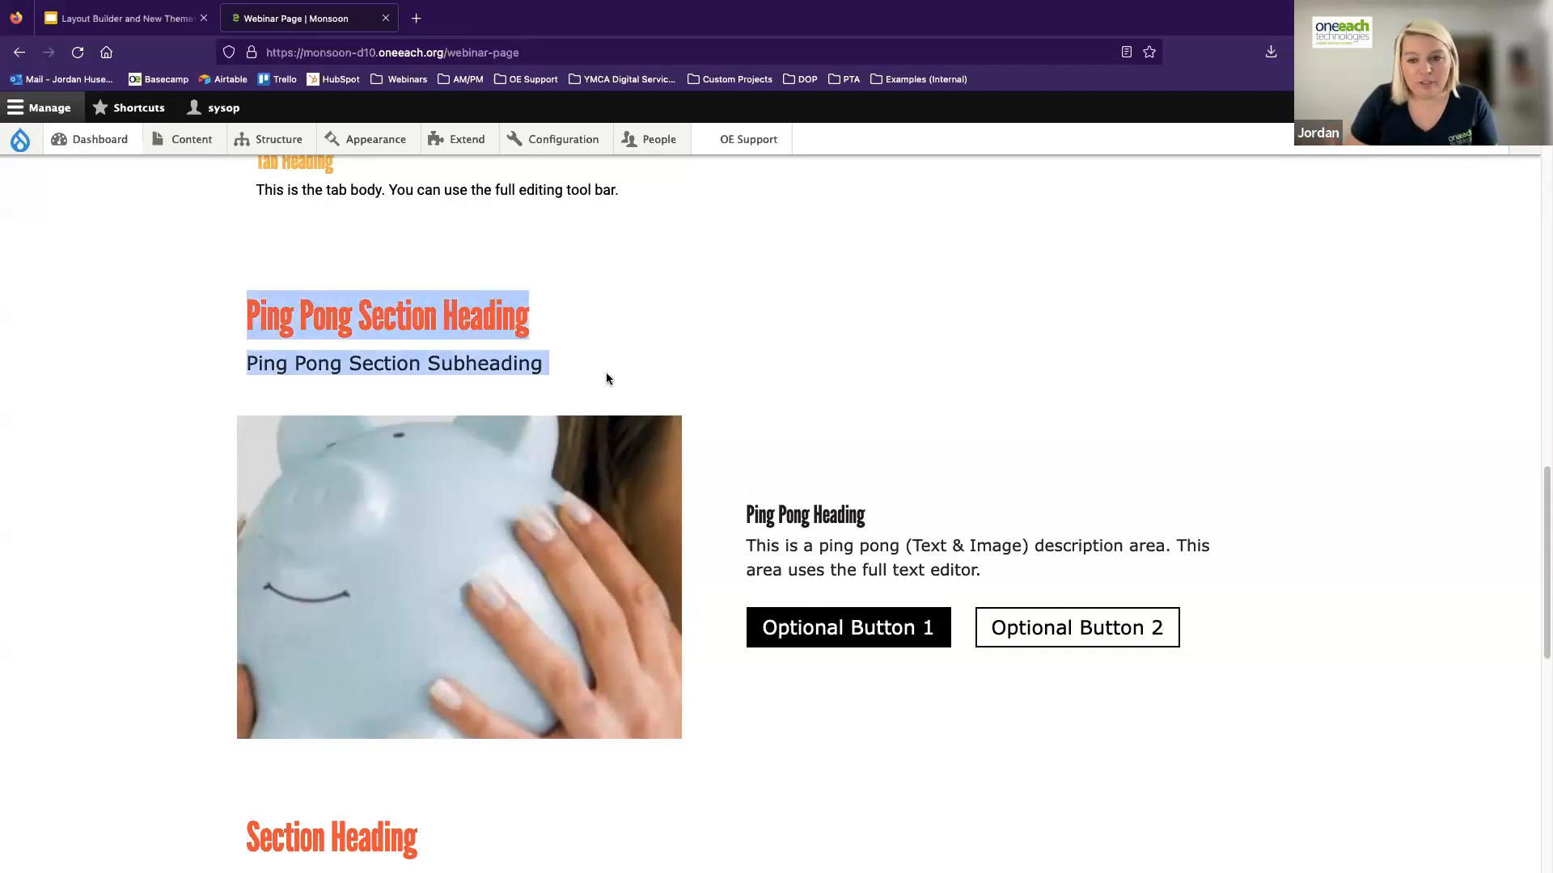
click(670, 373)
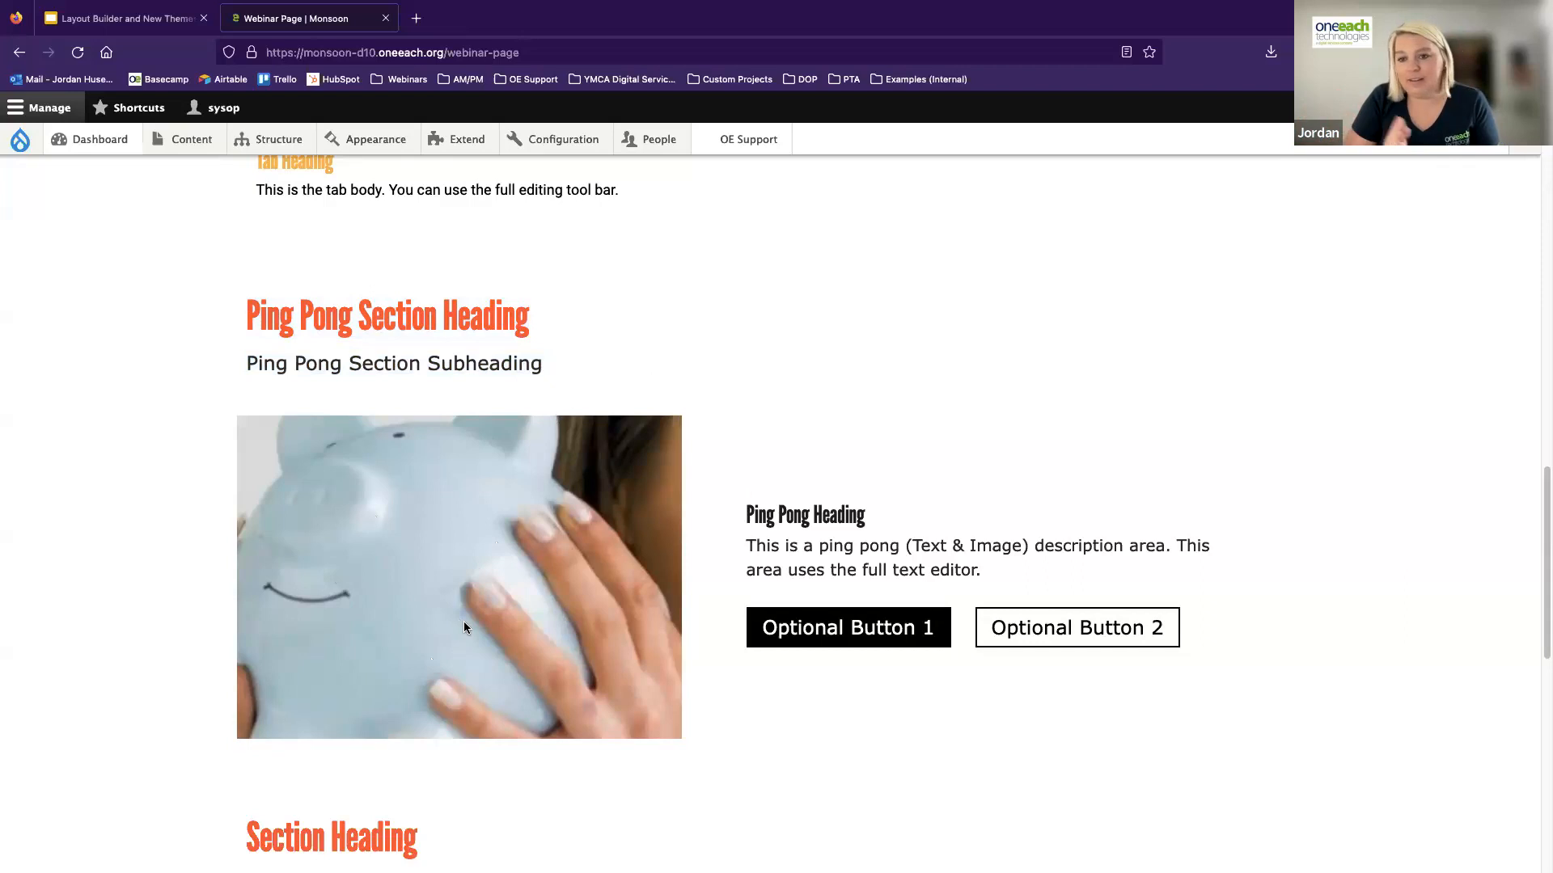
drag(753, 517, 938, 573)
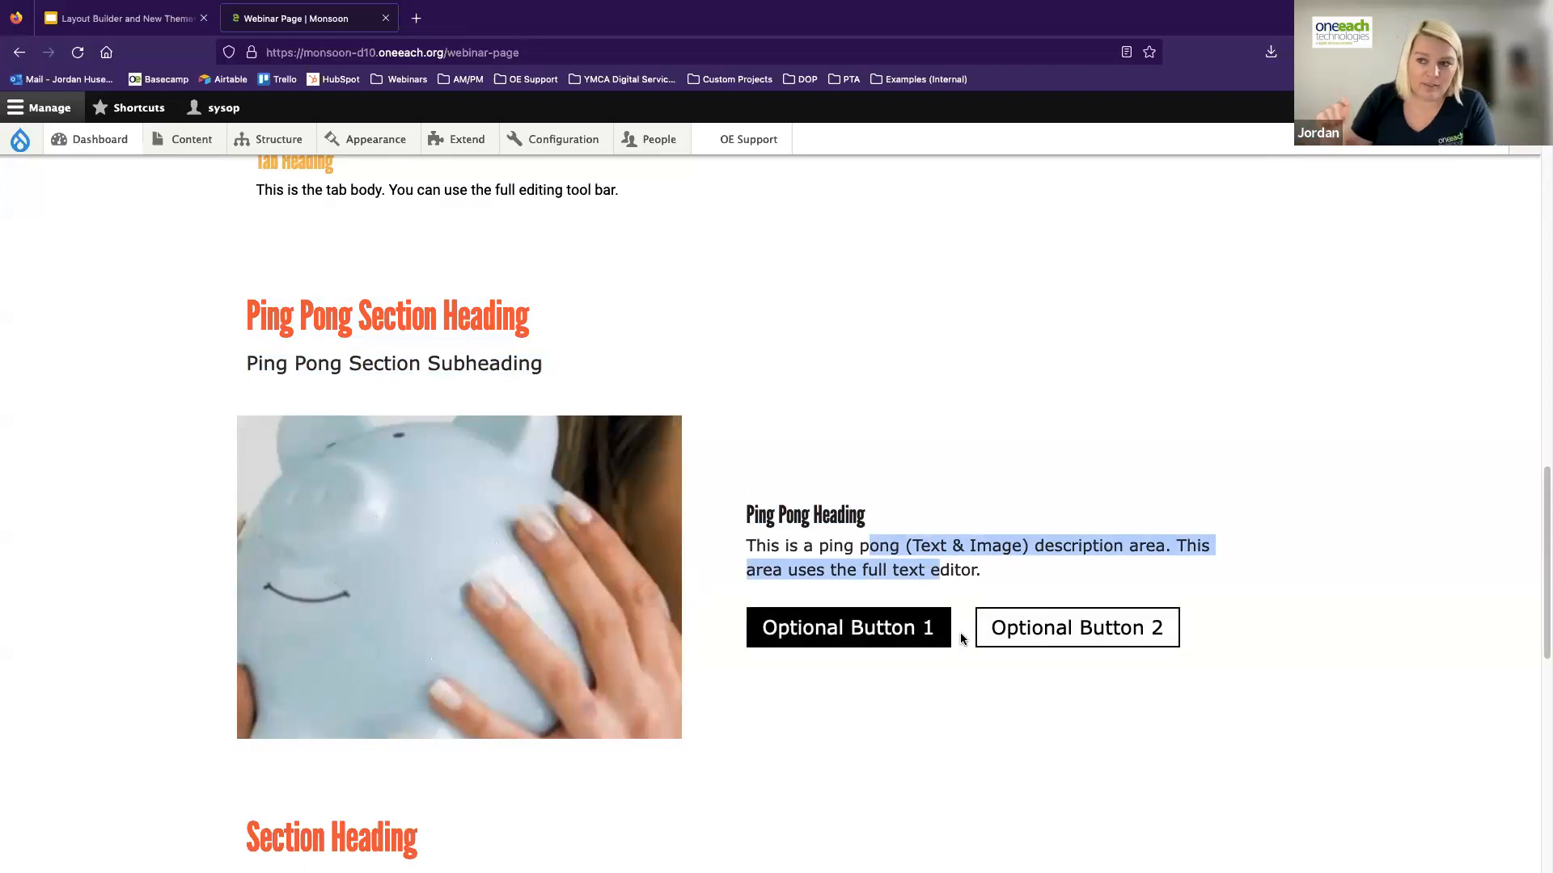
scroll(919, 634, down, 2)
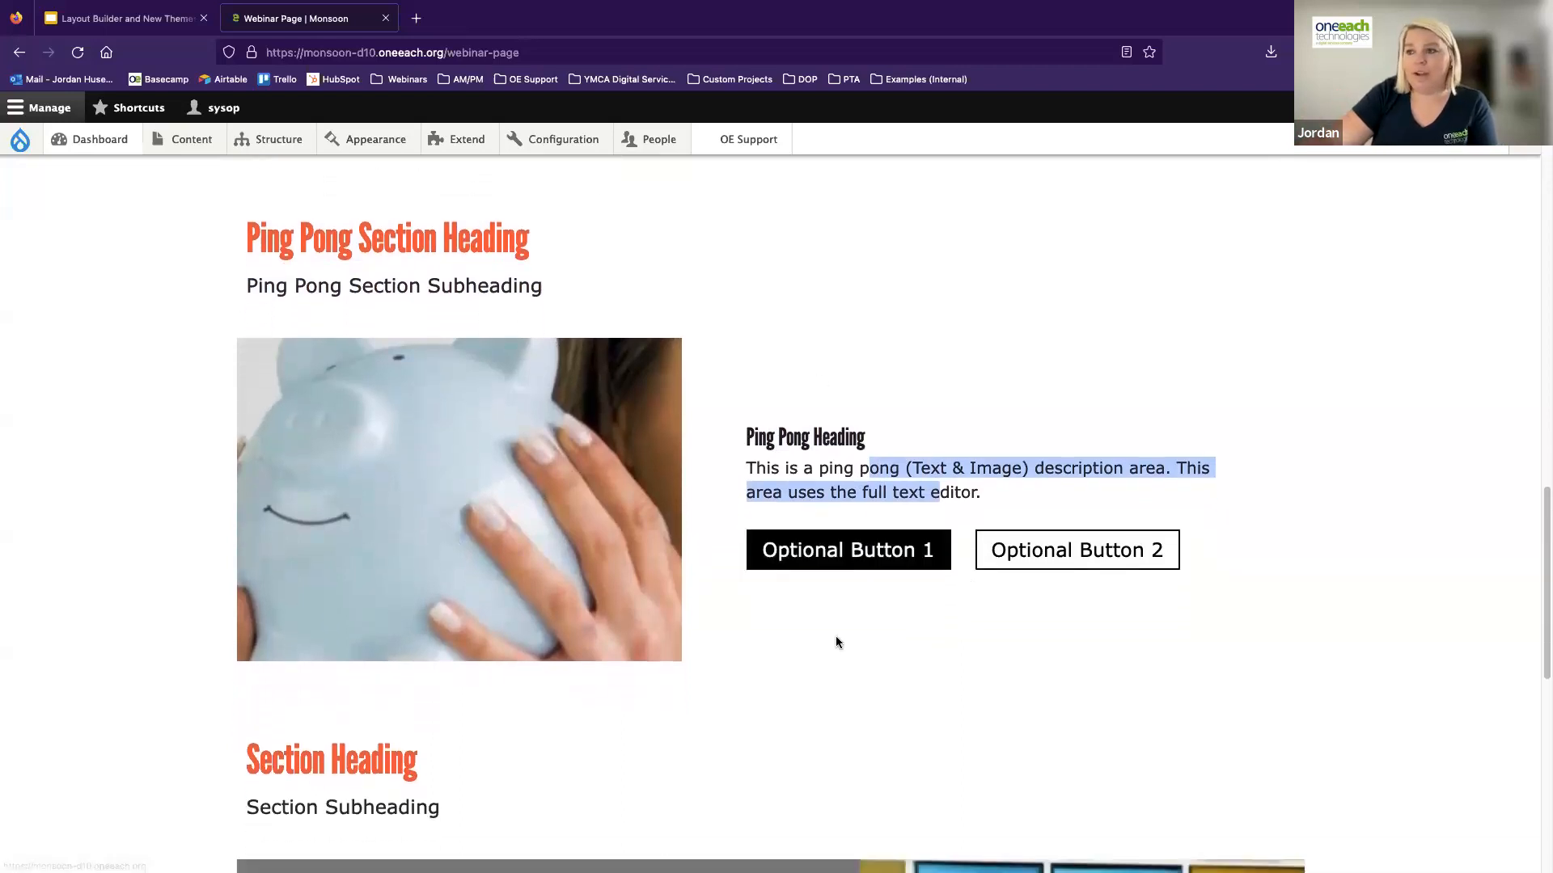
scroll(904, 509, down, 5)
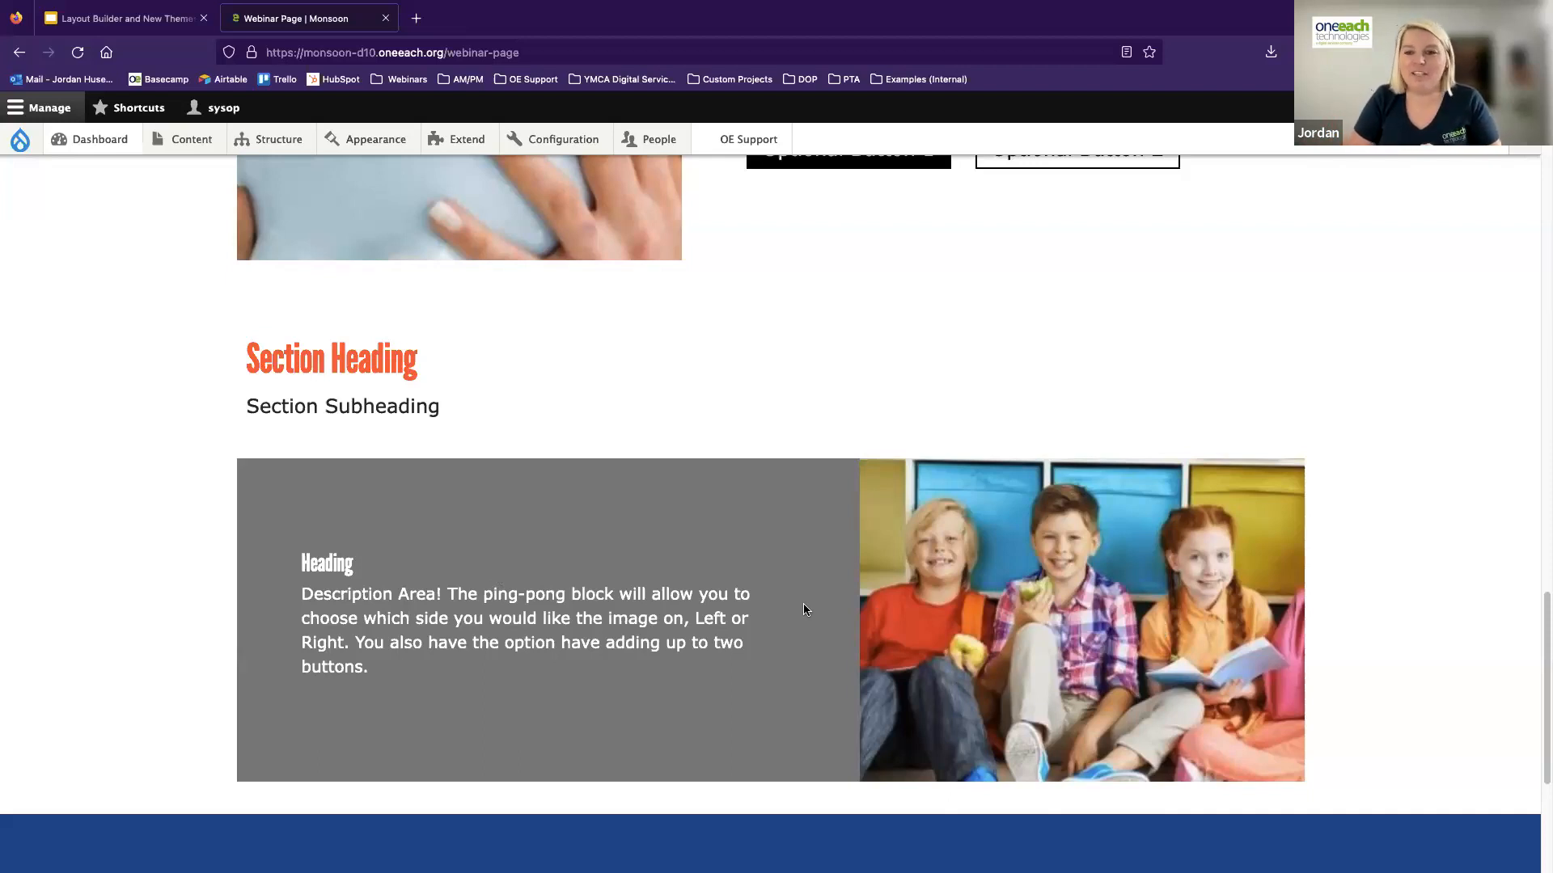
Open the form for creating a new Landing Page (Layout Builder) to view its fields
scroll(756, 572, up, 7)
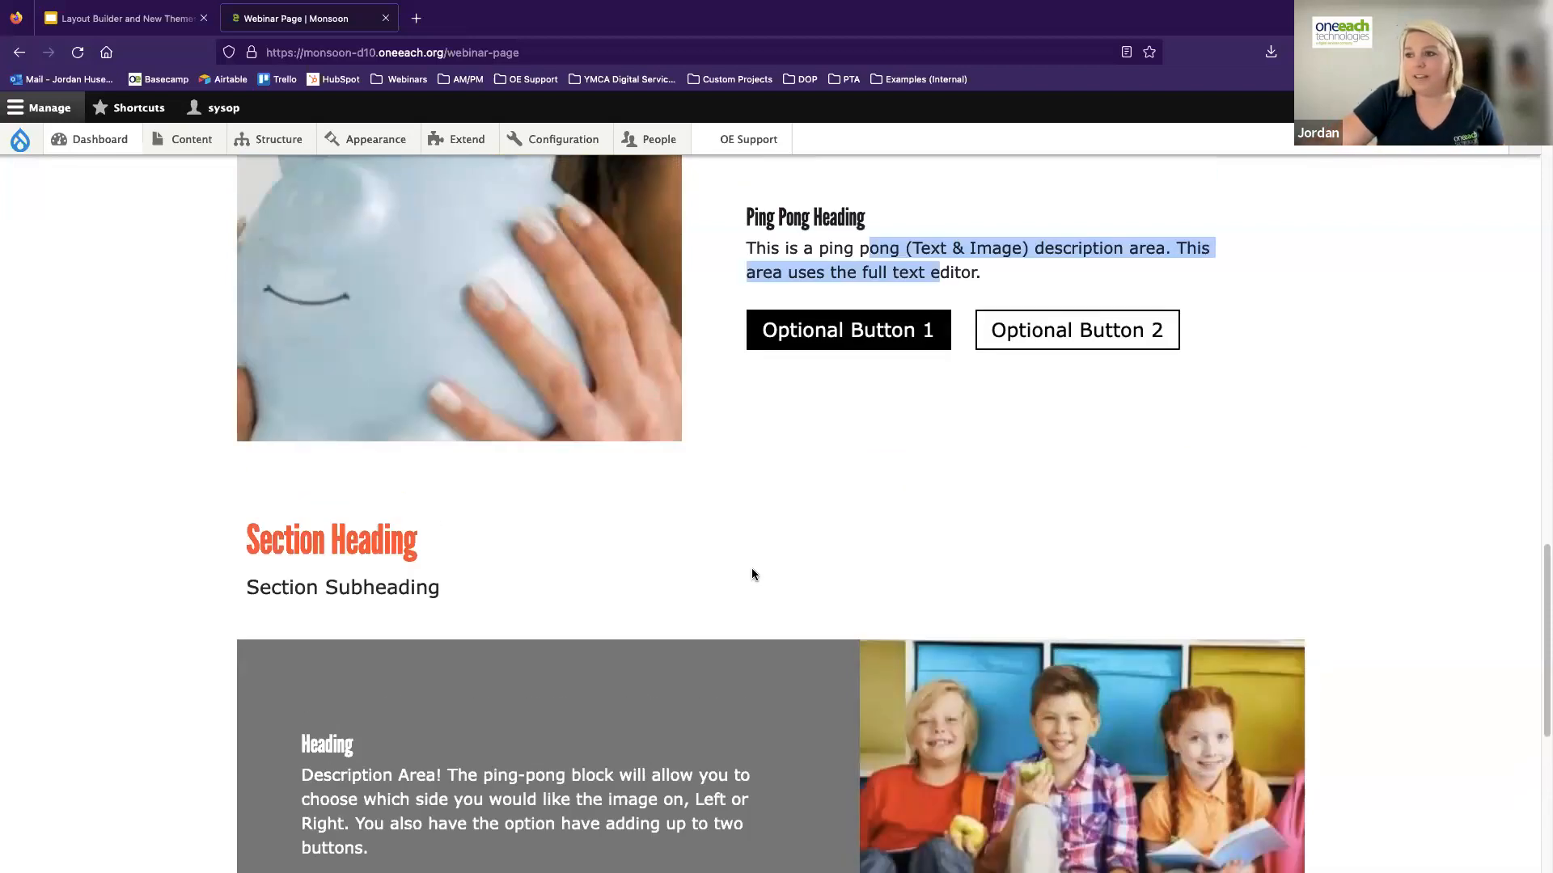
scroll(751, 566, up, 3)
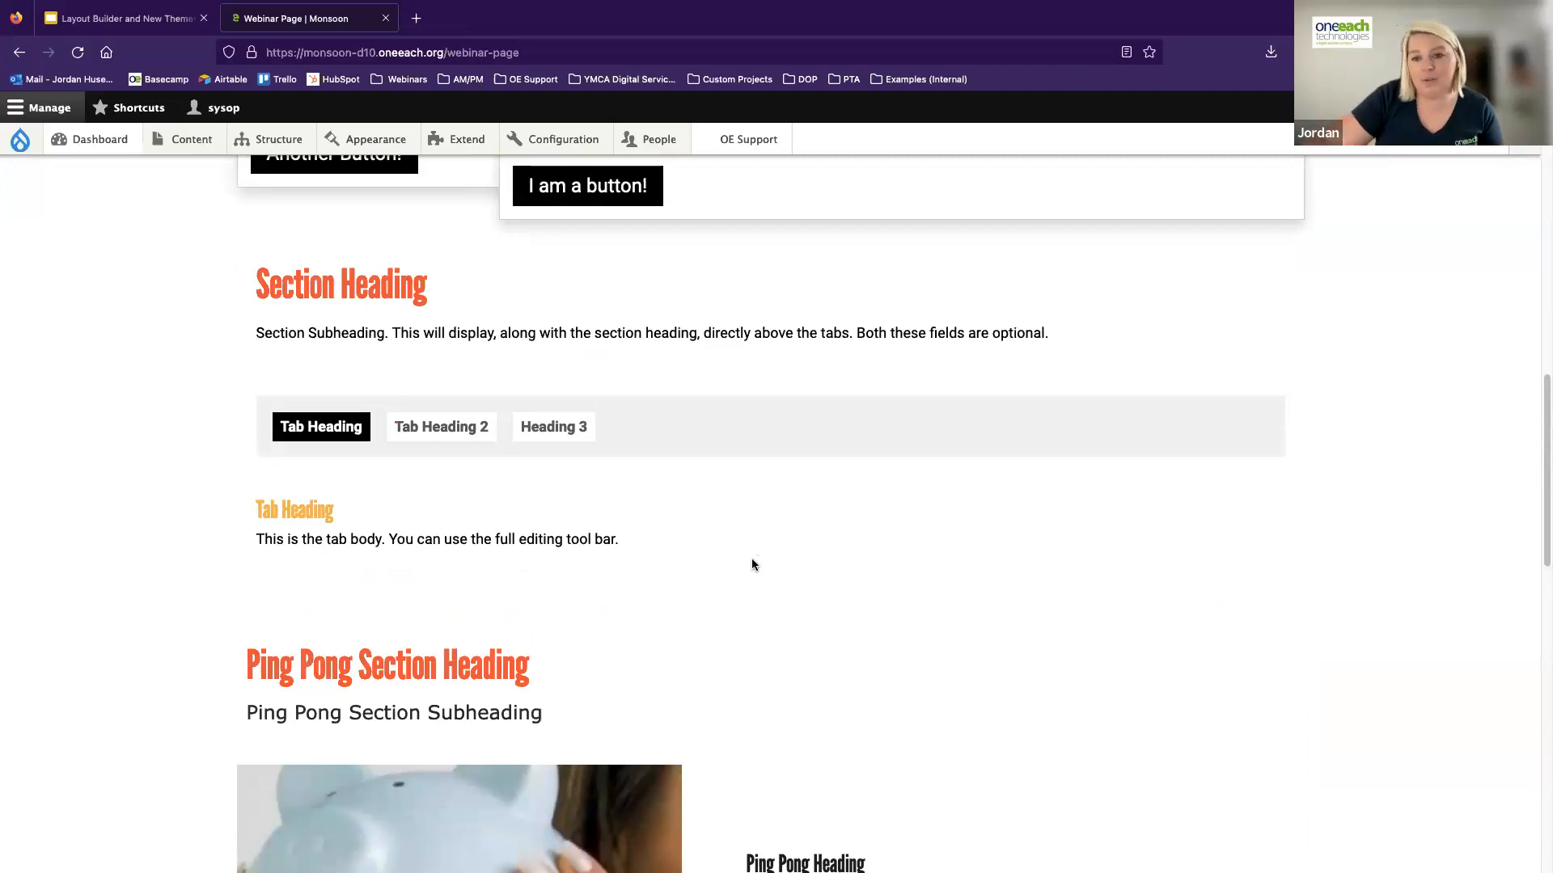
scroll(736, 566, up, 9)
scroll(733, 566, up, 4)
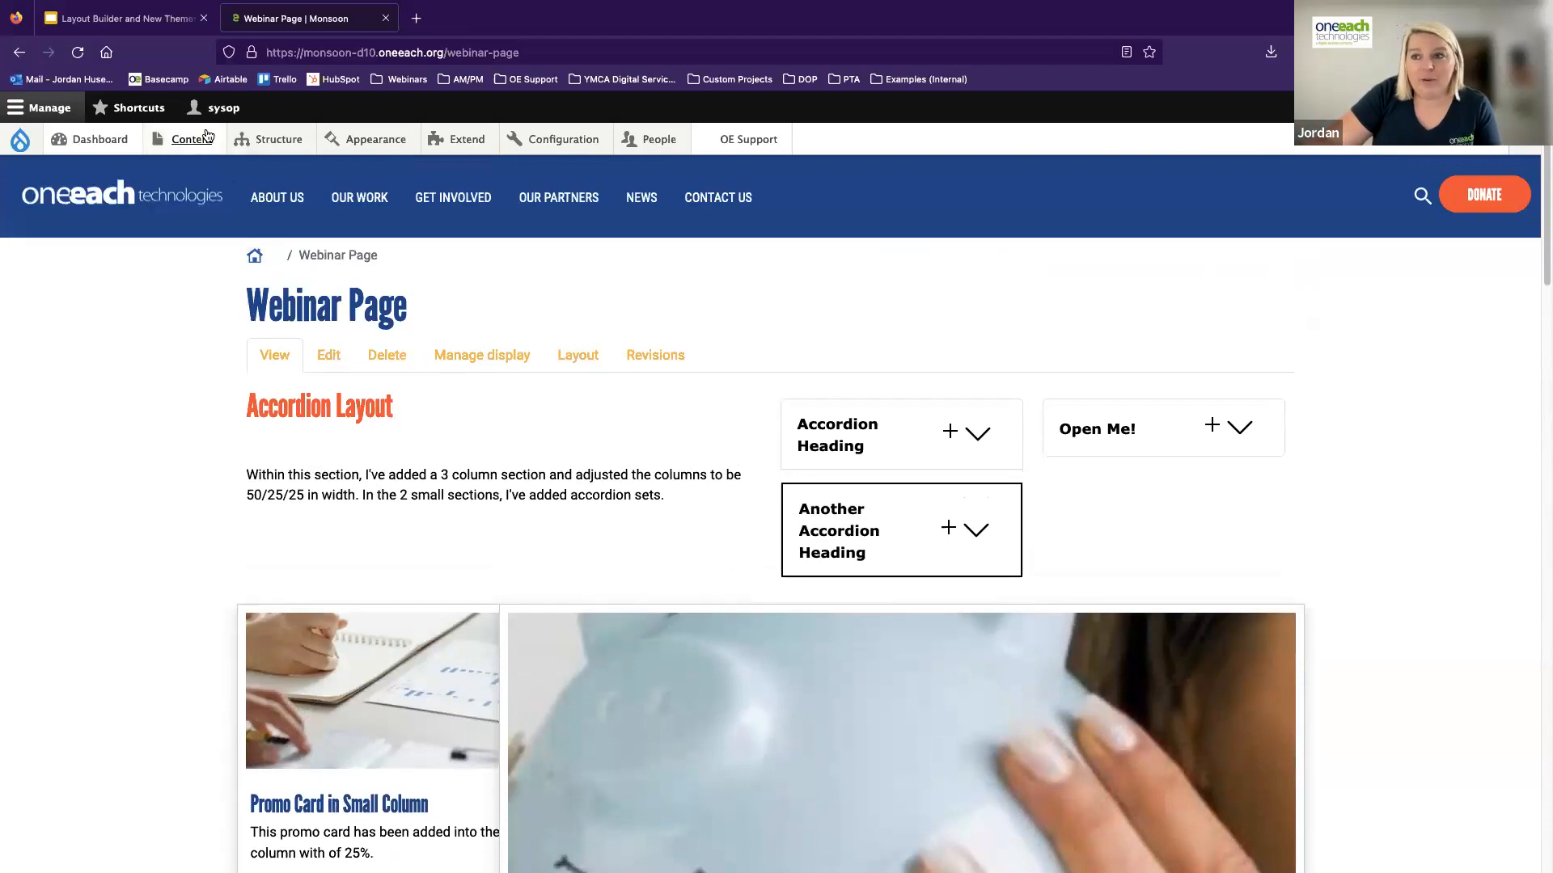
mouse_move(202, 139)
mouse_move(197, 171)
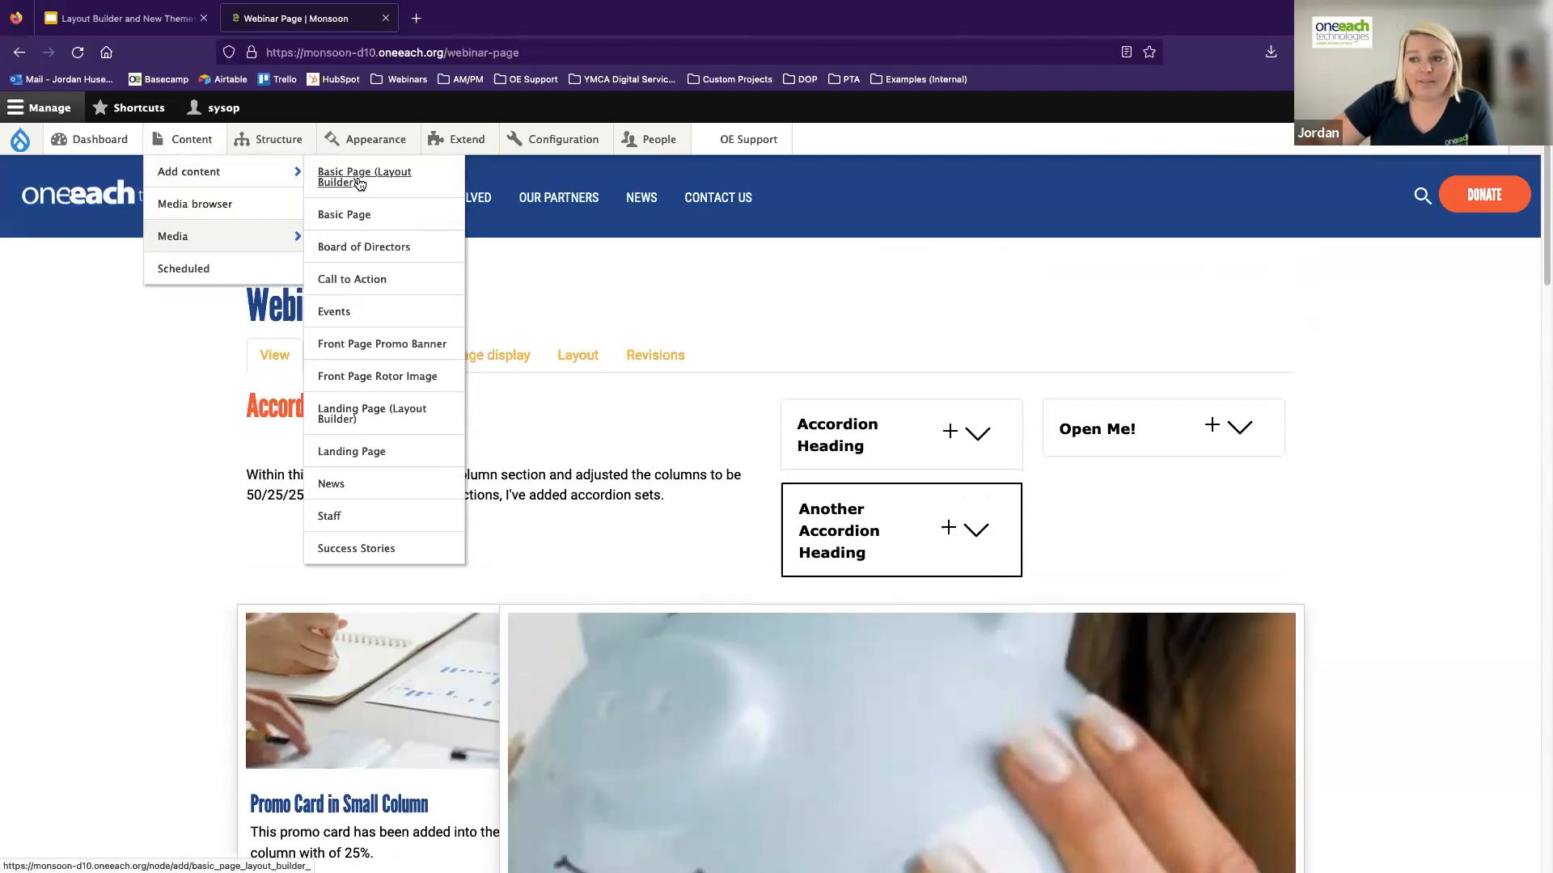
click(370, 416)
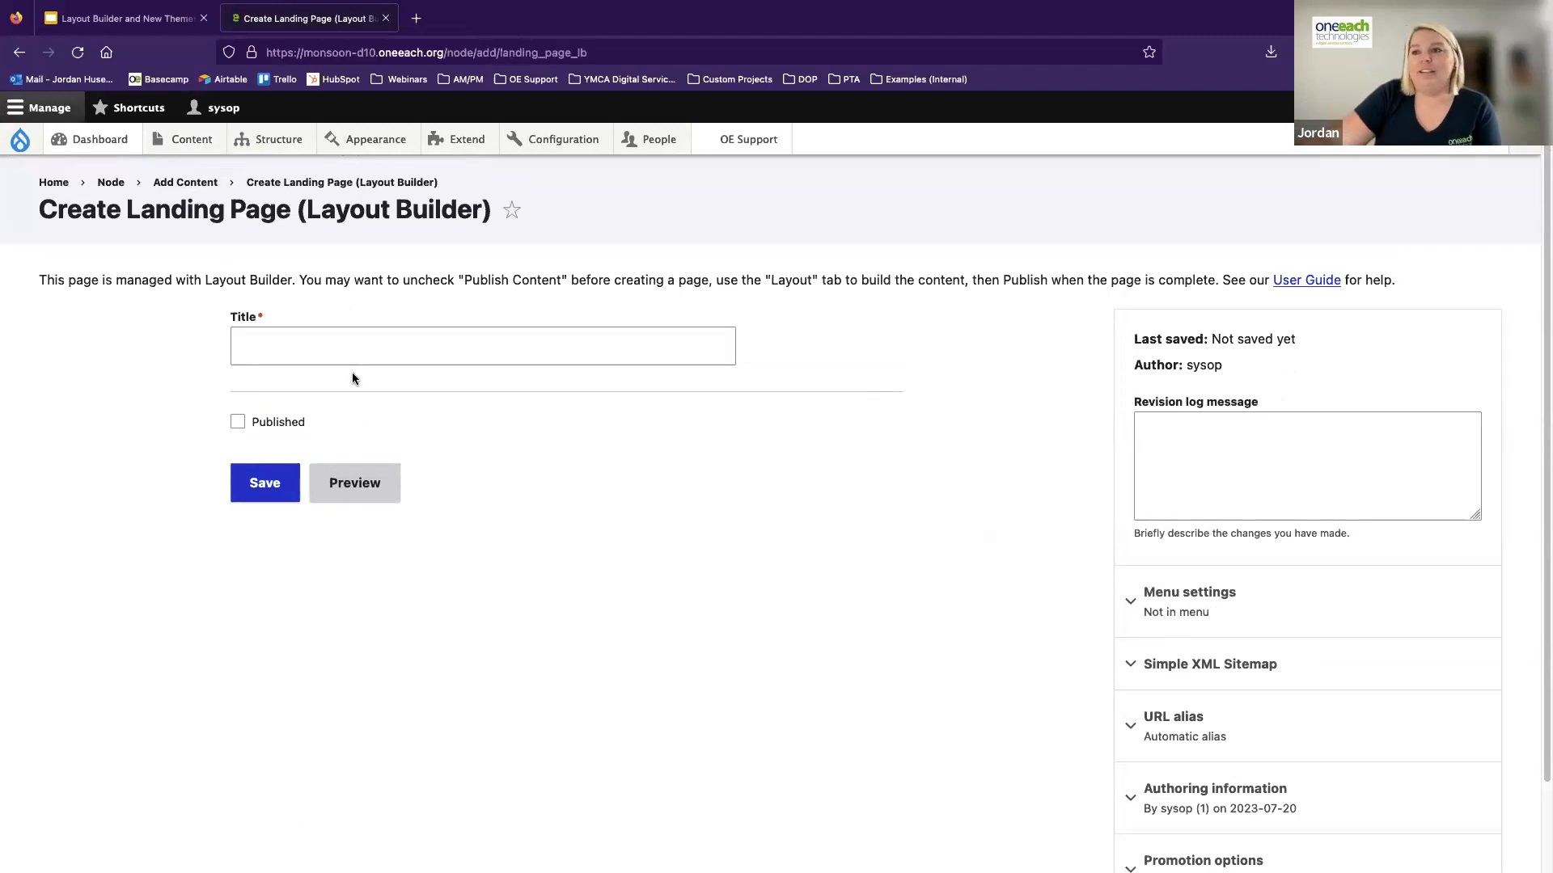
Open the form for creating a new Basic Page (Layout Builder)
mouse_move(192, 140)
mouse_move(243, 171)
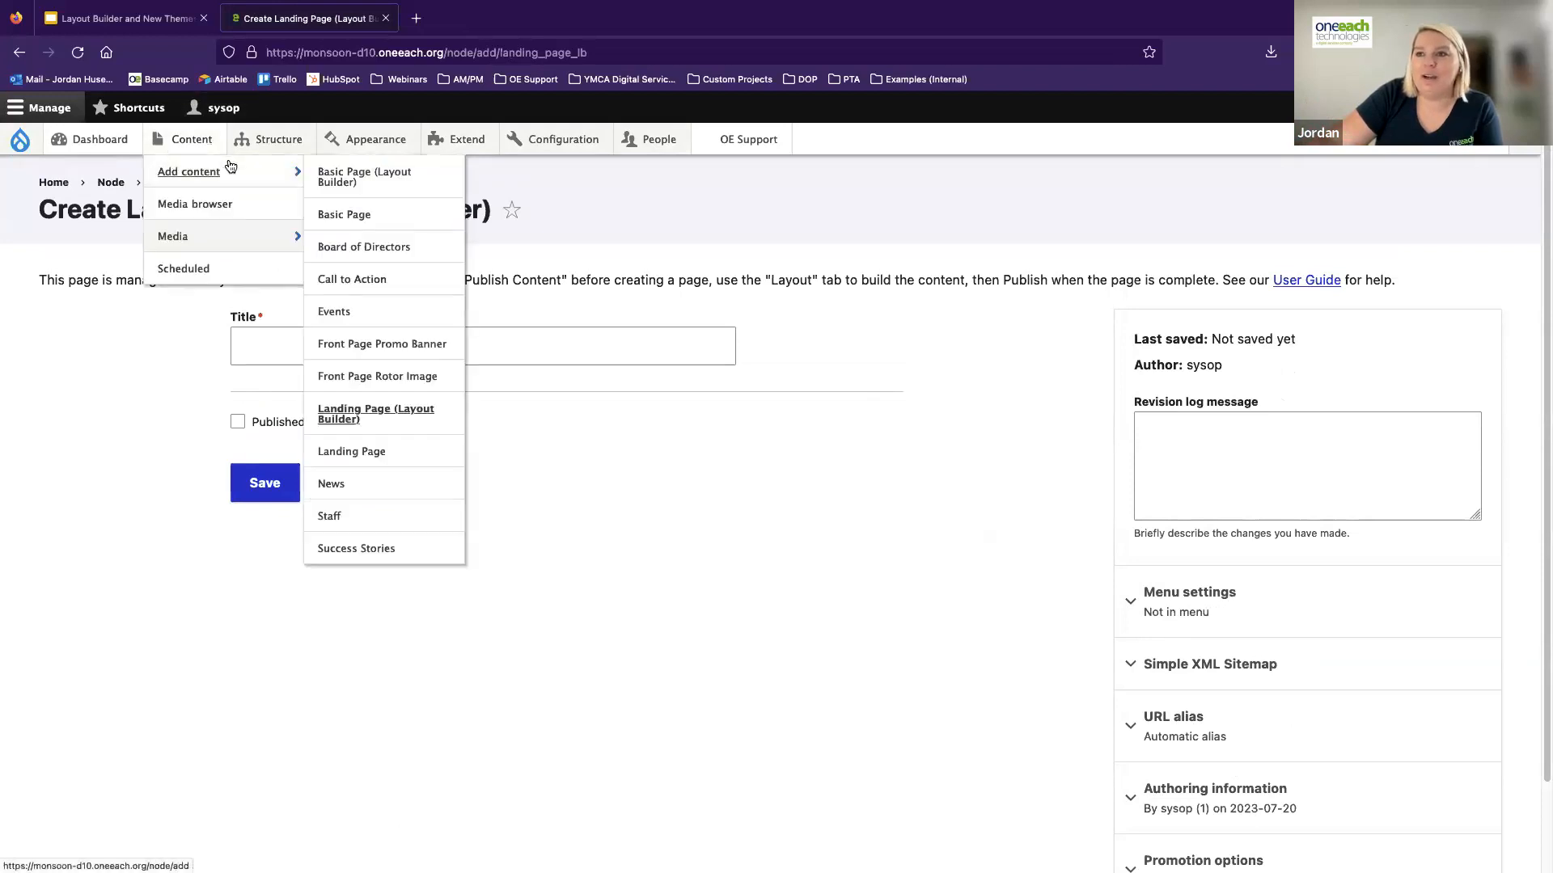
click(339, 179)
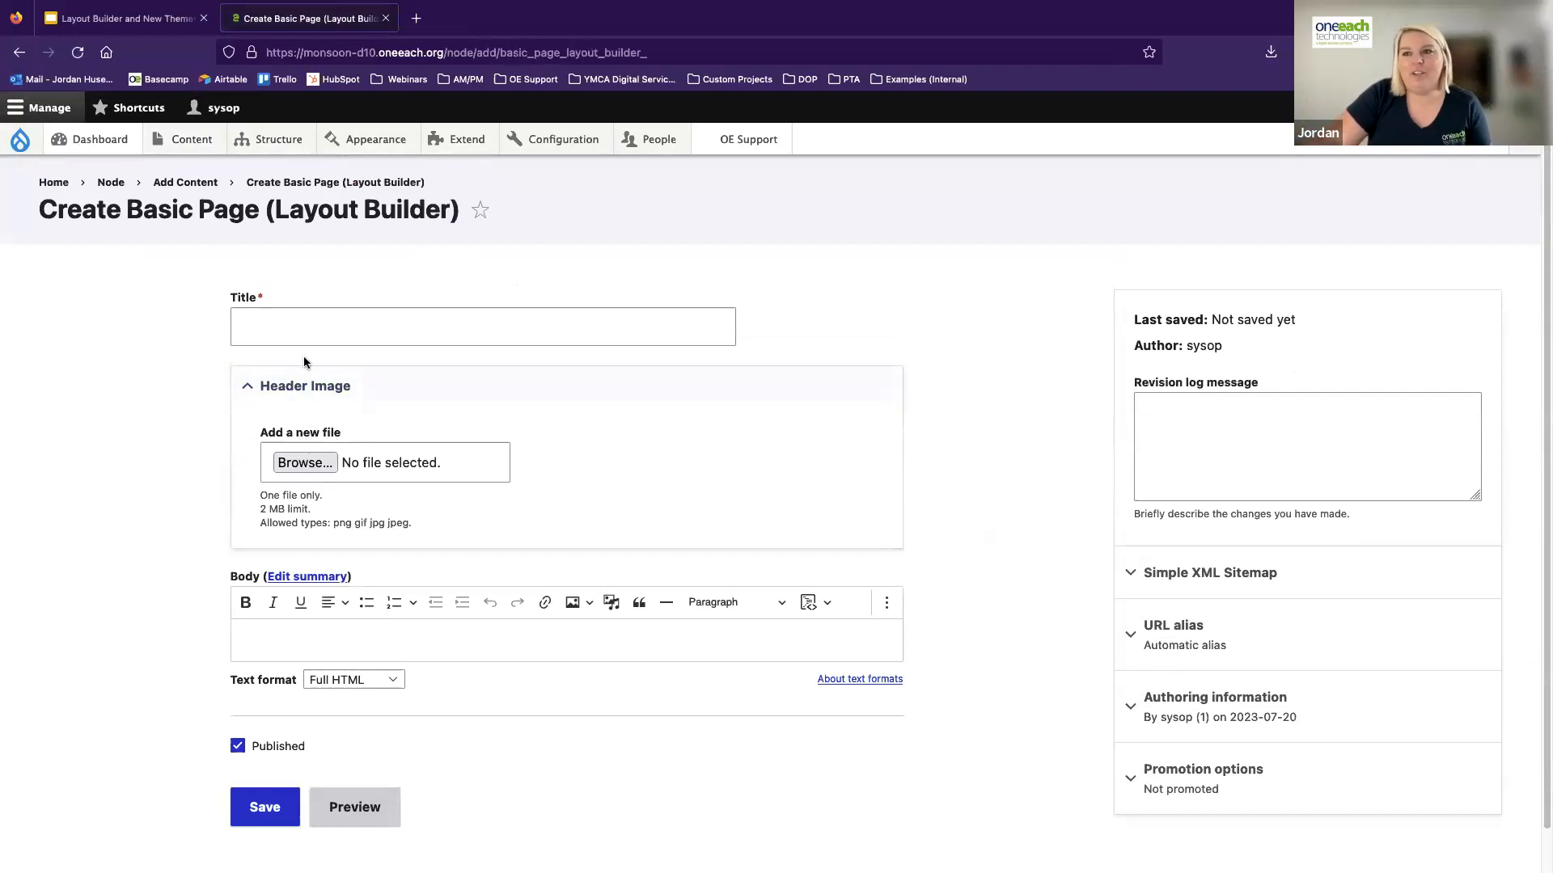
Create and save an unpublished Landing Page (Layout Builder) titled "Layout Builder Demo for Webinar"
mouse_move(186, 157)
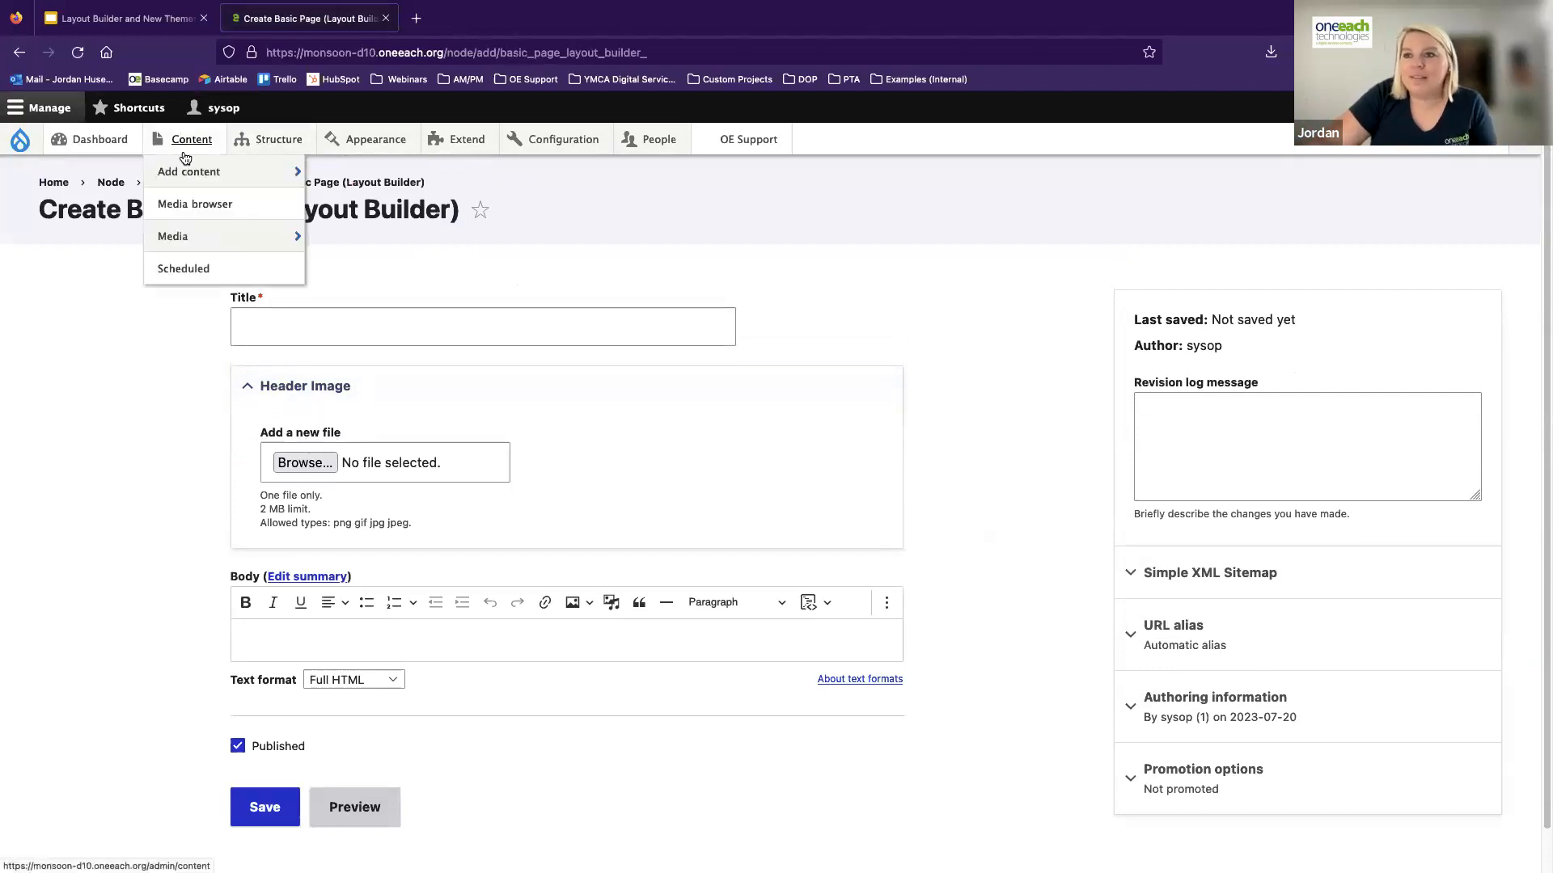
click(360, 413)
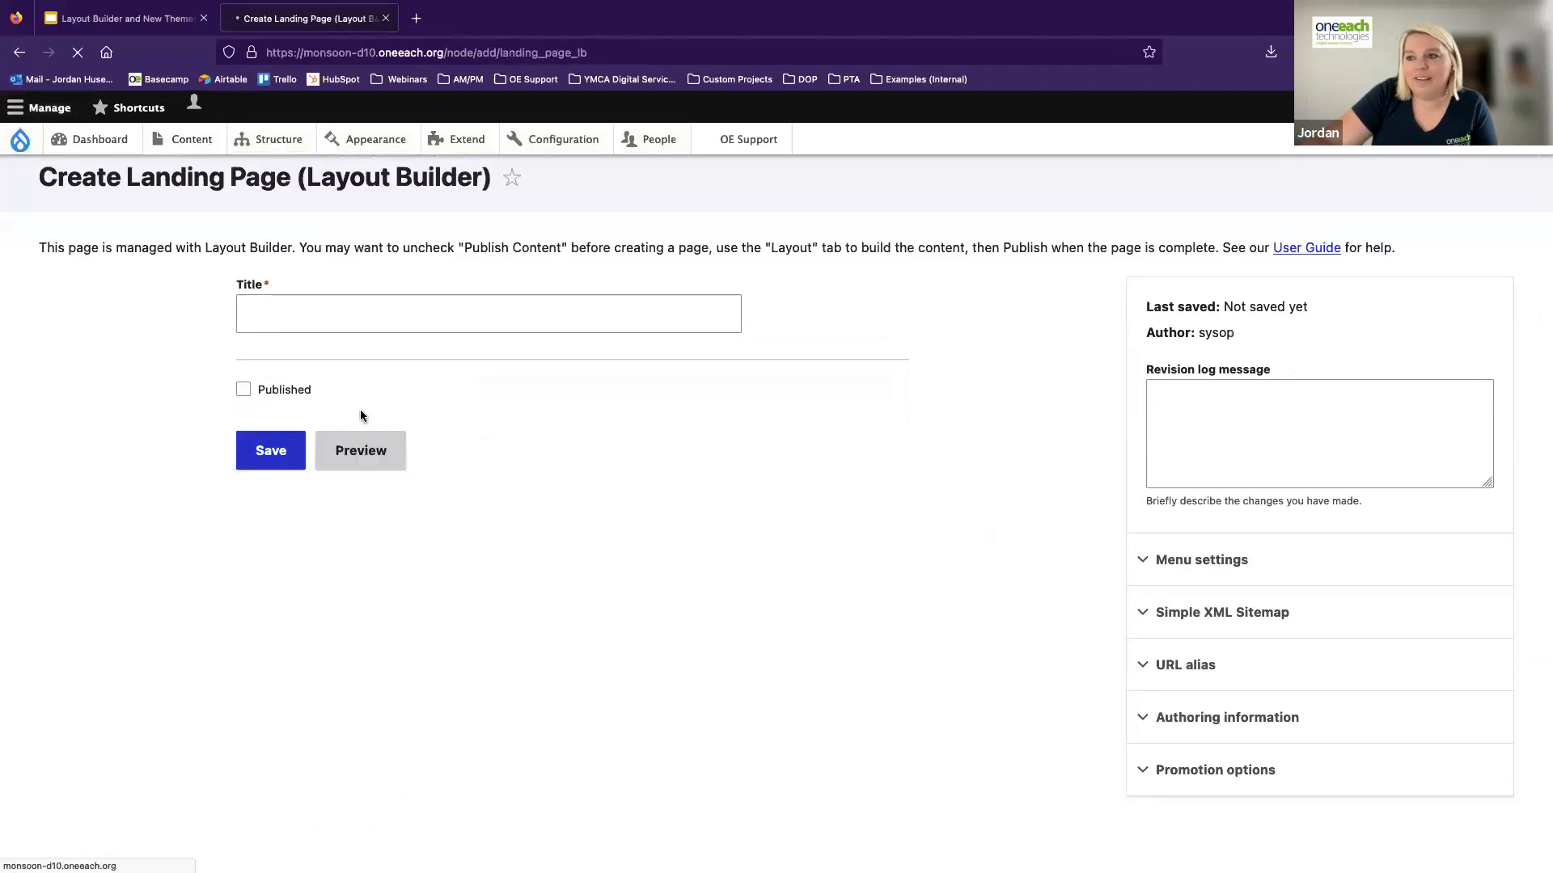
click(328, 356)
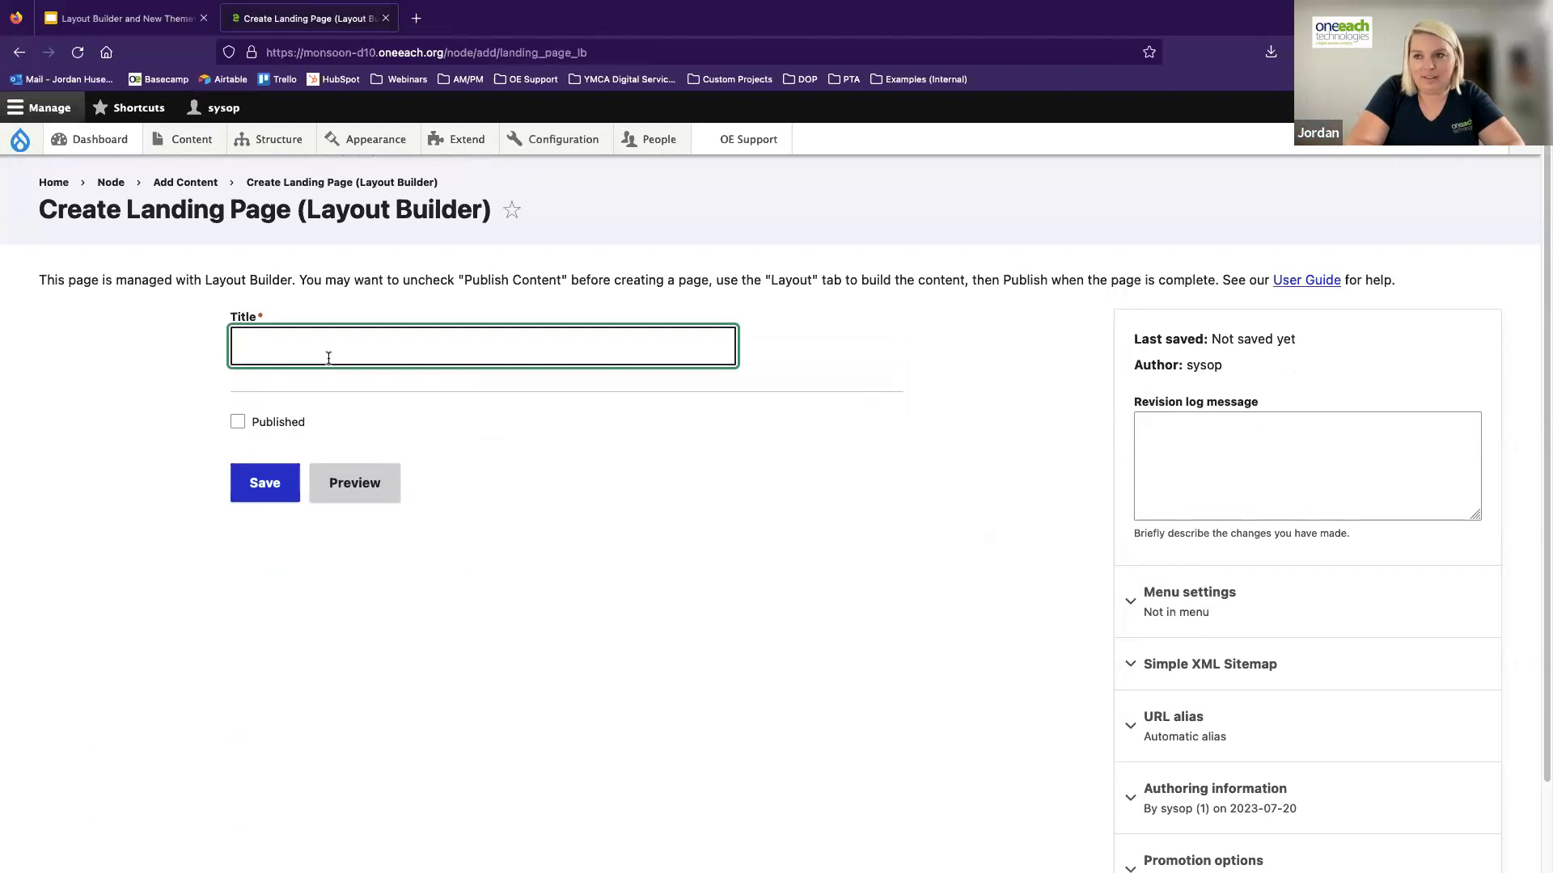
text(Layout Builder Demo)
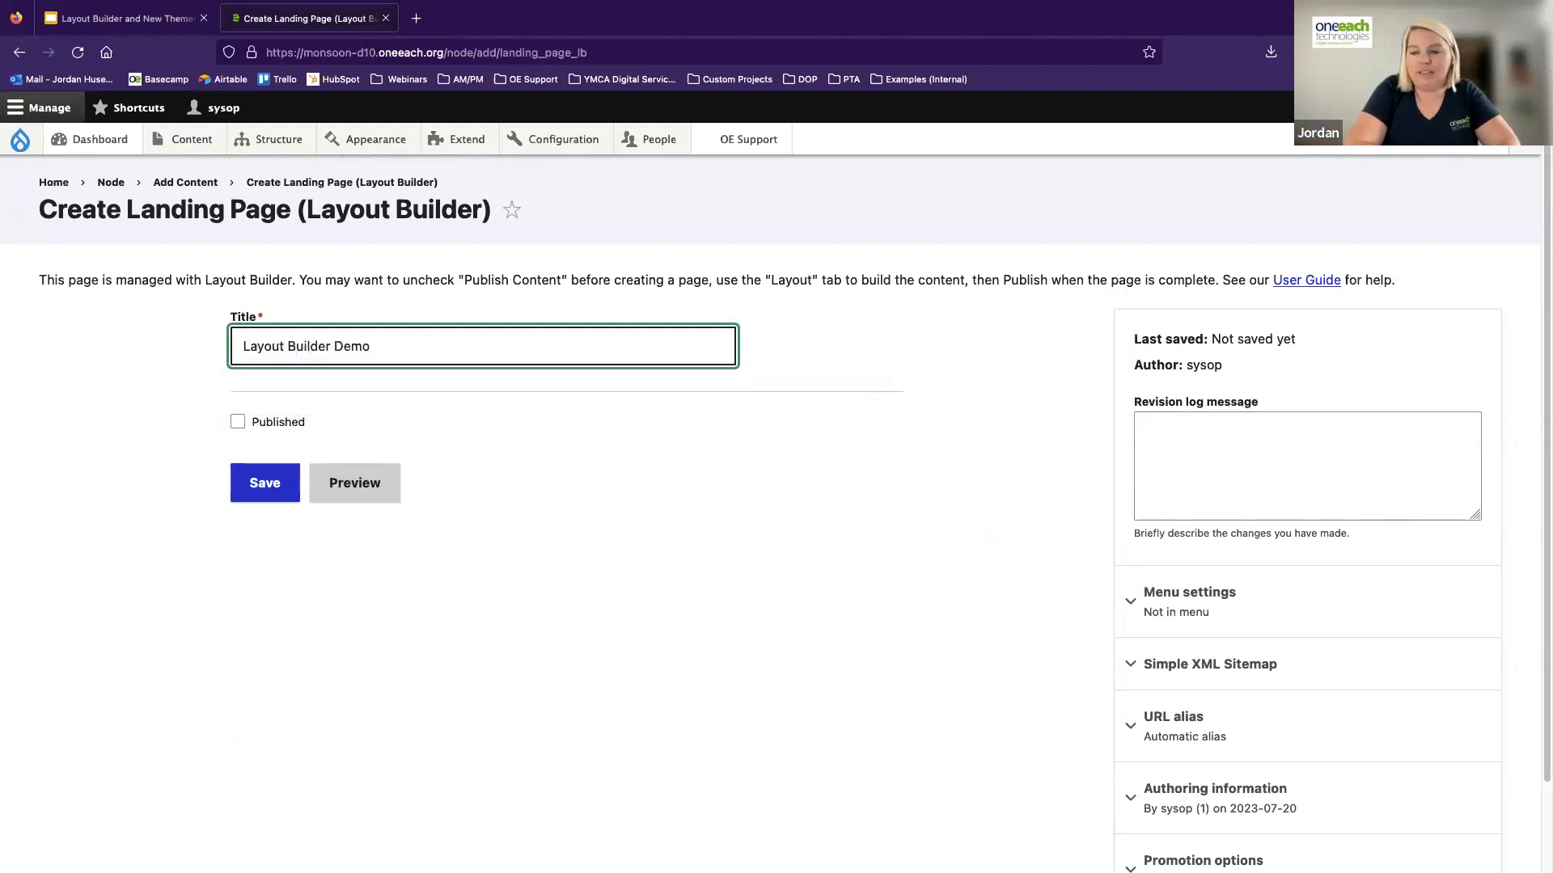
text( for Webinar)
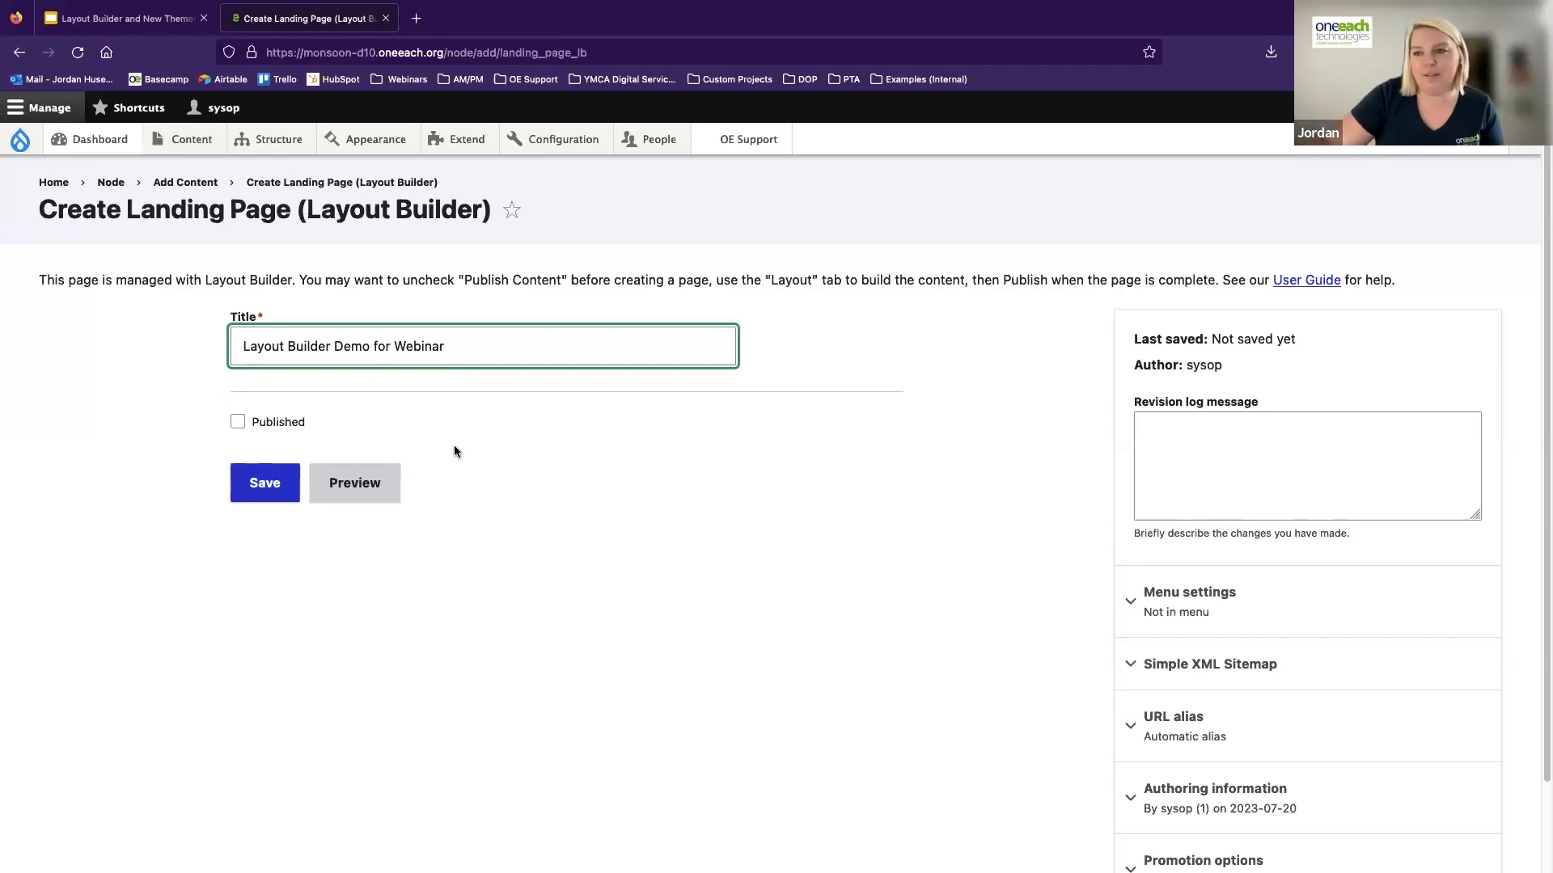
click(275, 484)
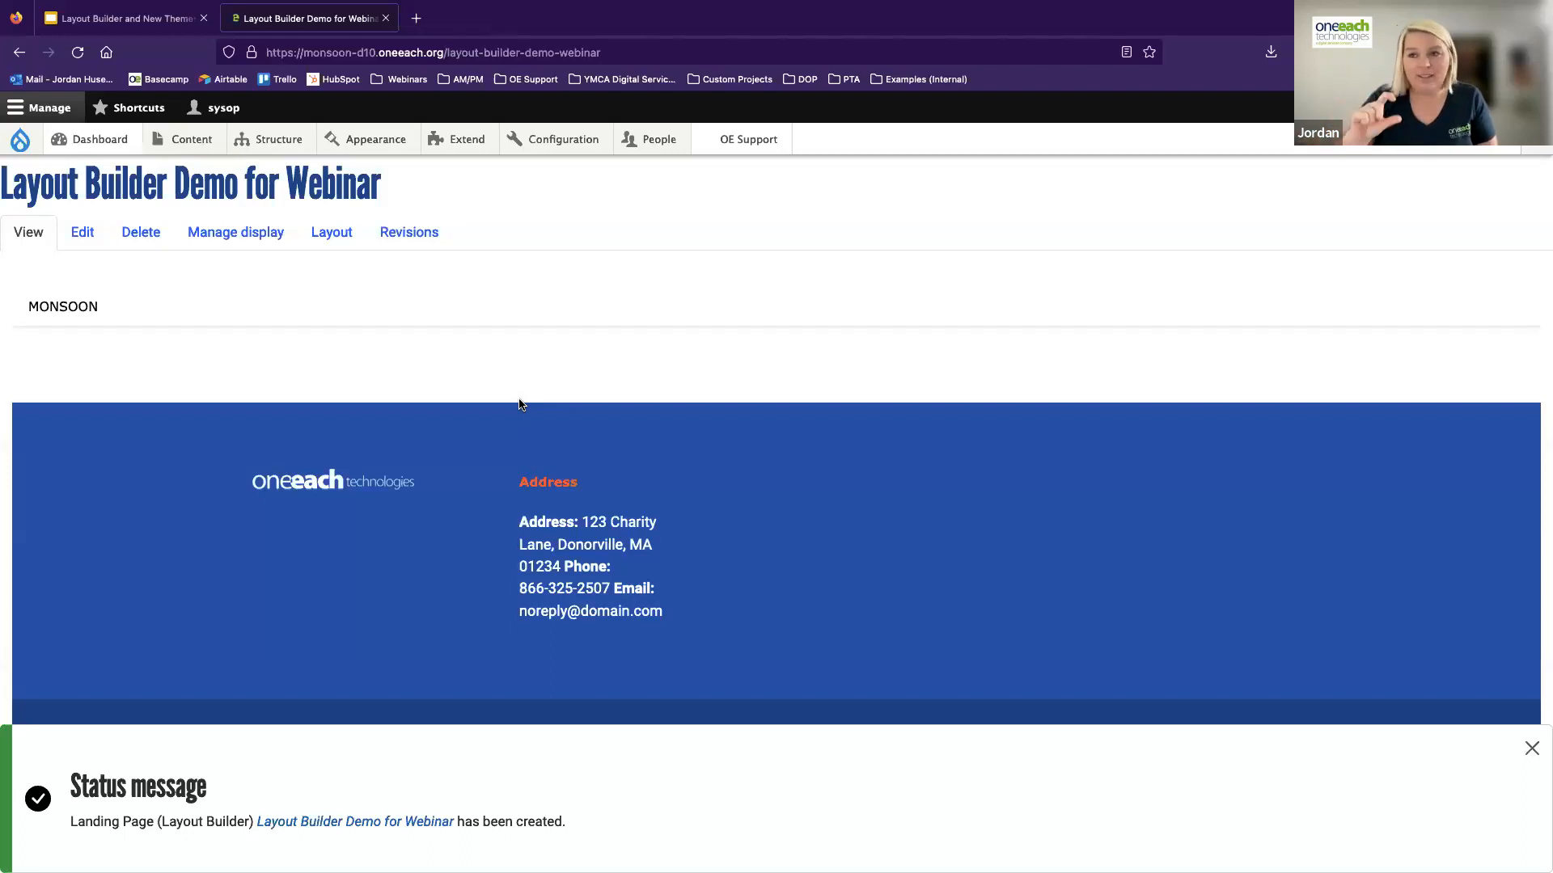
Open the layout editor of the Layout Builder Demo for Webinar page and dismiss the status message
drag(17, 179, 343, 211)
click(239, 293)
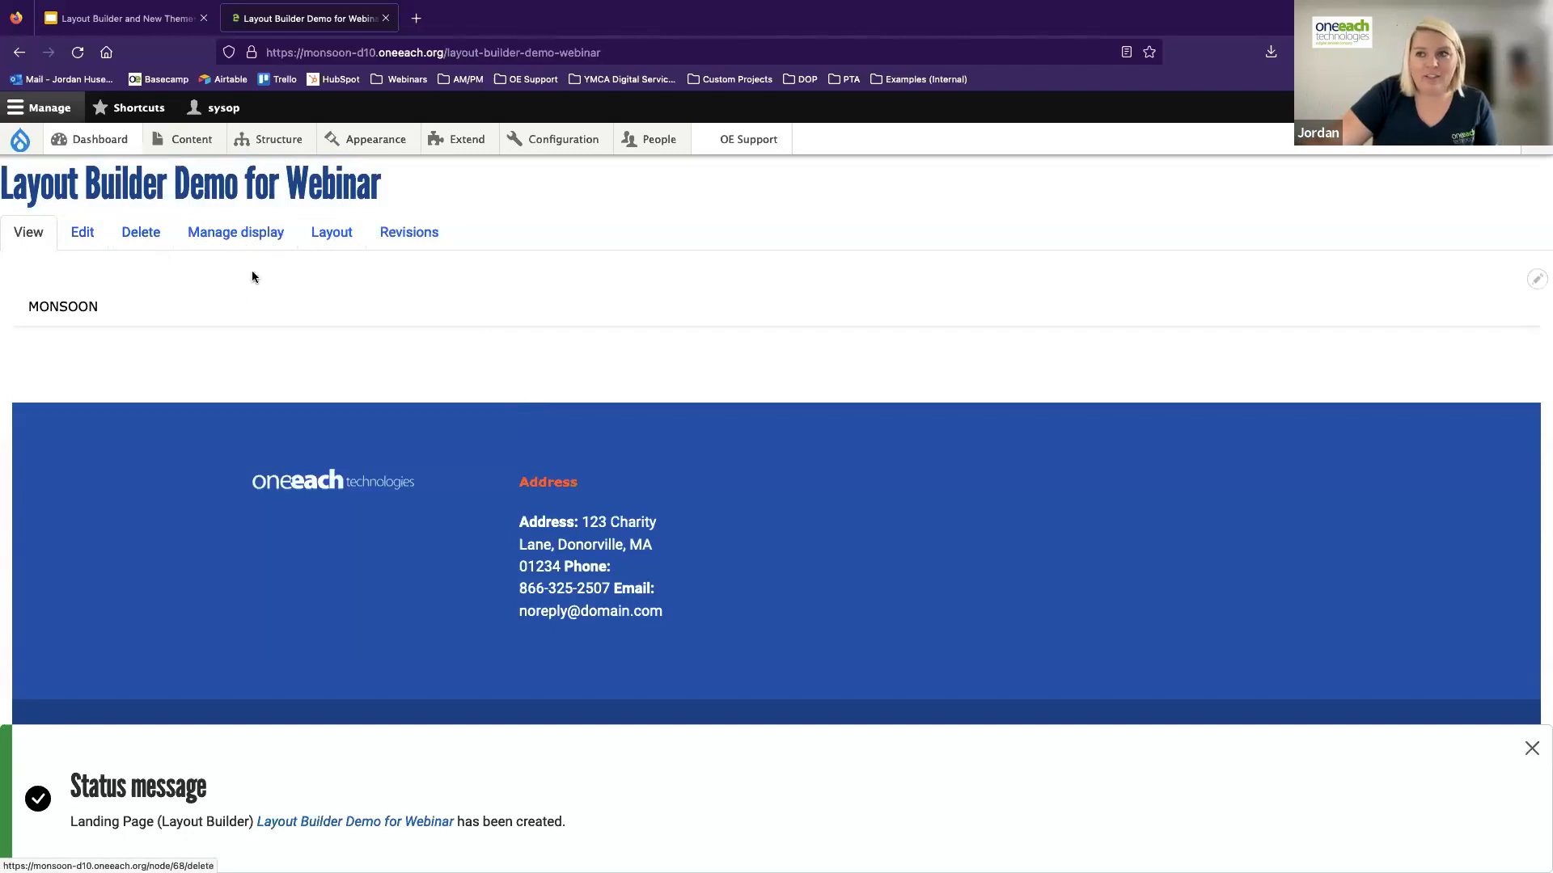
click(334, 241)
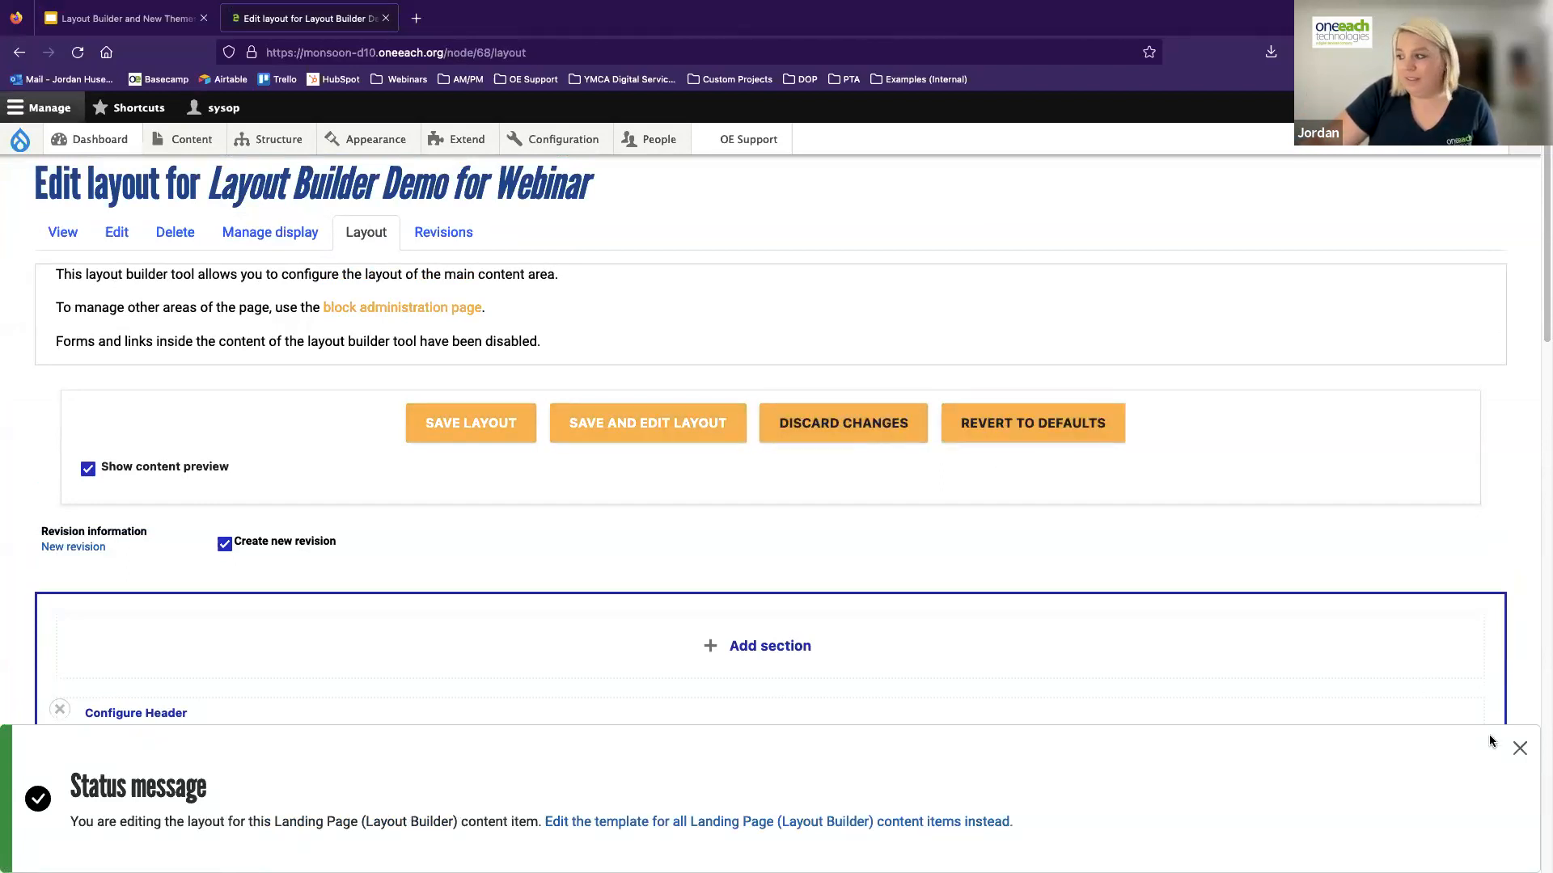
click(1520, 750)
Remove the default Body and Header sections from the landing page layout
scroll(866, 638, down, 1)
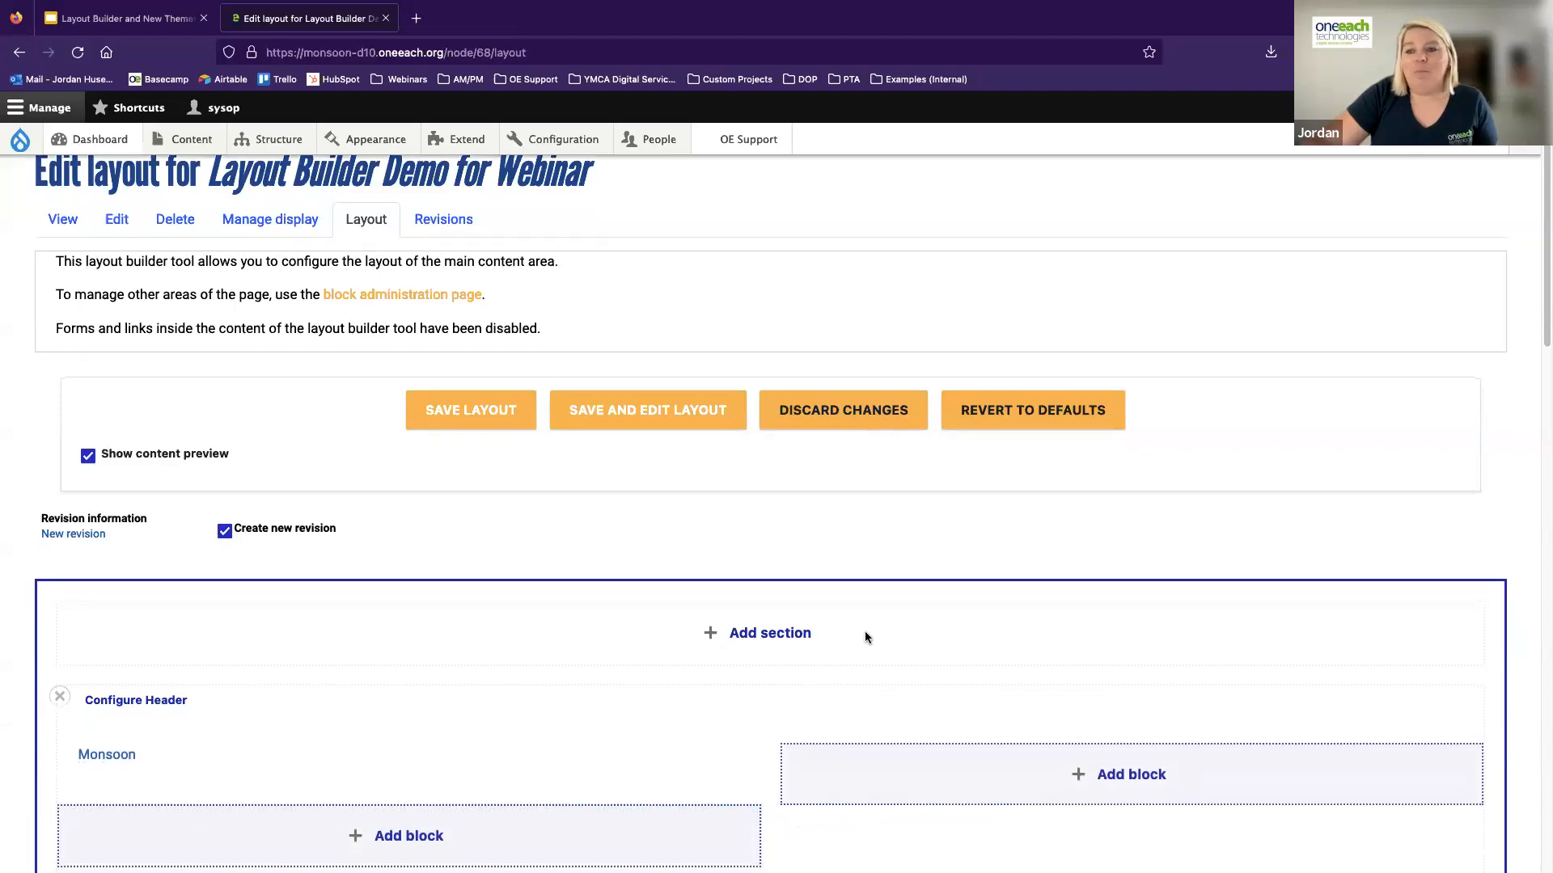
scroll(865, 637, down, 5)
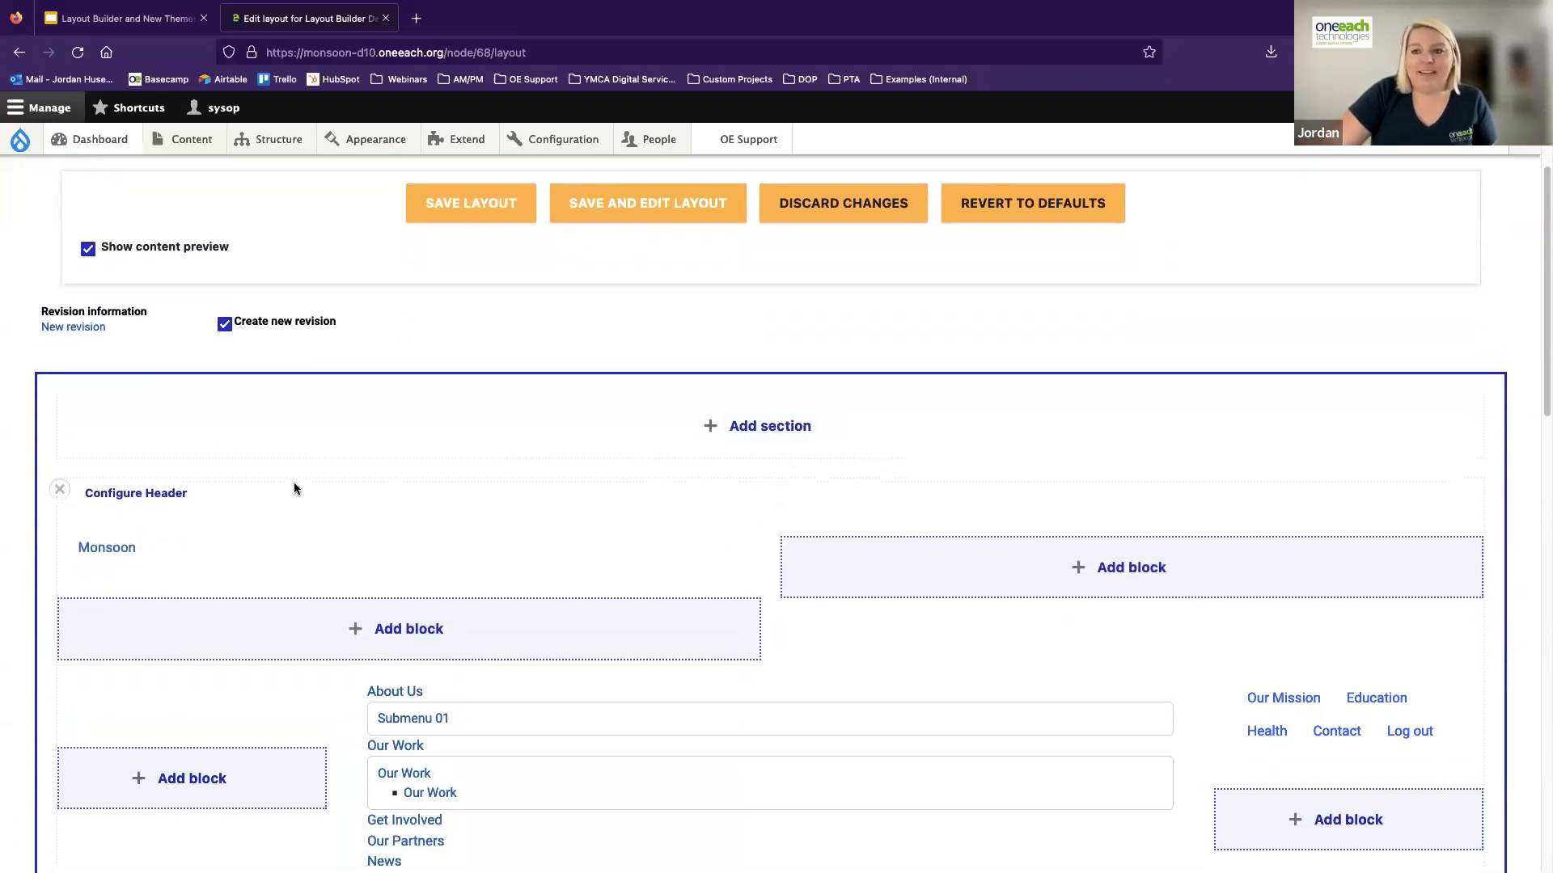
scroll(293, 485, down, 2)
scroll(246, 495, down, 10)
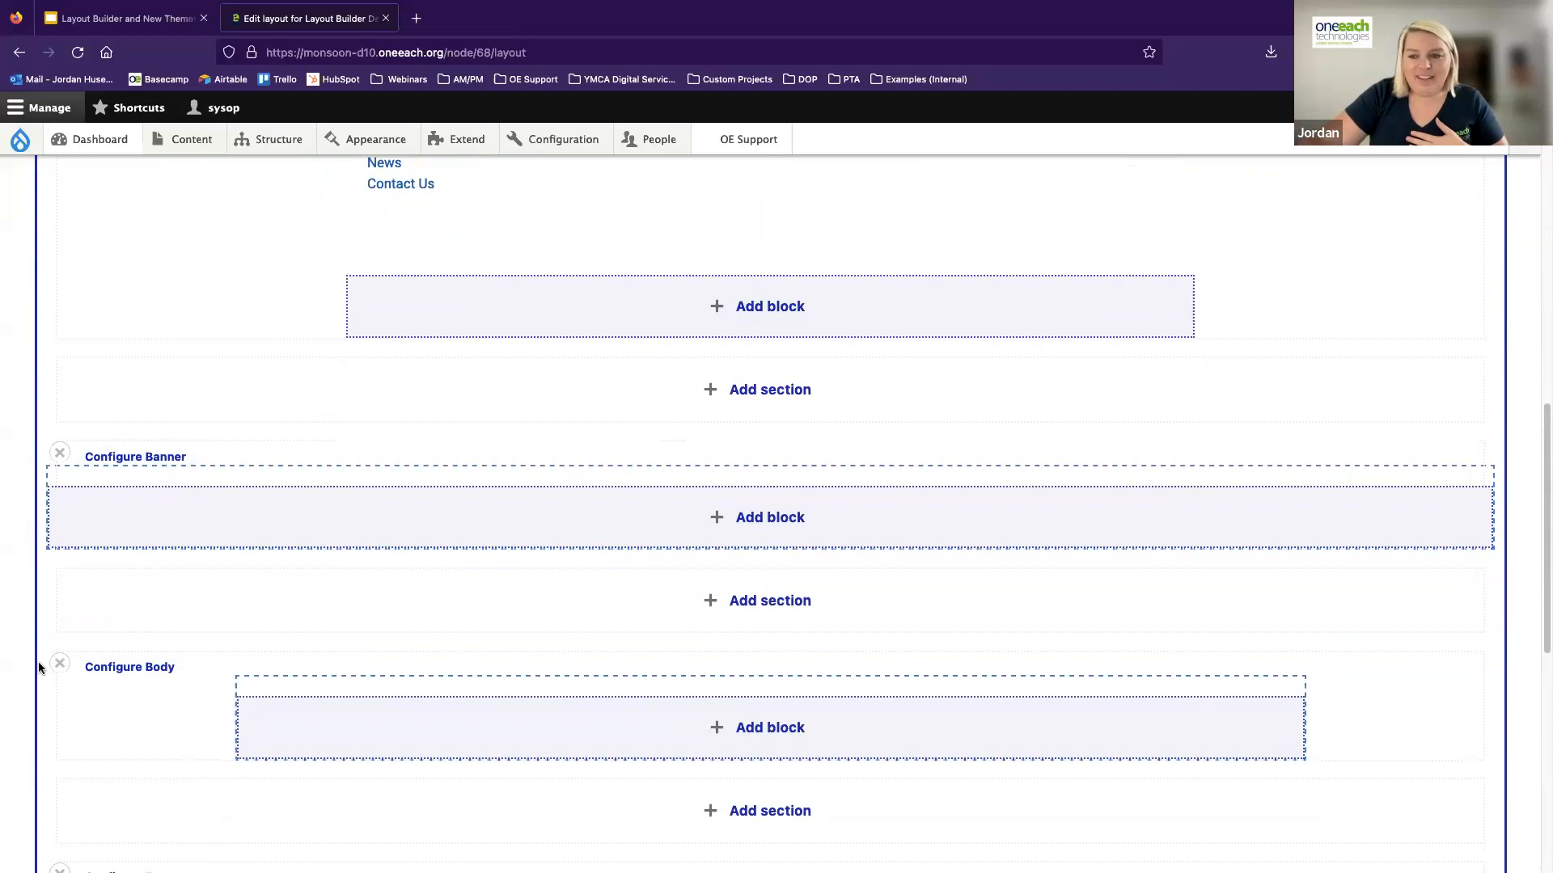
click(59, 668)
click(1135, 279)
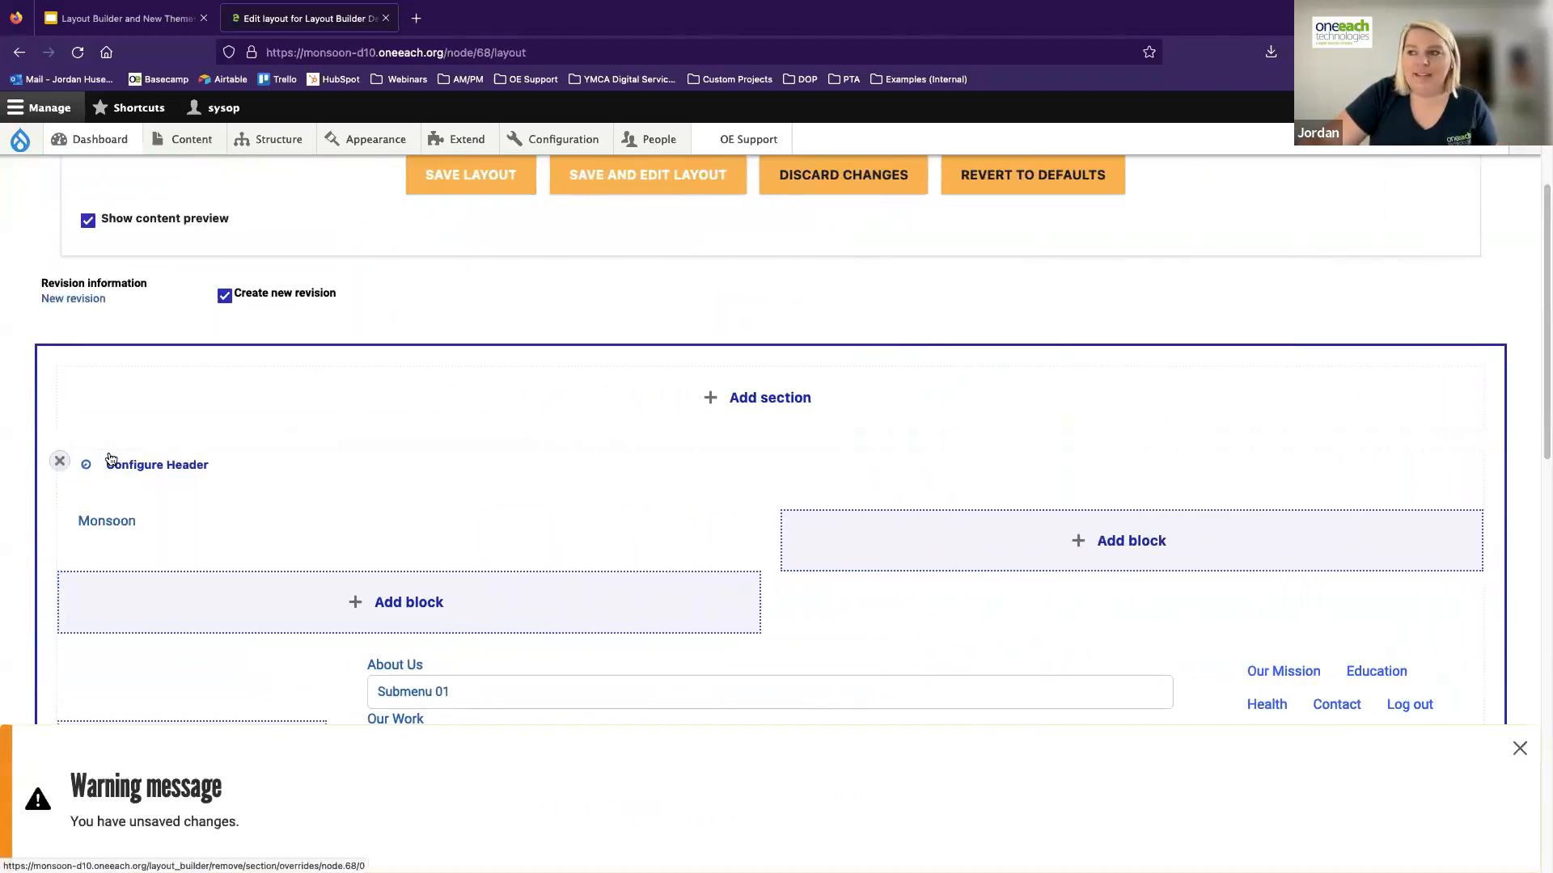
click(59, 460)
click(1024, 273)
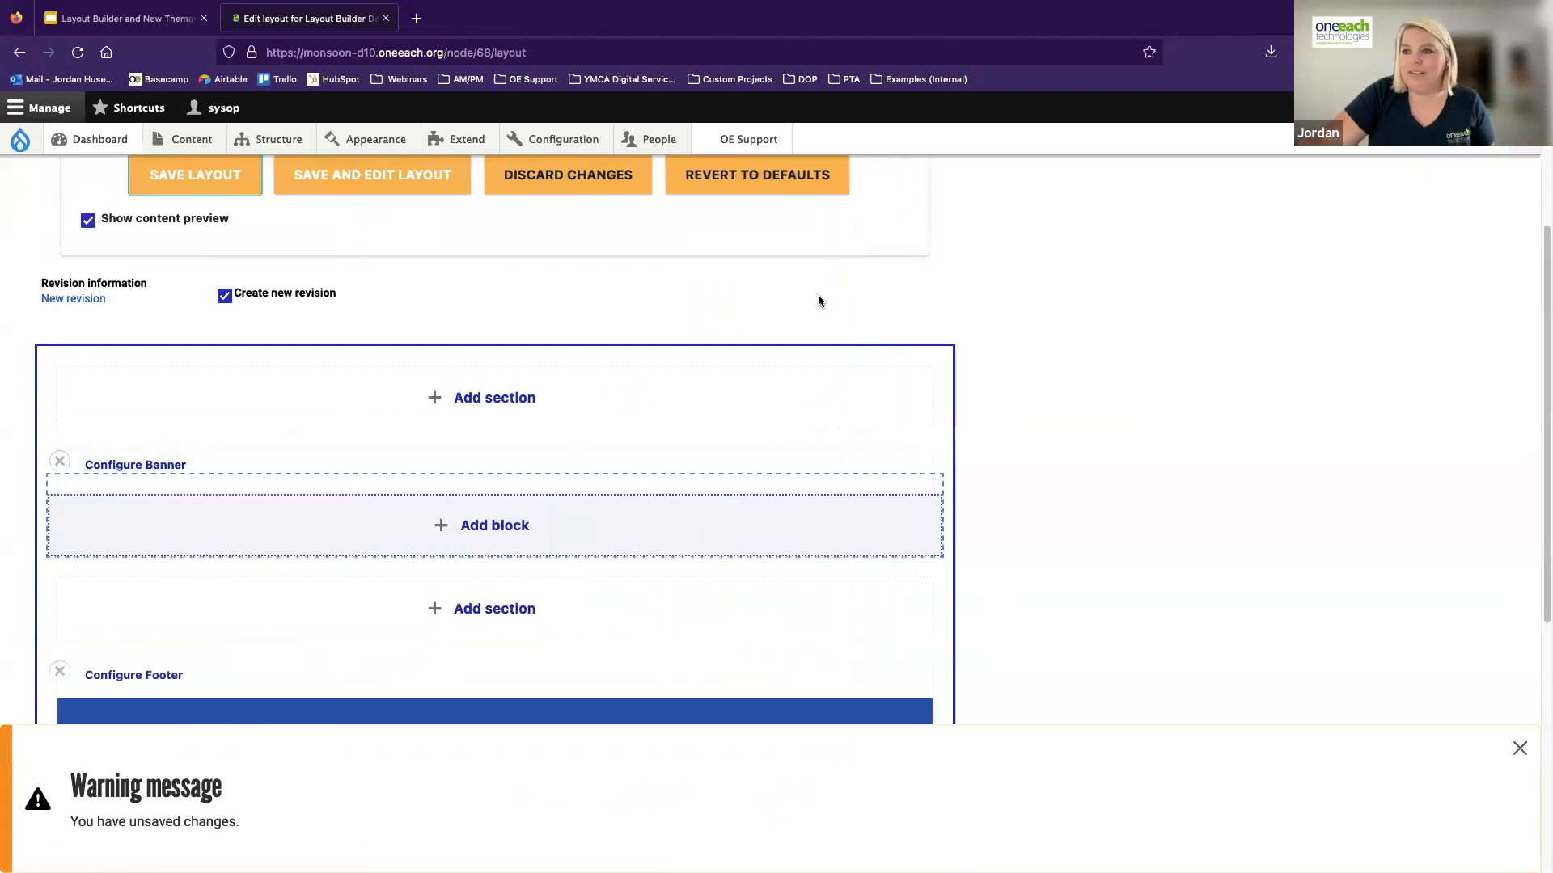
Remove the Banner and Footer sections from the landing page layout and dismiss the warning message
click(59, 460)
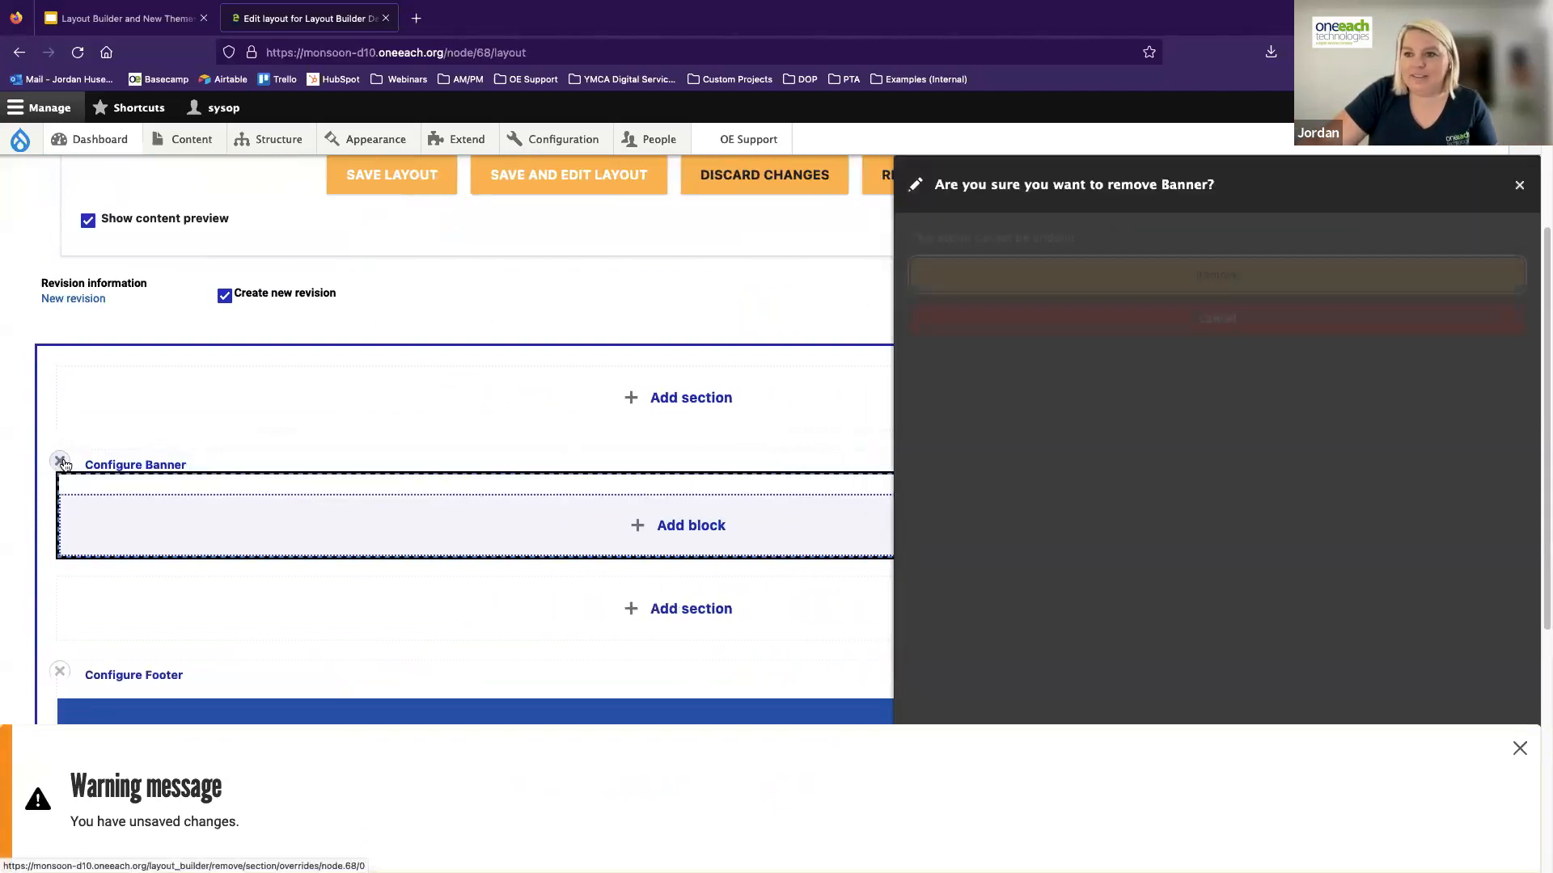
click(1152, 273)
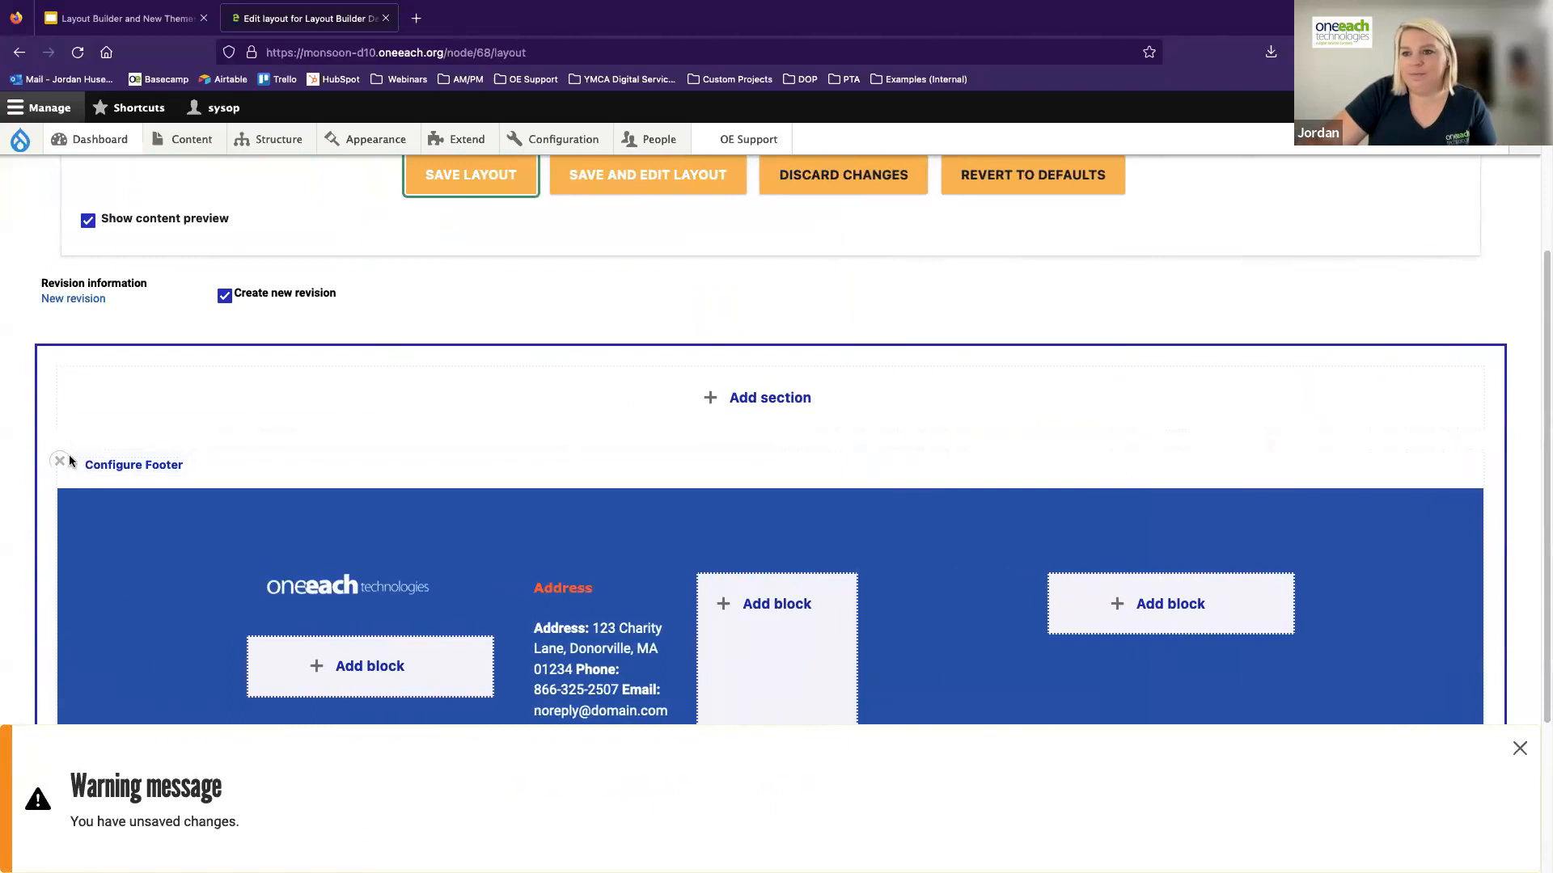
click(61, 462)
click(1043, 273)
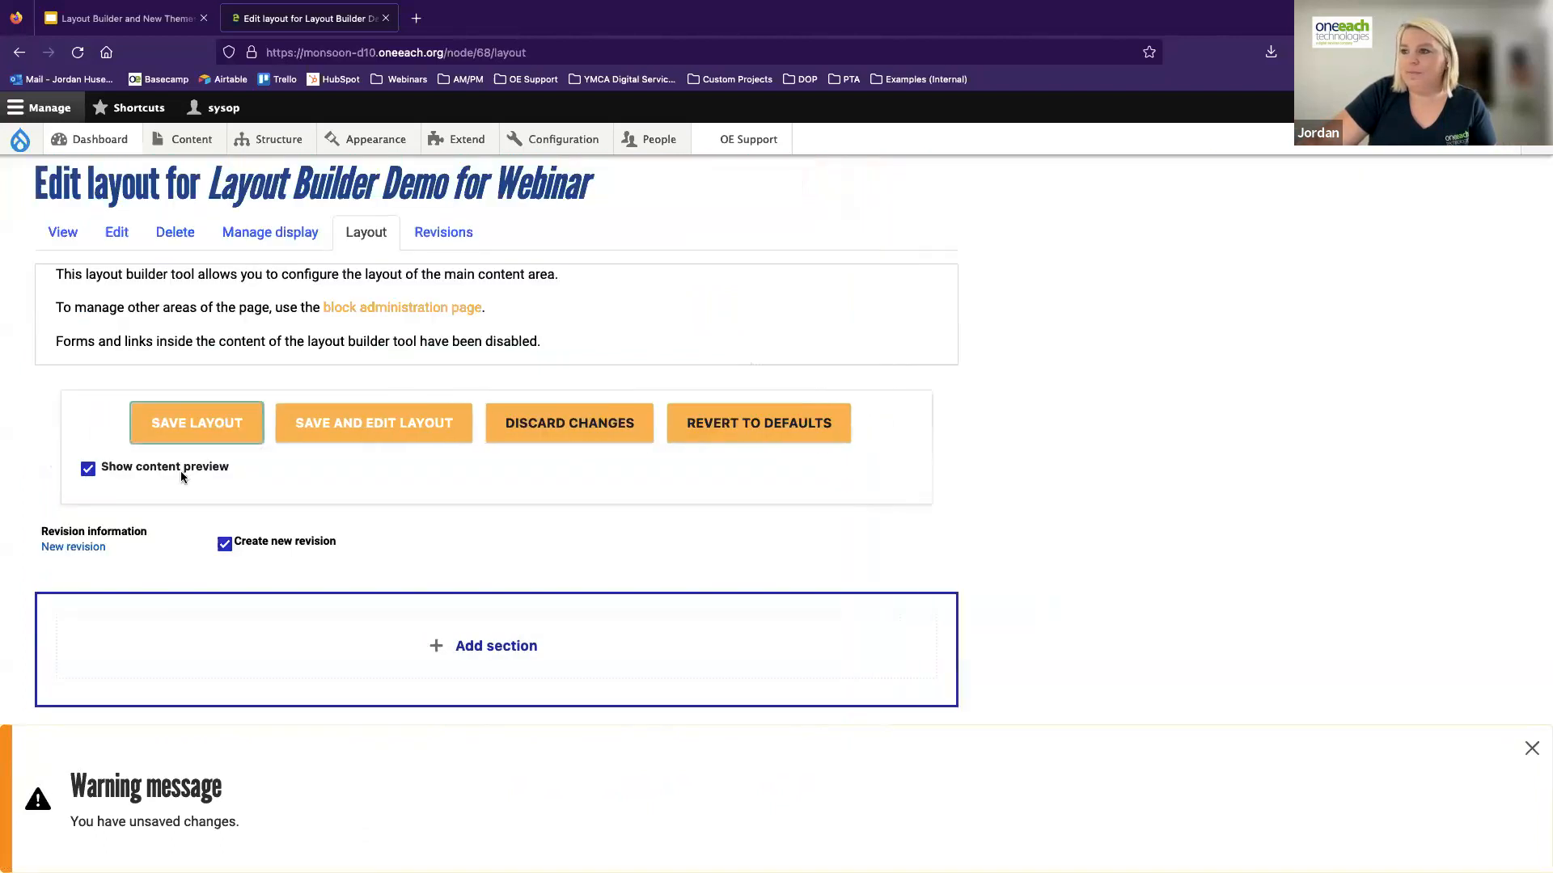
click(1530, 751)
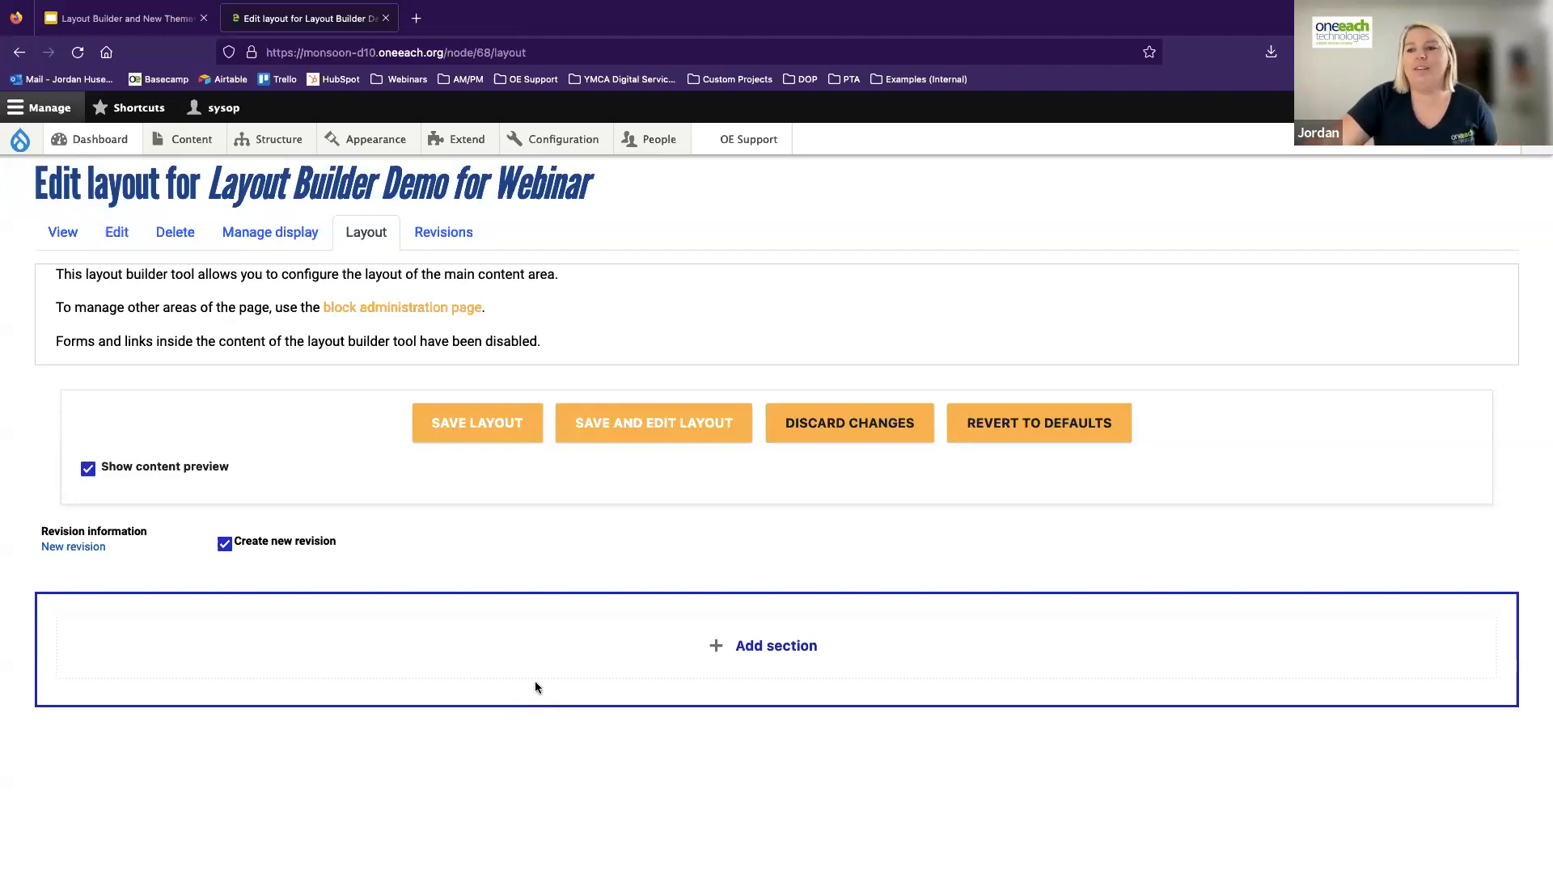
View the section layouts offered for the emptied landing page without adding one
click(750, 653)
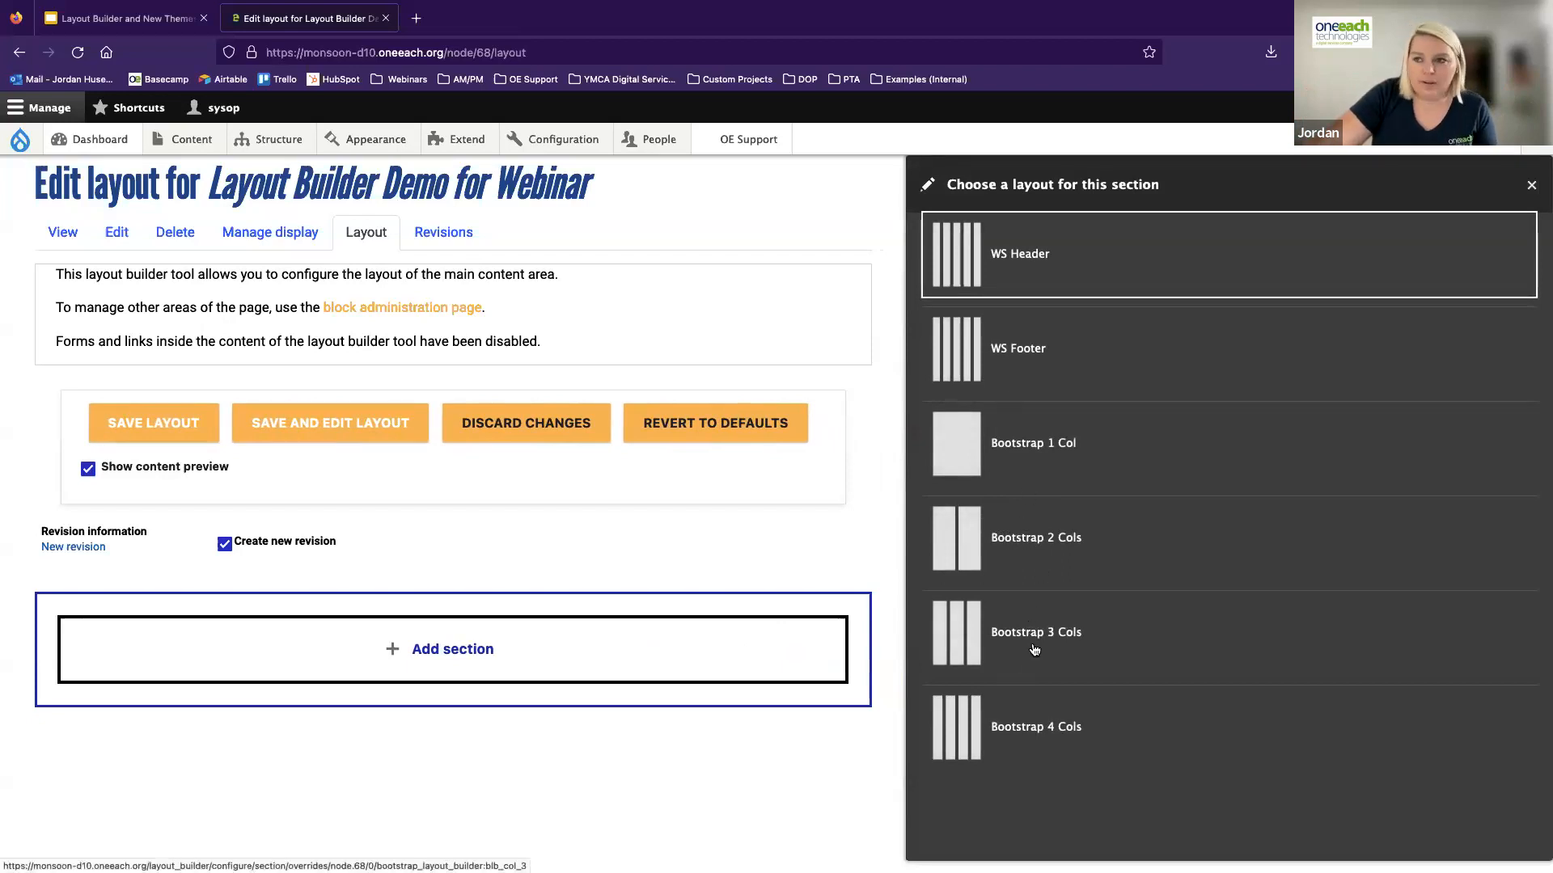
click(1531, 185)
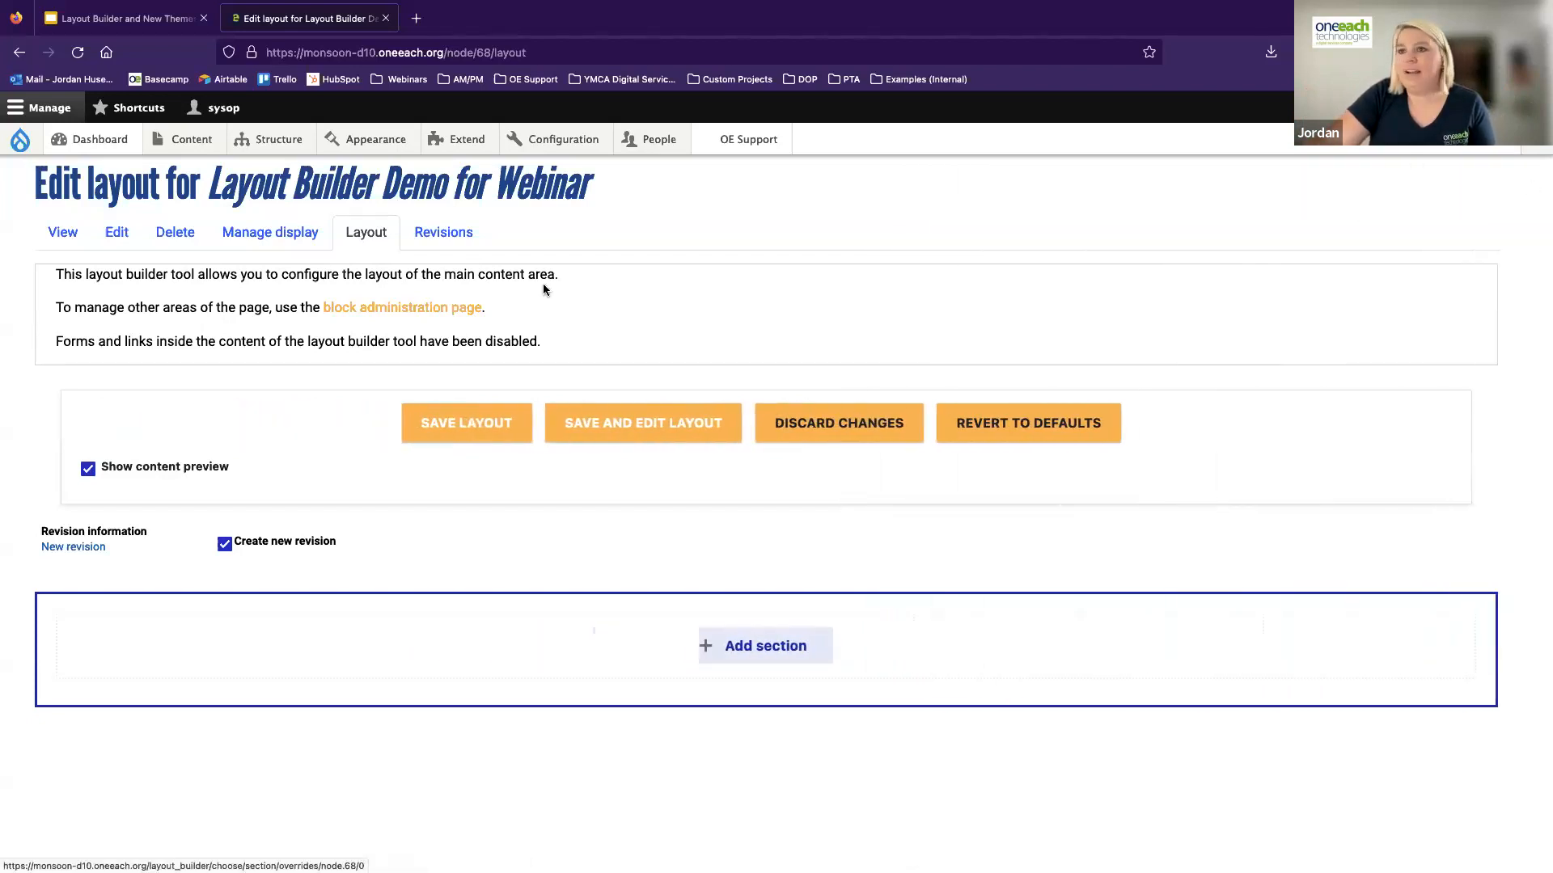
Create and save a published Basic Page (Layout Builder) titled "Webinar"
mouse_move(187, 150)
mouse_move(258, 171)
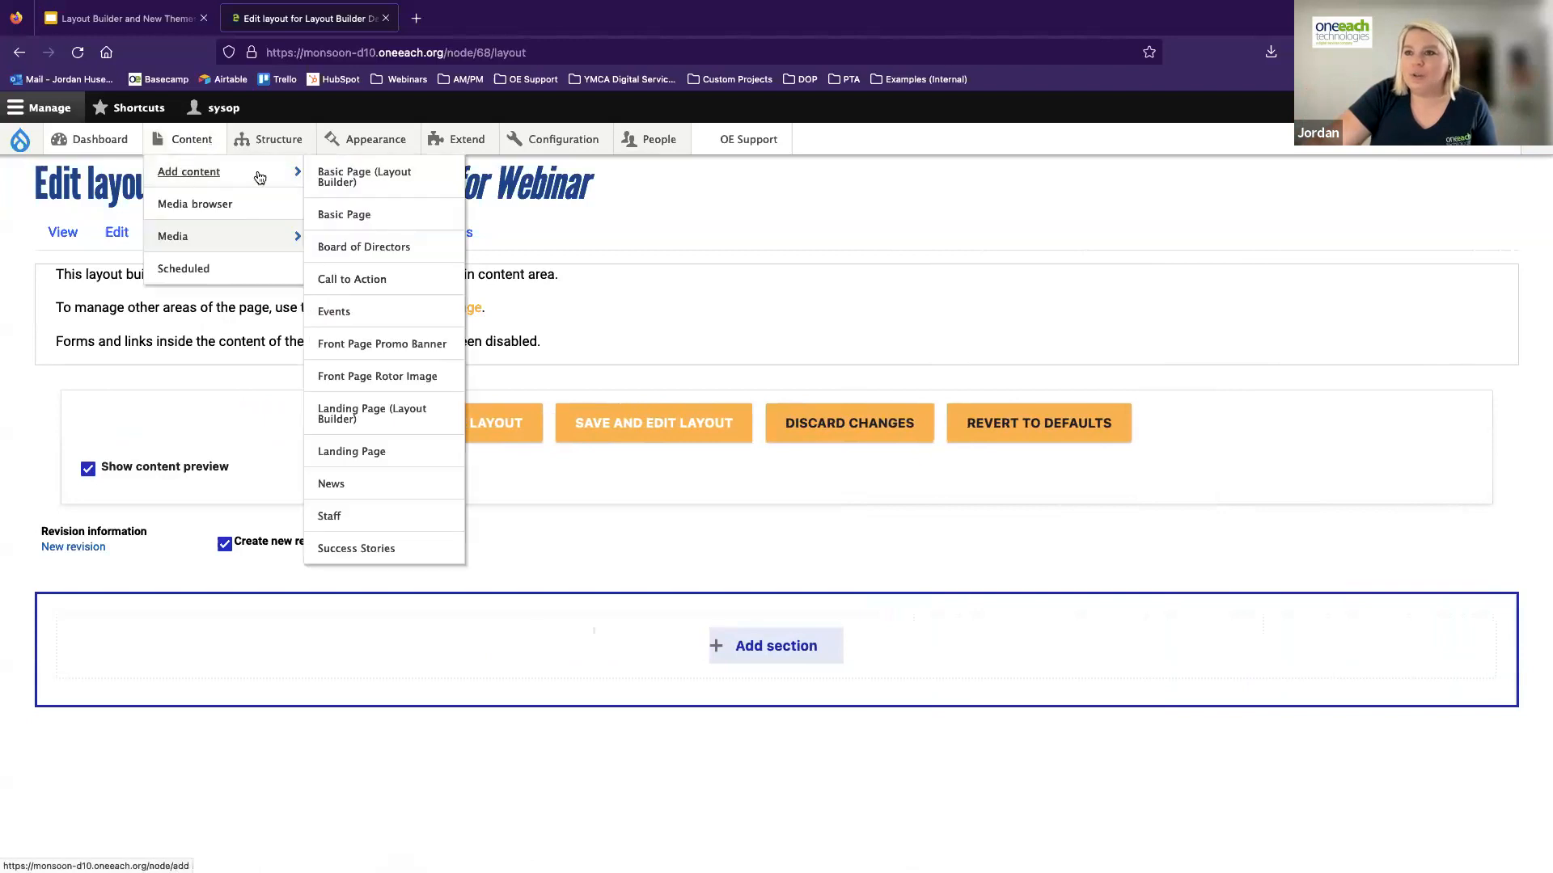
click(336, 180)
click(345, 326)
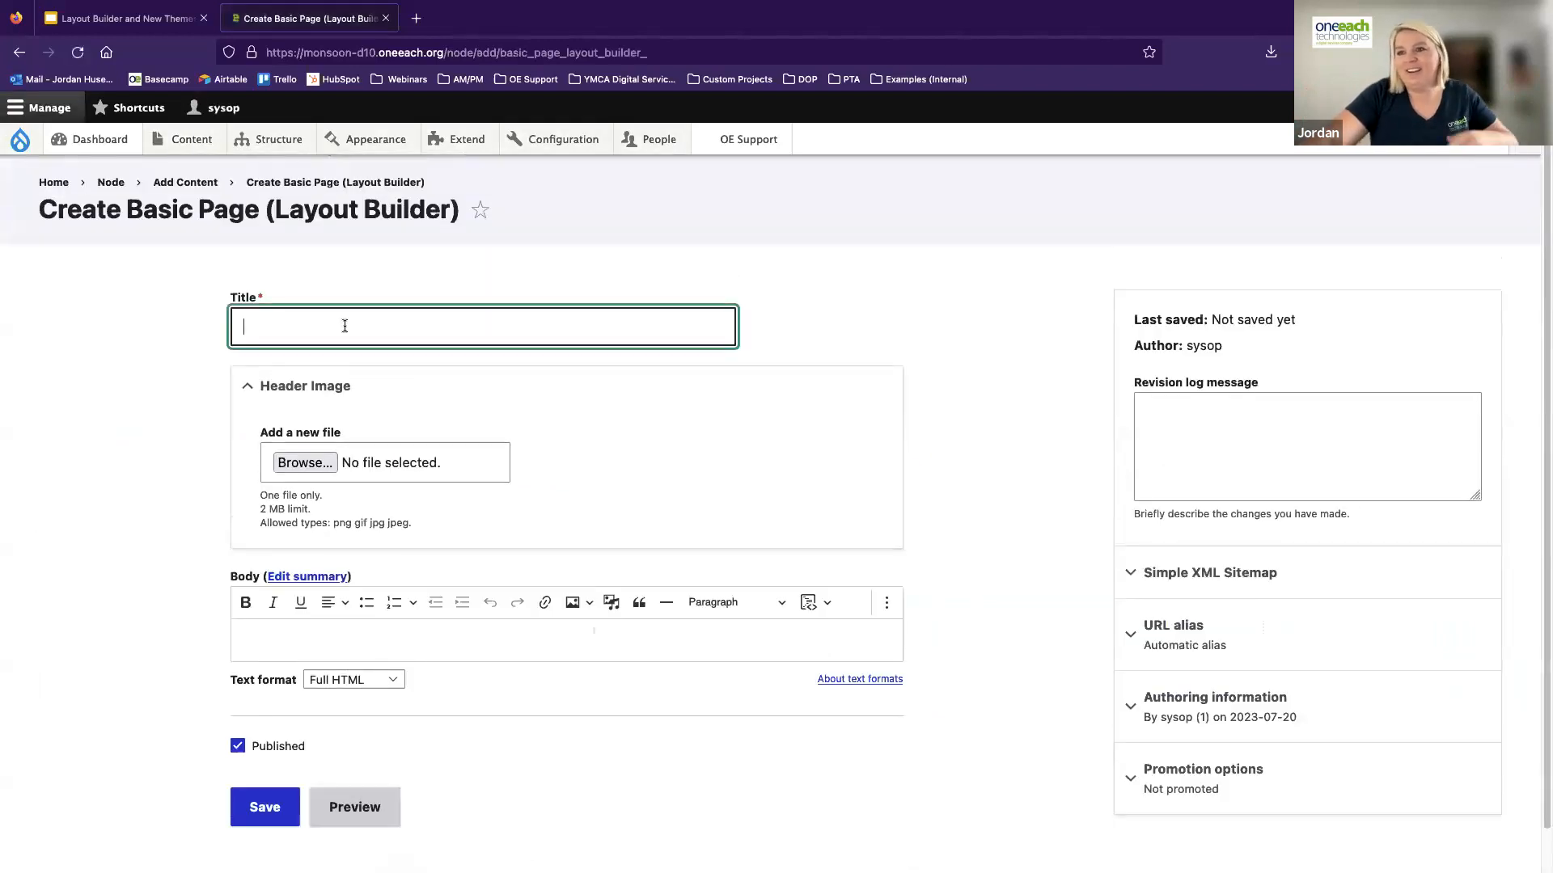
text(W)
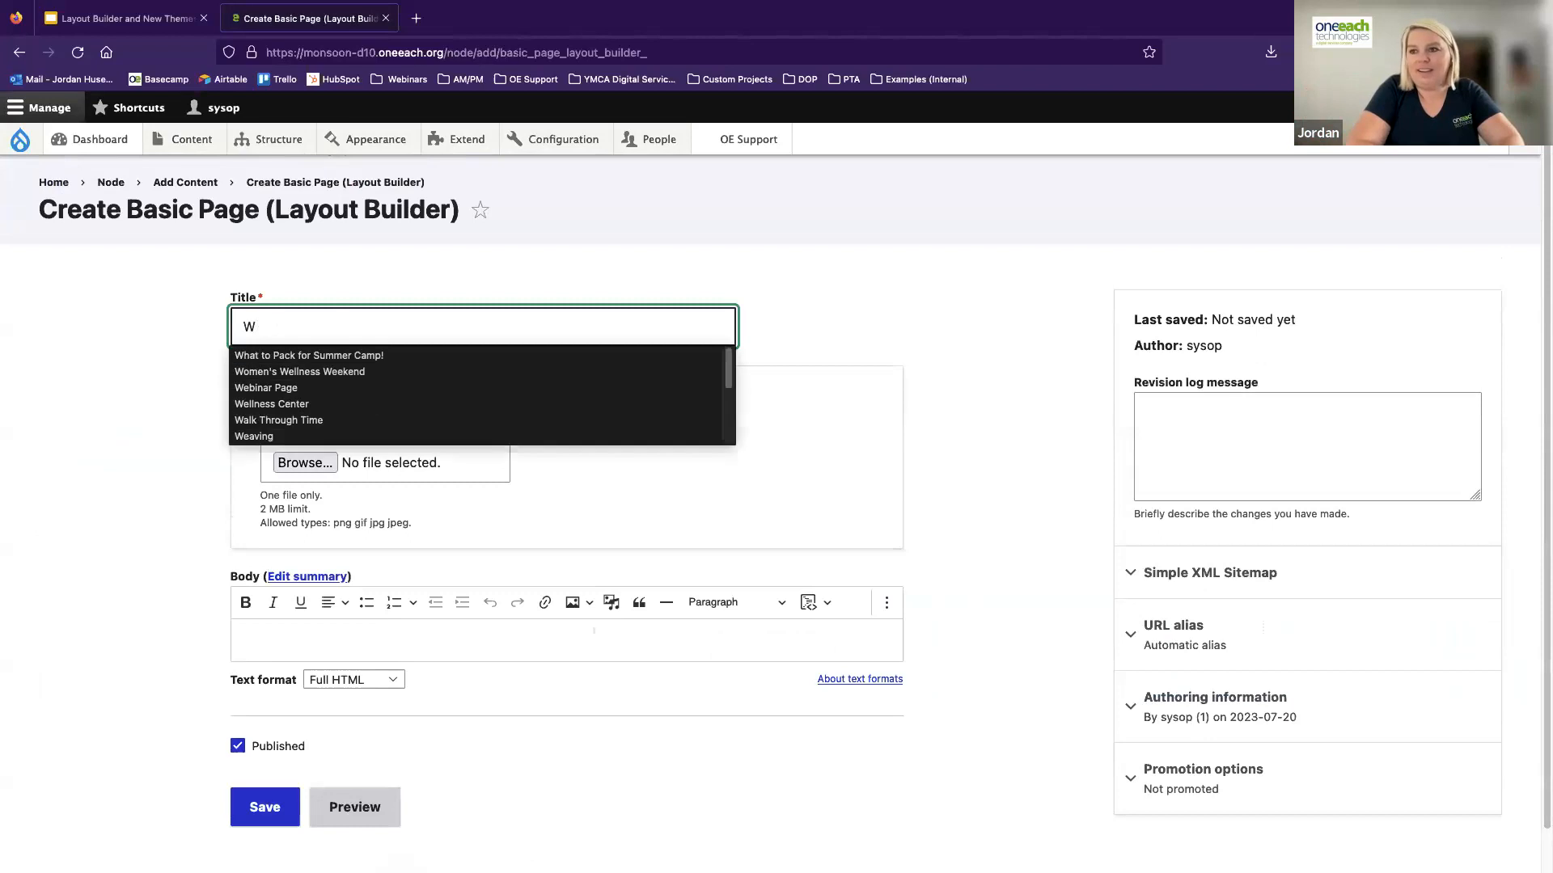
text(ebinar)
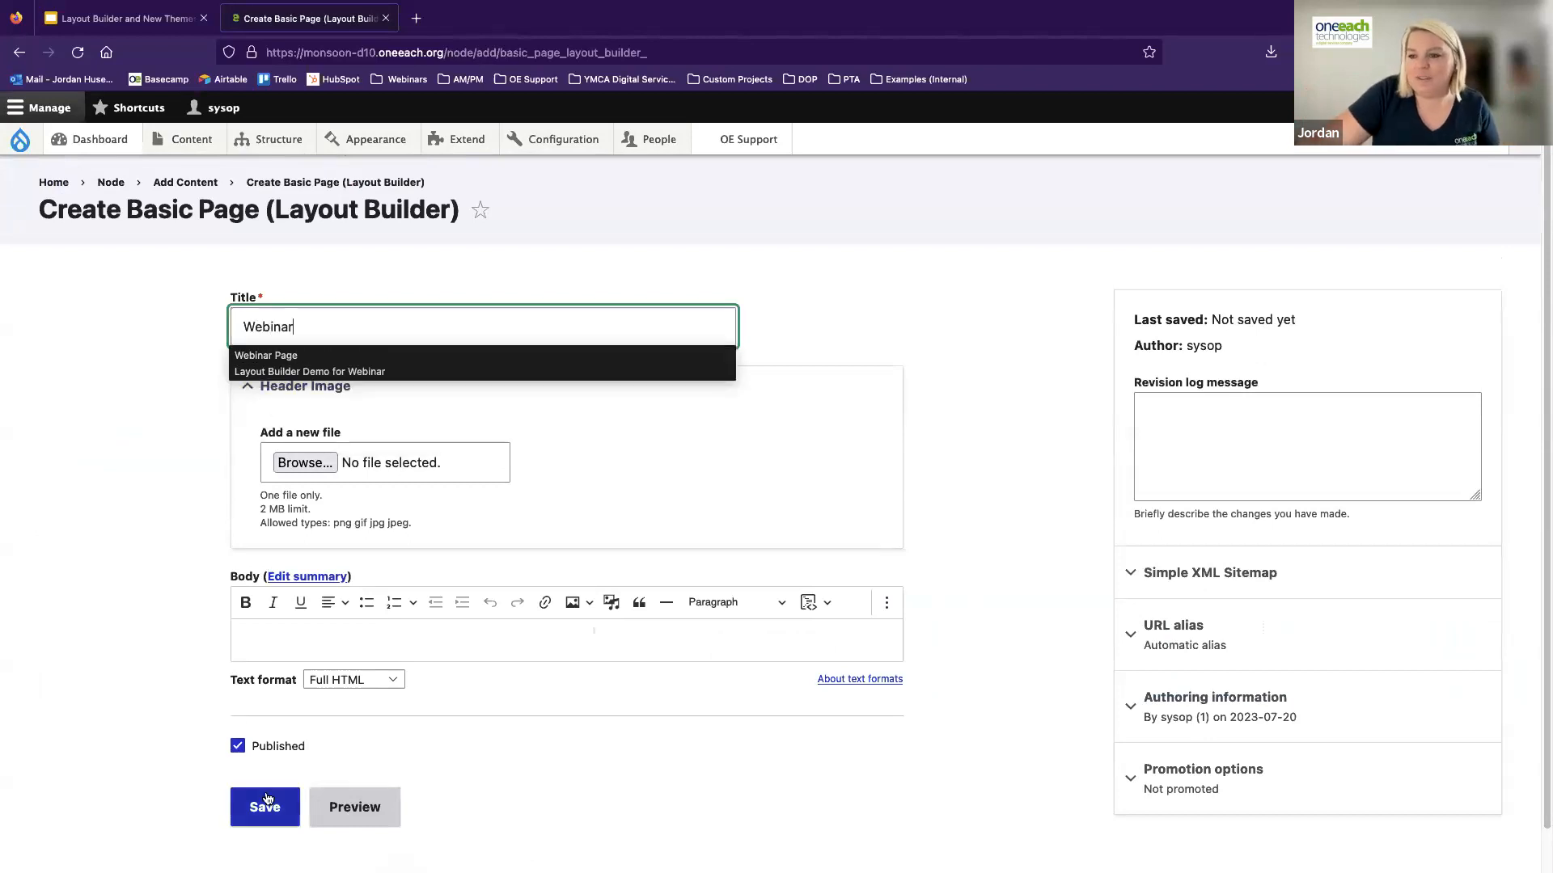
click(267, 801)
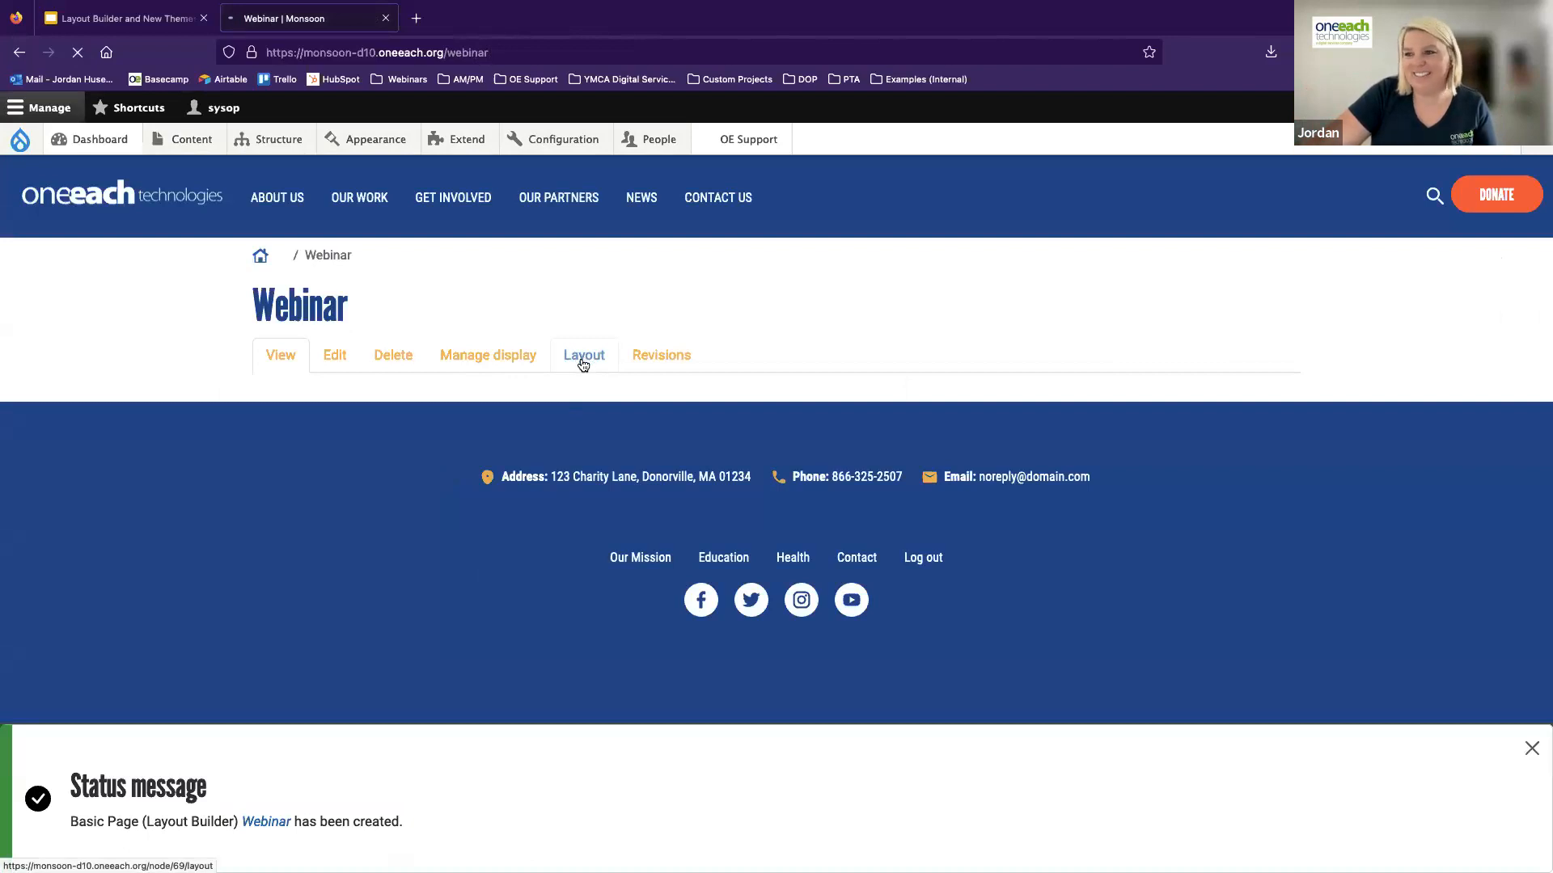
Open the layout editor of the Webinar page and remove all of its default sections
scroll(275, 511, down, 4)
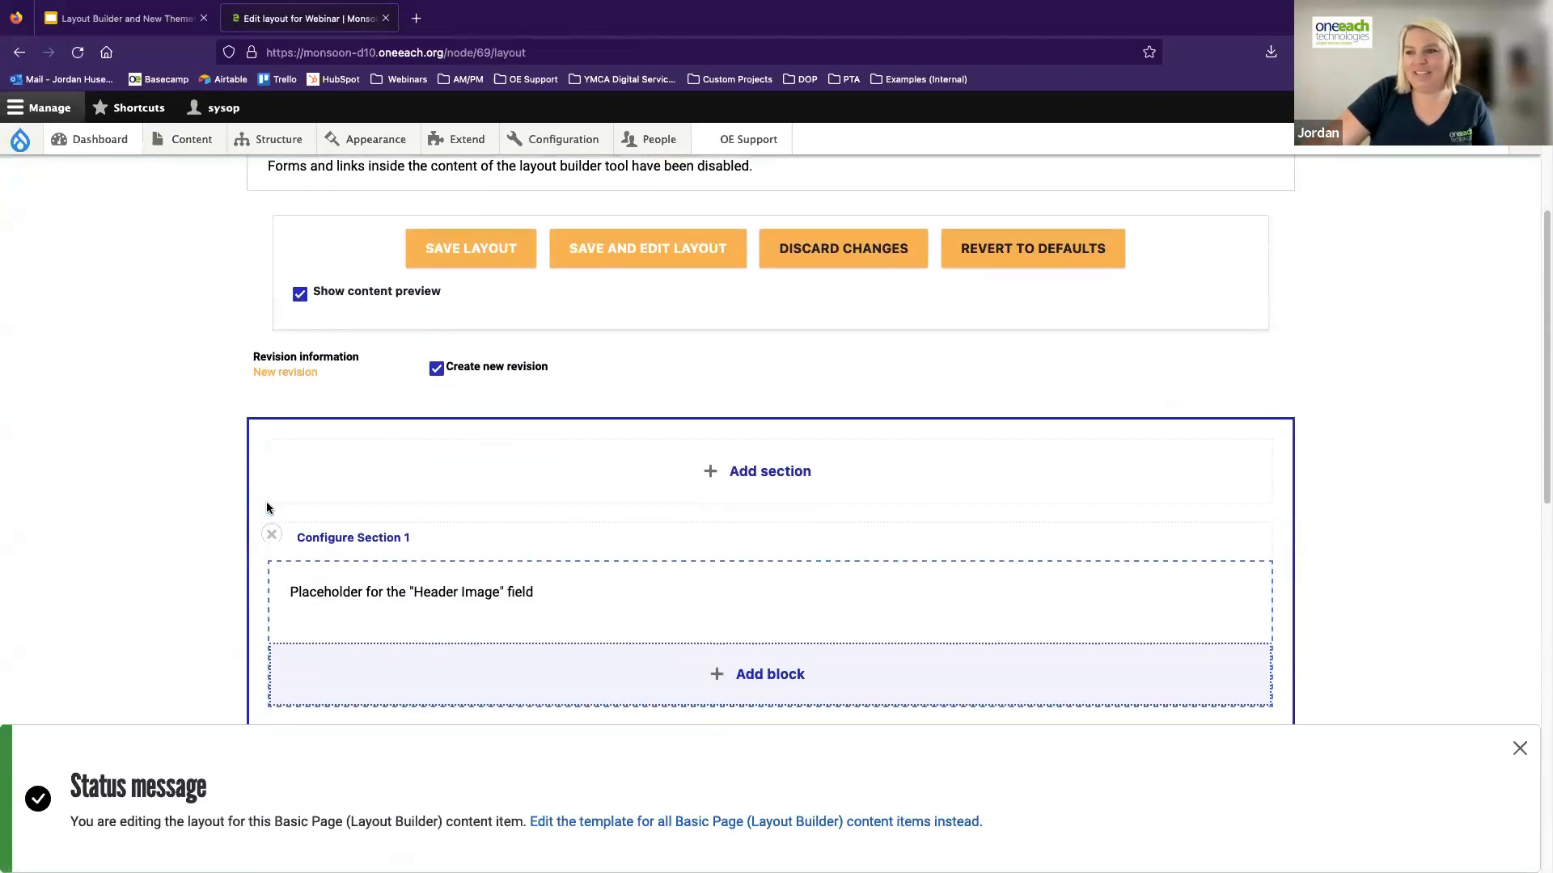
click(270, 537)
click(1272, 288)
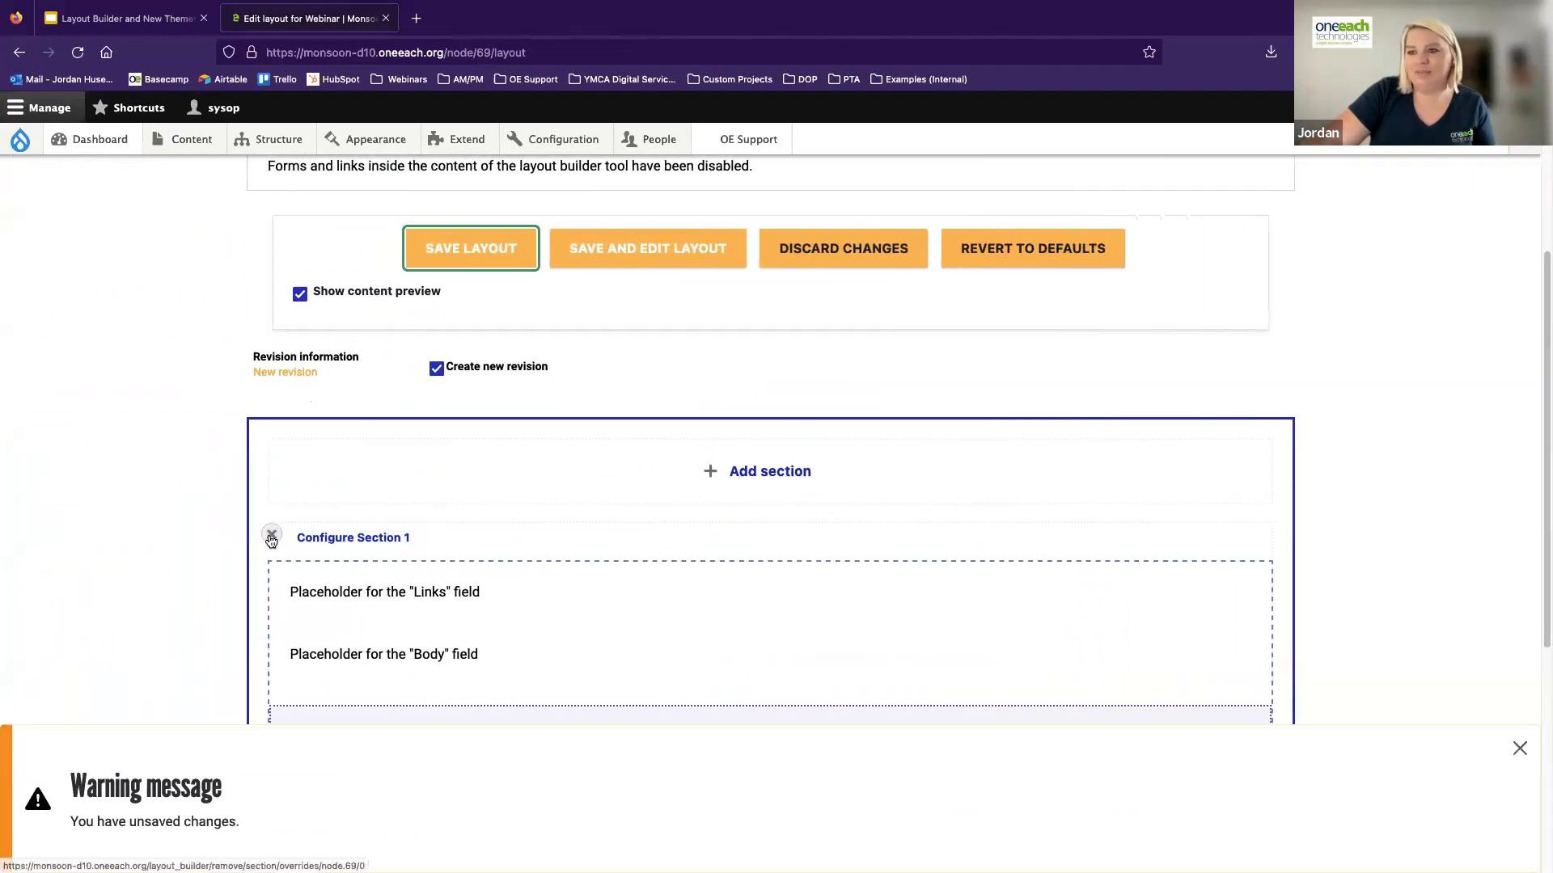
click(271, 539)
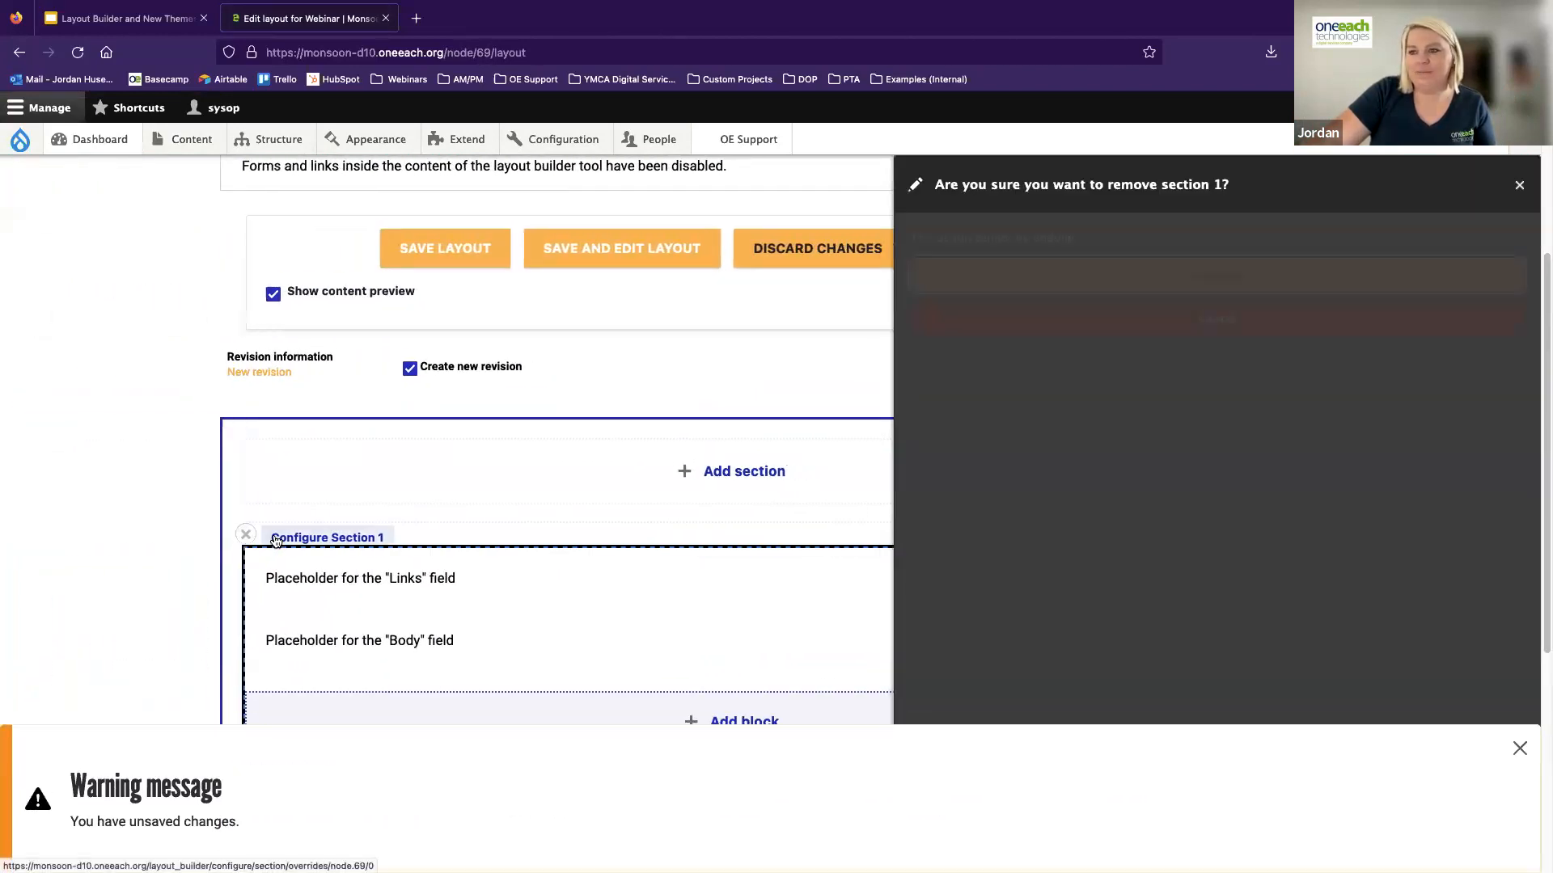
click(980, 279)
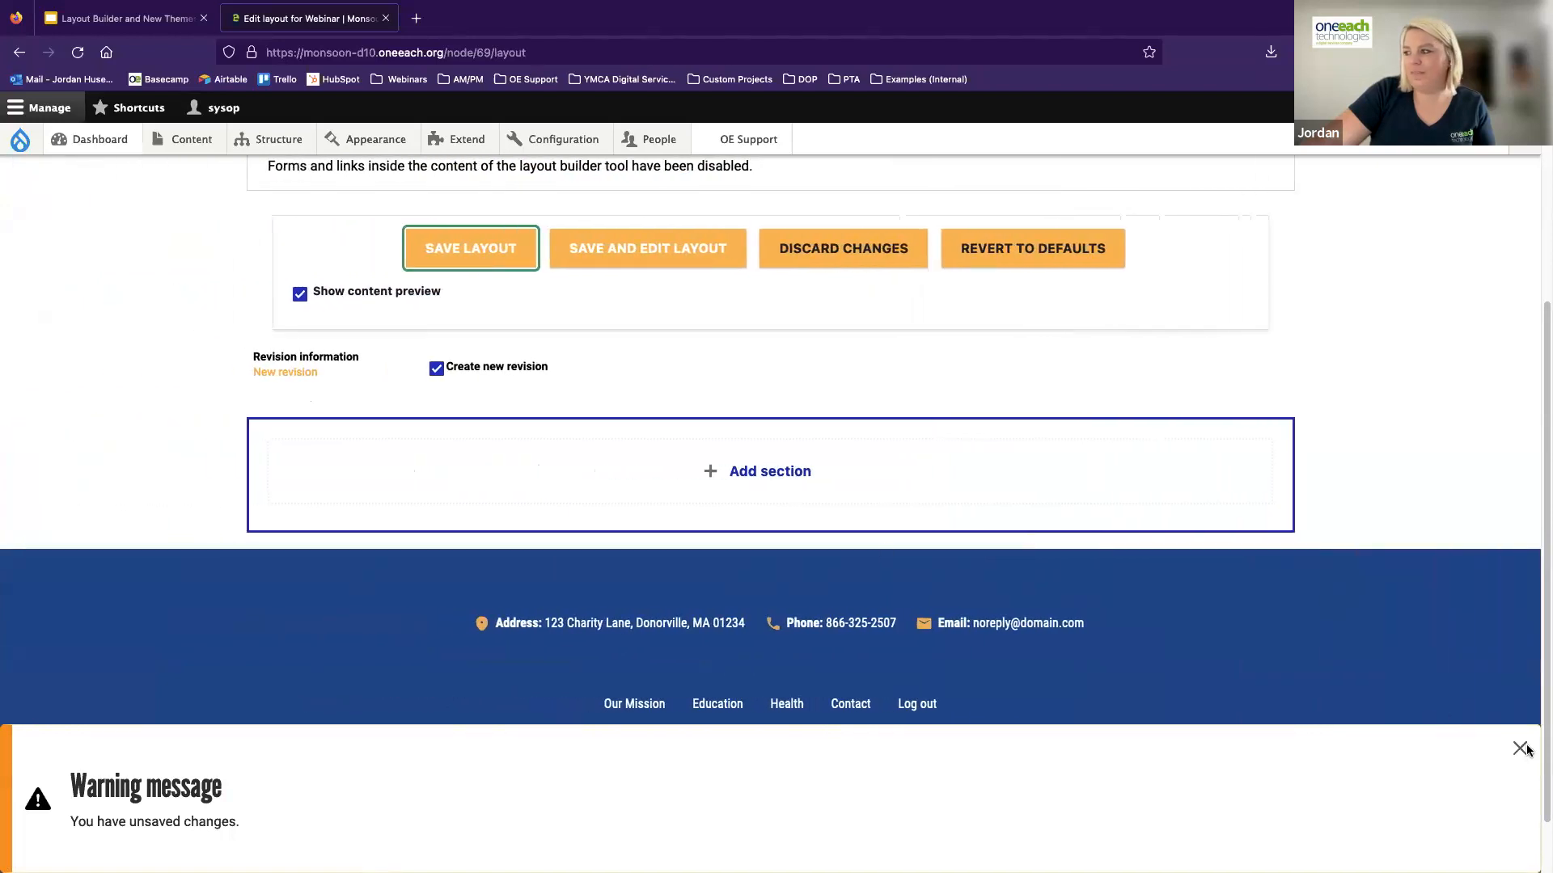
Add a two-column section with 50%/50% column widths and the administrative label "FAQs" to the empty layout
click(770, 474)
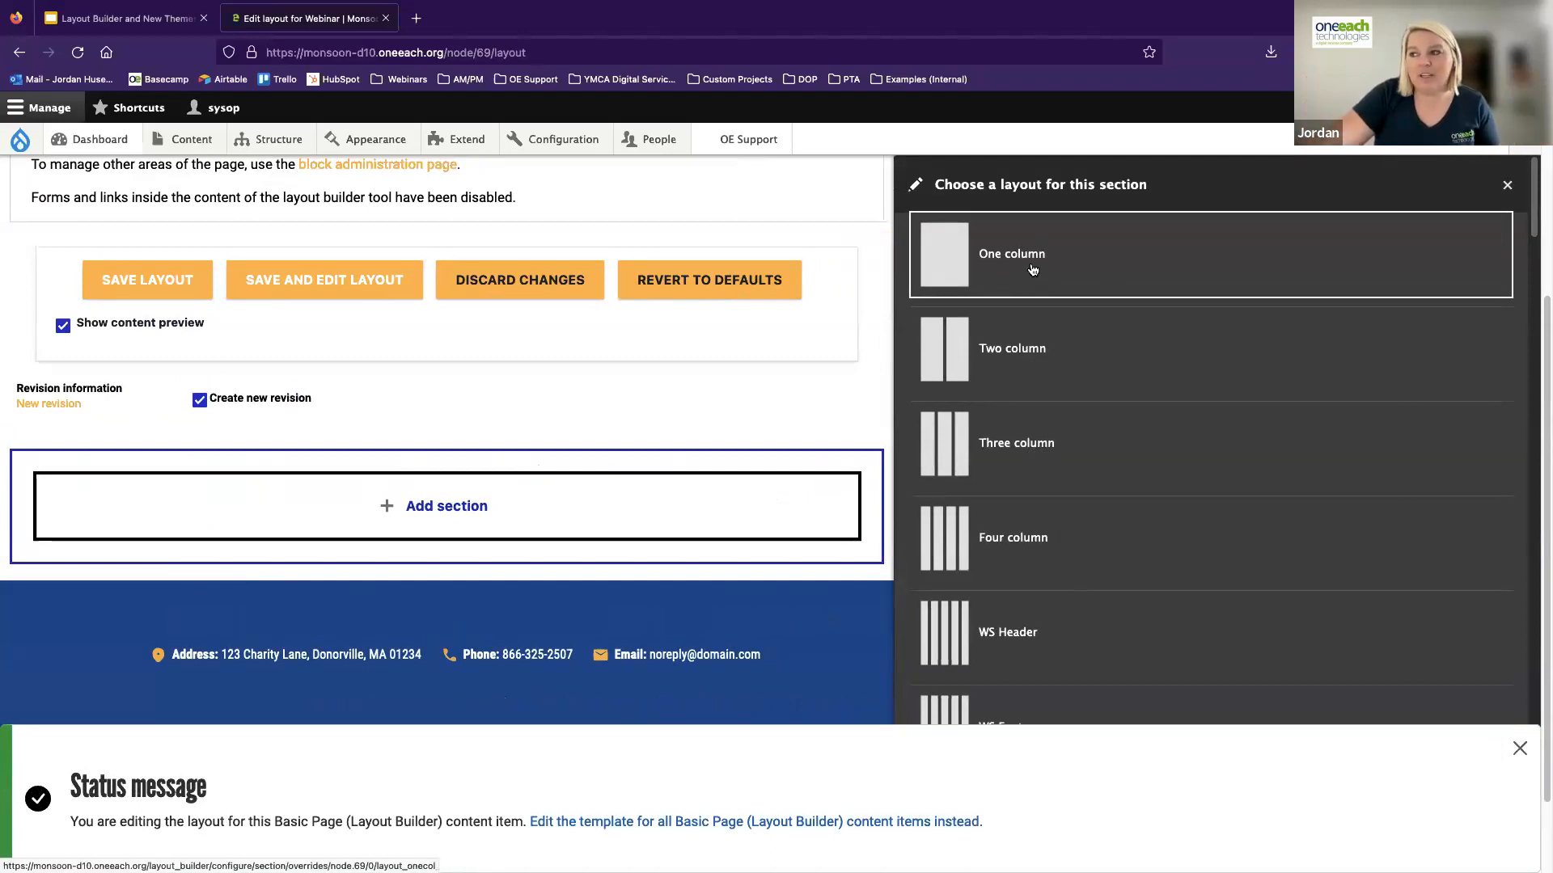
click(1021, 348)
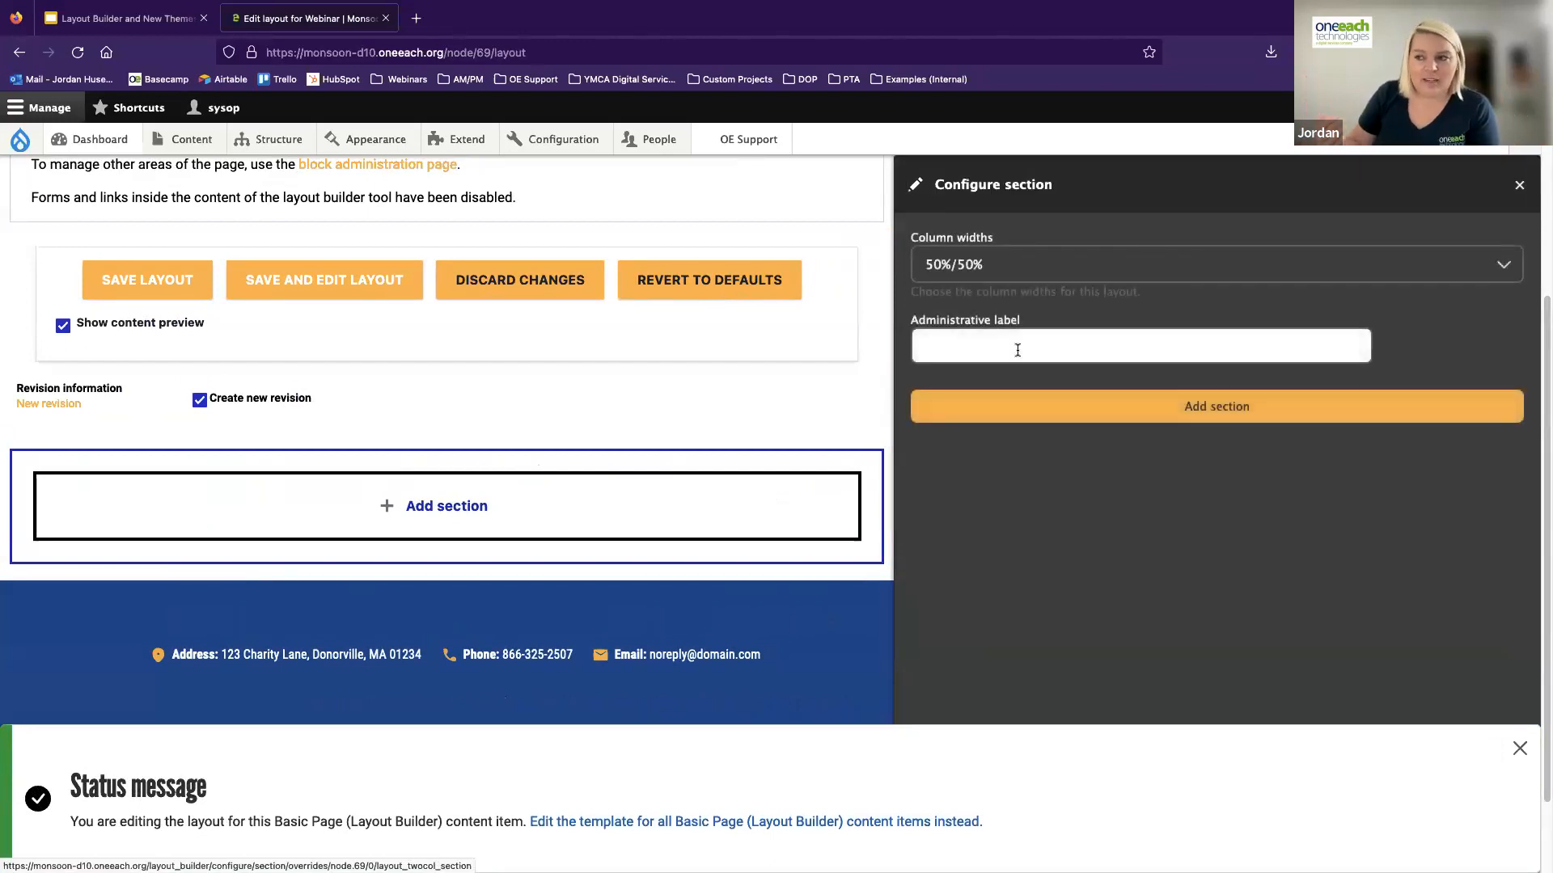
click(1016, 271)
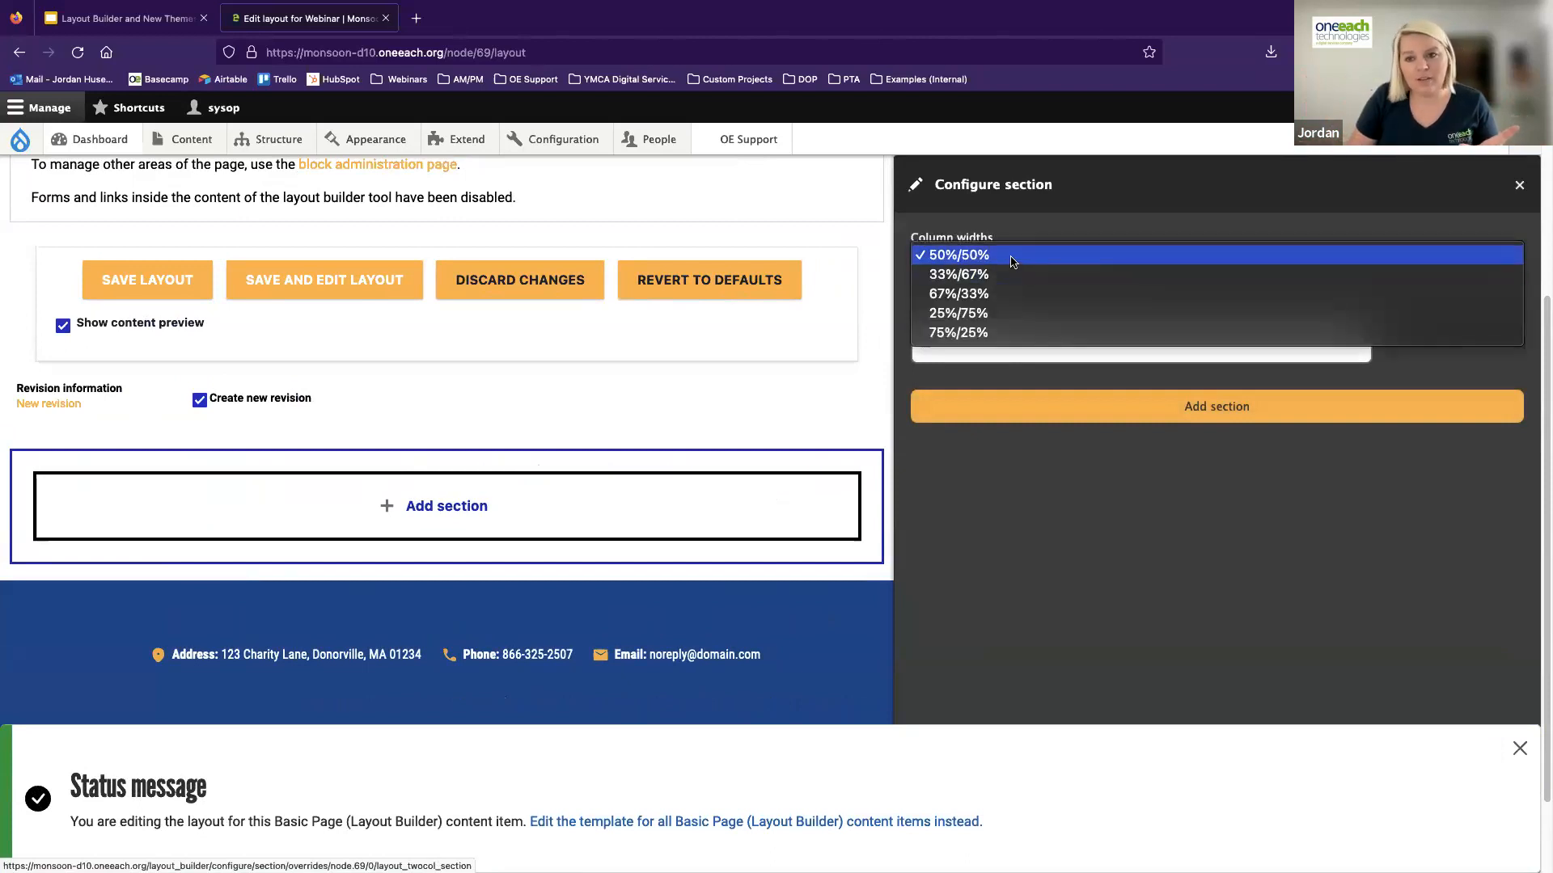
click(962, 259)
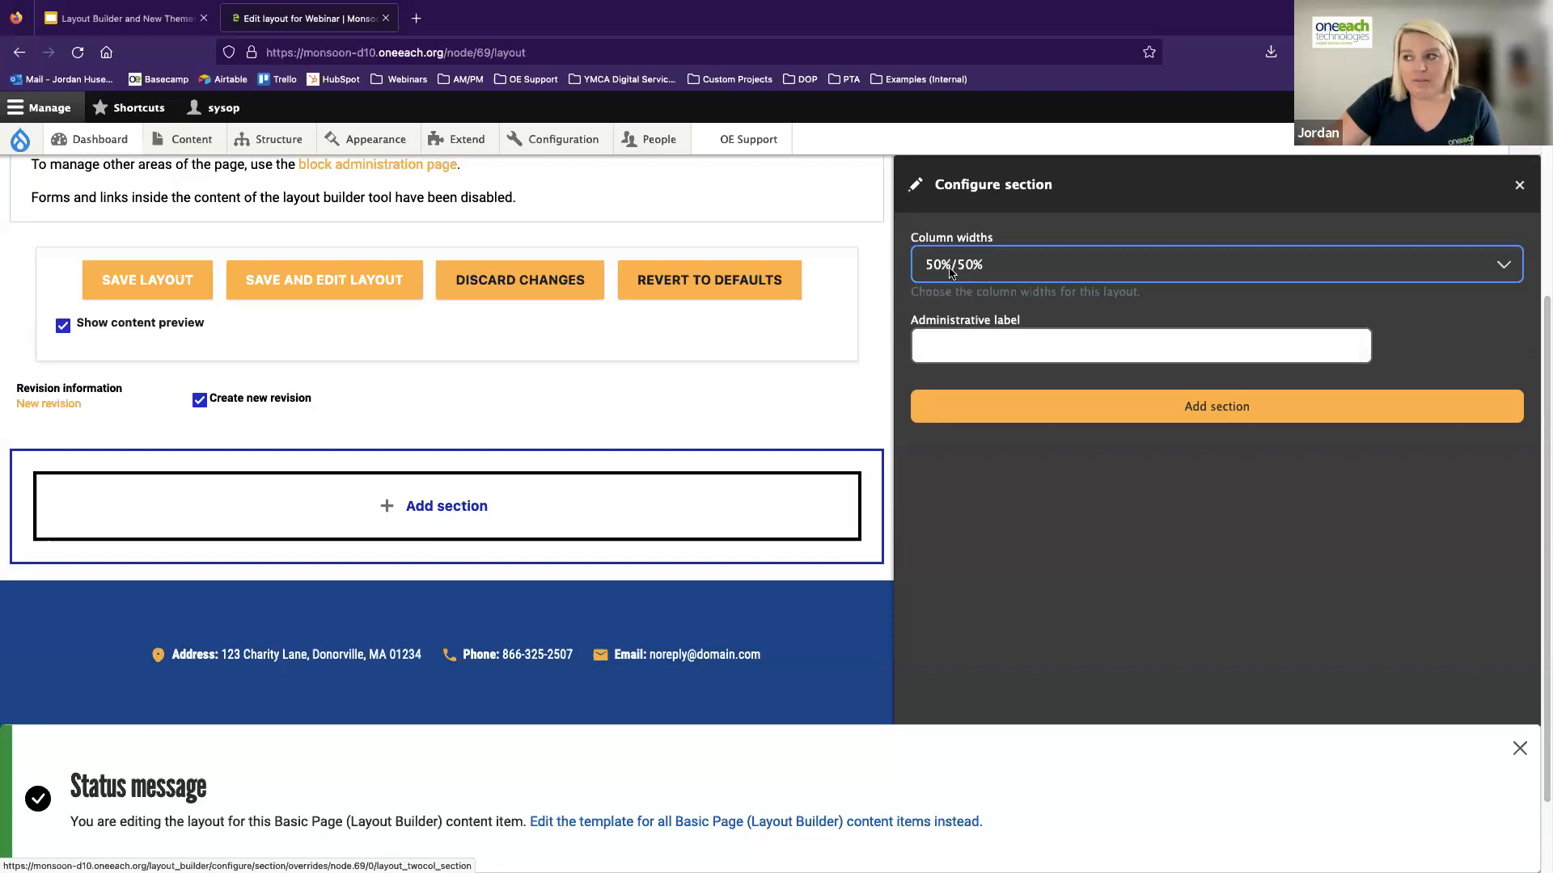
click(946, 346)
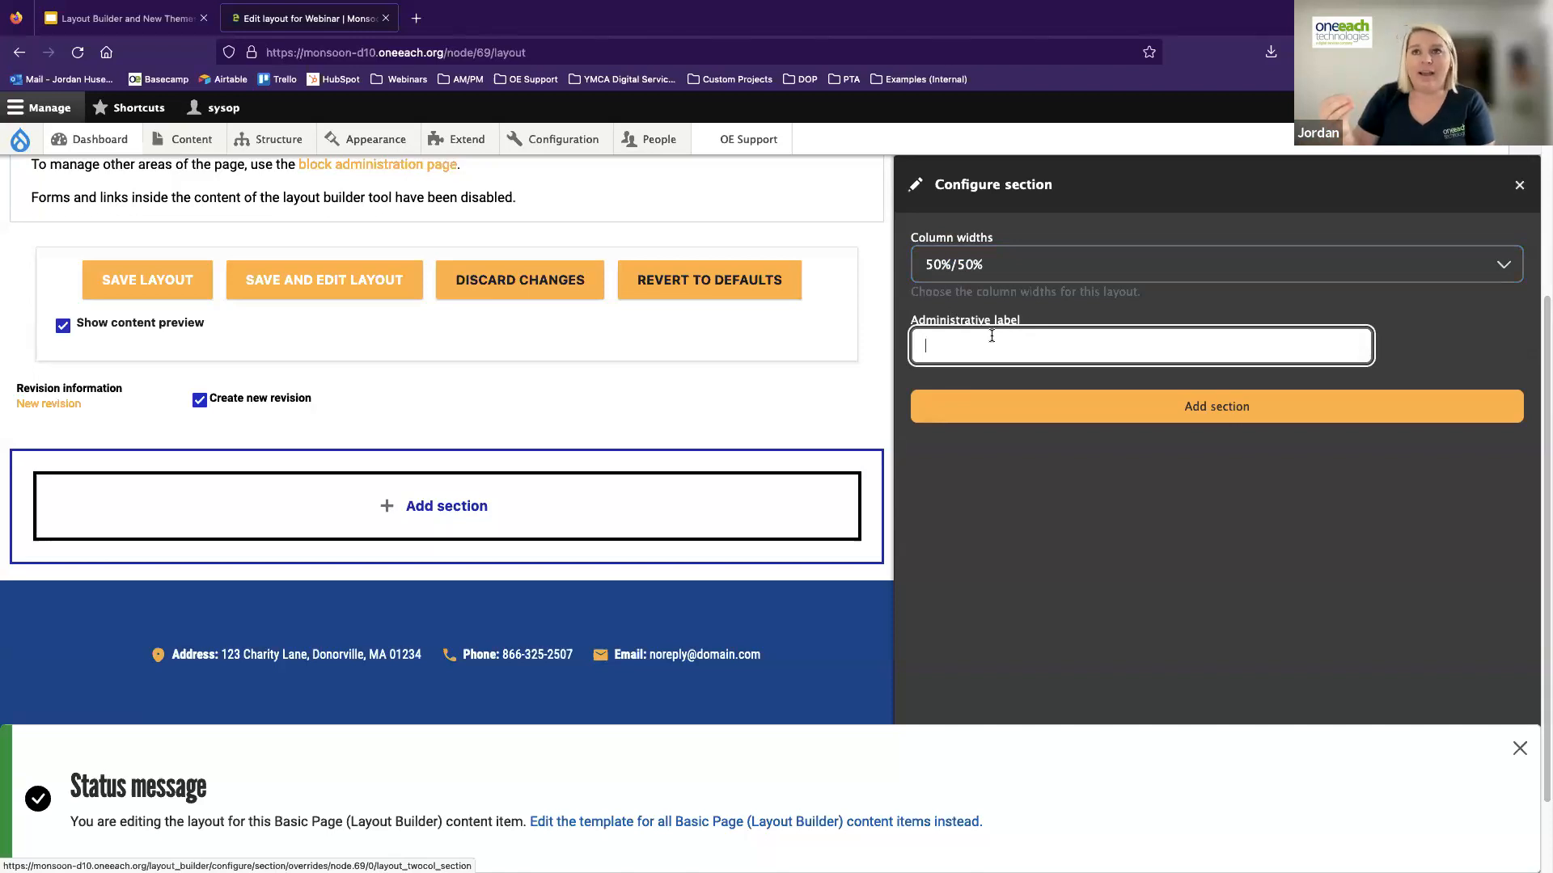
text(FAQ)
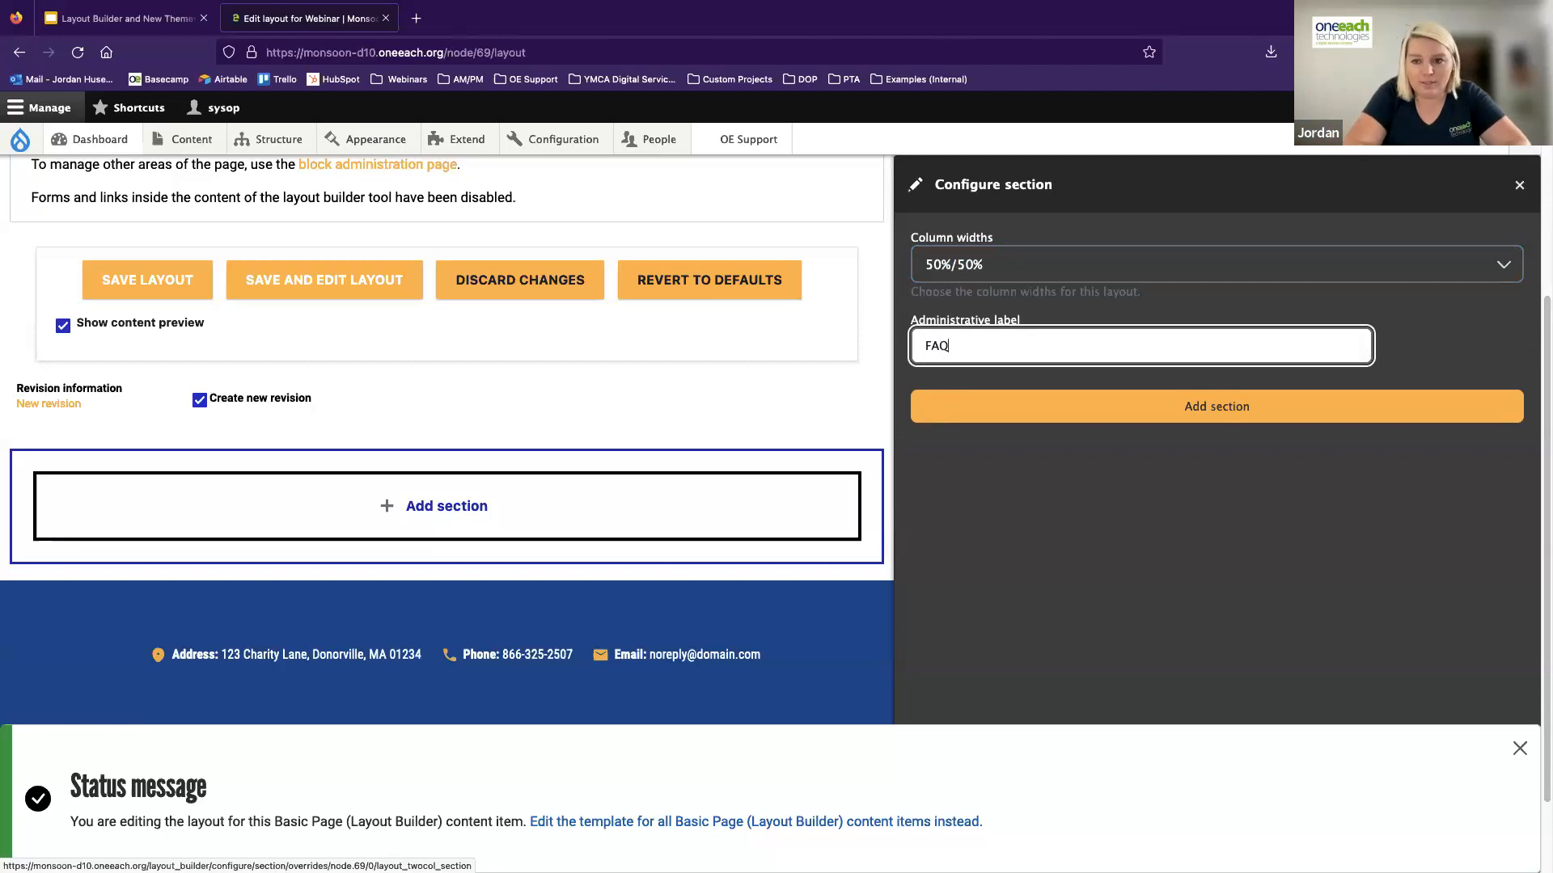
text(ss)
key(BackSpace)
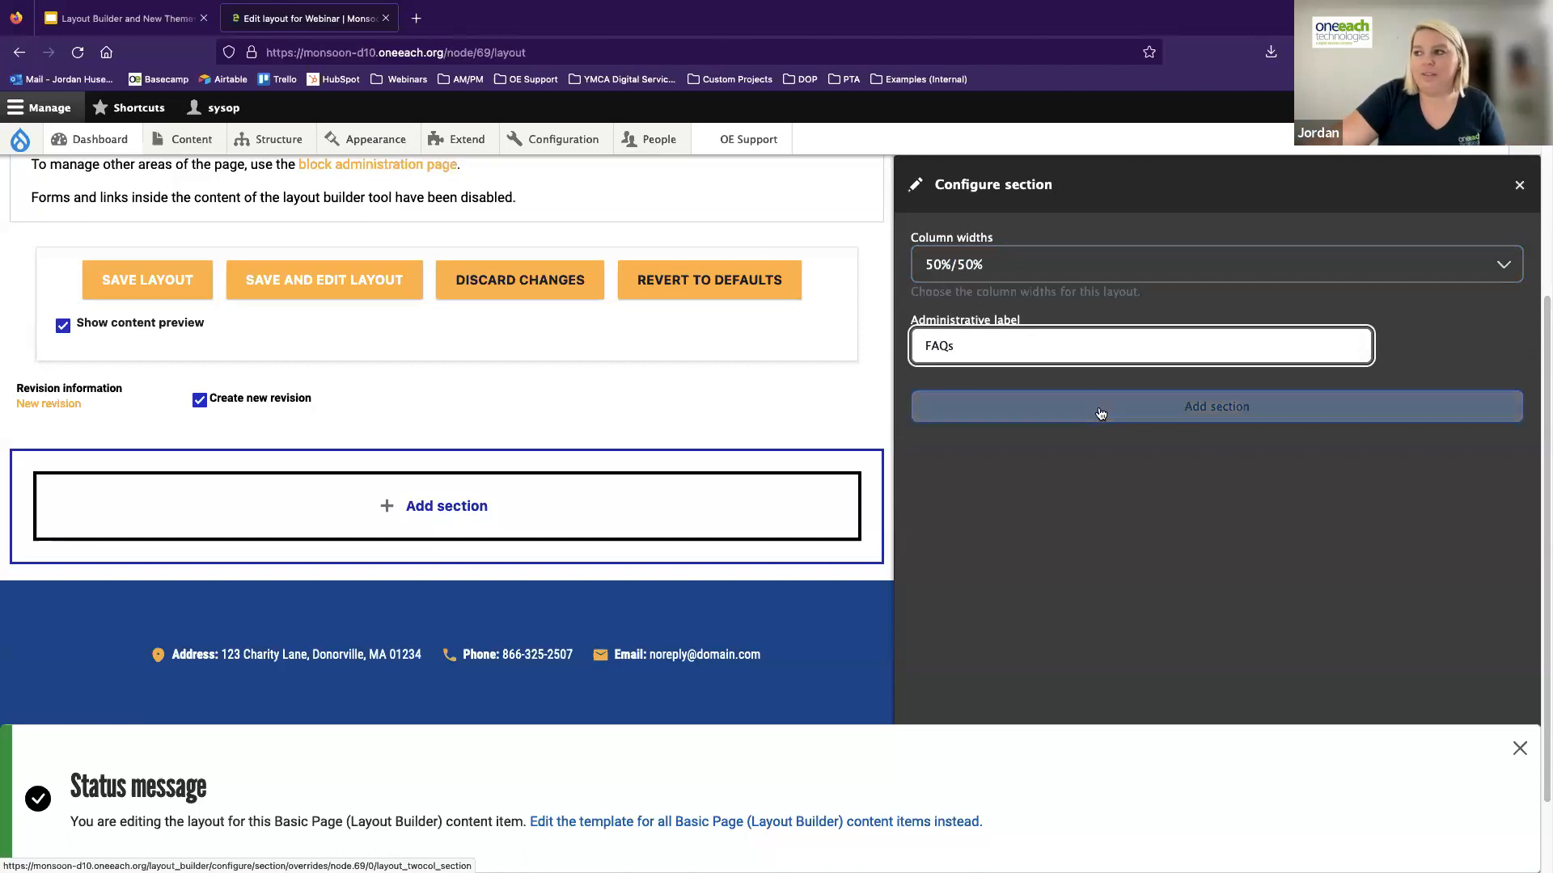
click(1159, 415)
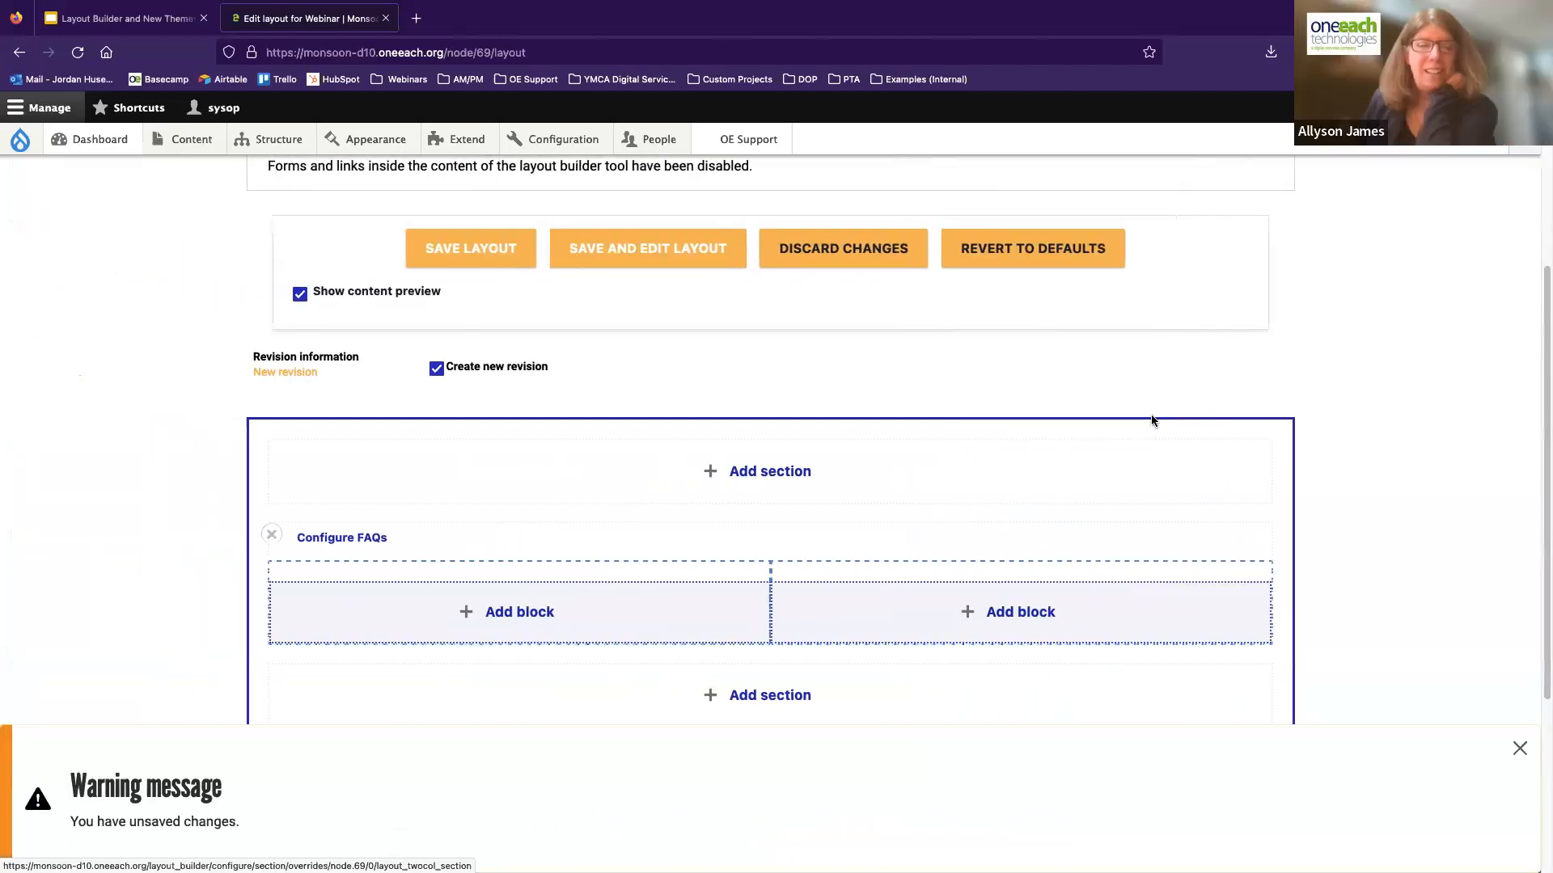
Add a three-column section with 33%/34%/33% widths below the FAQs section, with the administrative label "Program Descriptions"
scroll(612, 527, down, 1)
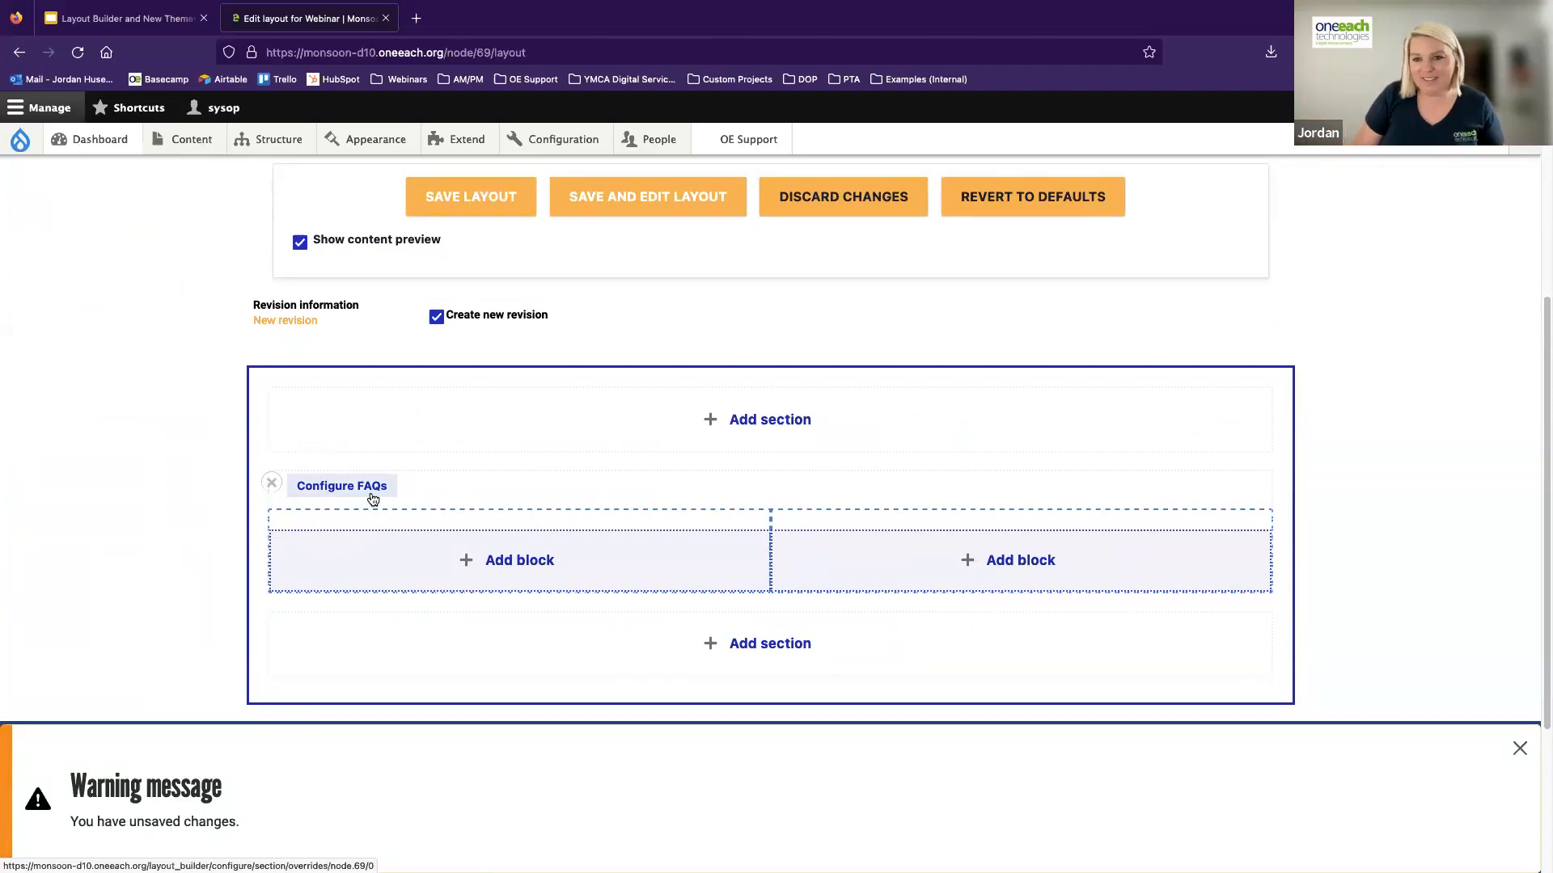
scroll(496, 451, down, 2)
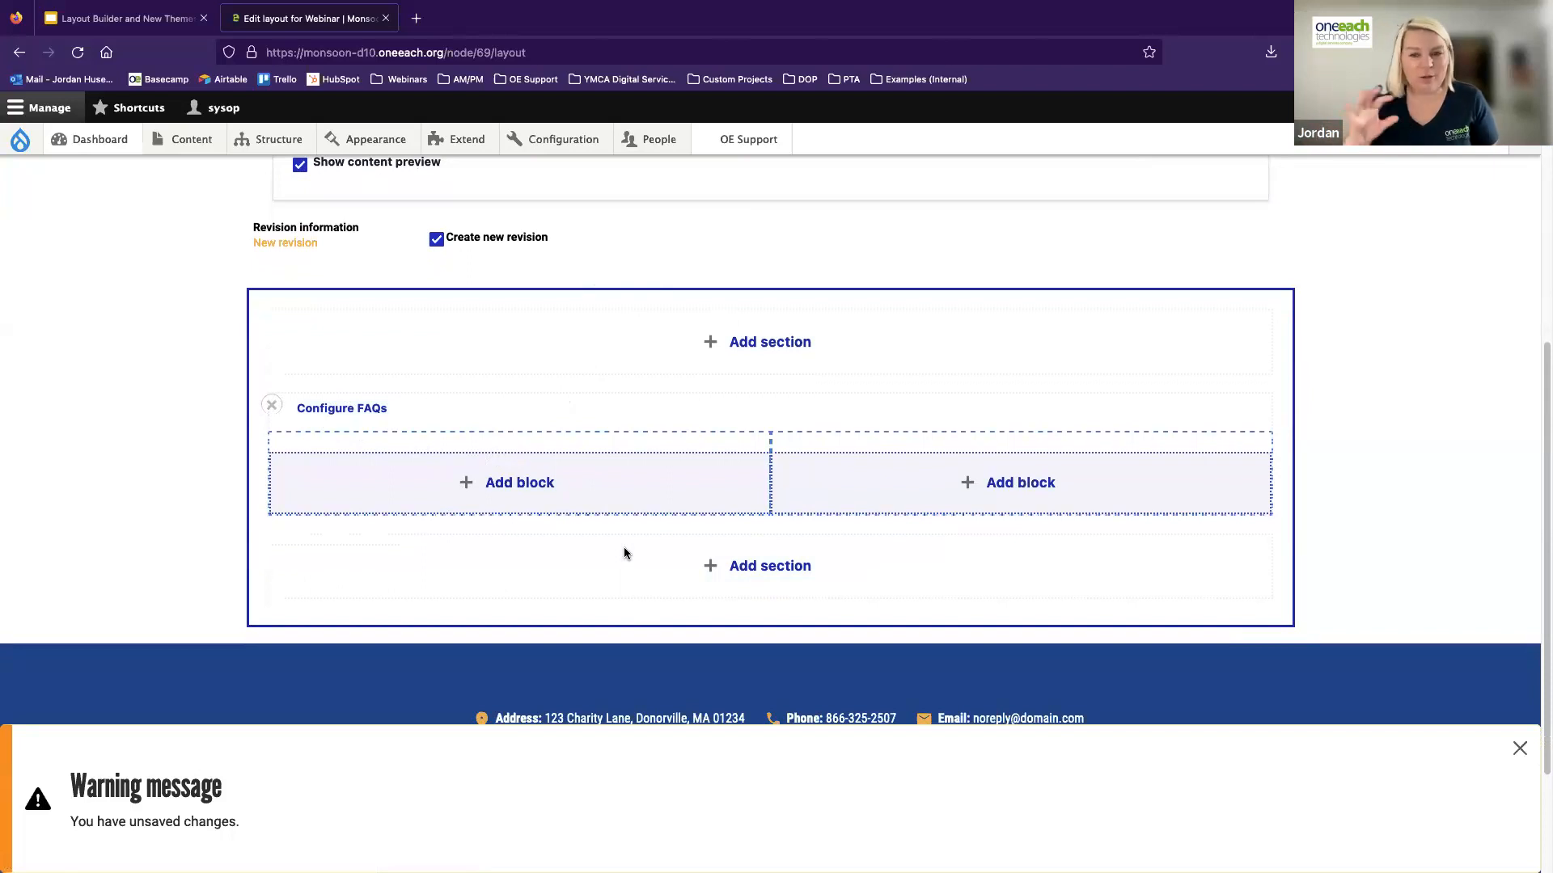
click(771, 571)
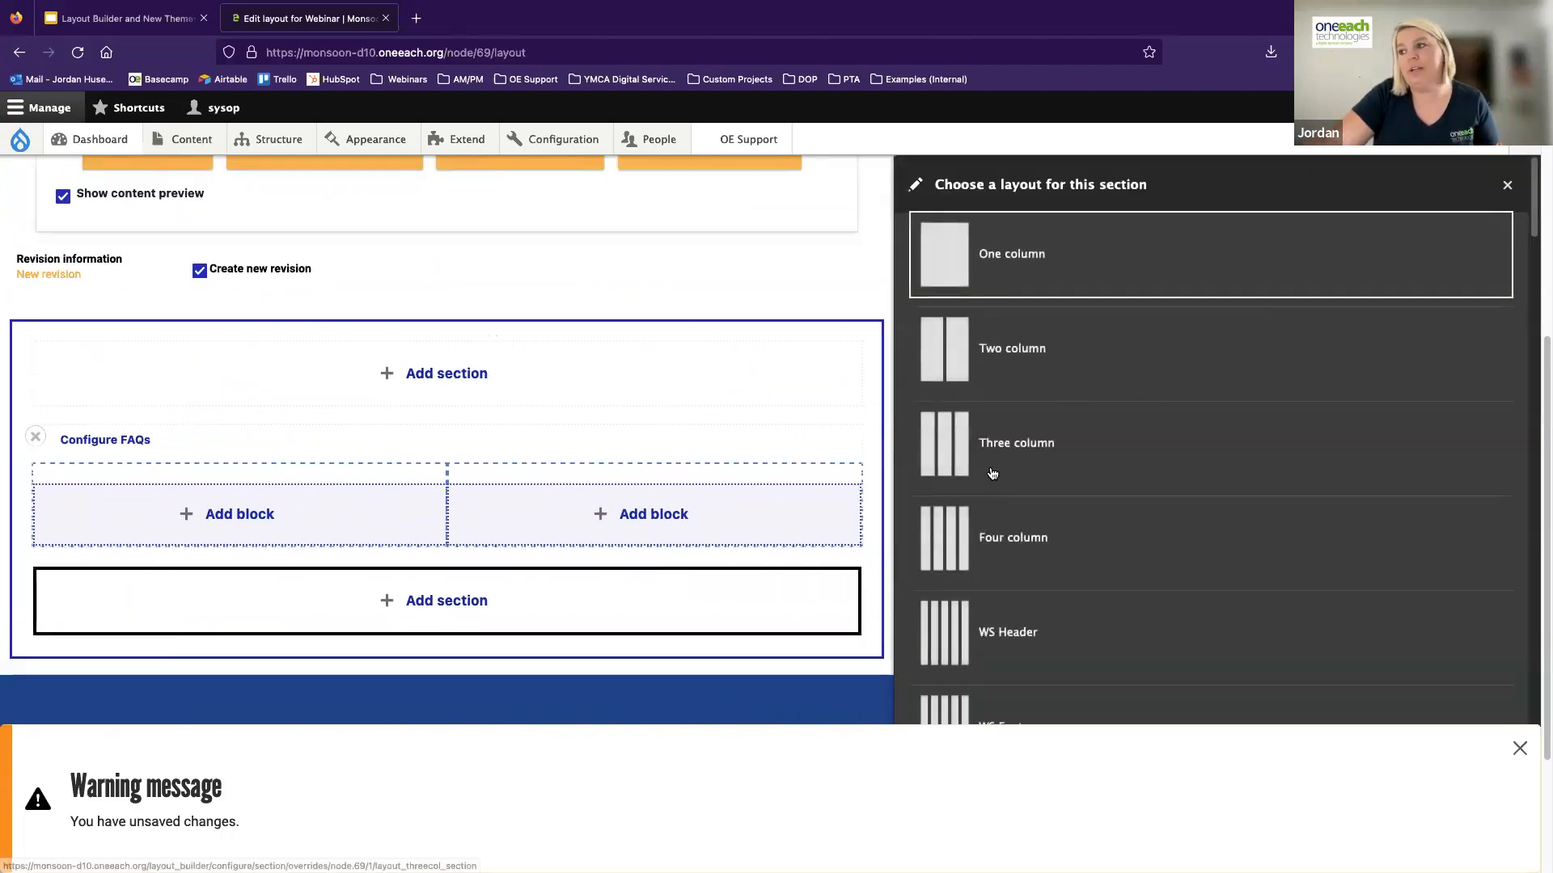
click(995, 474)
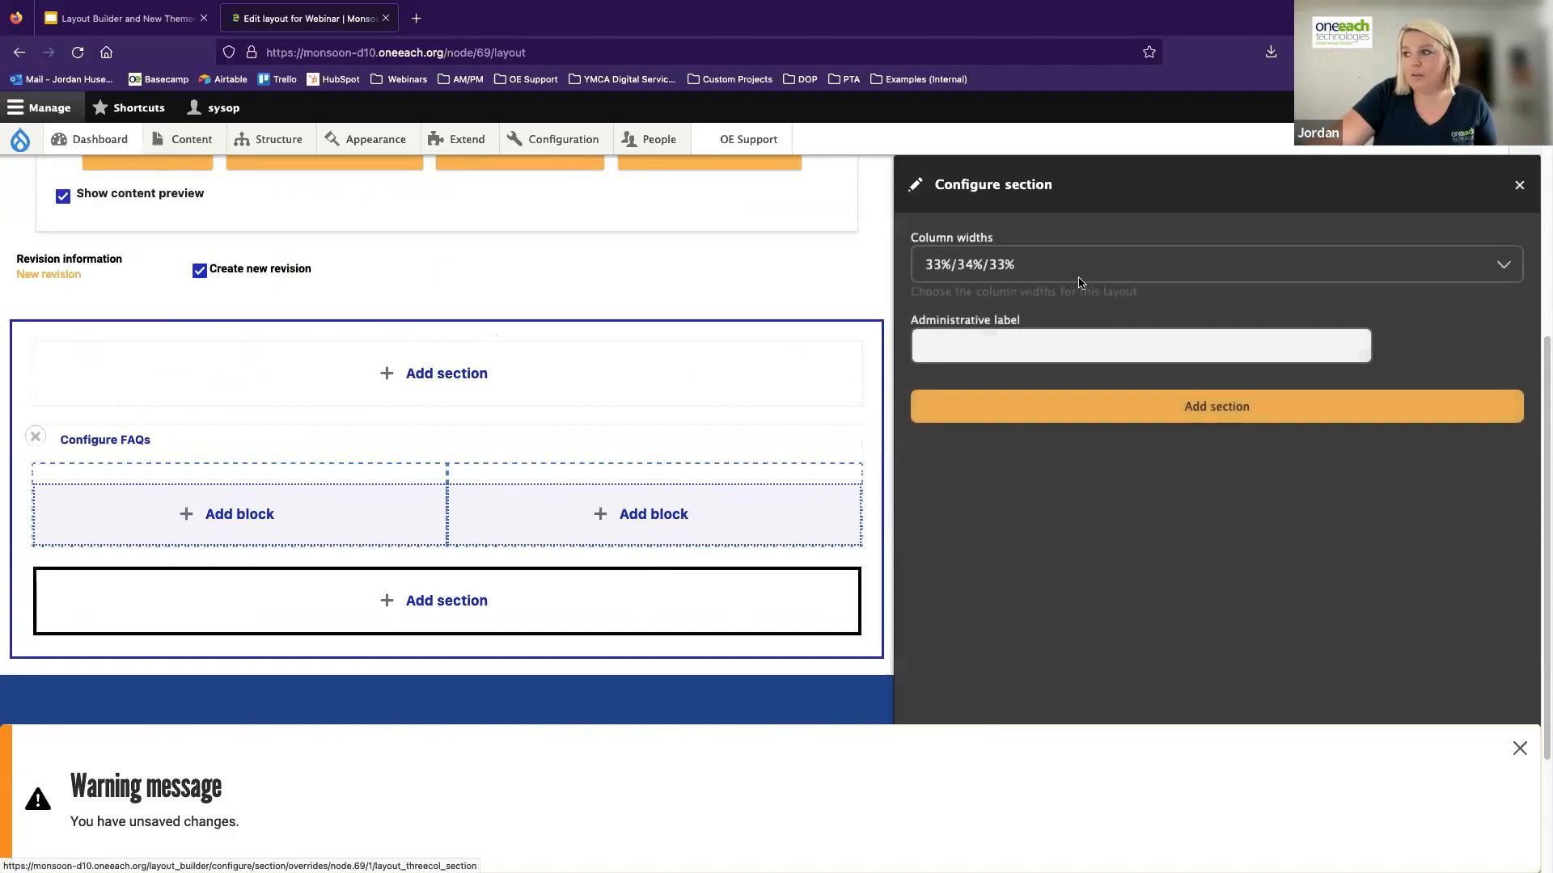
click(987, 346)
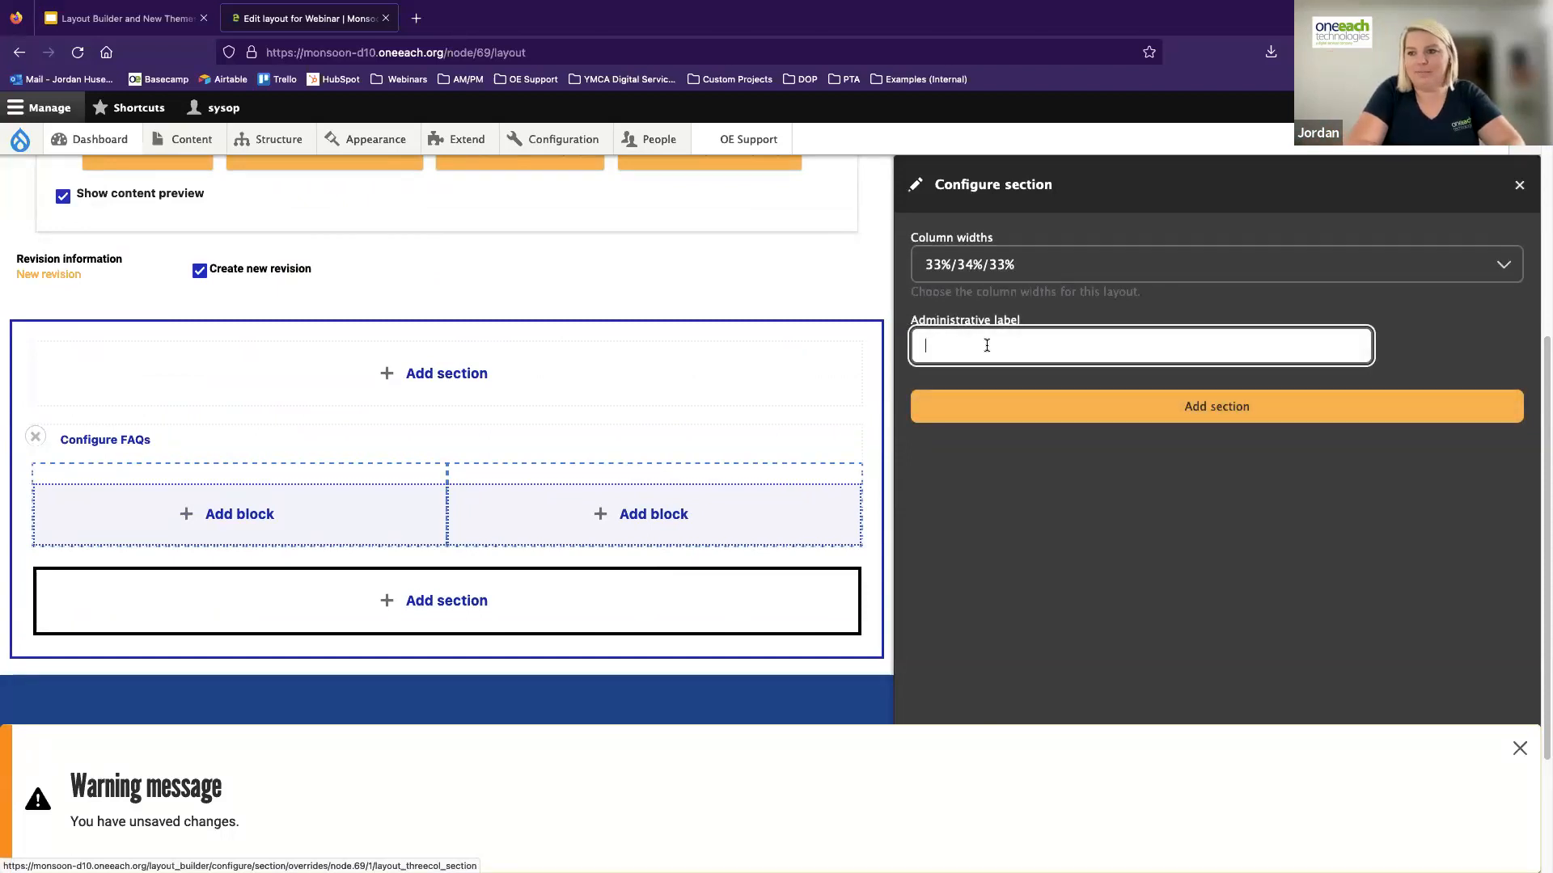
text(Program de)
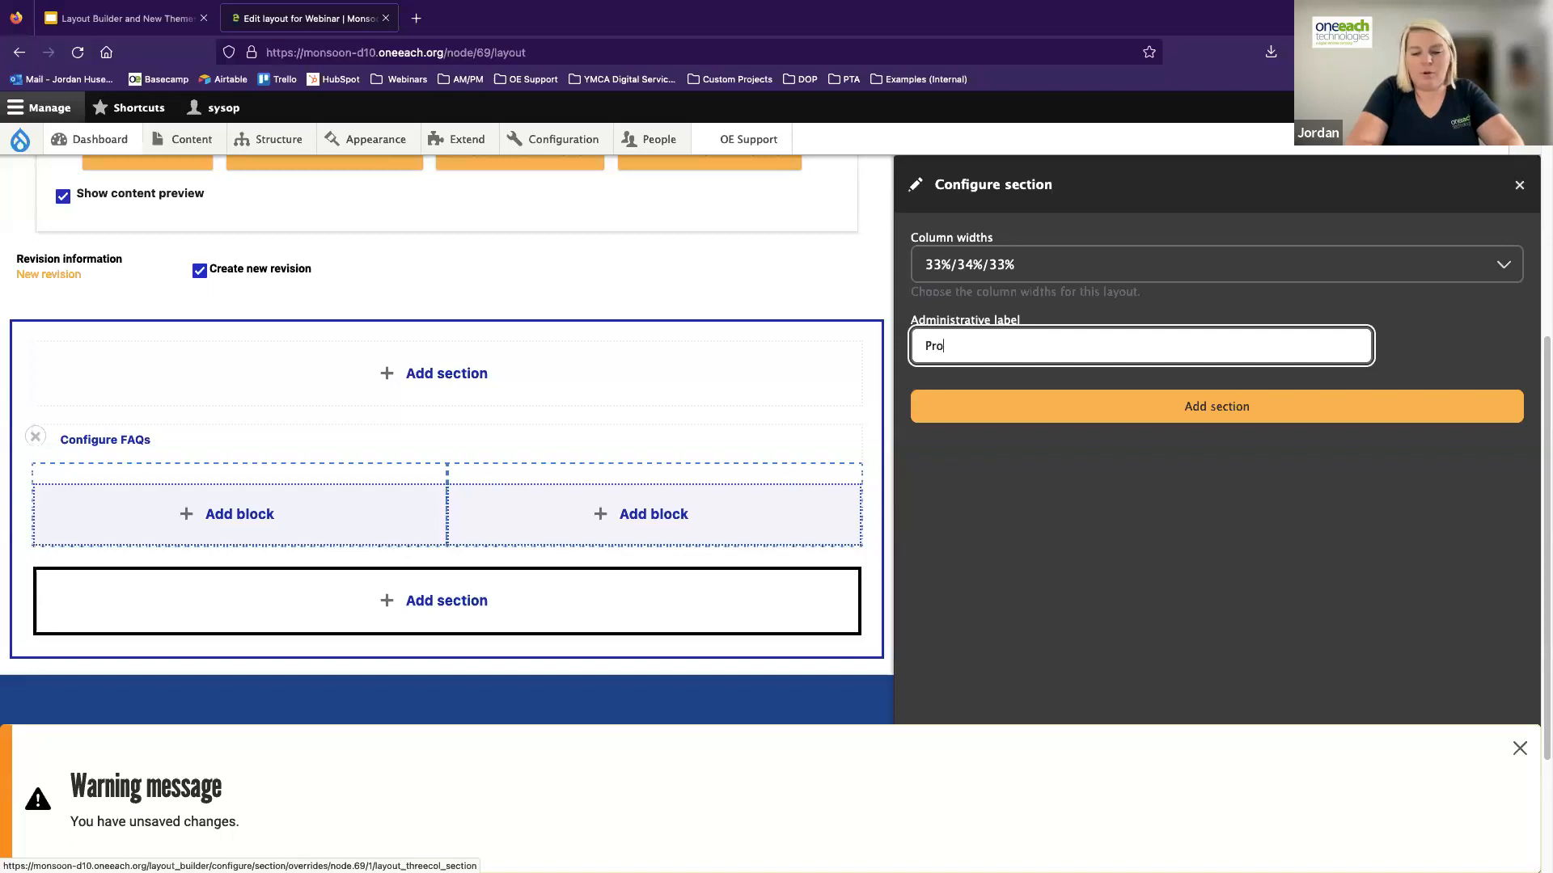
key(BackSpace)
key(BackSpace)
text(Descriptions)
click(1113, 406)
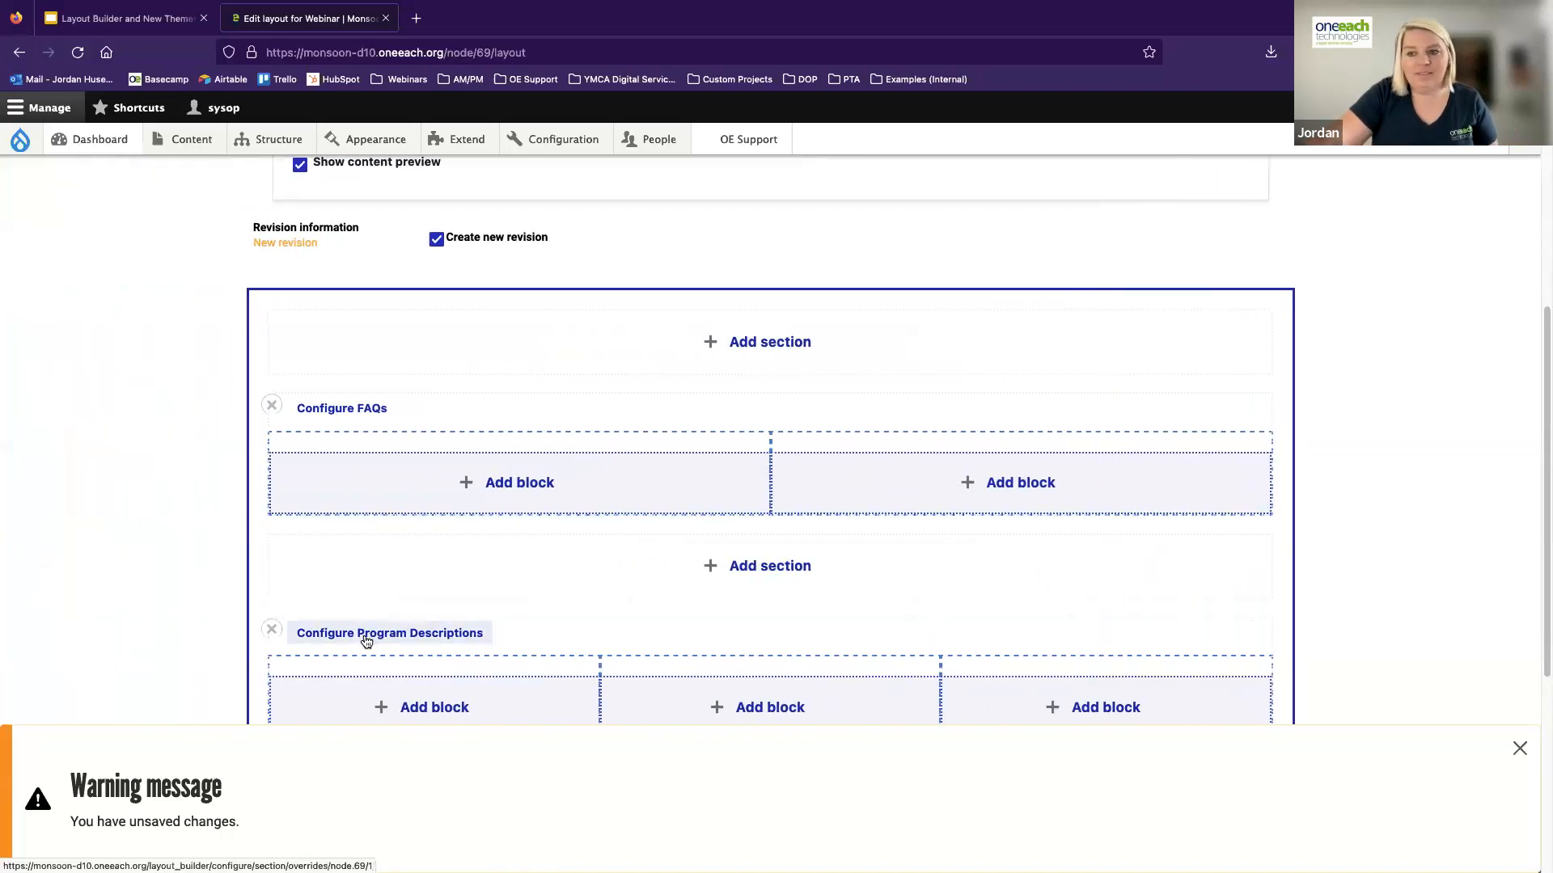
Start a custom Accordion block in the first column of the FAQs section, dismissing the warning and status messages
scroll(660, 599, down, 1)
scroll(661, 591, down, 3)
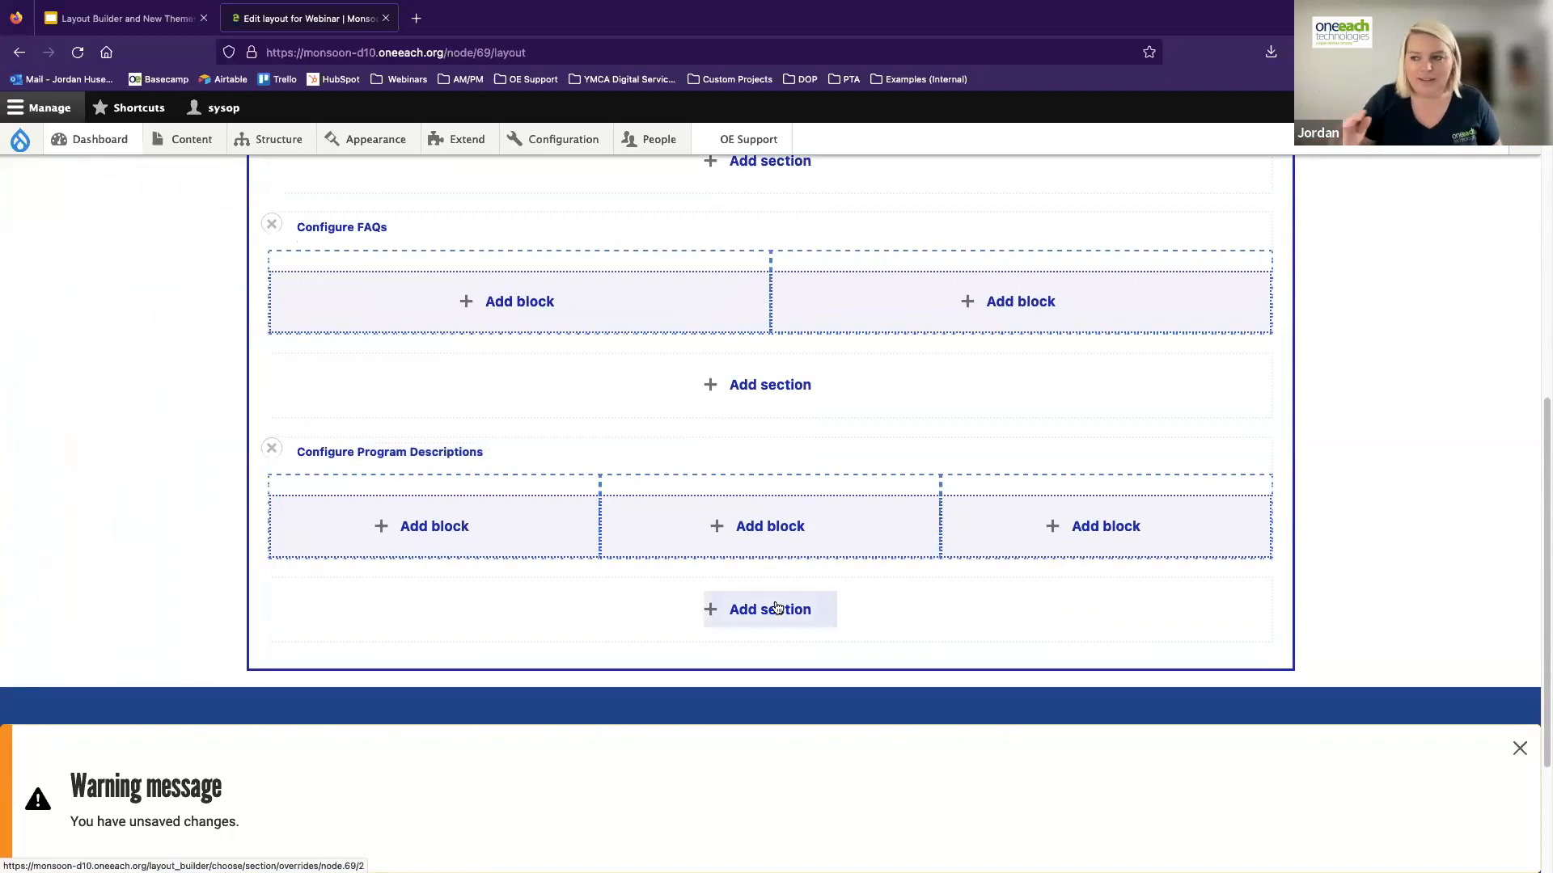
scroll(772, 599, up, 2)
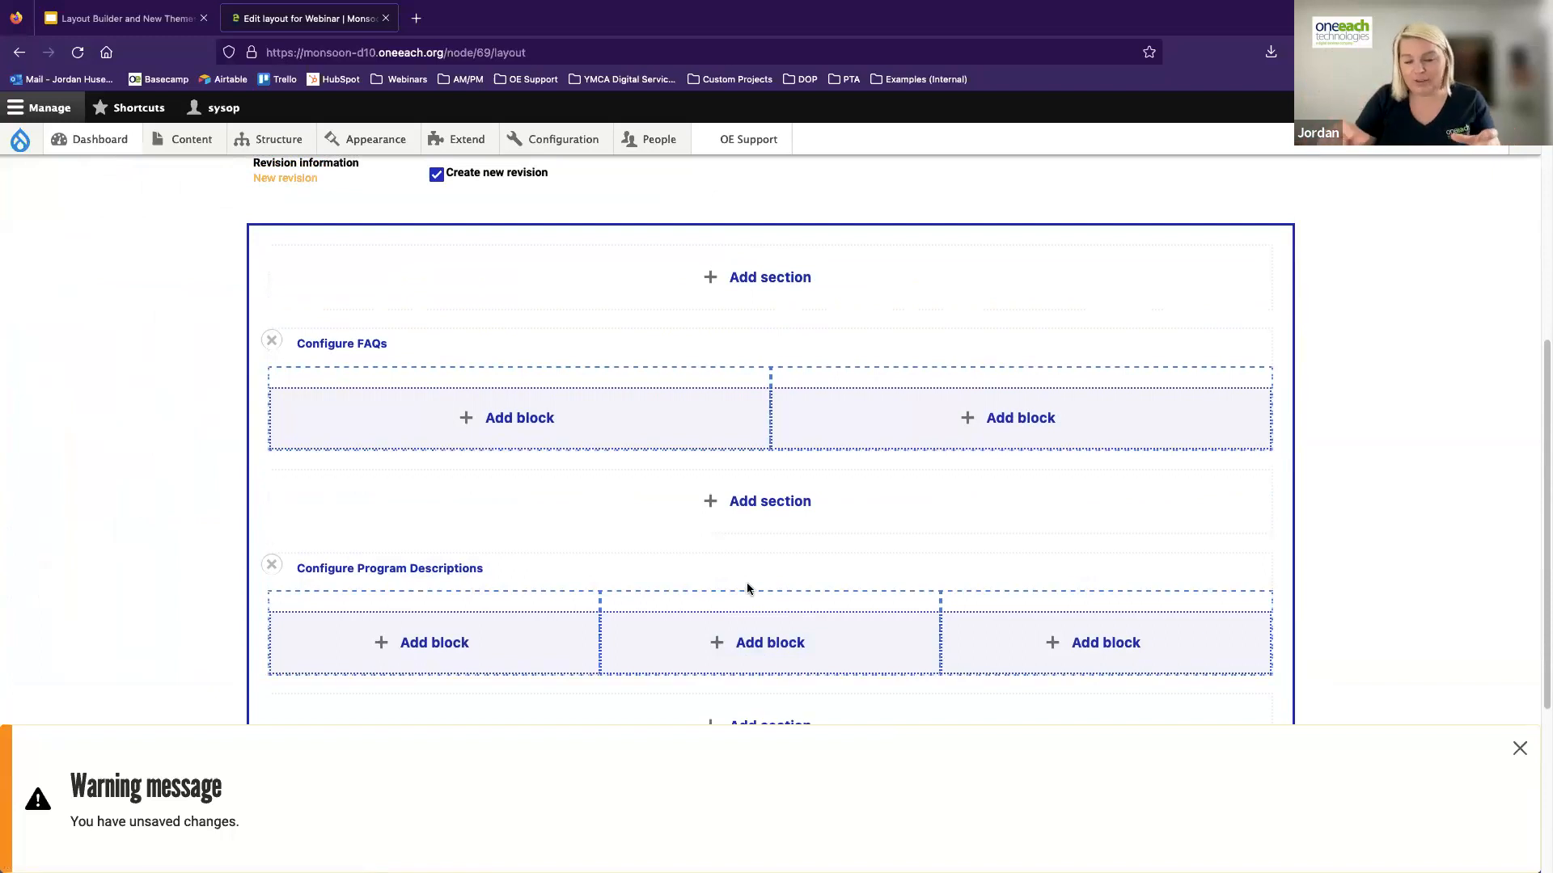
click(524, 418)
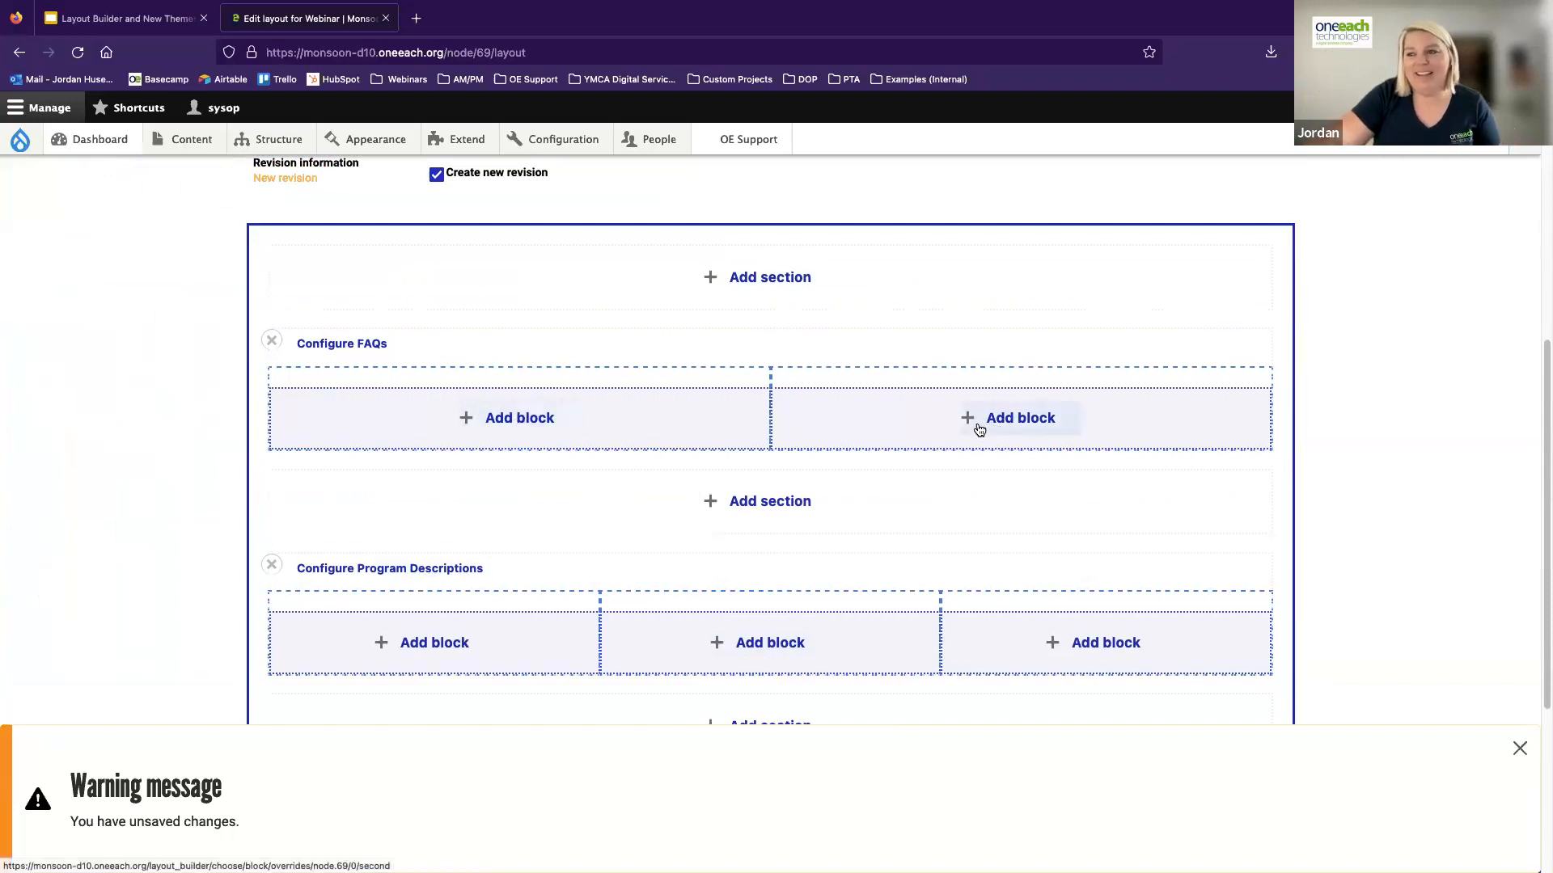
click(500, 431)
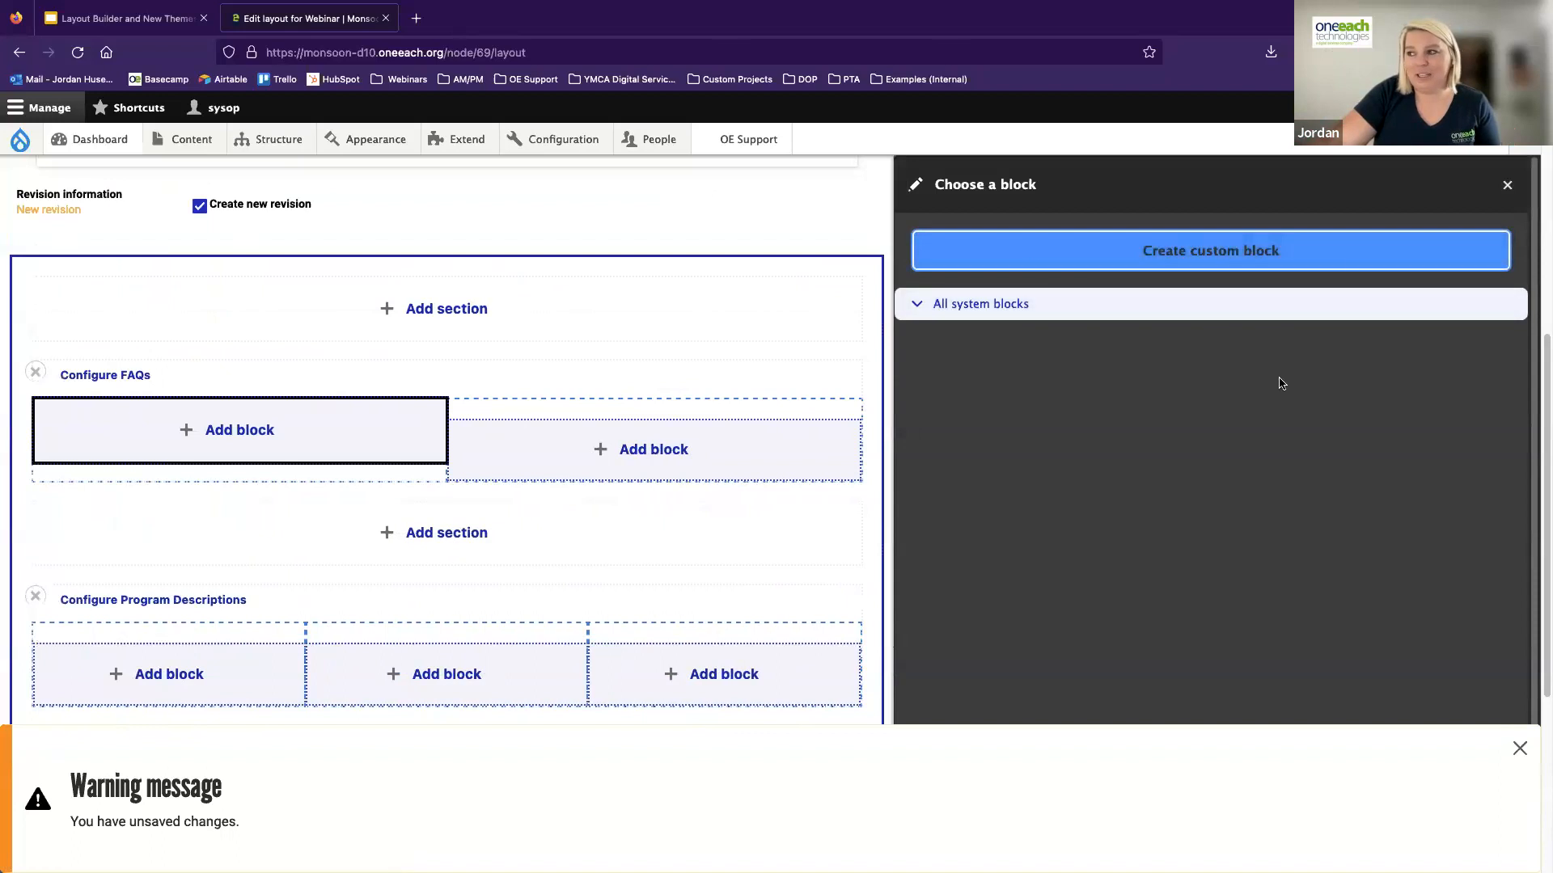
click(1519, 750)
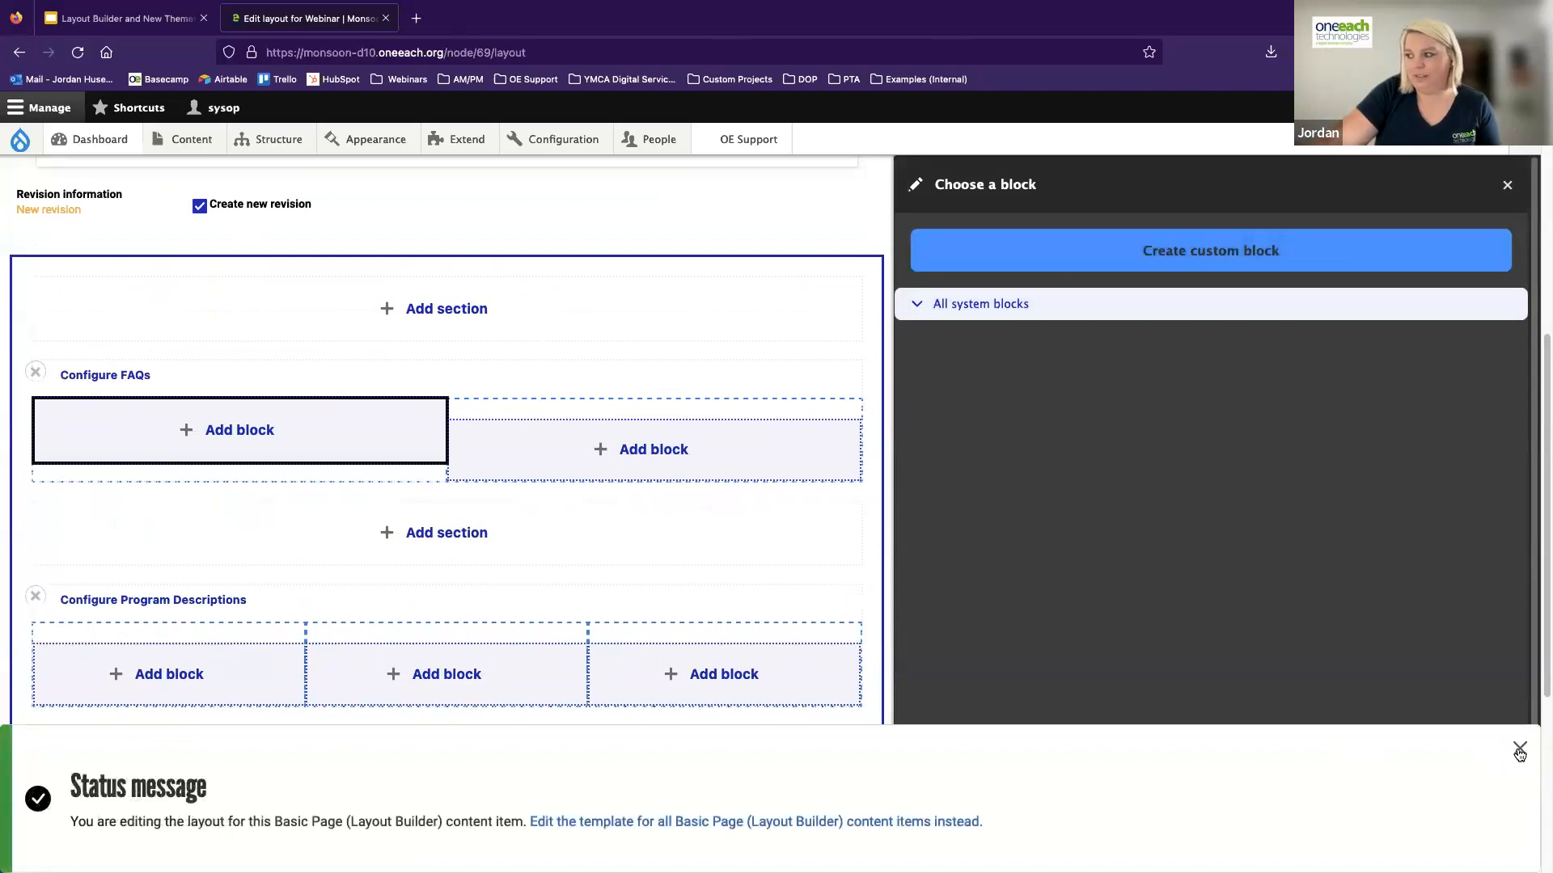
click(1519, 751)
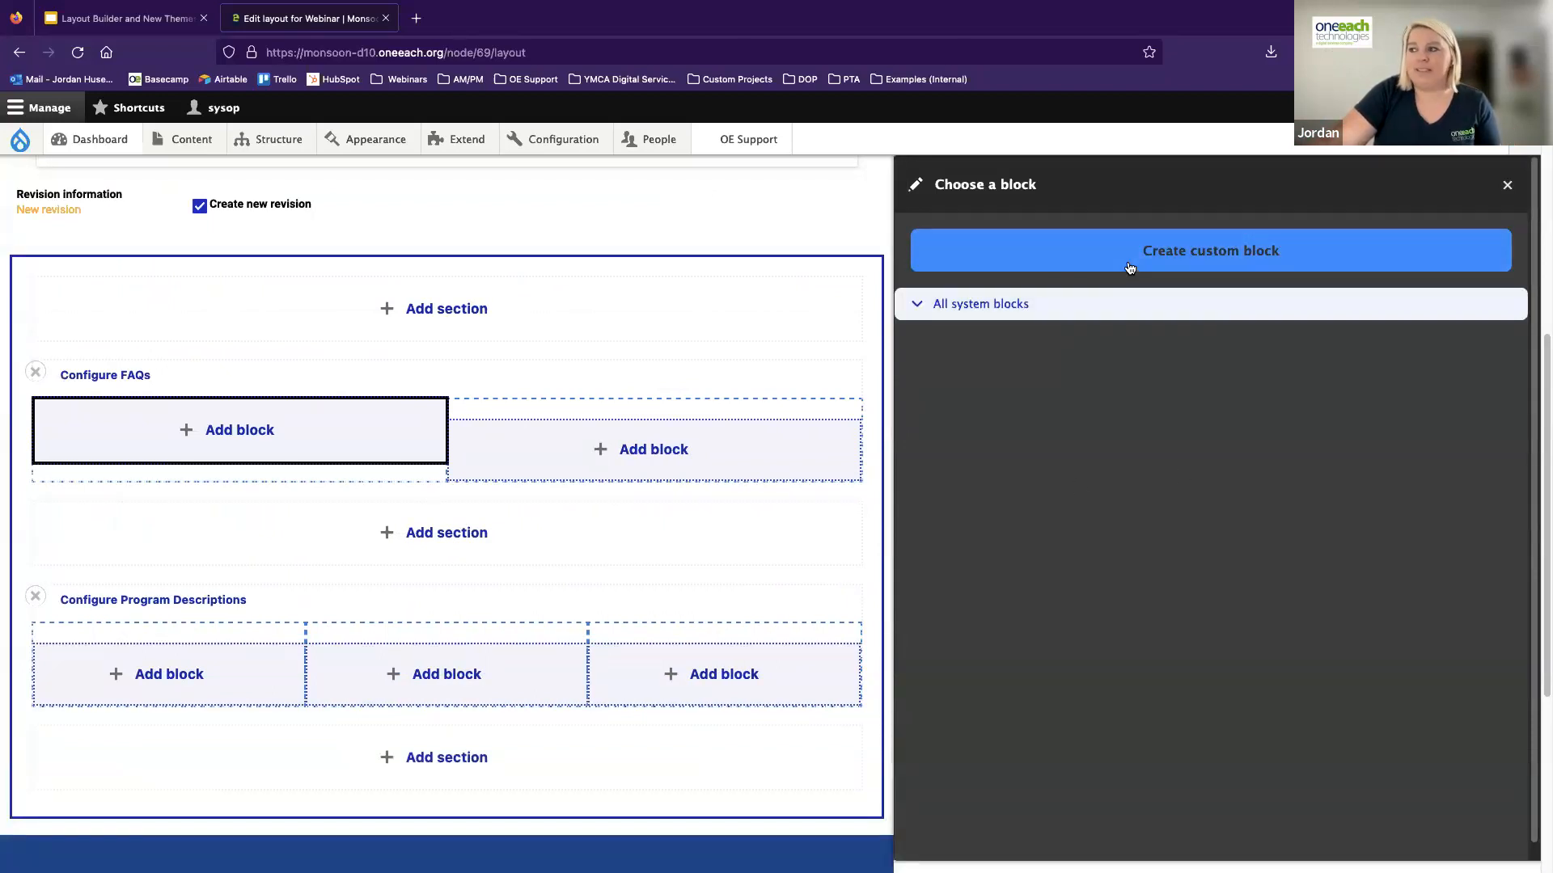
click(1180, 257)
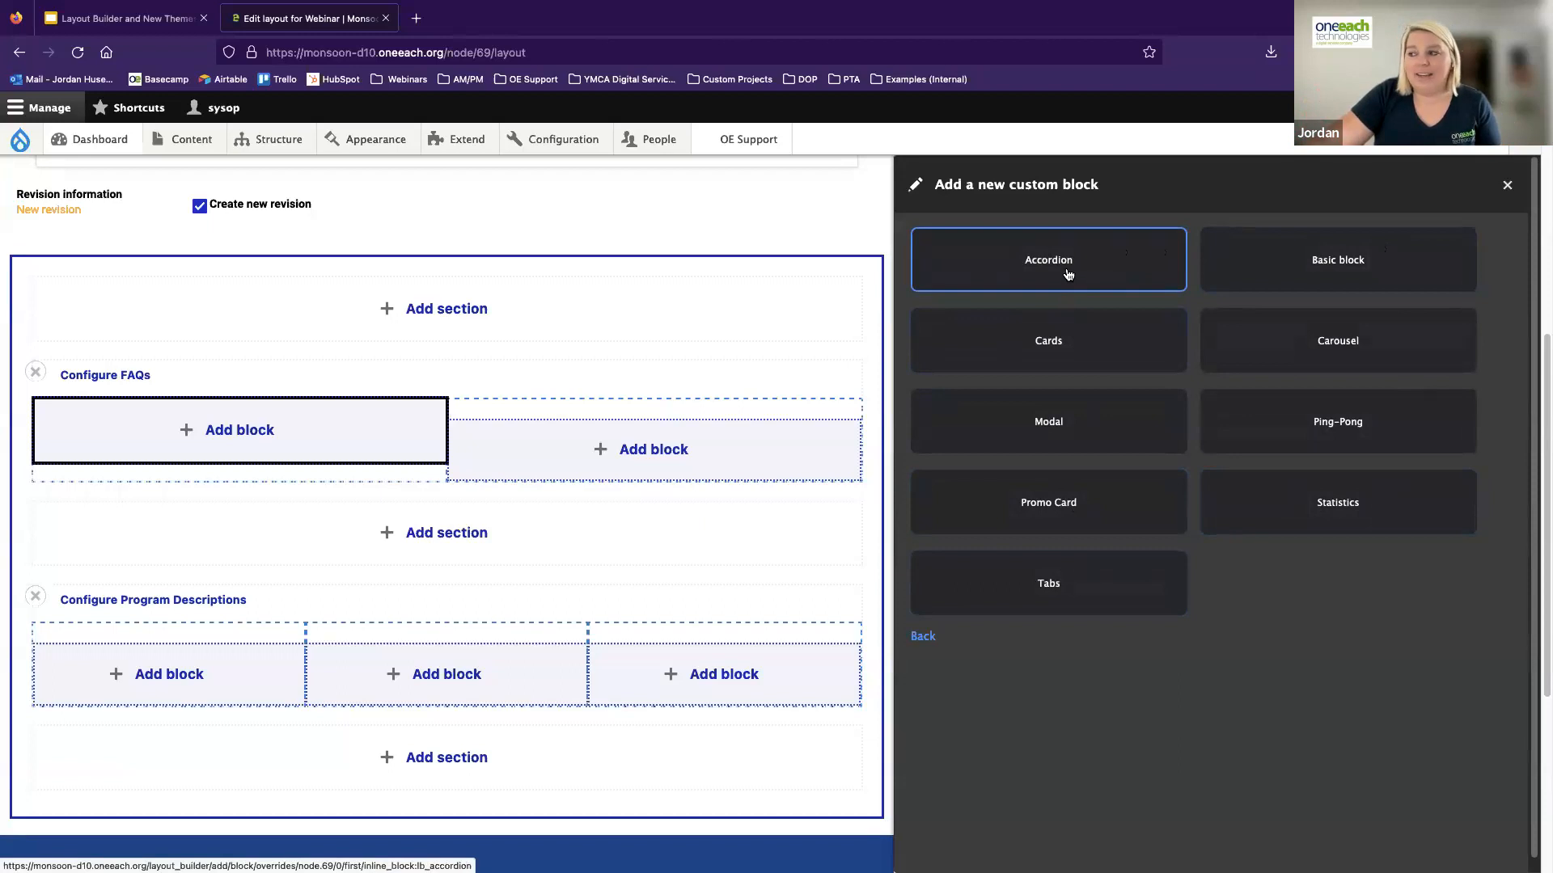
click(1021, 269)
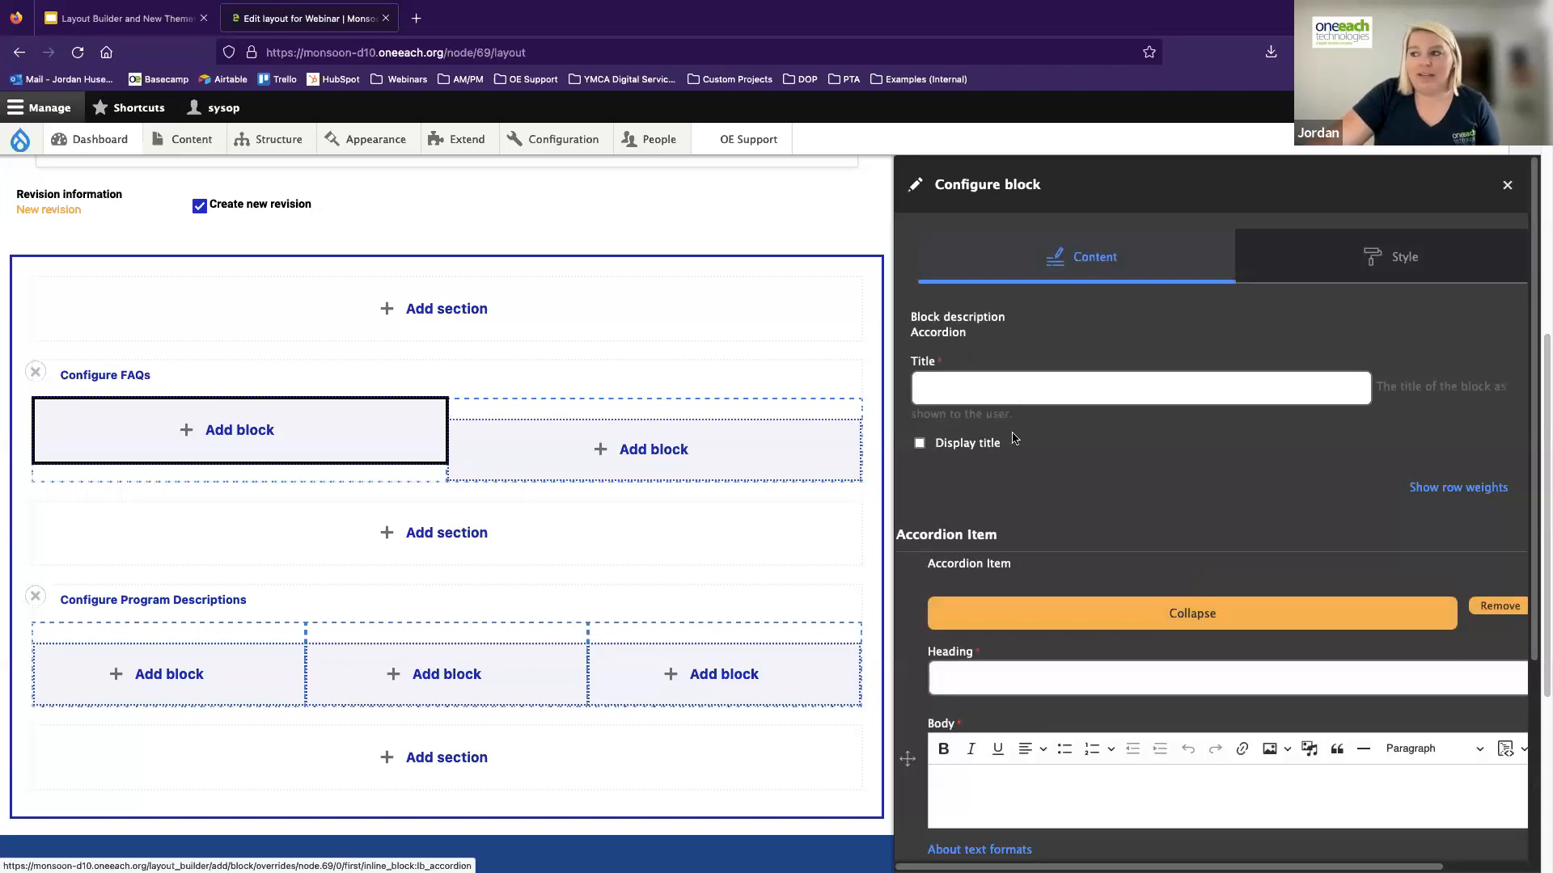
Title the accordion block "Accordion Block Title"
click(959, 384)
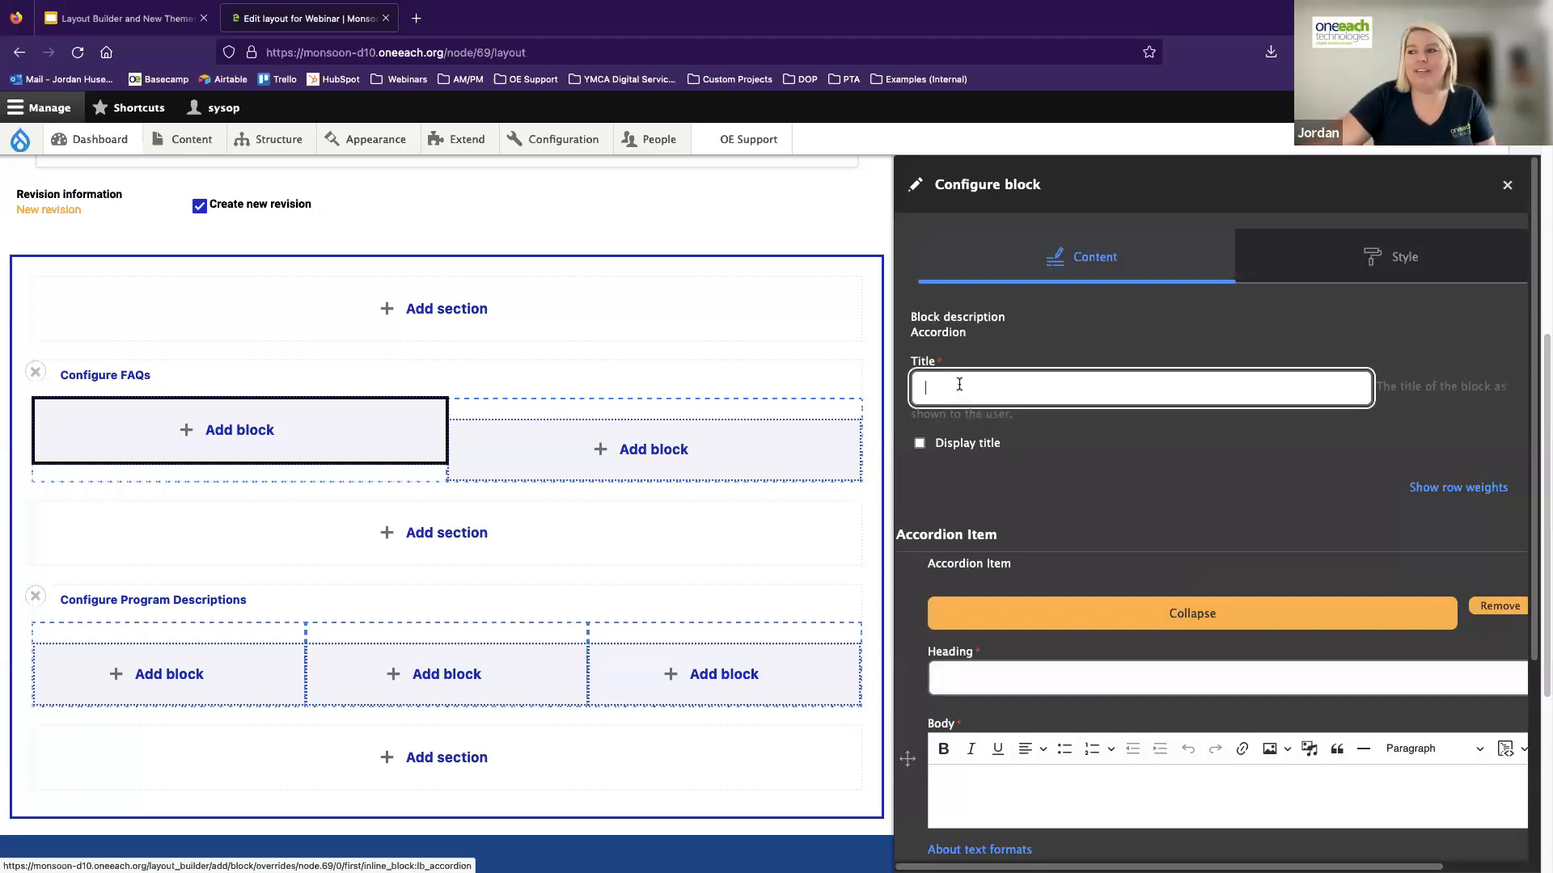
text(Accordion Block Title)
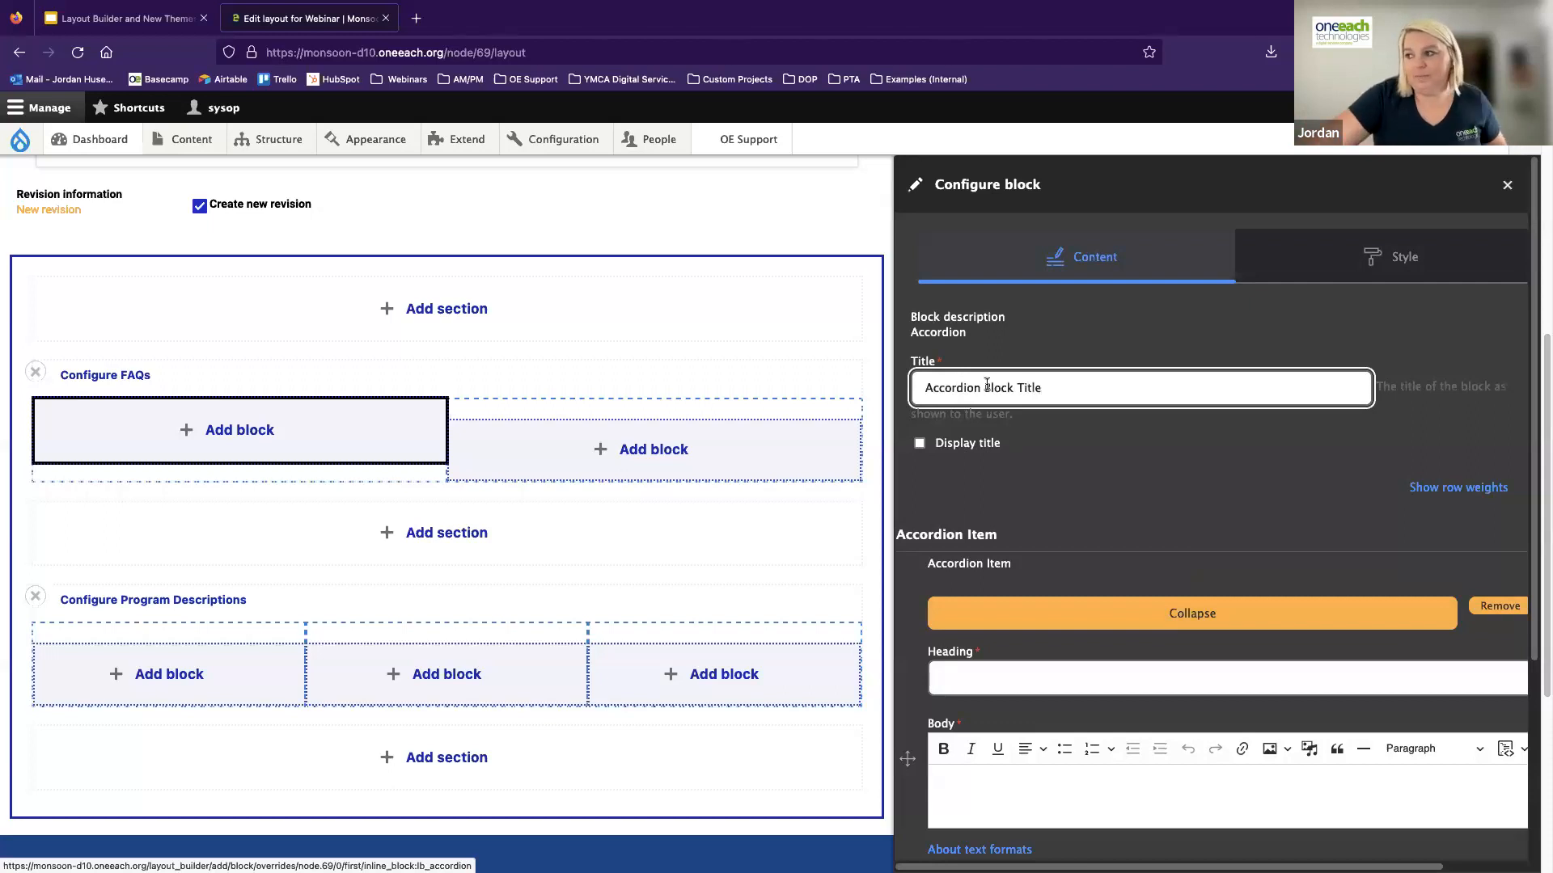
Fill the first accordion item with the heading "Accordion Heading" and the body "This is the accordion body! This uses the full toolbar."
scroll(1083, 415, down, 2)
scroll(1084, 416, down, 5)
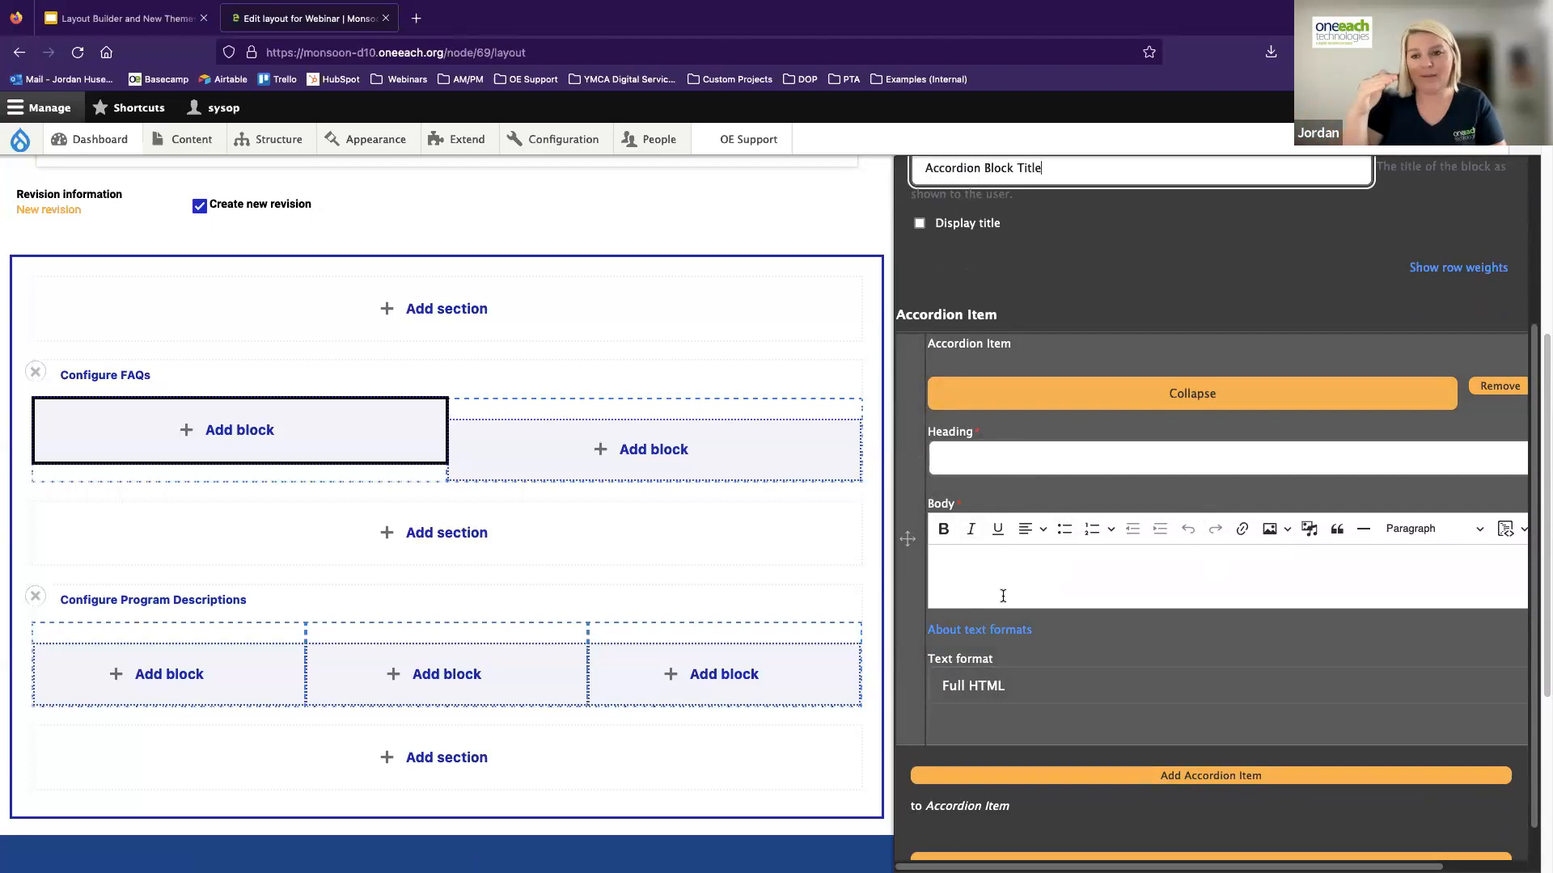
click(995, 454)
text(Accordion Heading)
click(980, 560)
text(This is the accordian boyd)
key(BackSpace)
key(BackSpace)
key(BackSpace)
key(BackSpace)
key(BackSpace)
key(BackSpace)
key(BackSpace)
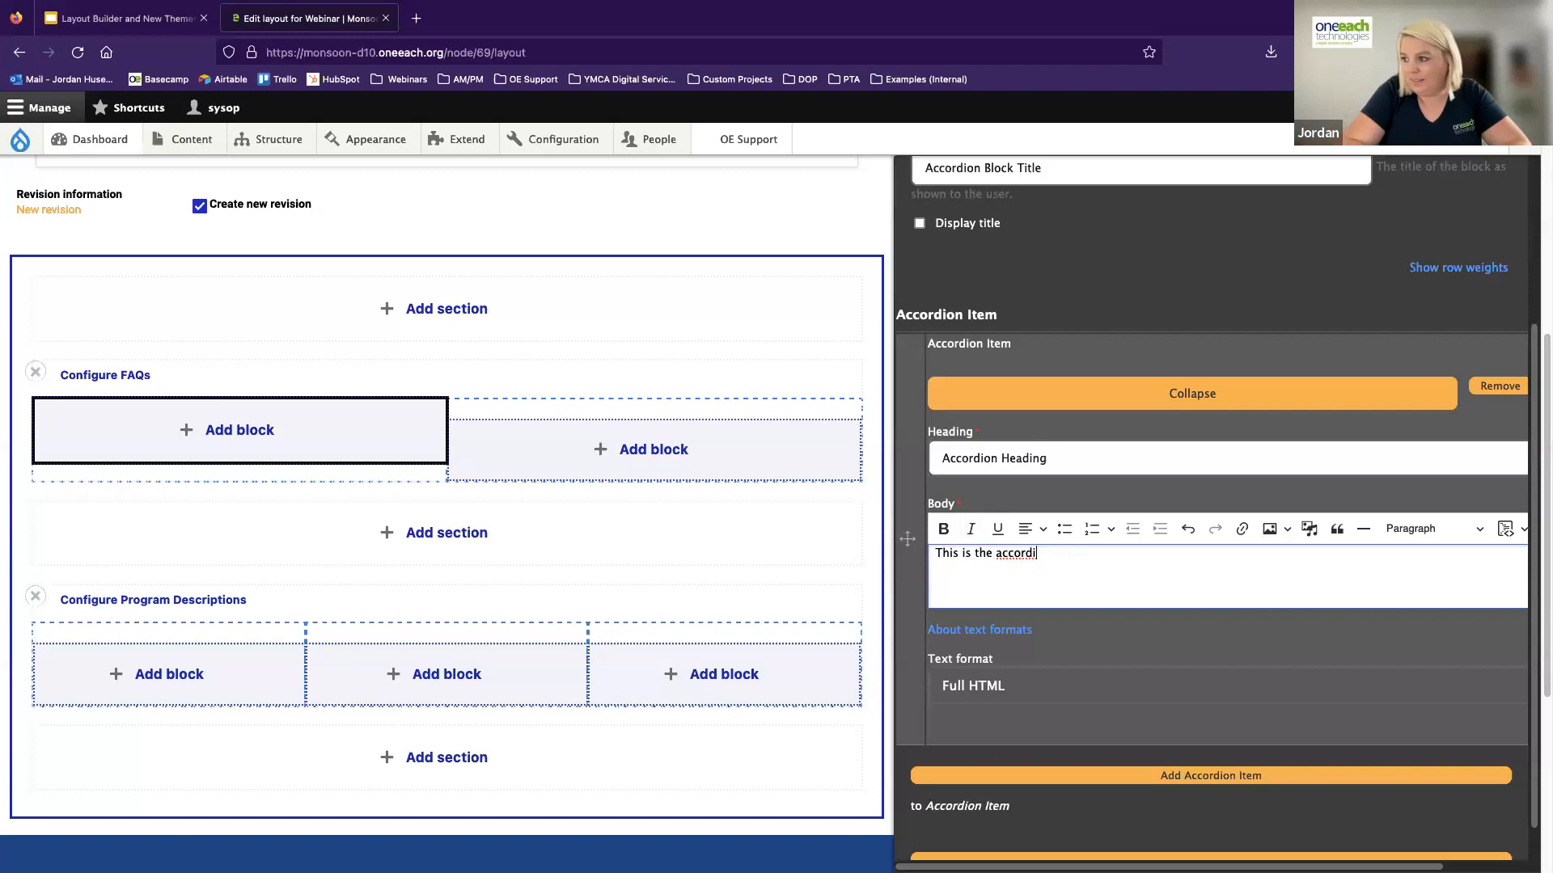
key(BackSpace)
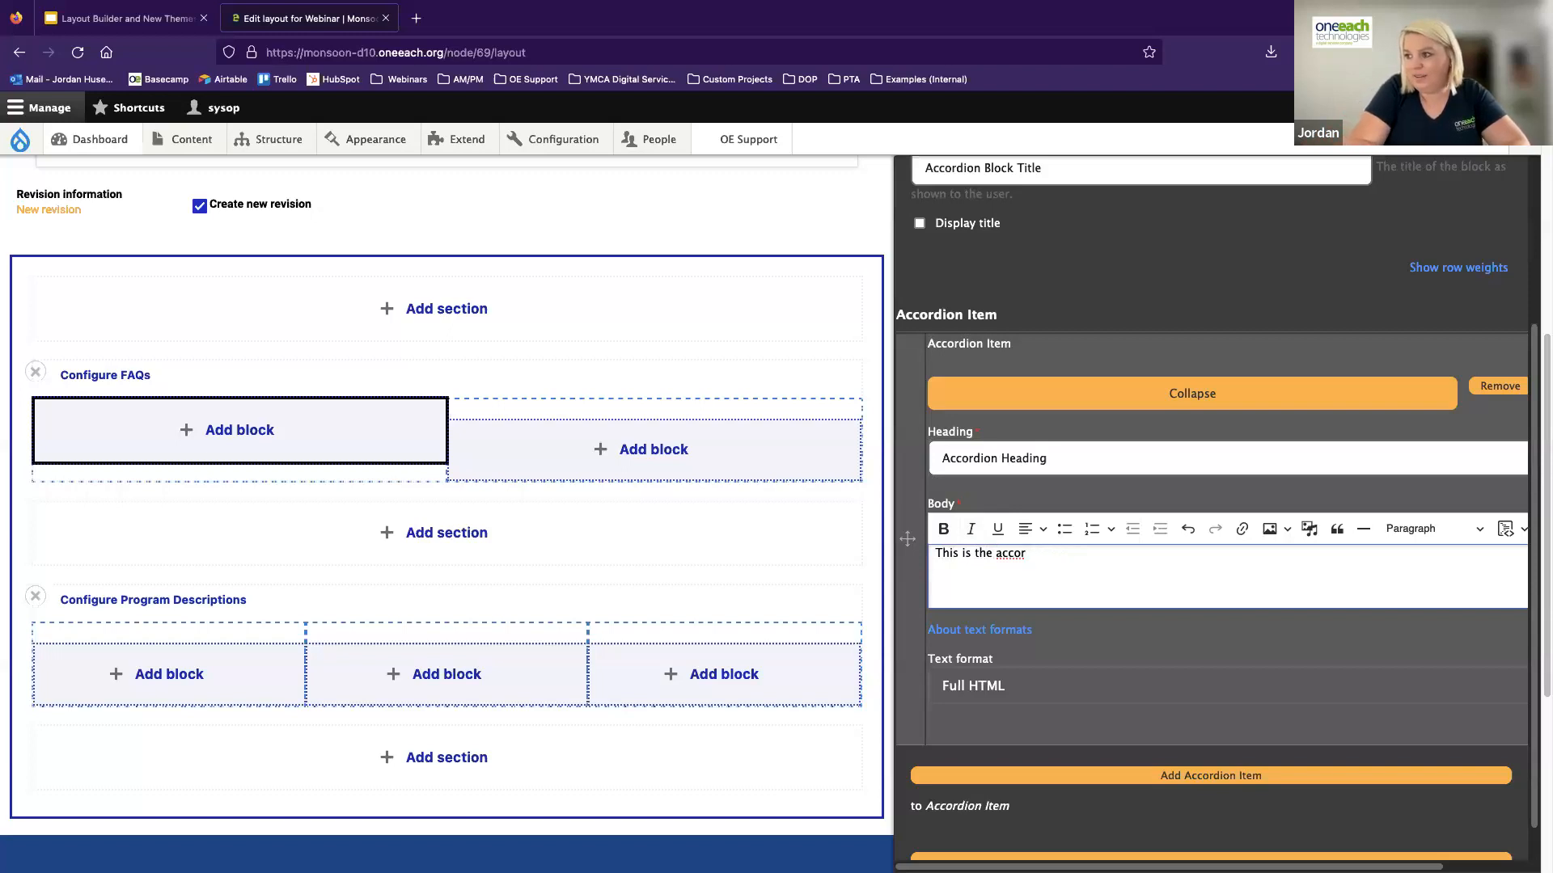
text(dian )
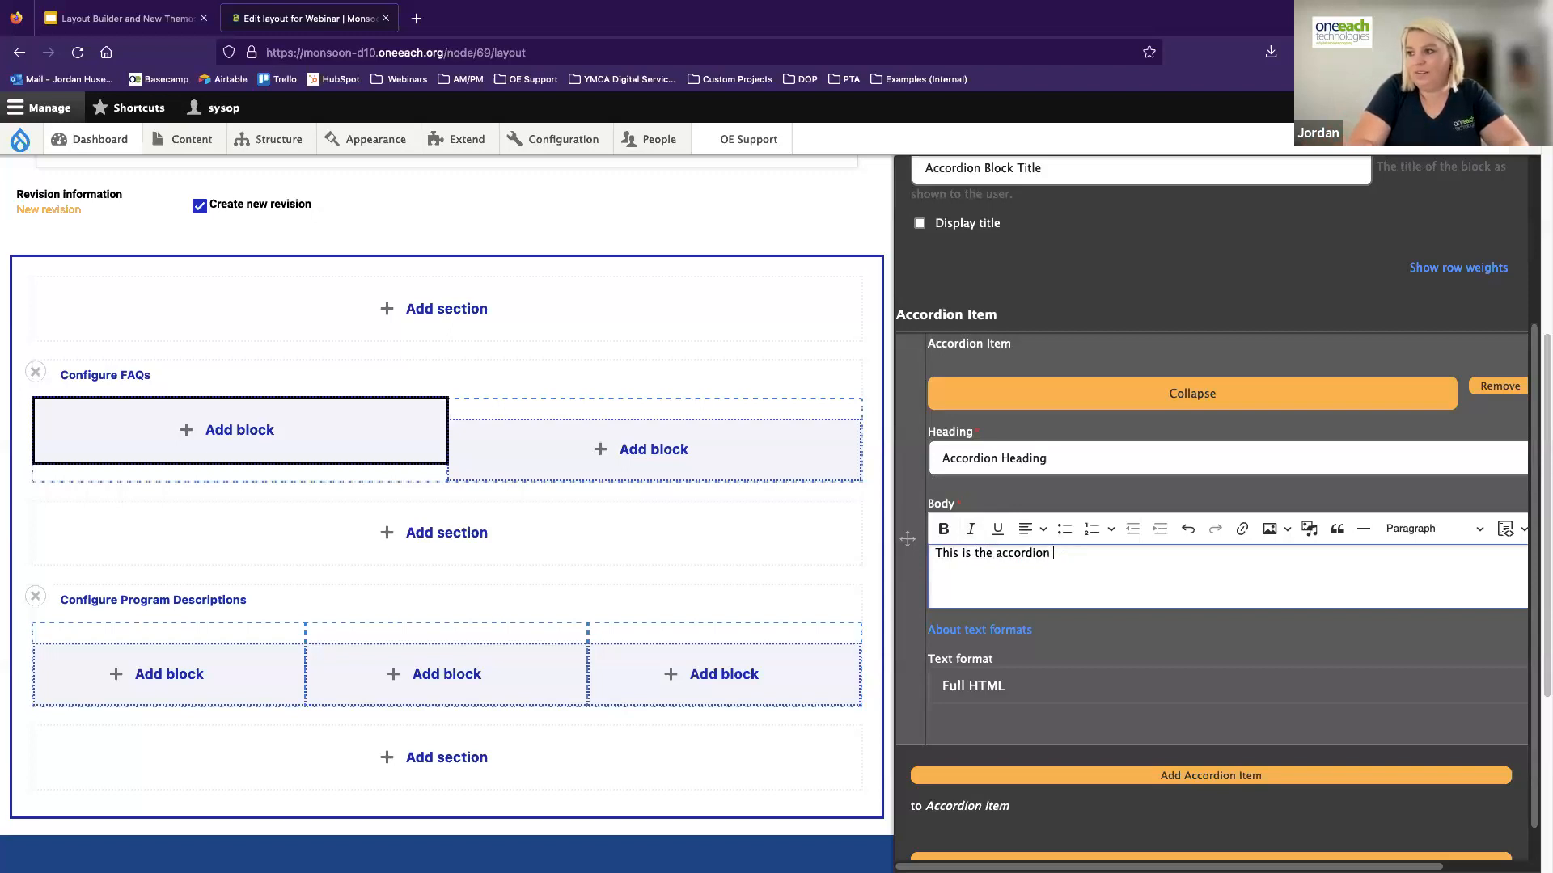
text(body! This )
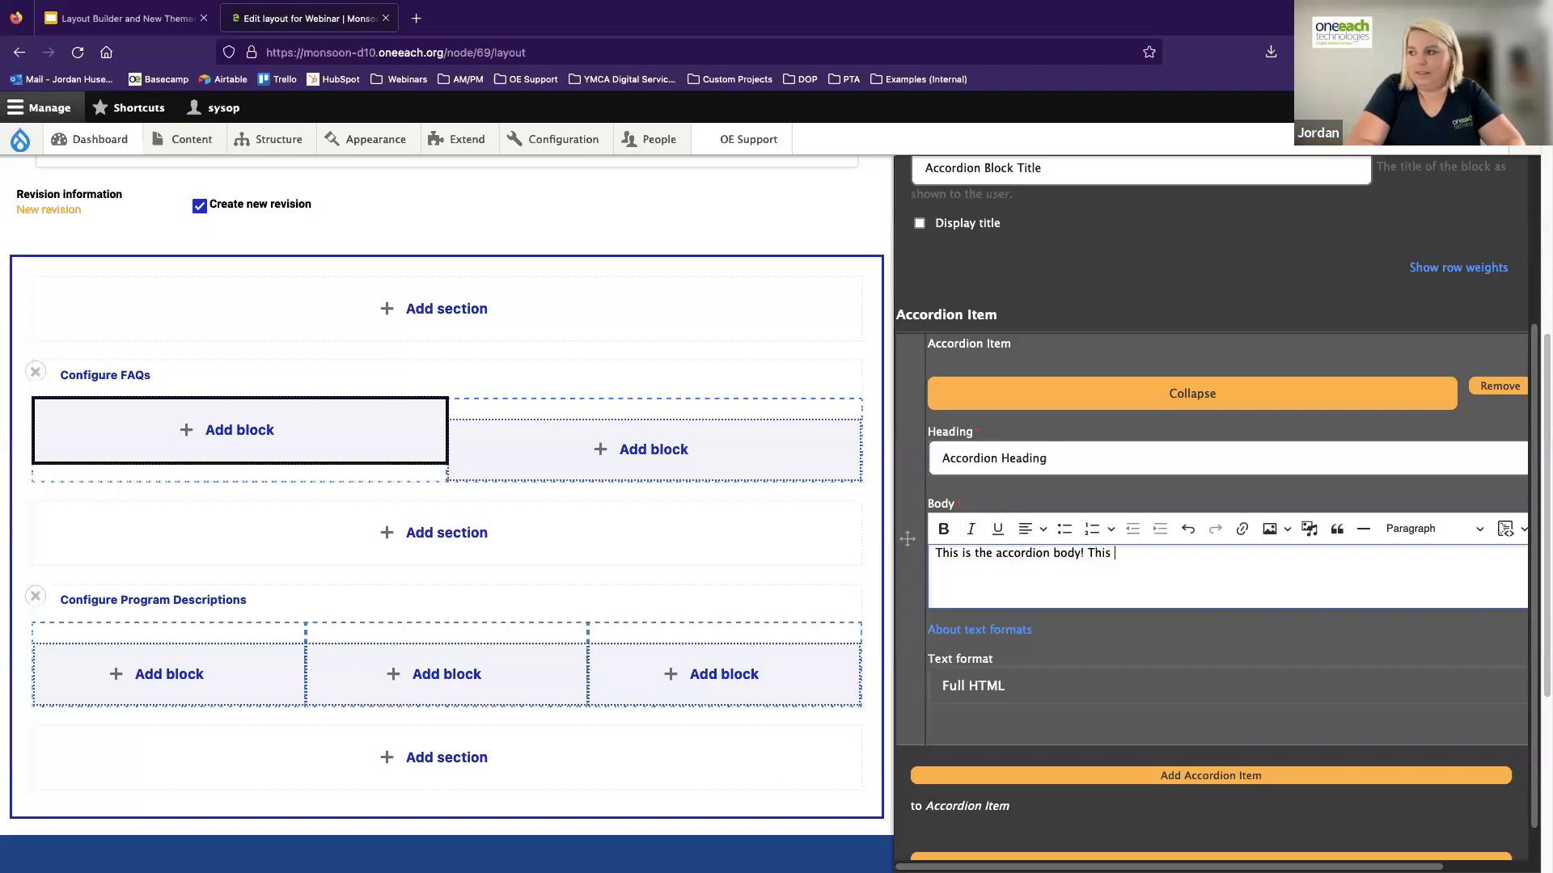
text(ueses the)
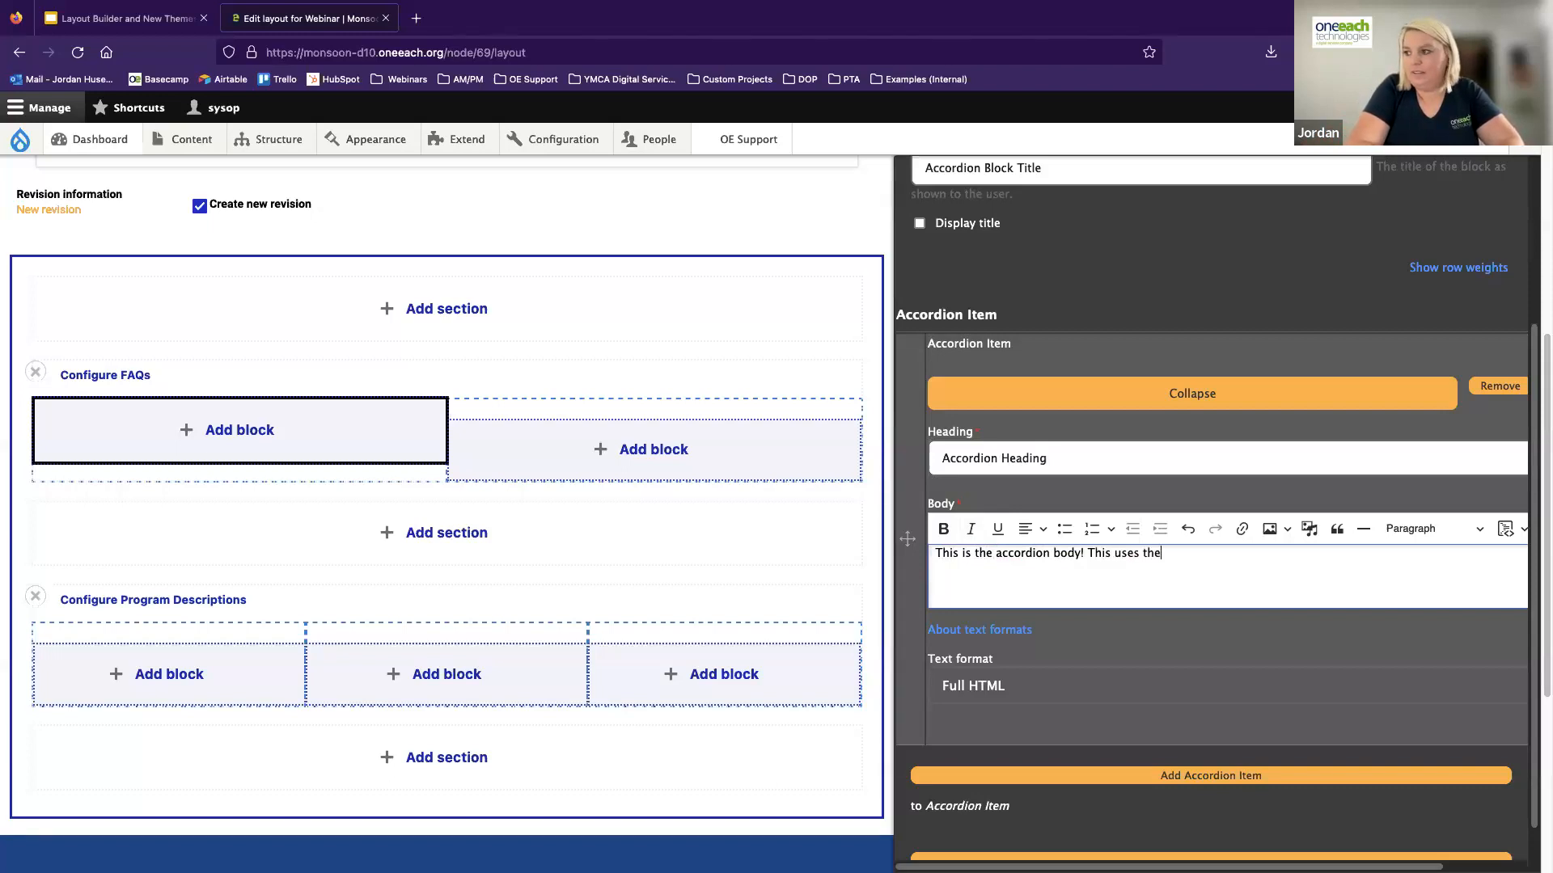
text( full toolbar.)
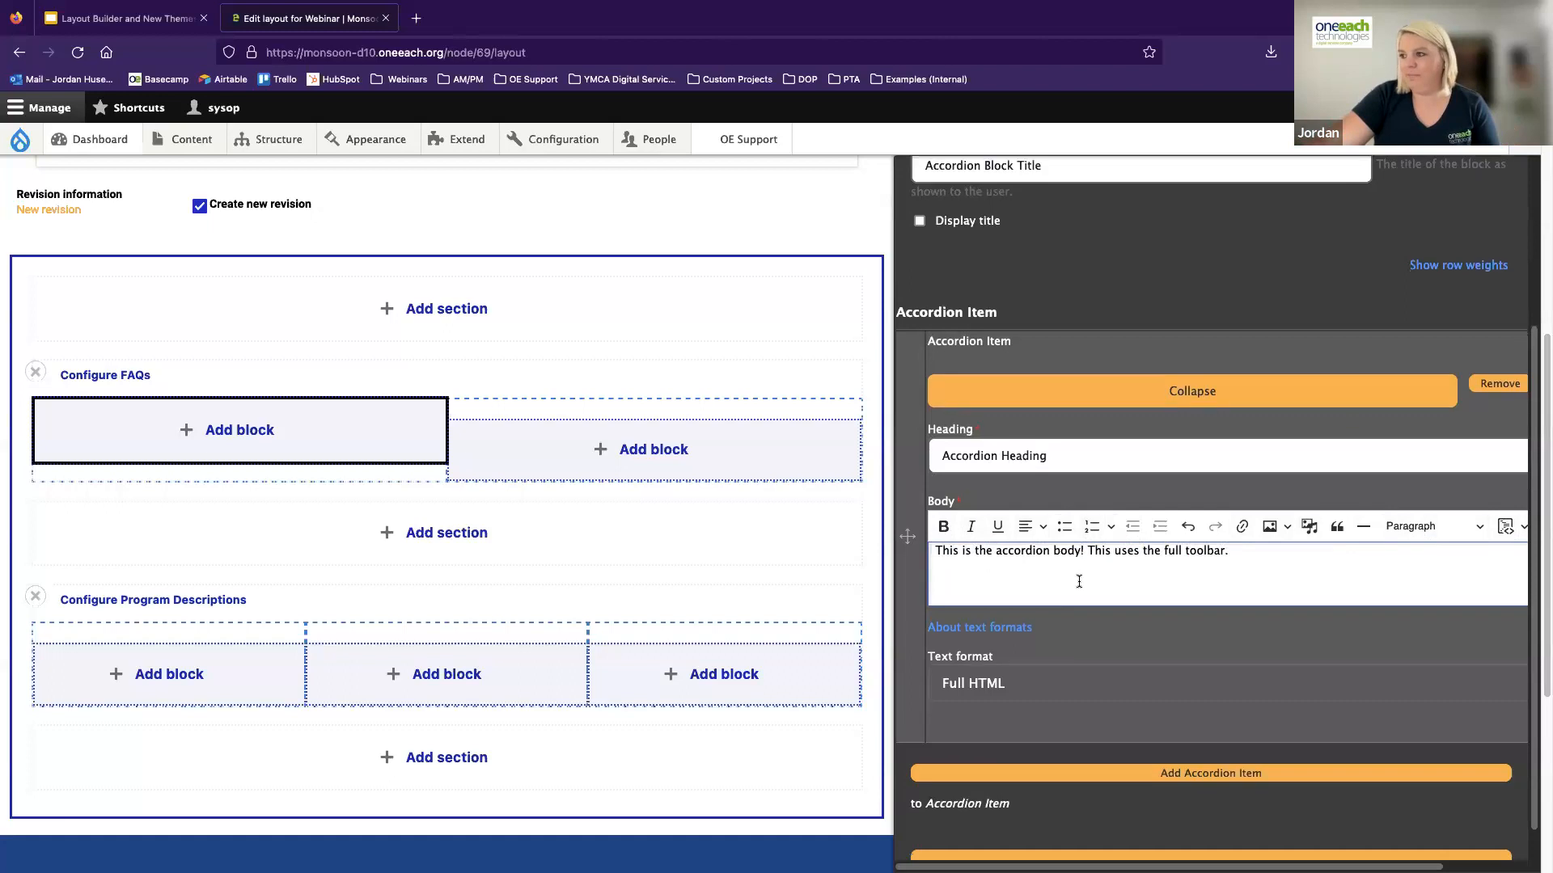
Add a second accordion item with the heading "Second Accordion Heading" and the body "This is the body area!"
scroll(1078, 581, down, 1)
click(1115, 736)
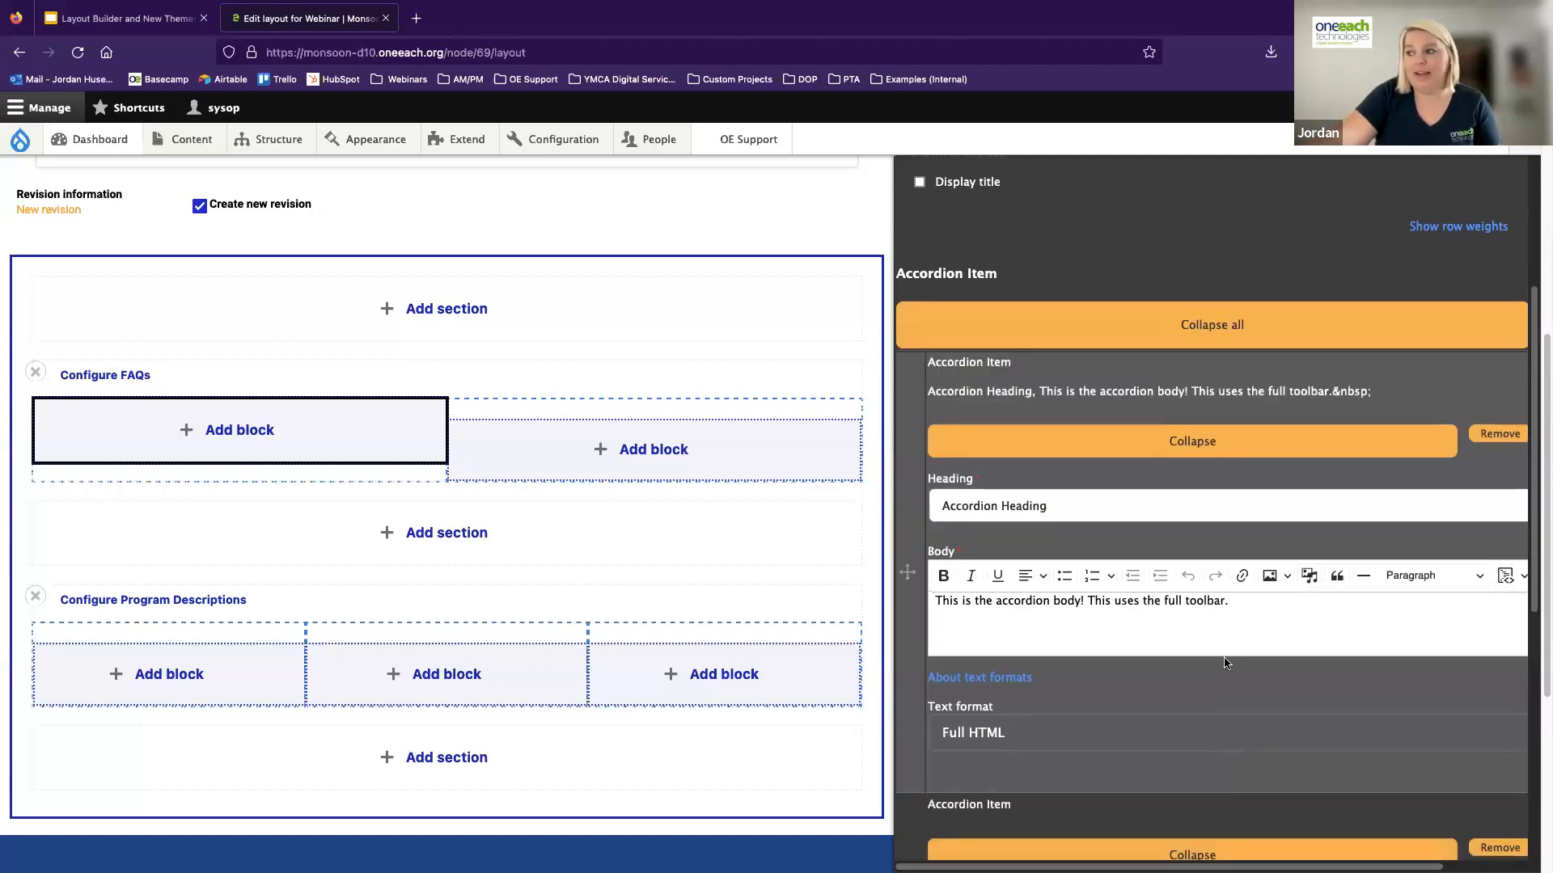
scroll(1213, 661, down, 5)
scroll(1213, 663, down, 6)
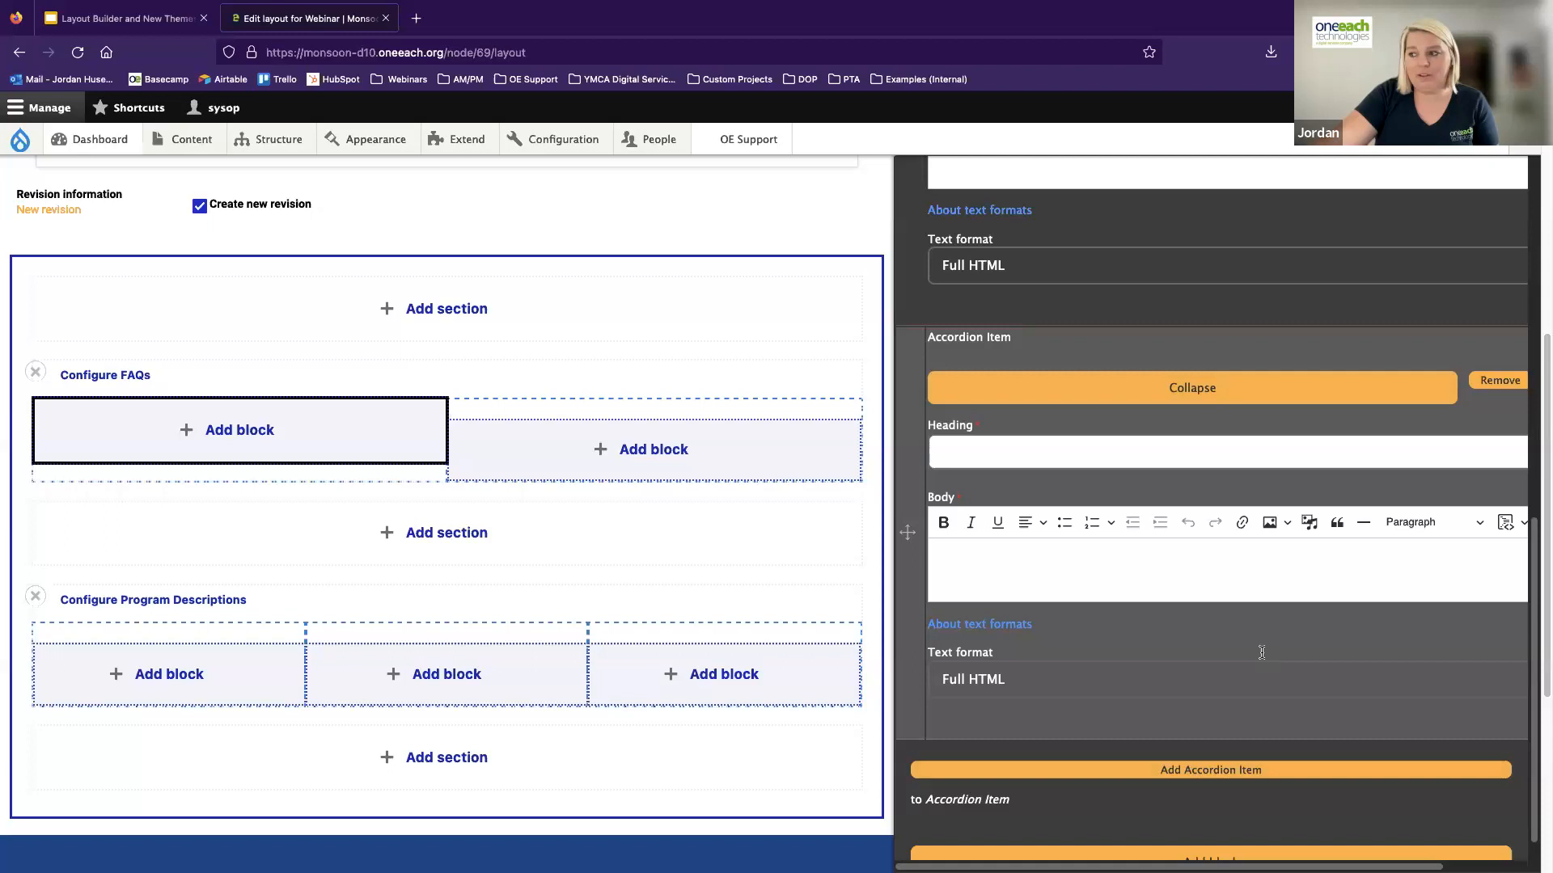
click(996, 453)
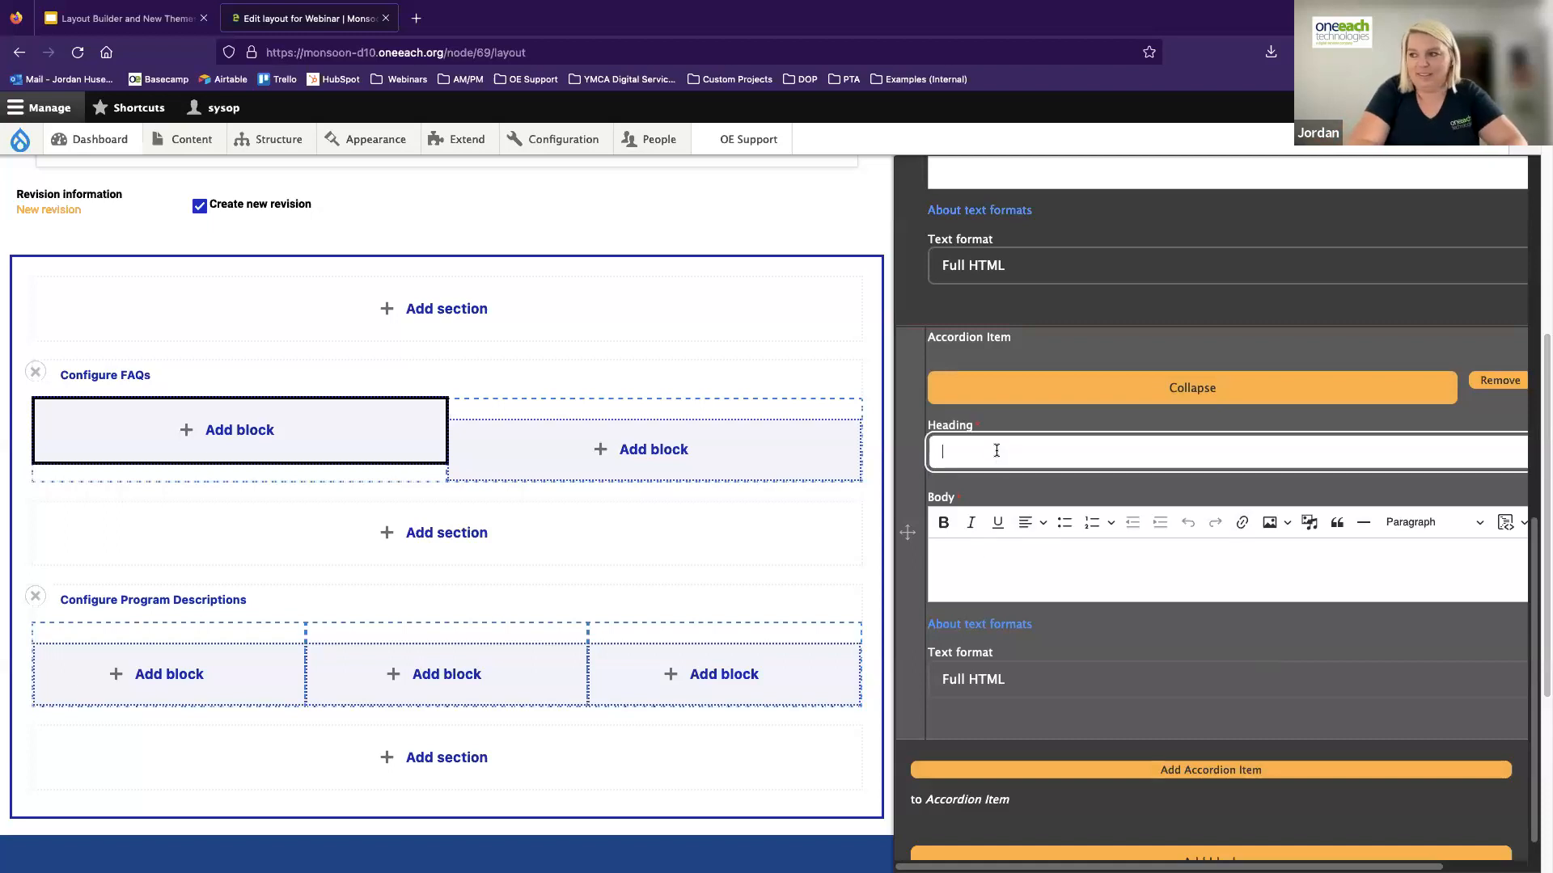
text(Second Accordion Heading)
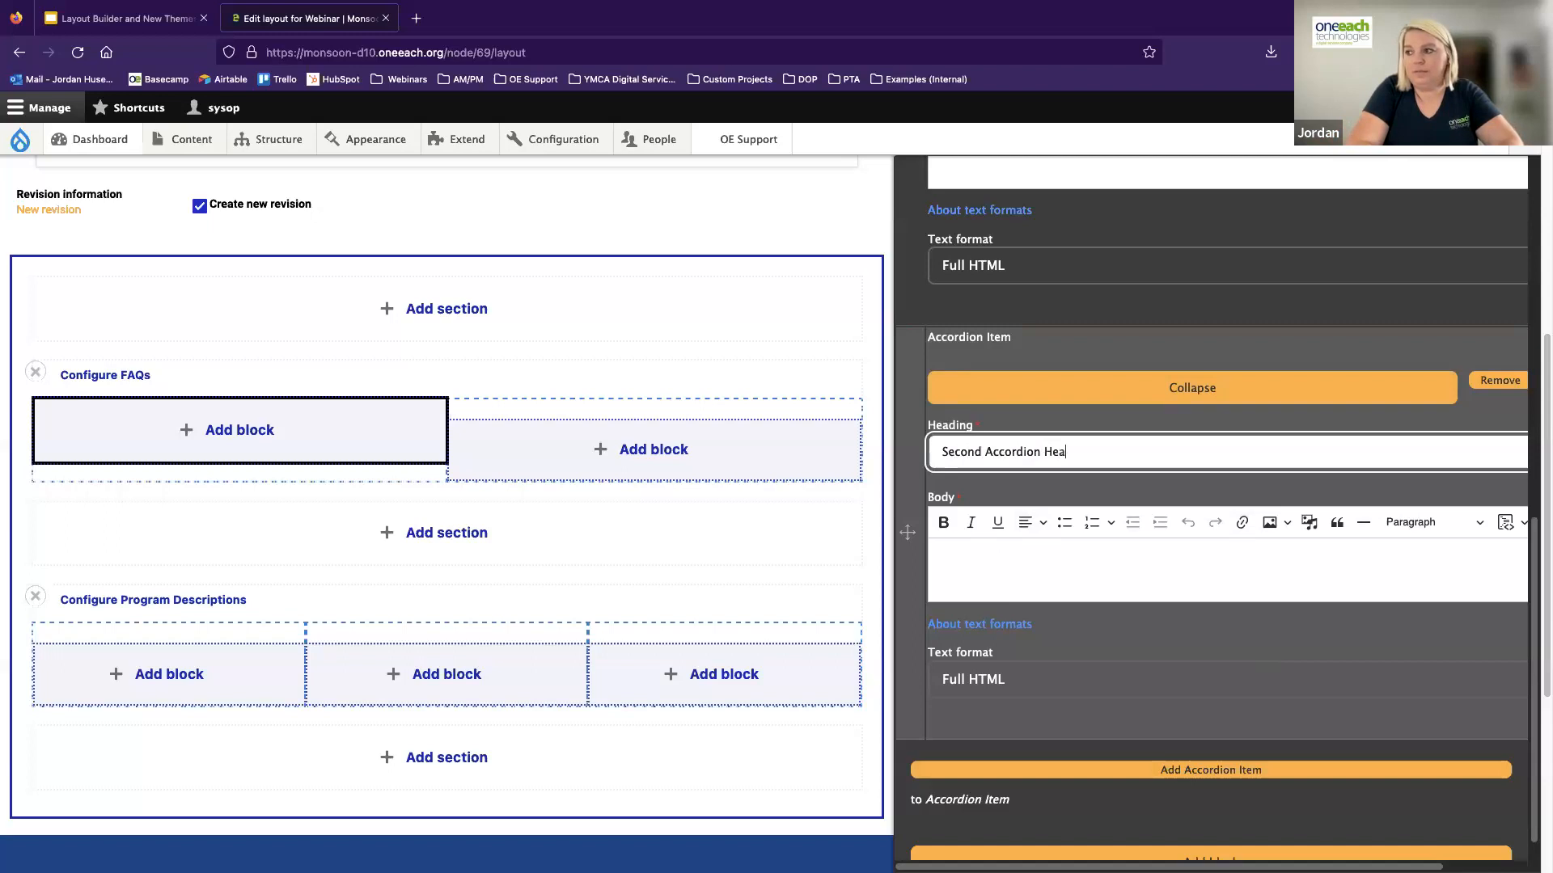
click(991, 572)
text(This is the body area!)
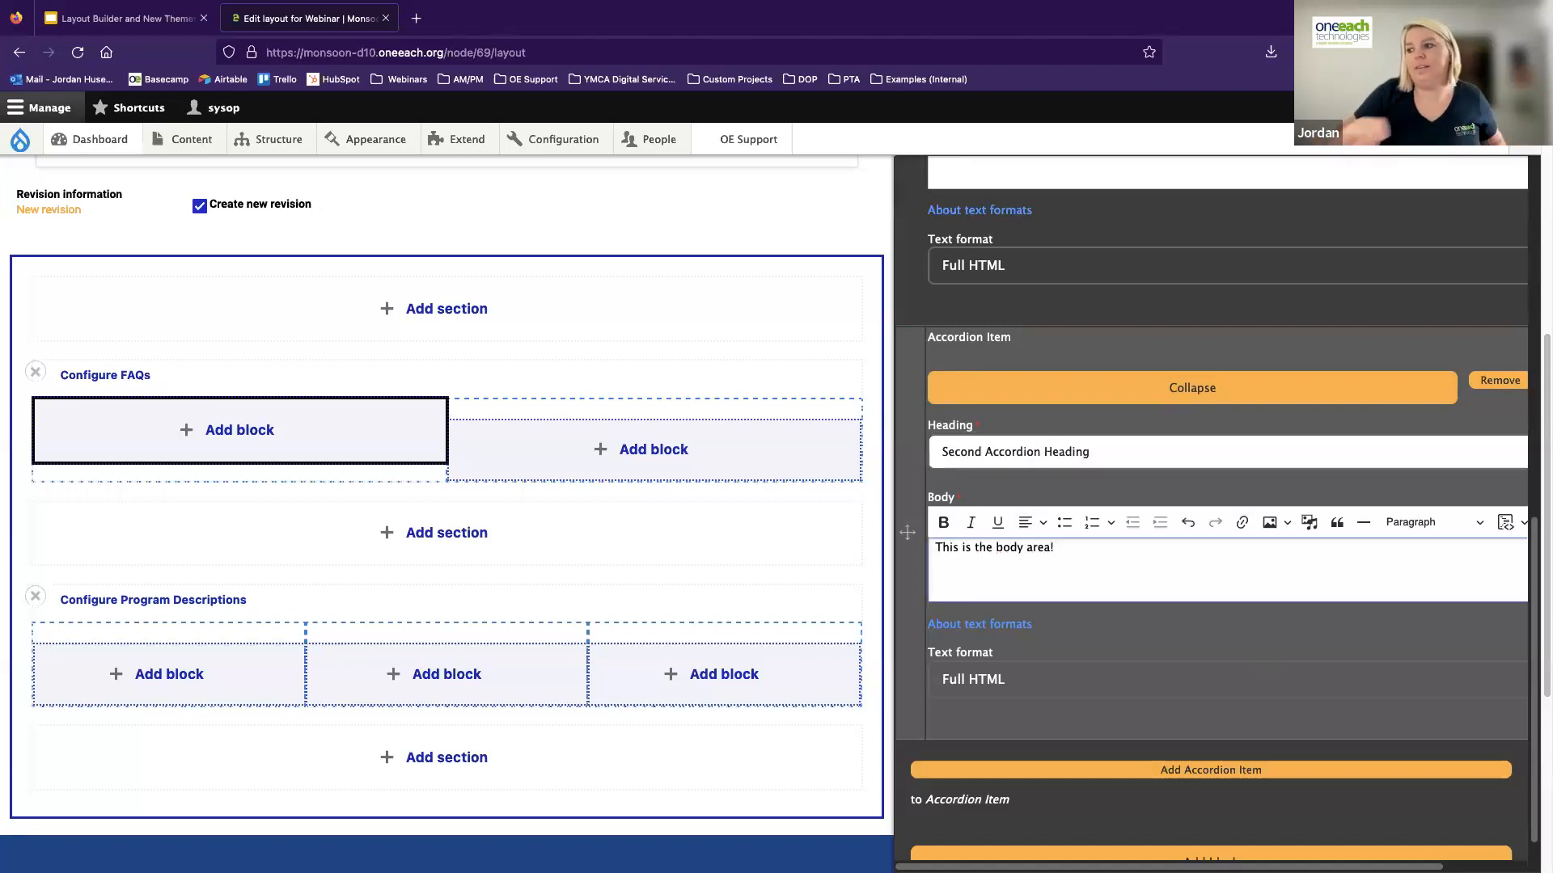
Add the finished accordion block to the FAQs section's first column and save the layout
scroll(993, 566, down, 1)
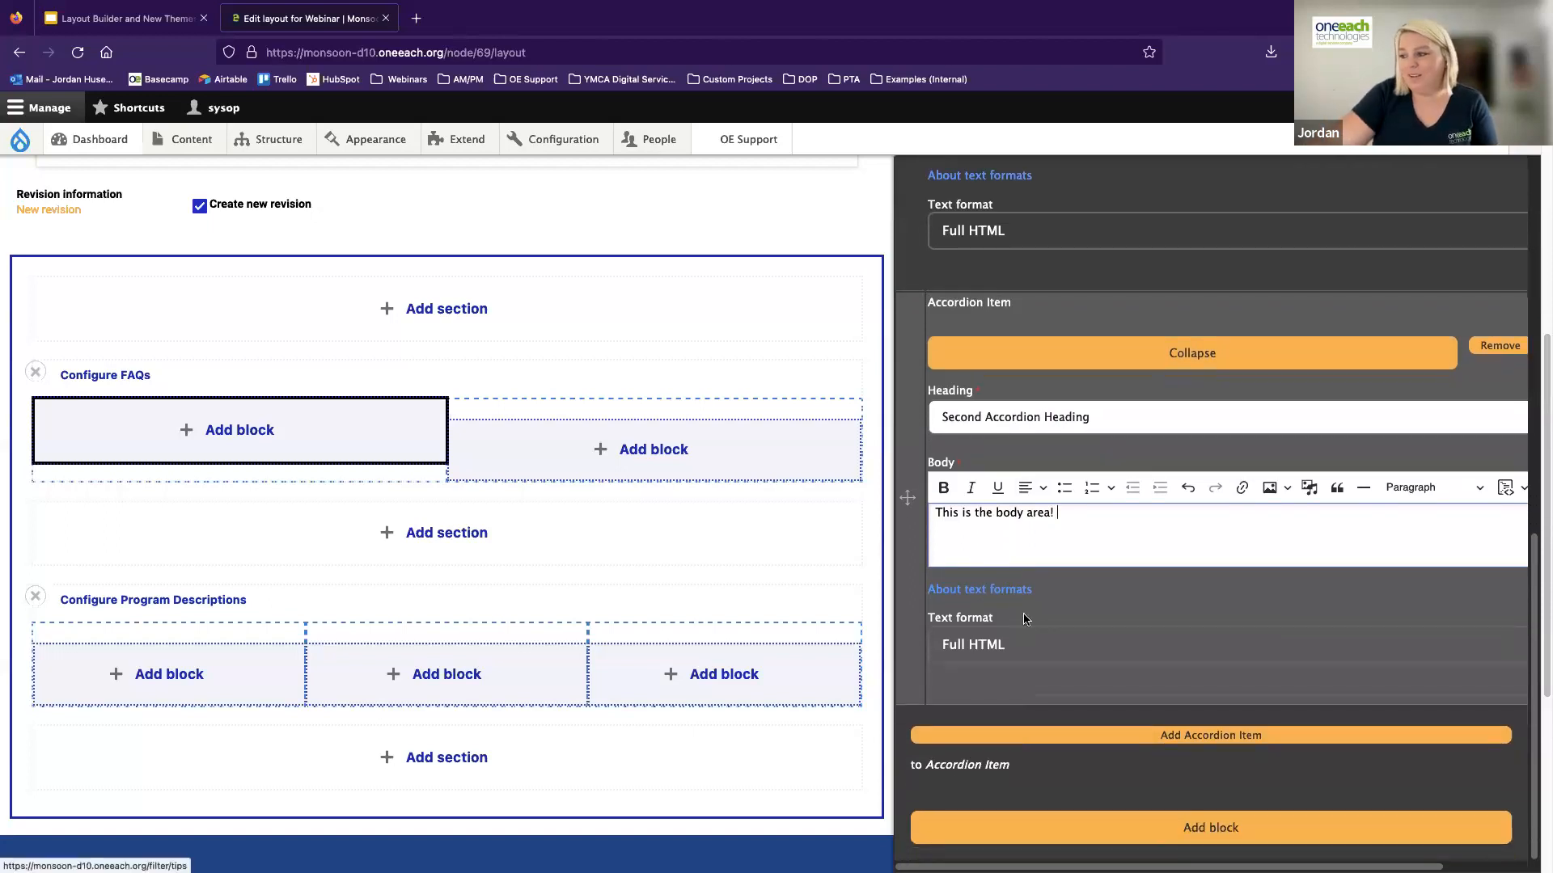
click(1221, 833)
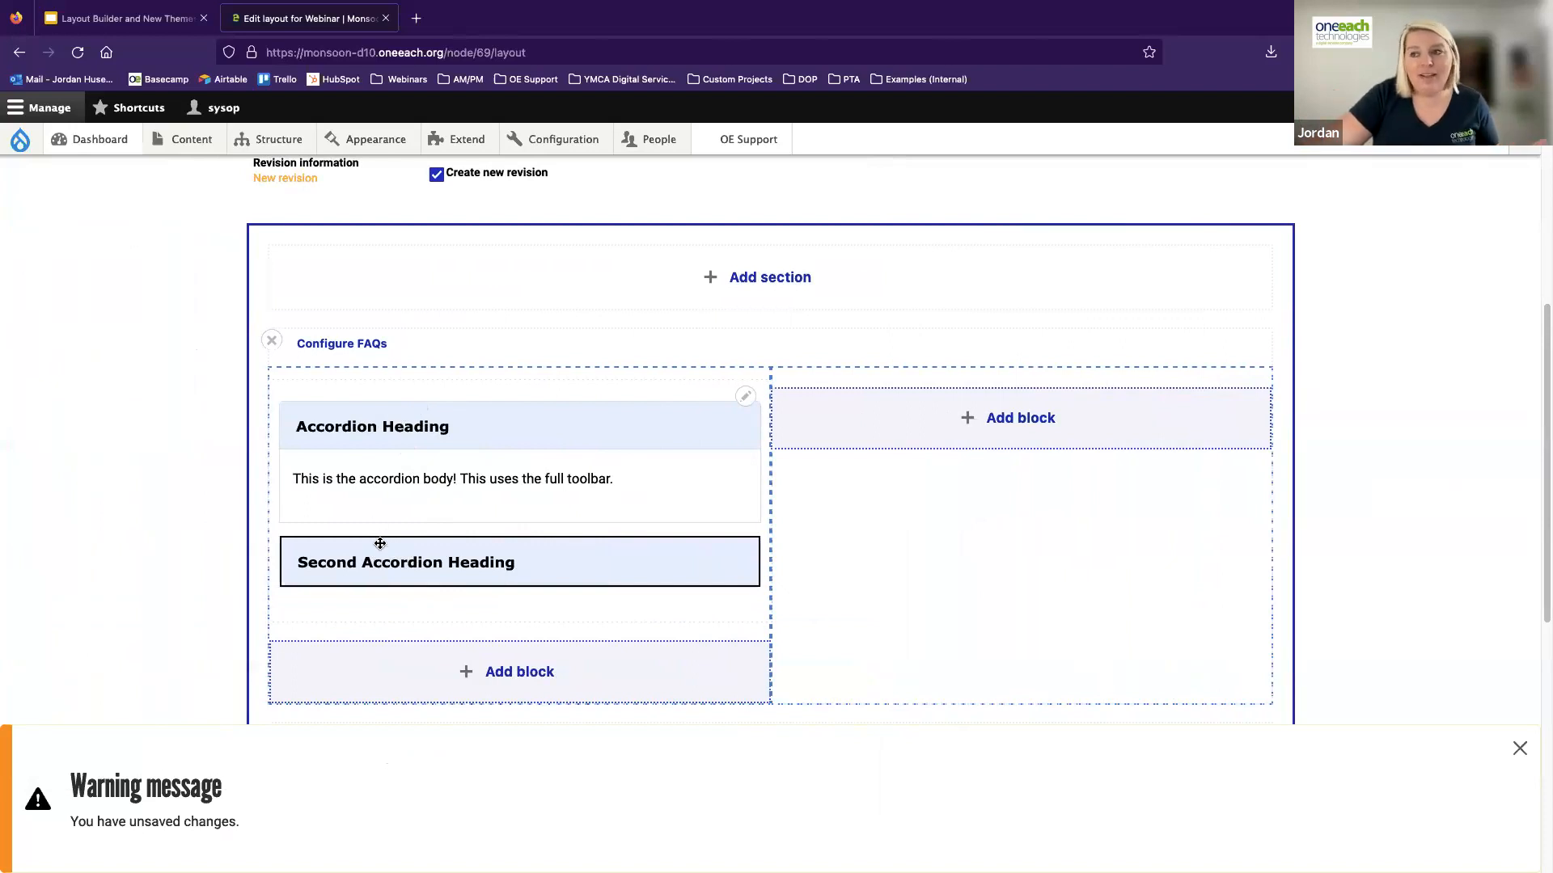
scroll(379, 541, up, 5)
click(467, 302)
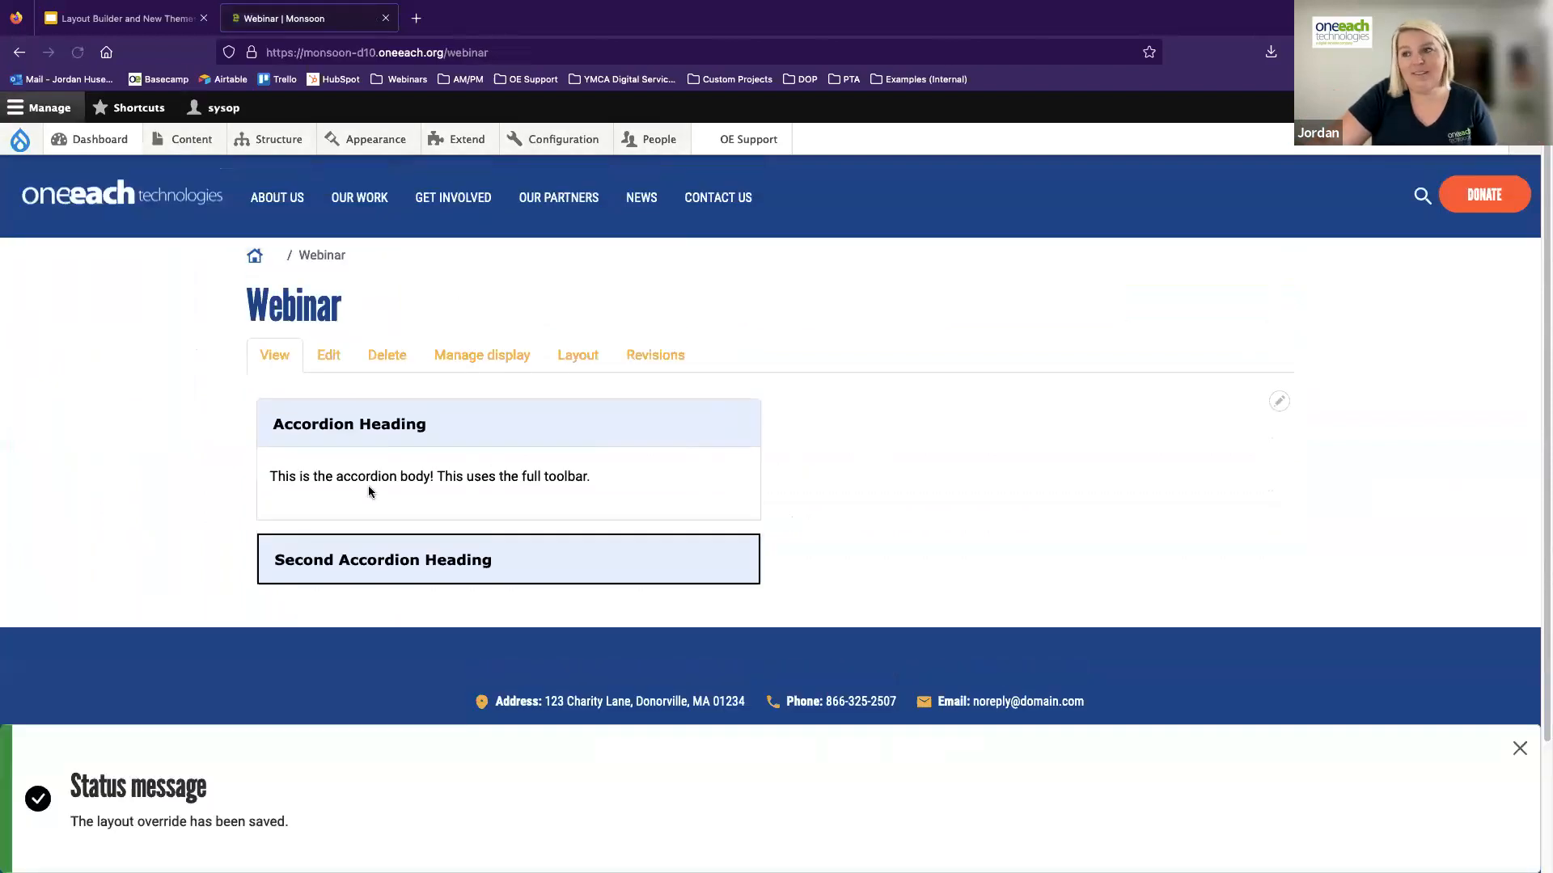
Test expanding and collapsing the "Accordion Heading" item on the saved Webinar page
click(382, 430)
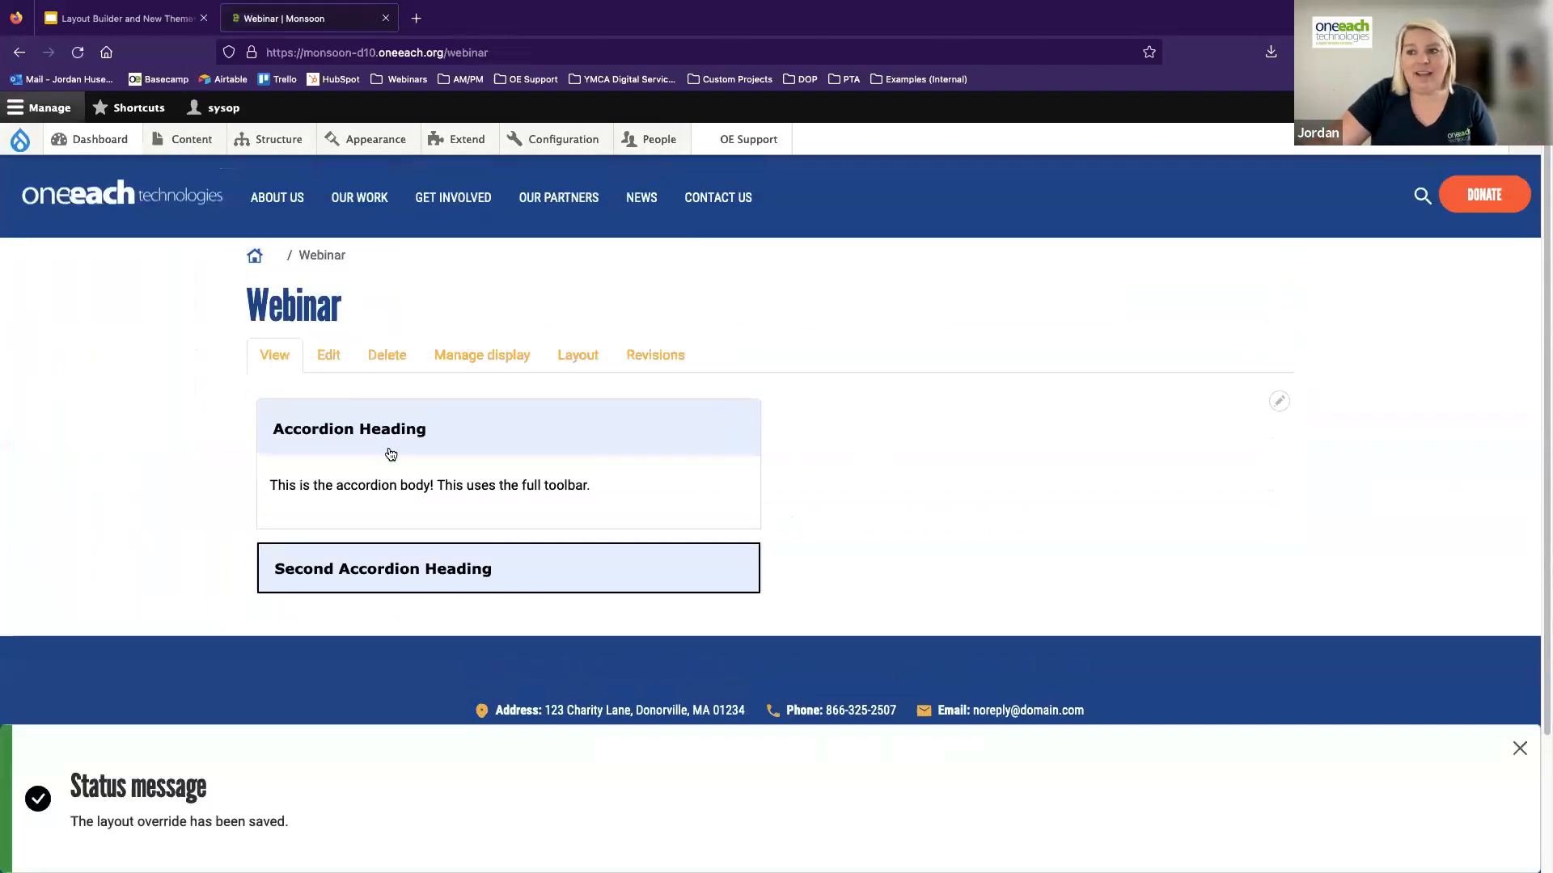
click(347, 497)
click(364, 414)
click(322, 429)
click(317, 425)
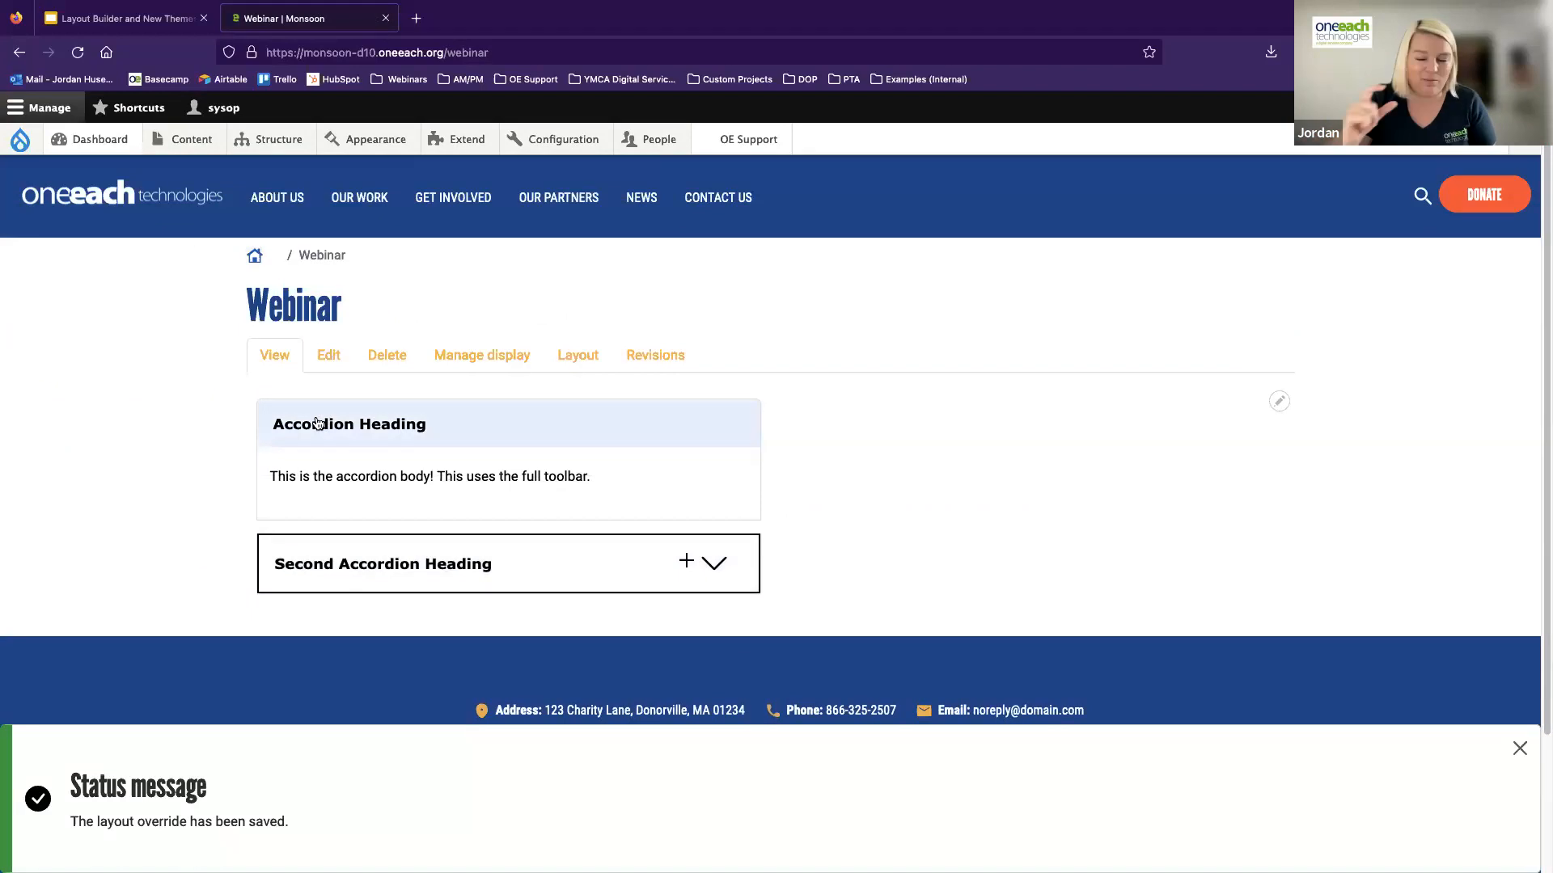
click(315, 422)
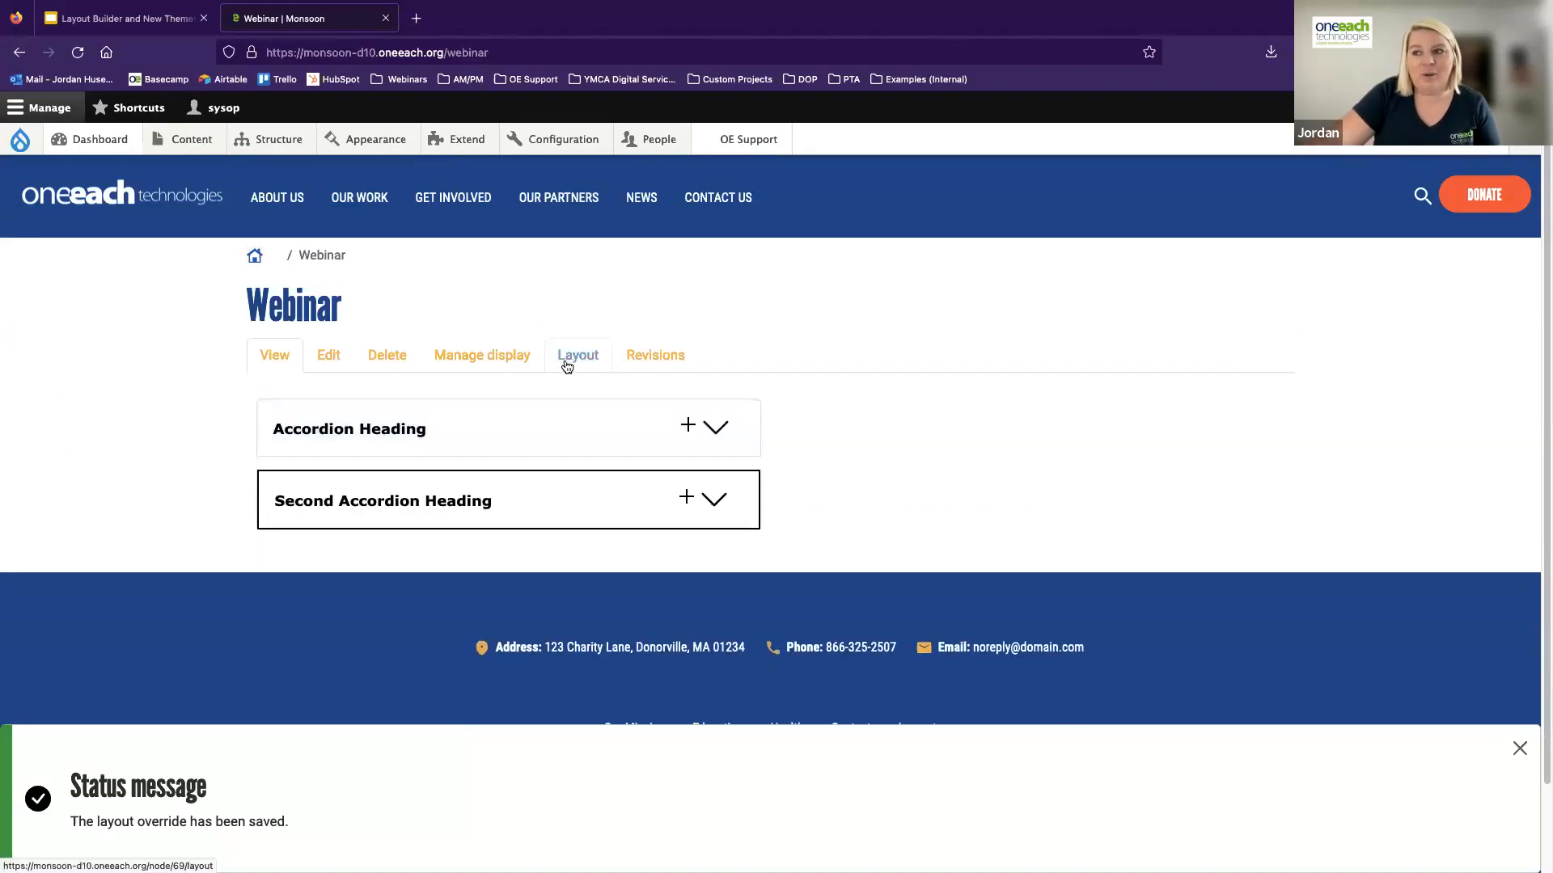
Reopen the Webinar page's layout at the FAQs section and dismiss the status message
scroll(757, 460, down, 4)
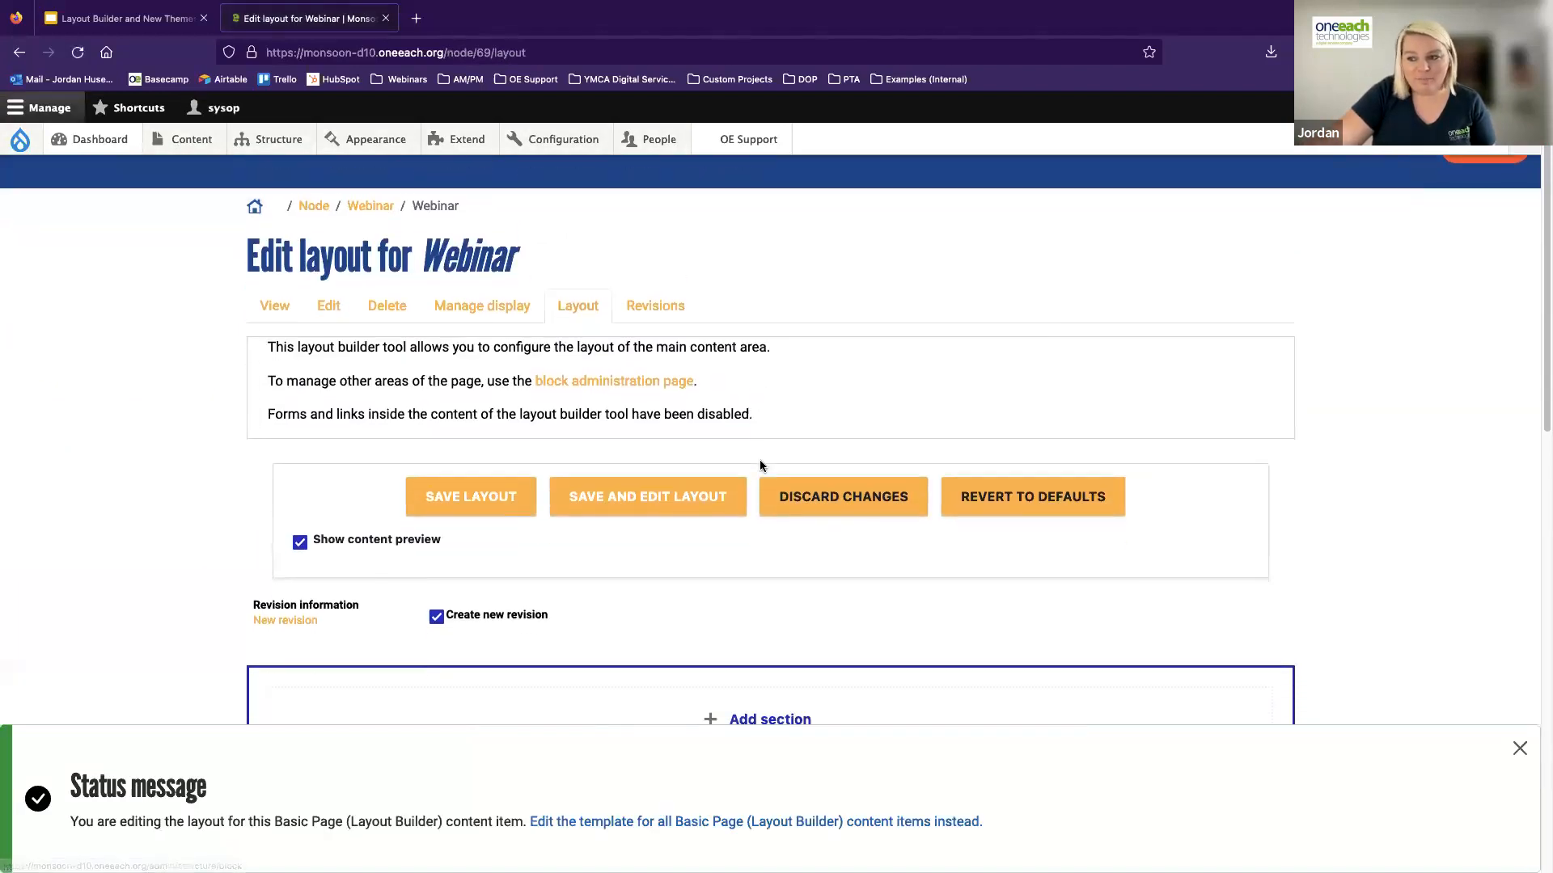
scroll(756, 468, down, 5)
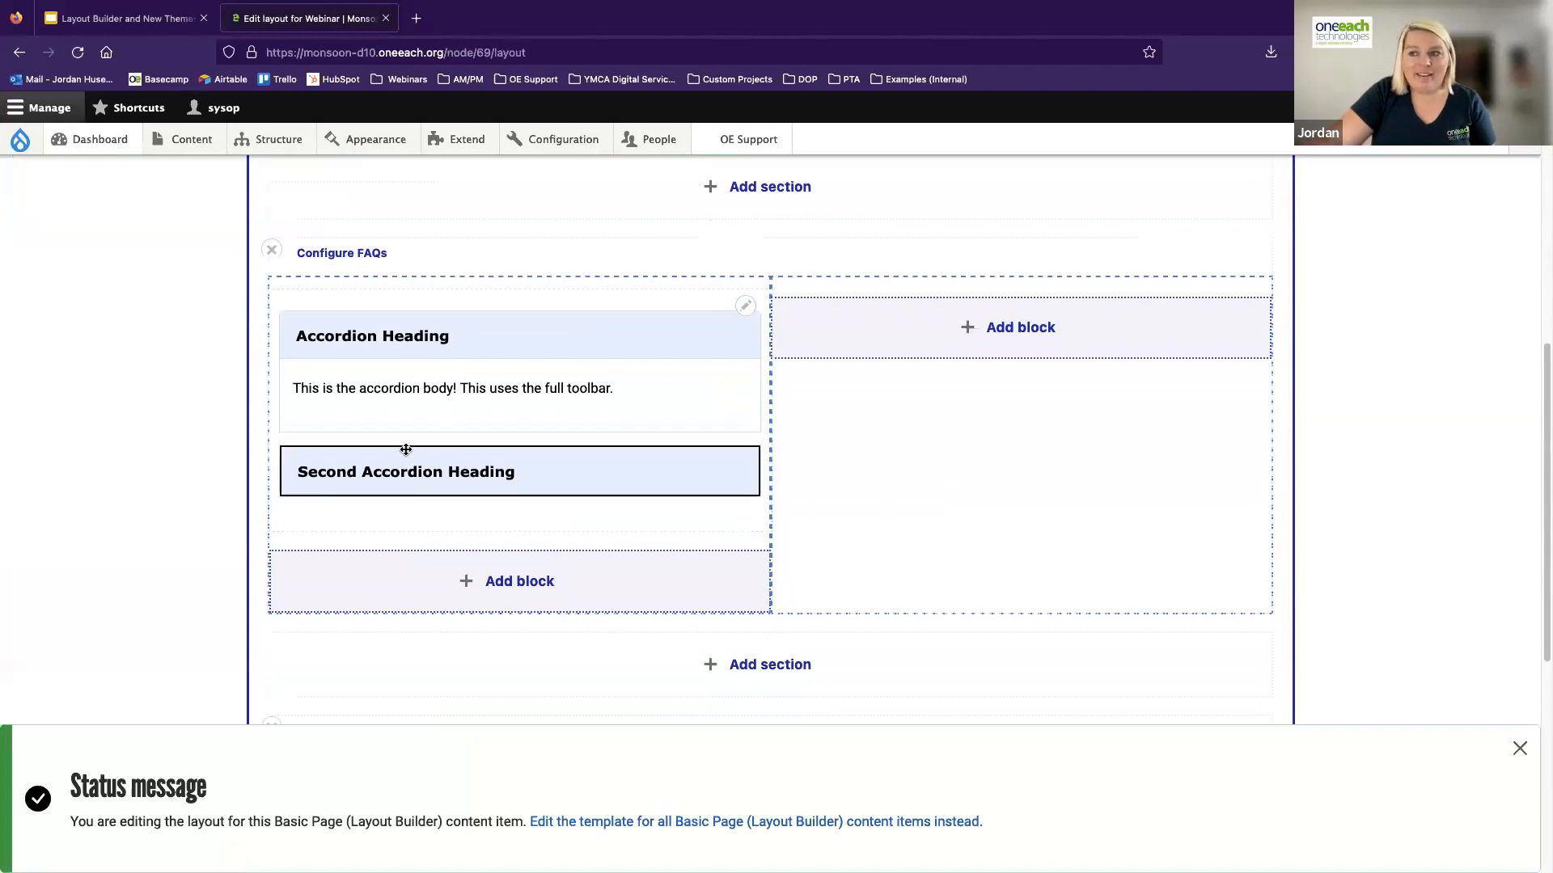
click(1518, 749)
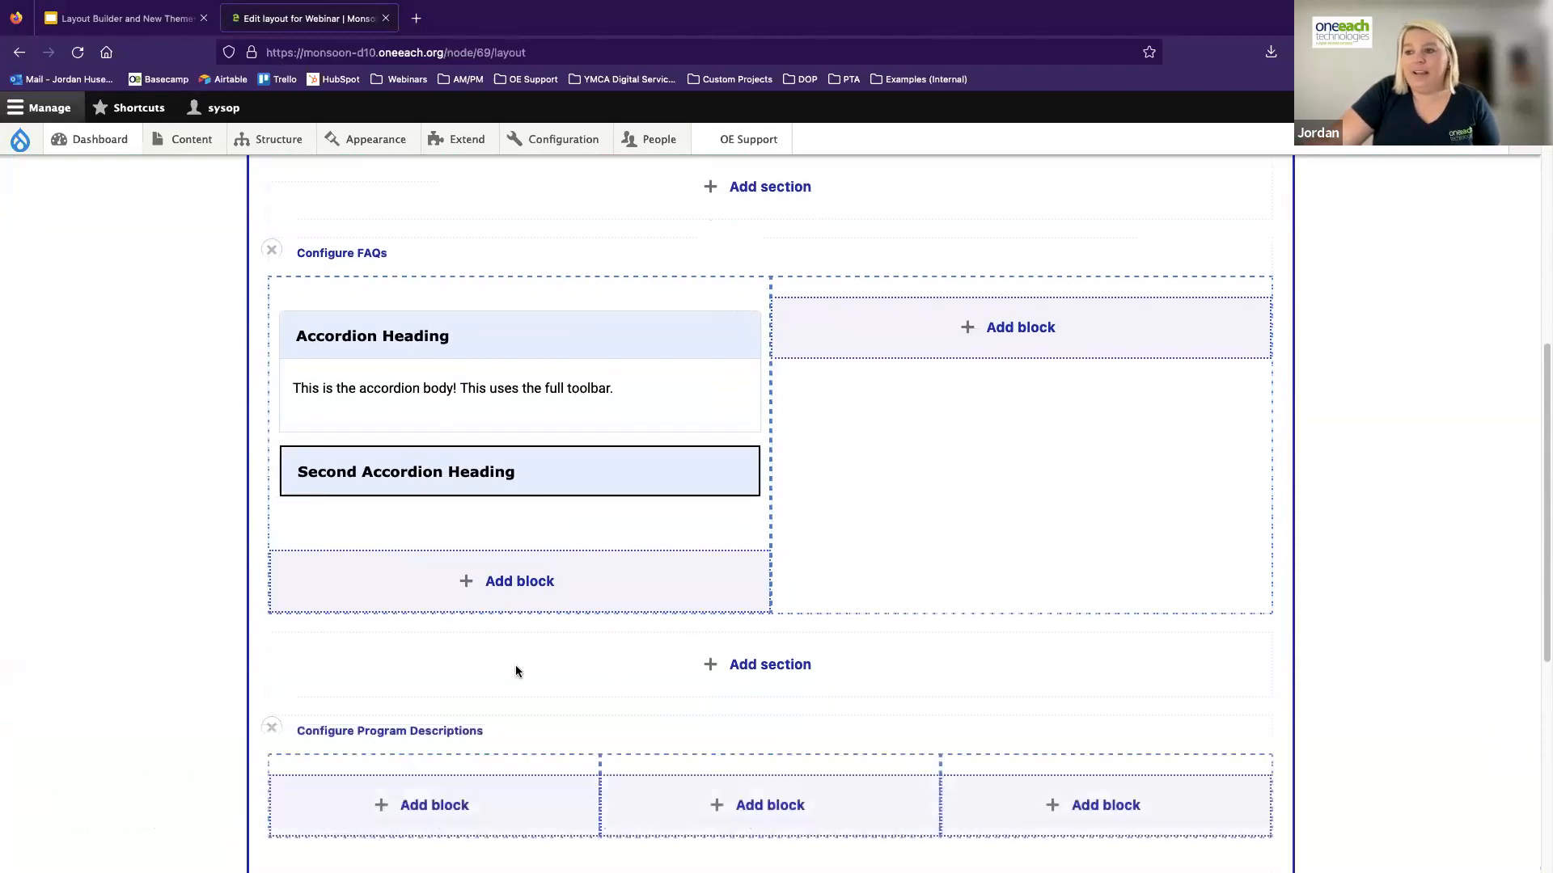
scroll(489, 661, up, 1)
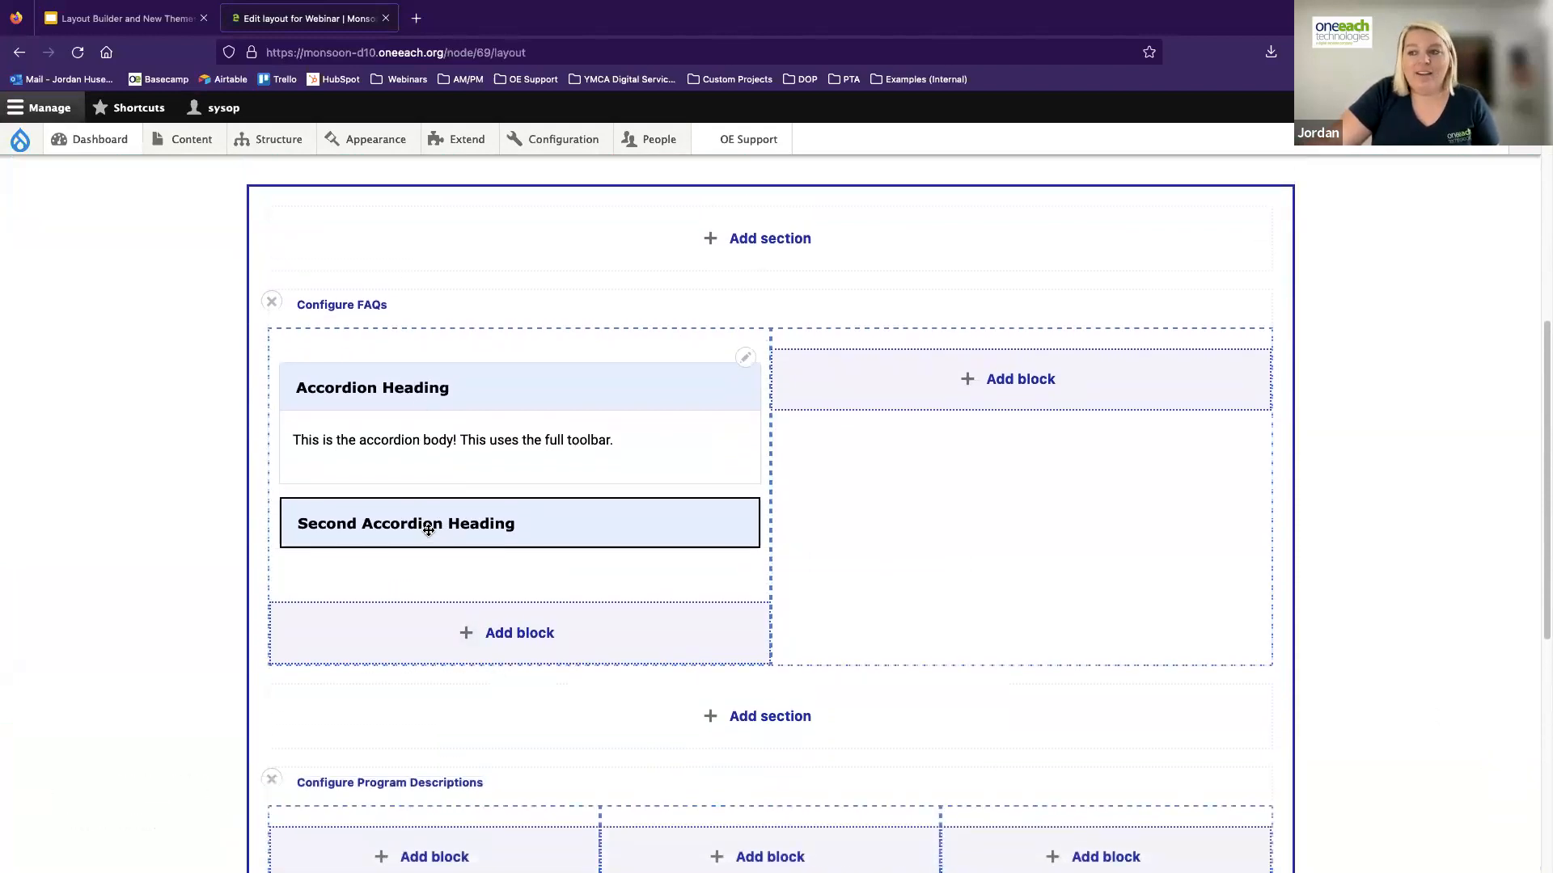
Move the accordion block to the FAQs section's second column and back to the first, dismissing the warning
drag(551, 526, 966, 512)
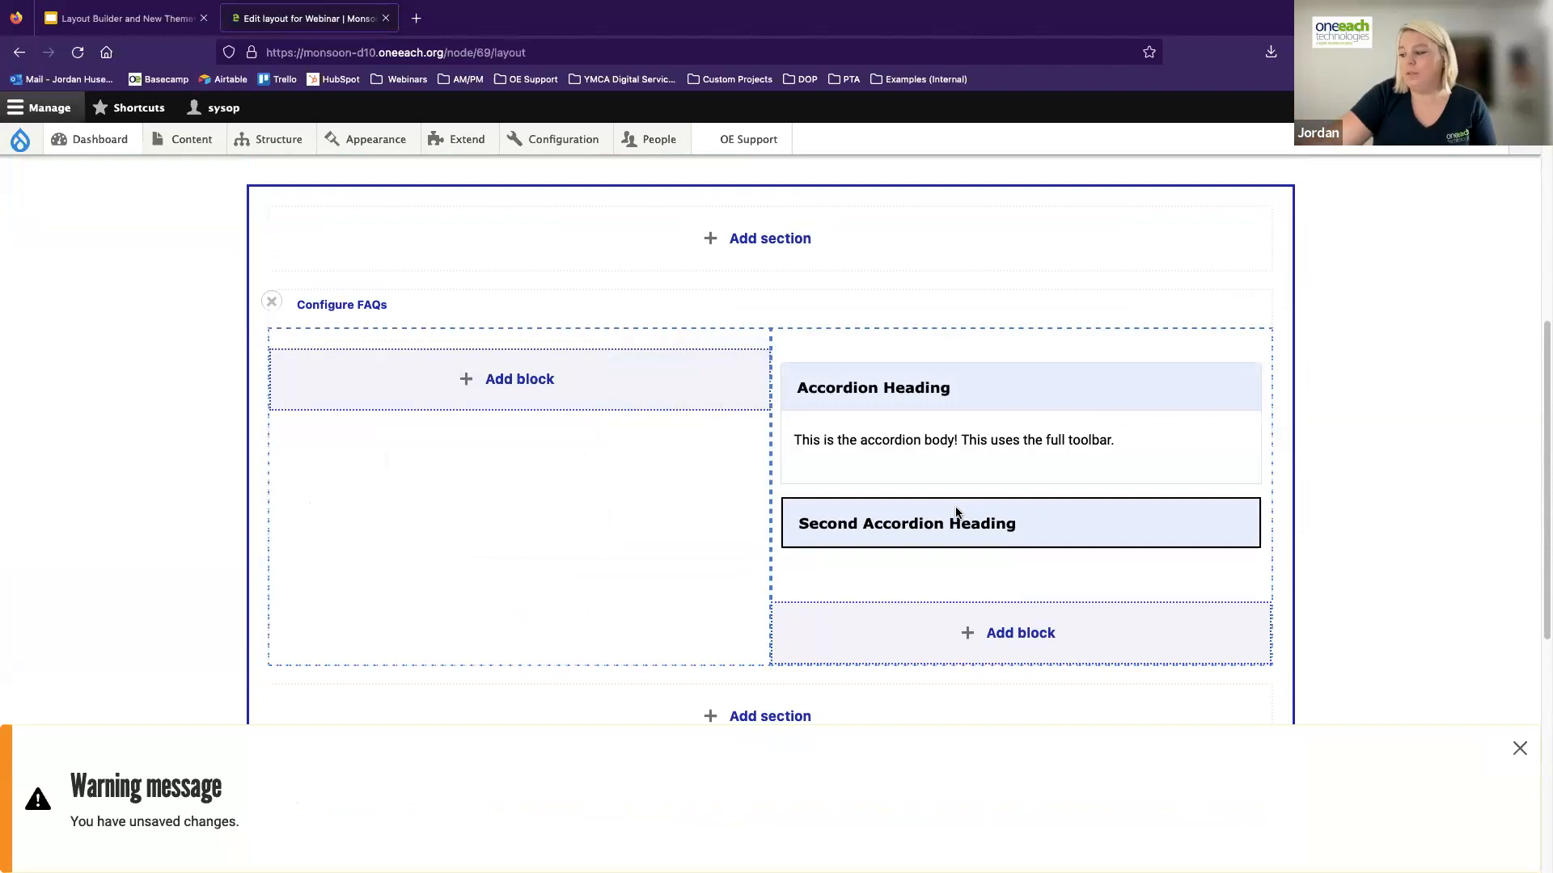
drag(926, 389, 437, 391)
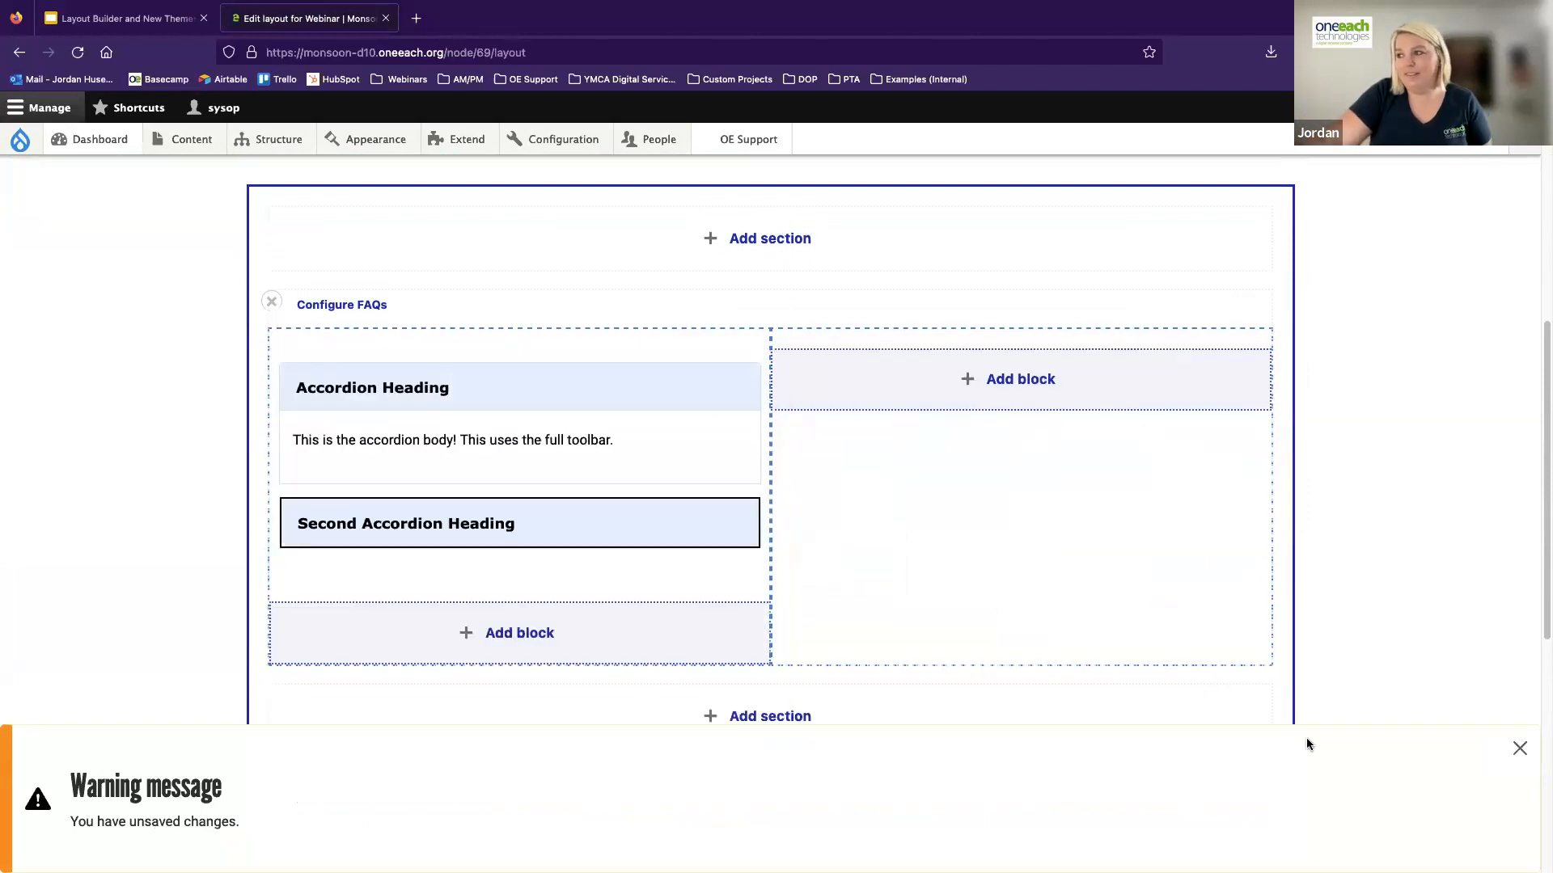
click(1518, 747)
Start a custom Accordion block in the FAQs section's second column, titled "Accordion Block Title" with the title displayed
click(1001, 379)
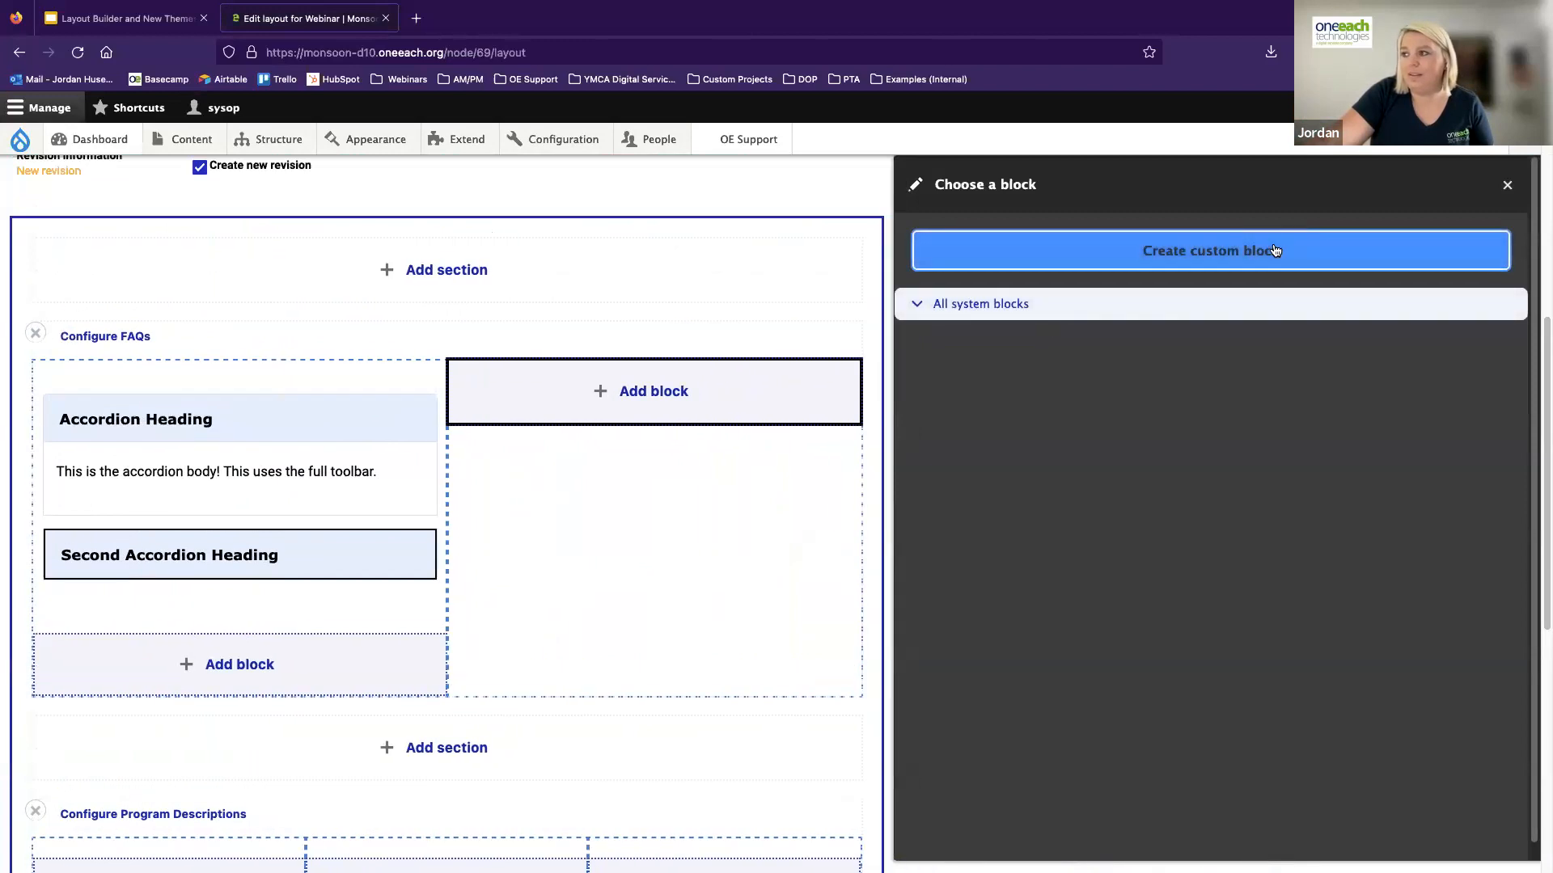
click(1219, 252)
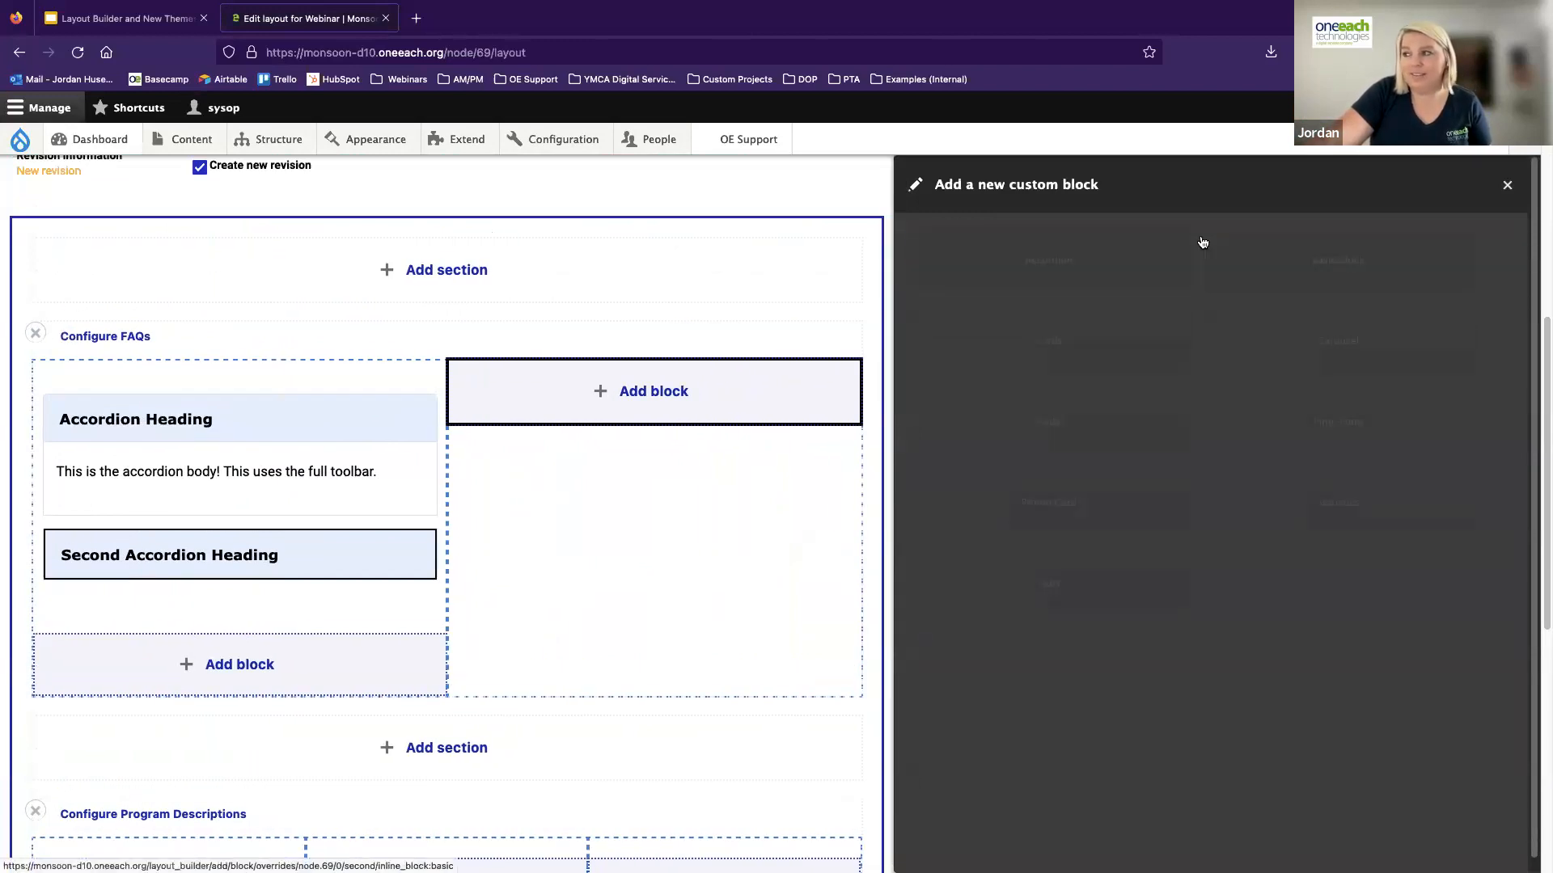
click(1039, 251)
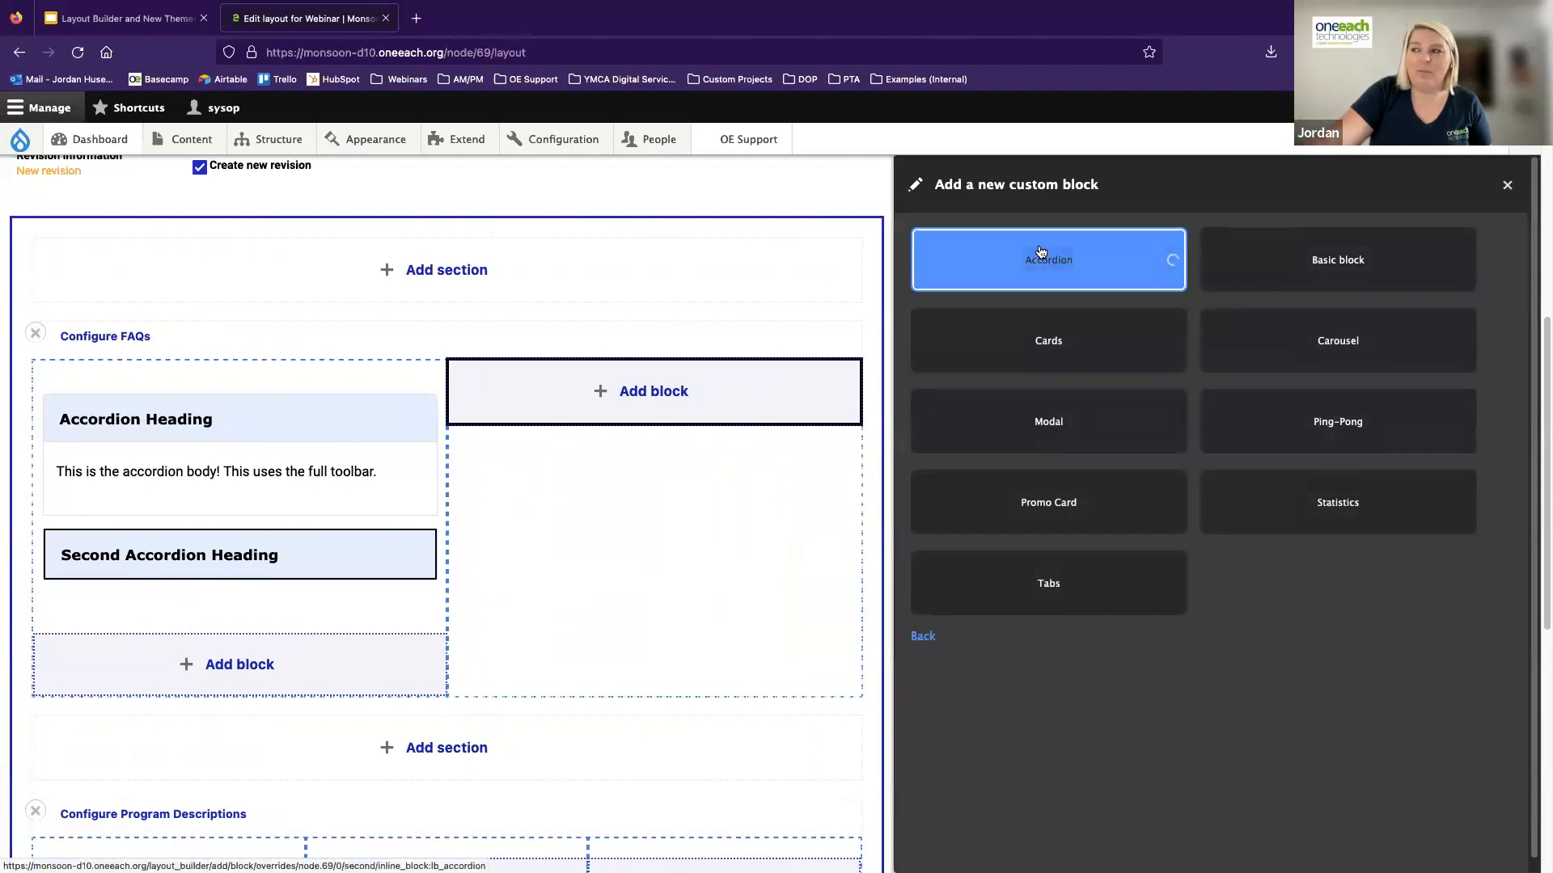
click(959, 386)
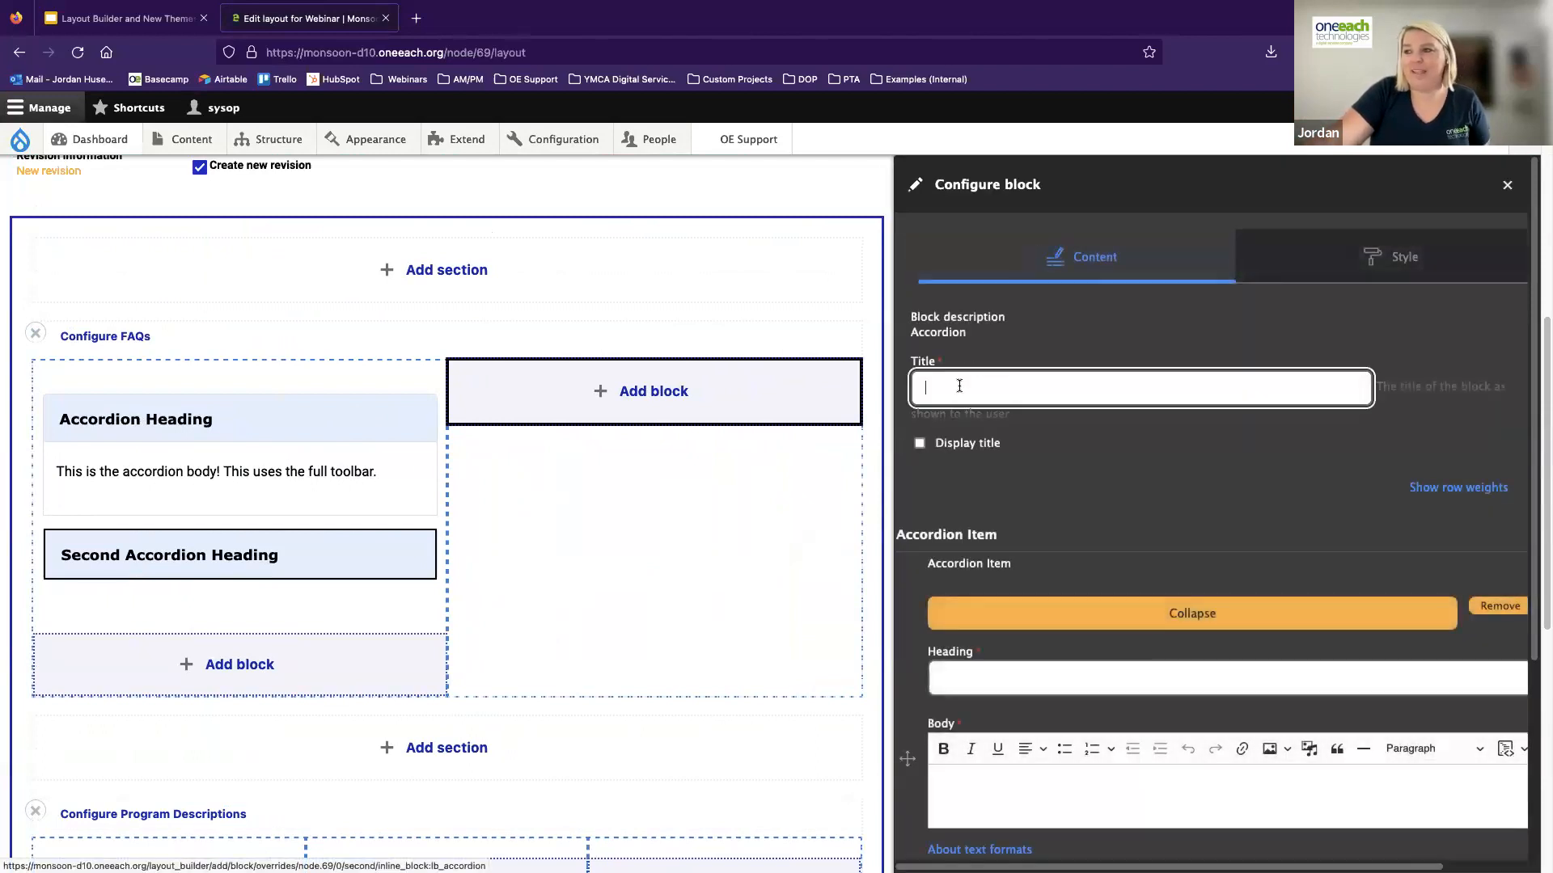
text(Acc)
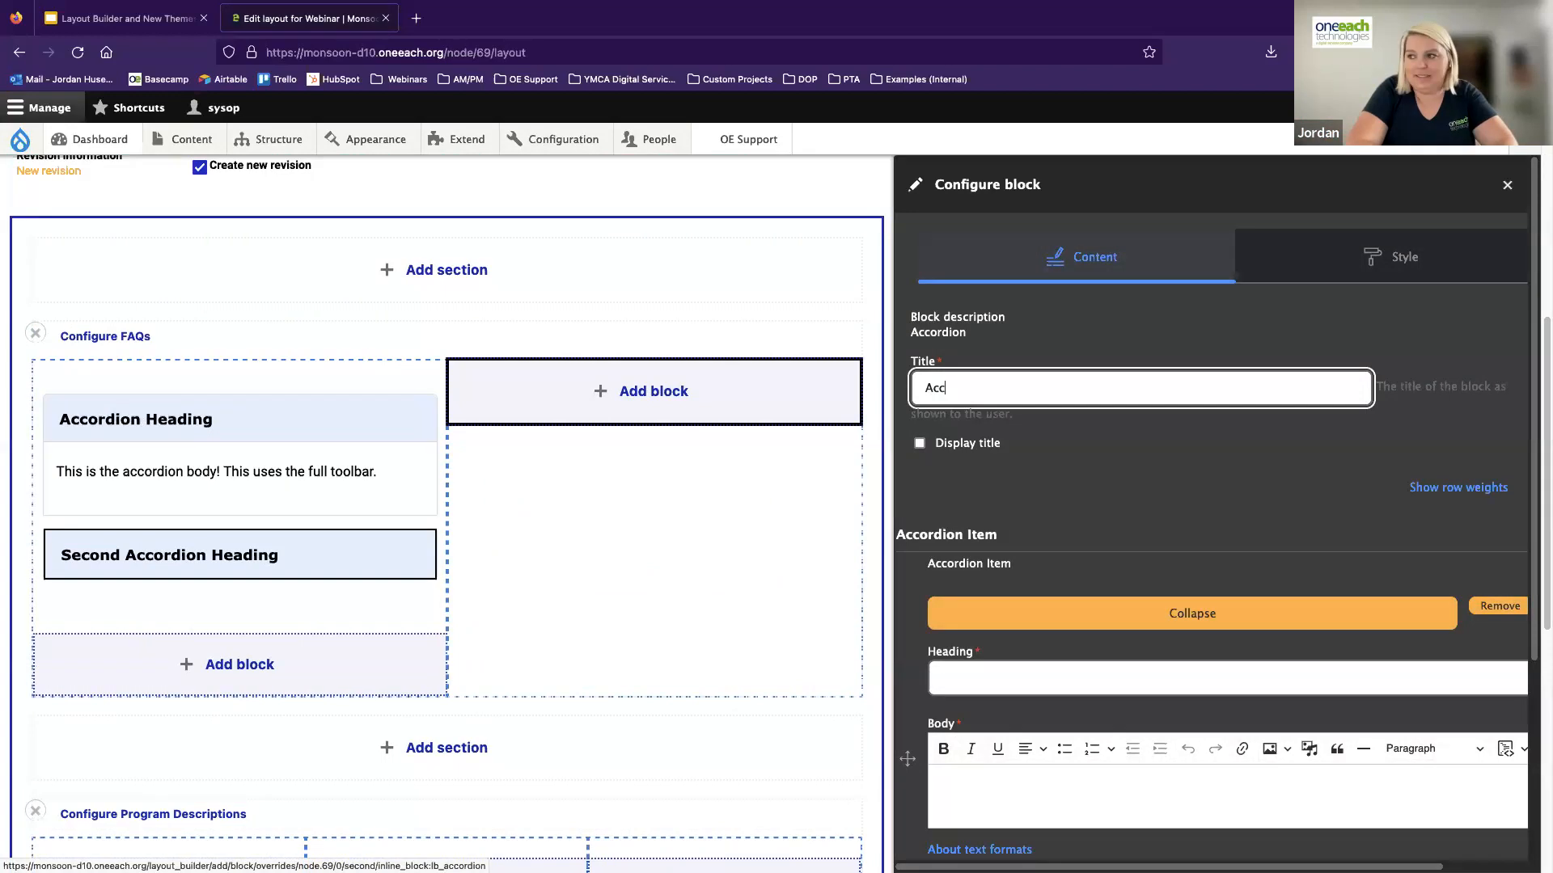
text(ordion Block Tit)
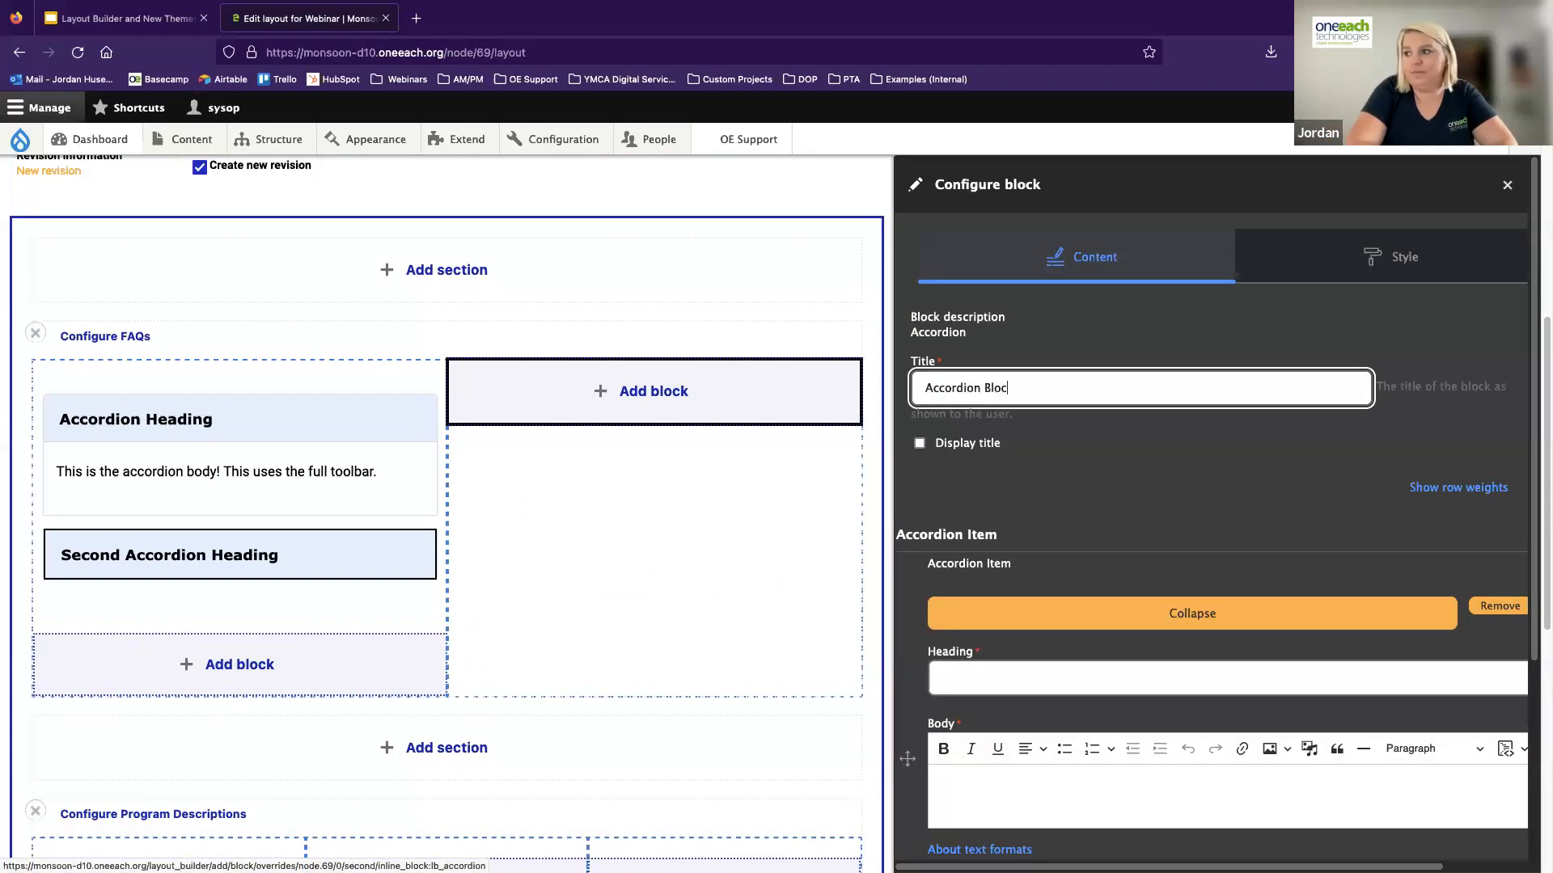
click(920, 442)
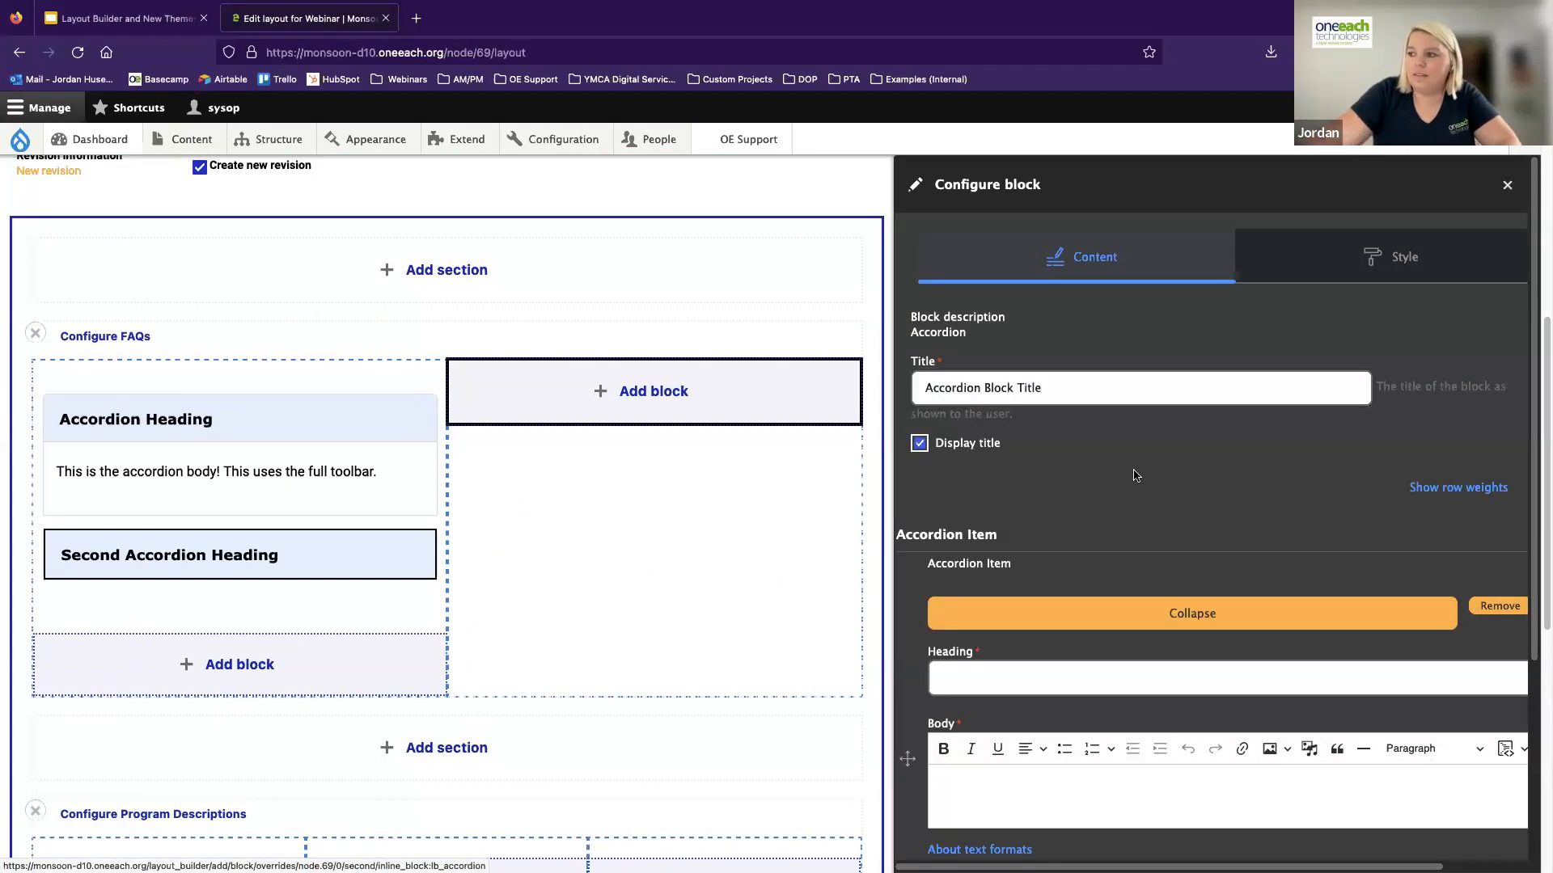
Fill the accordion item with the heading "I am a heading!" and the body "This is the body area!", and add the block
scroll(1040, 595, down, 1)
click(1040, 594)
text(I am a heading)
click(1063, 706)
text(This is the body are)
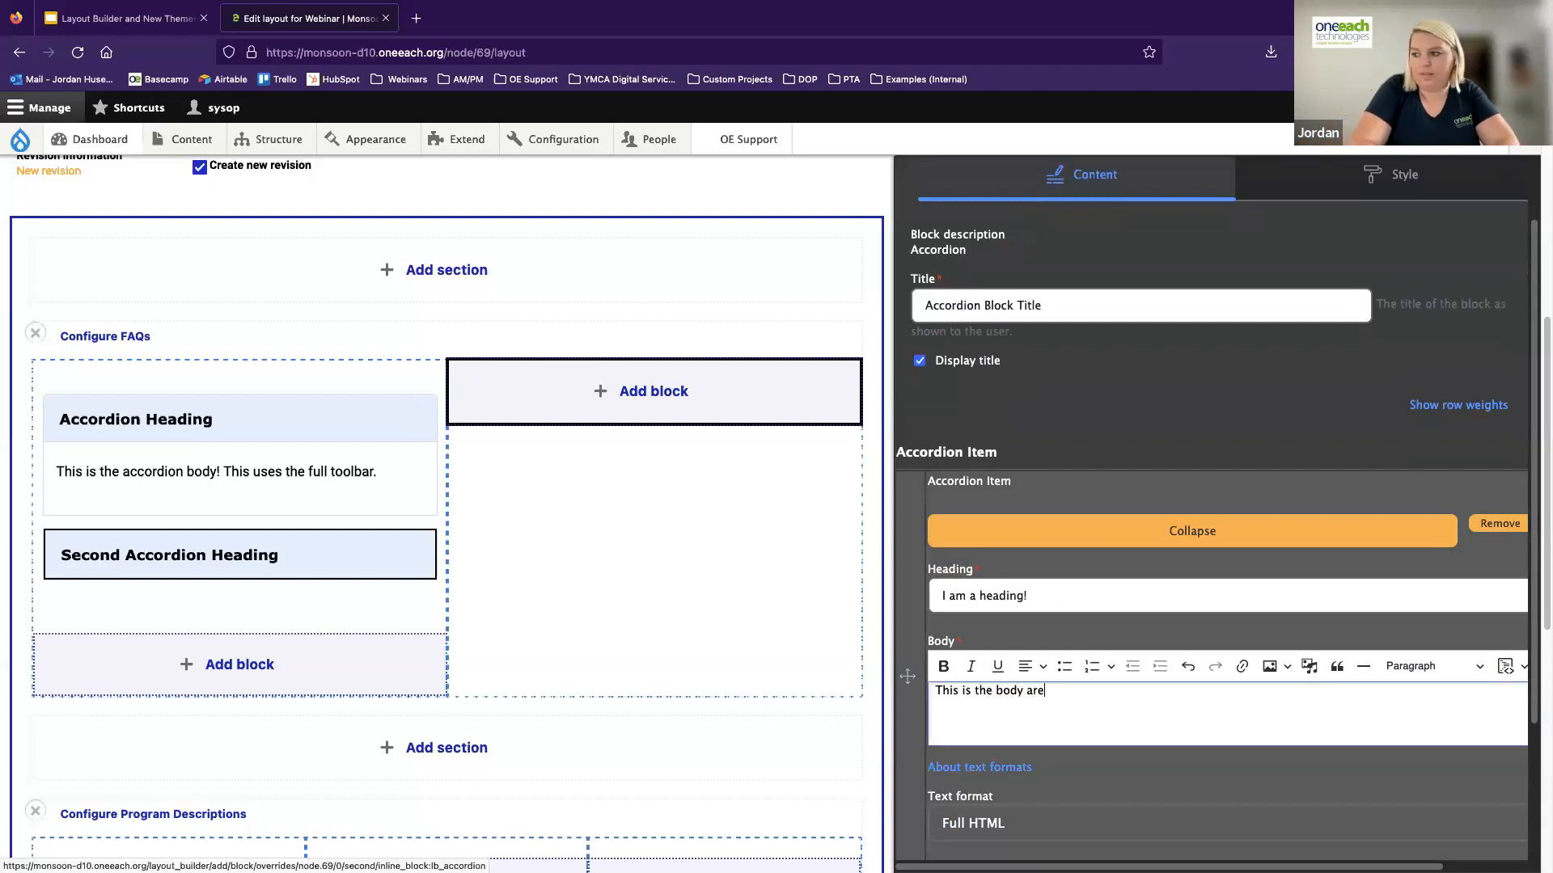
text(a!)
scroll(1144, 805, down, 3)
click(1189, 825)
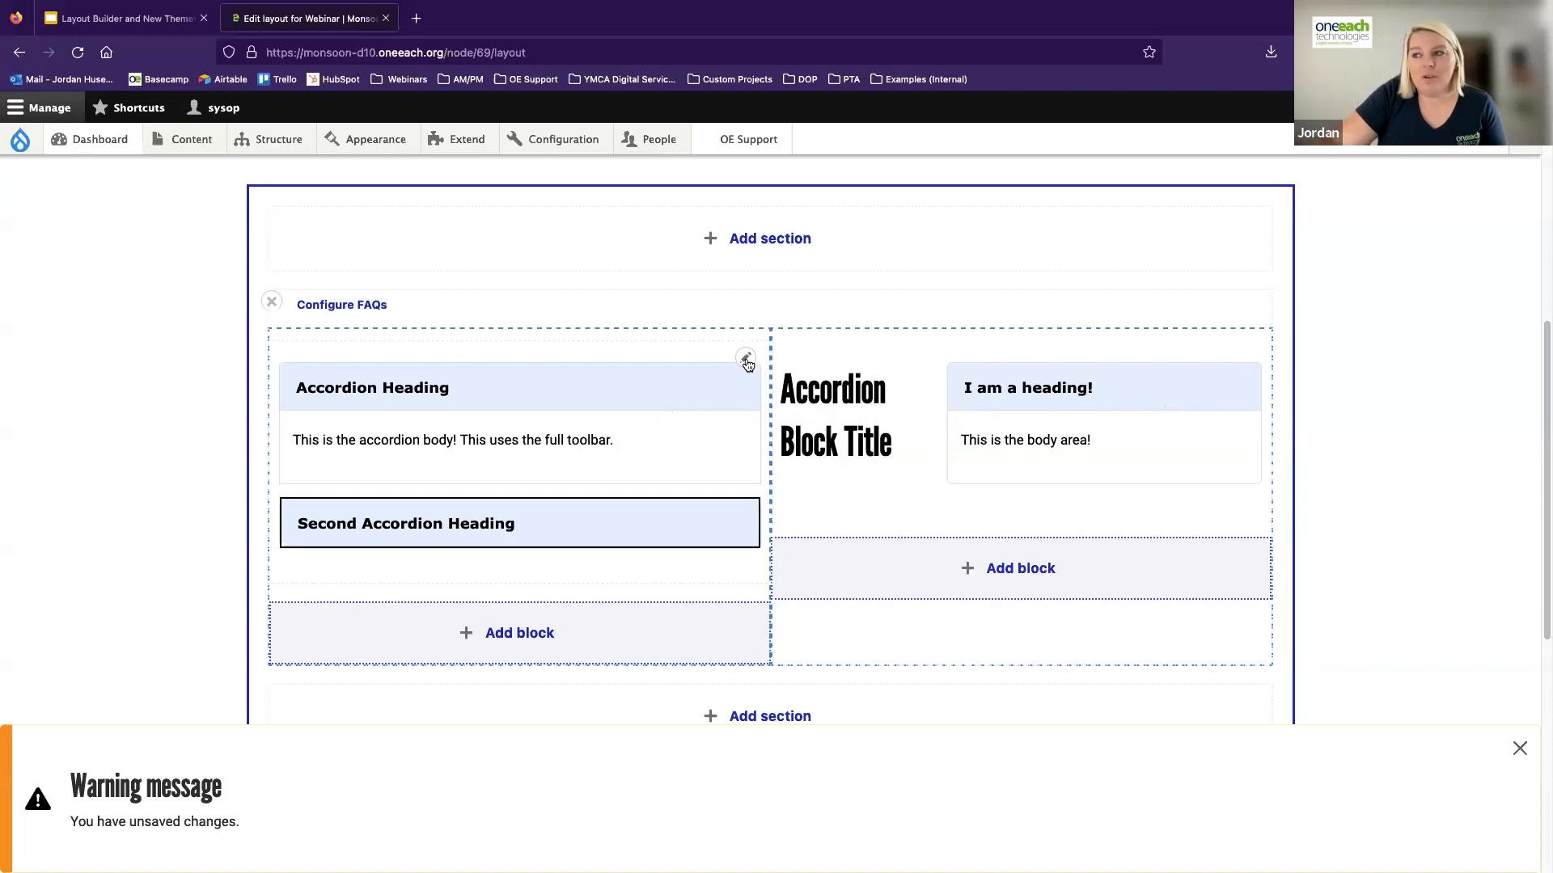
Open the configuration of the first column's accordion block and review its title and item fields
click(747, 361)
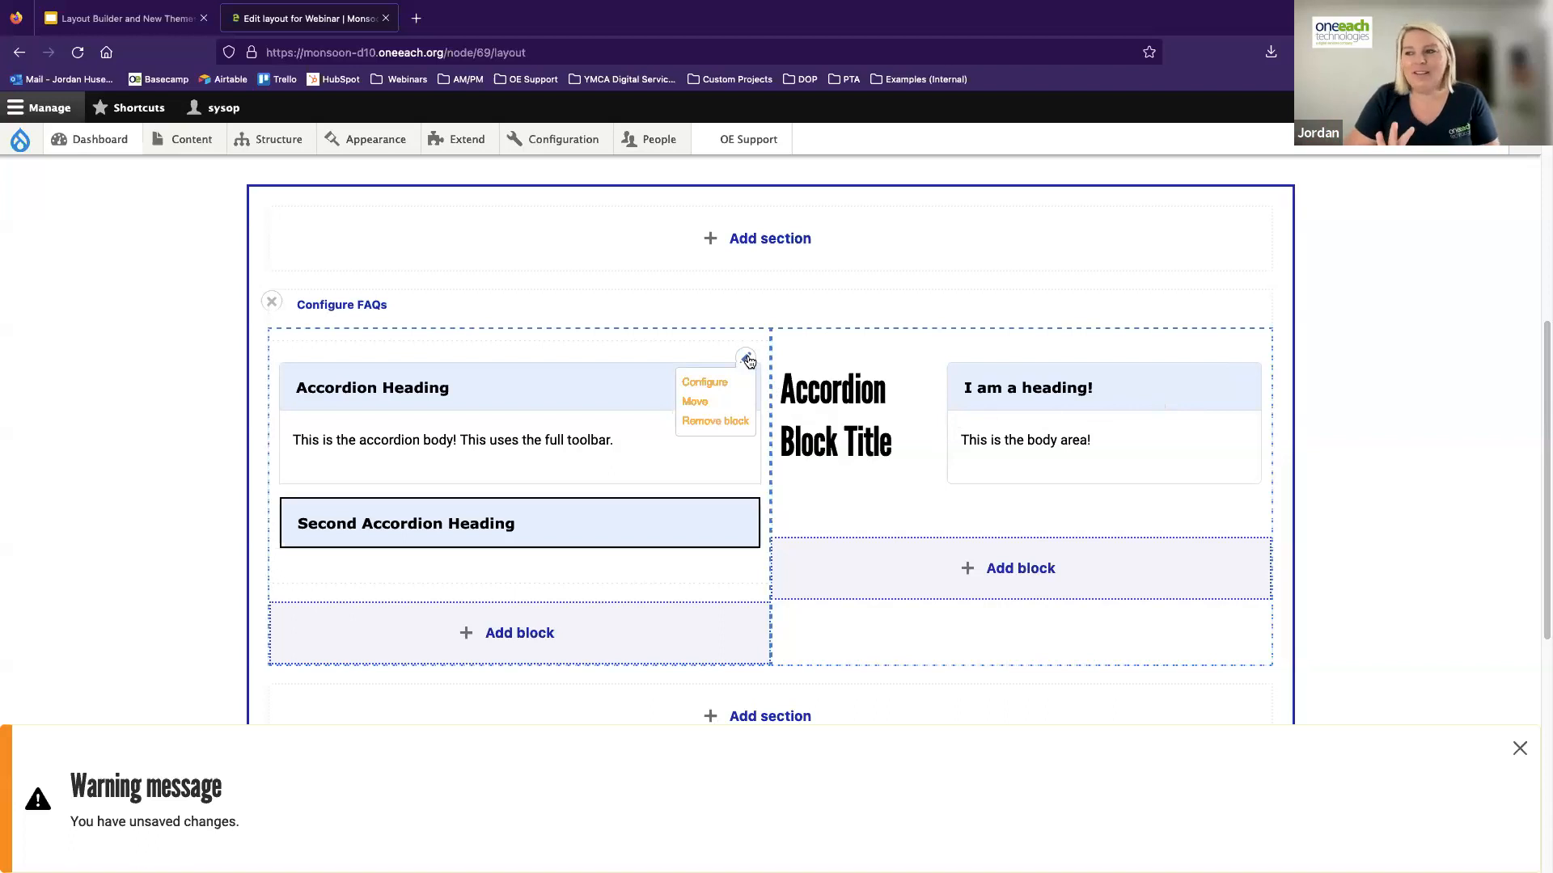
click(715, 385)
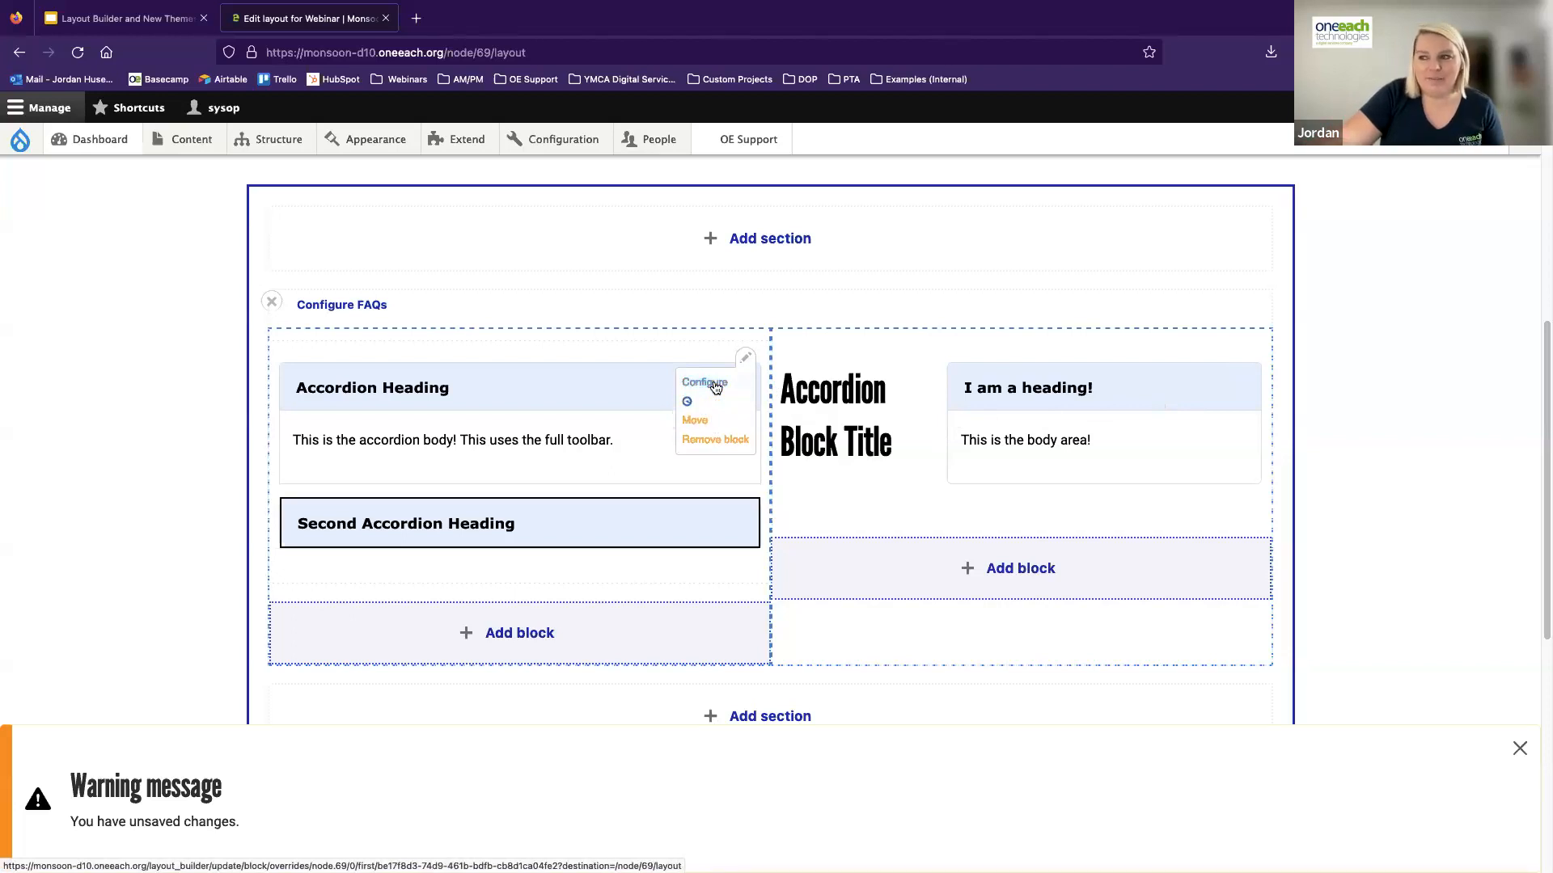
scroll(1162, 550, down, 6)
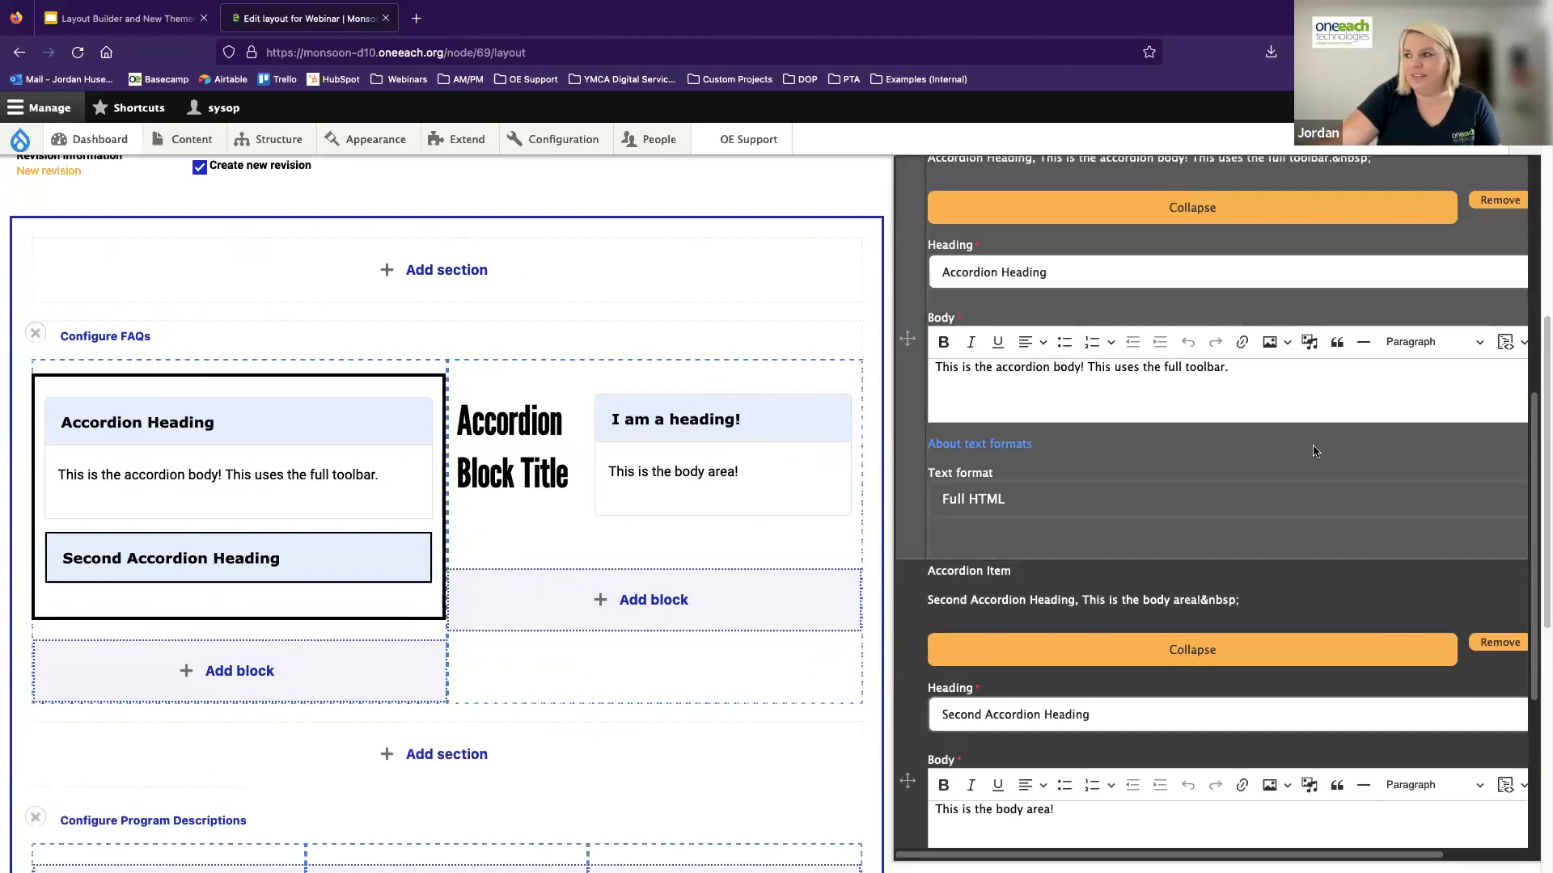
scroll(1314, 450, up, 6)
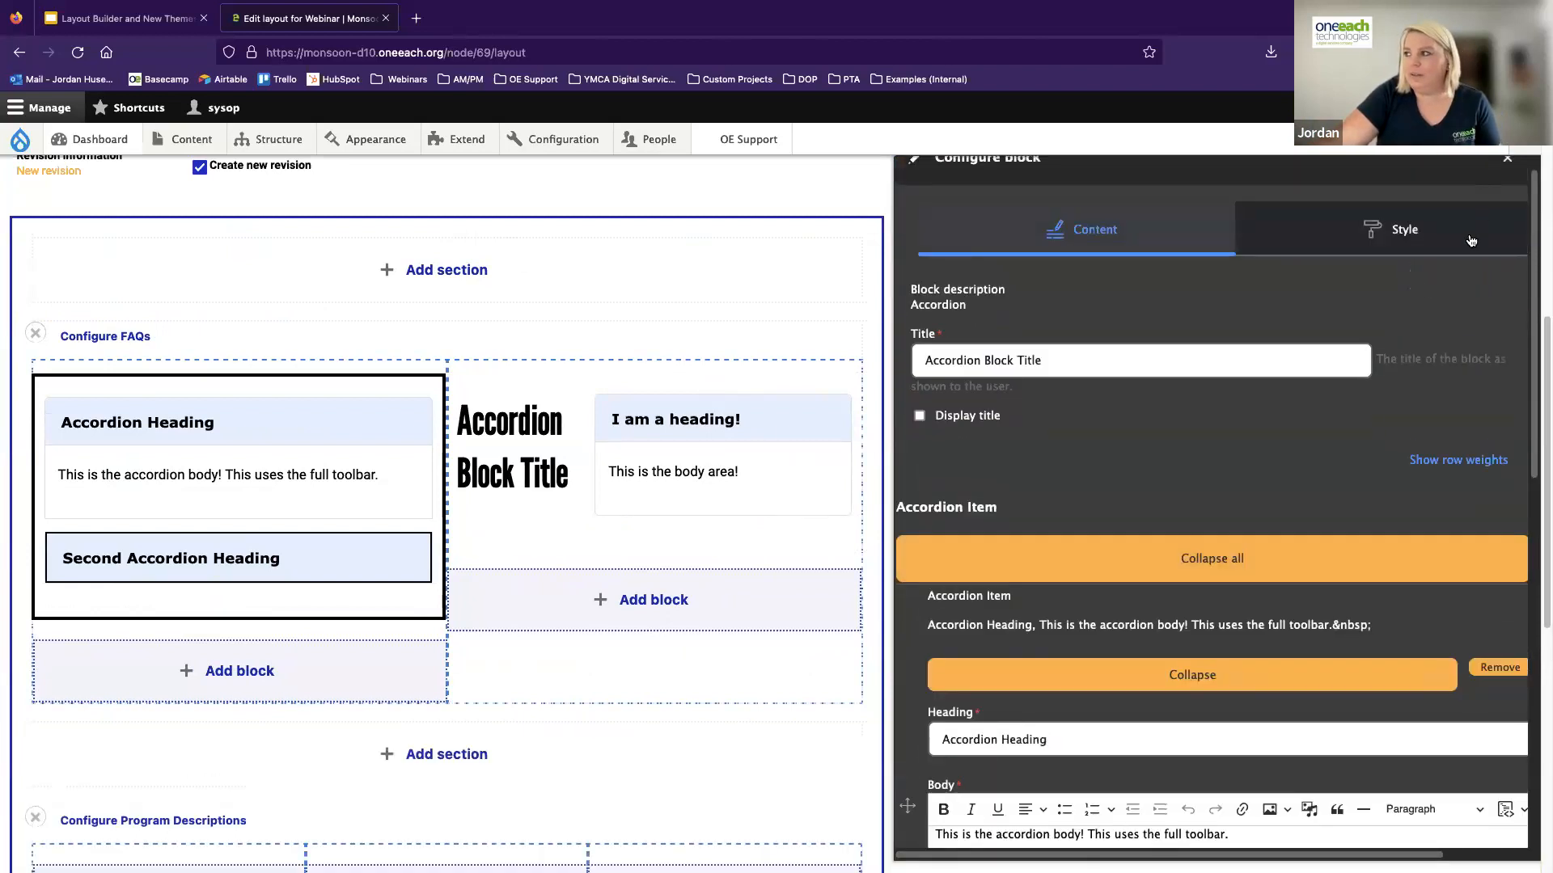
scroll(1470, 241, up, 1)
Turn off the title display for the accordion block in the second column and update the block
click(1245, 357)
click(1205, 384)
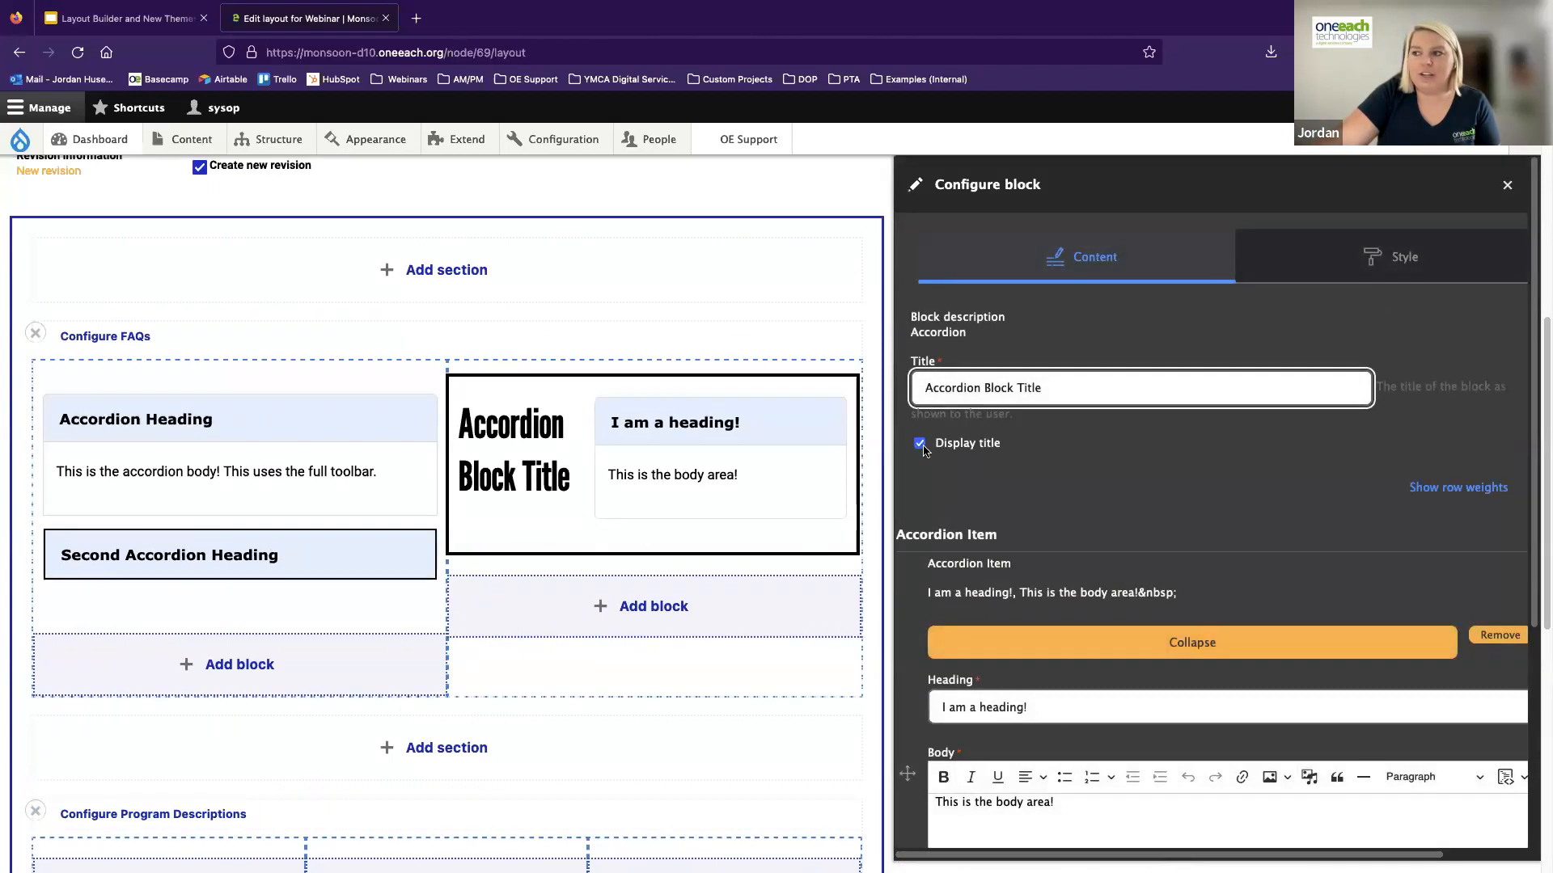
scroll(1145, 529, down, 5)
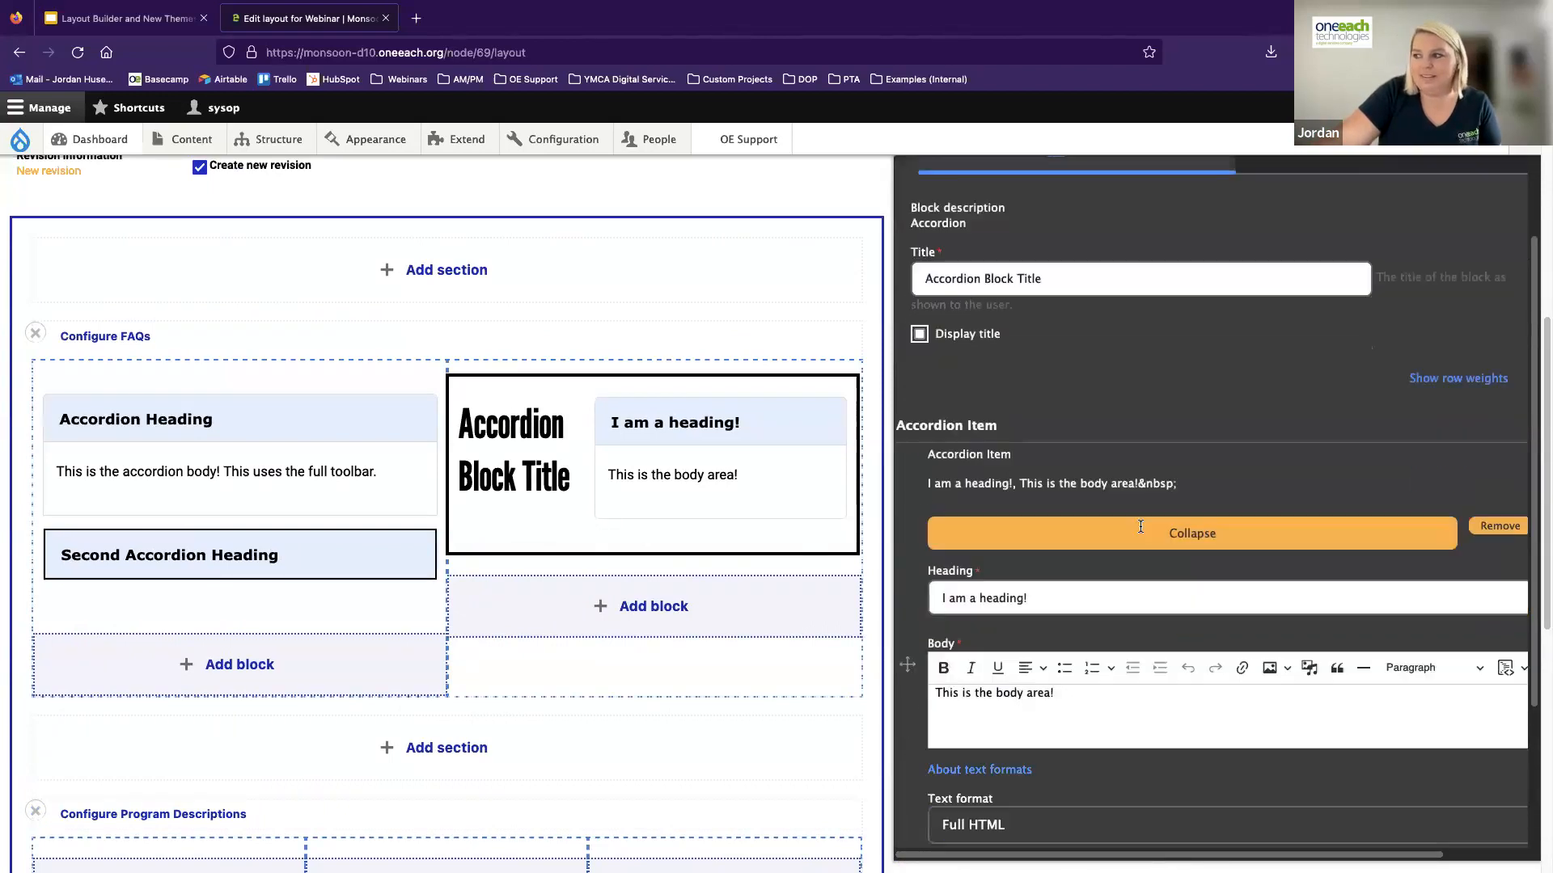
scroll(1143, 835, down, 1)
click(1213, 819)
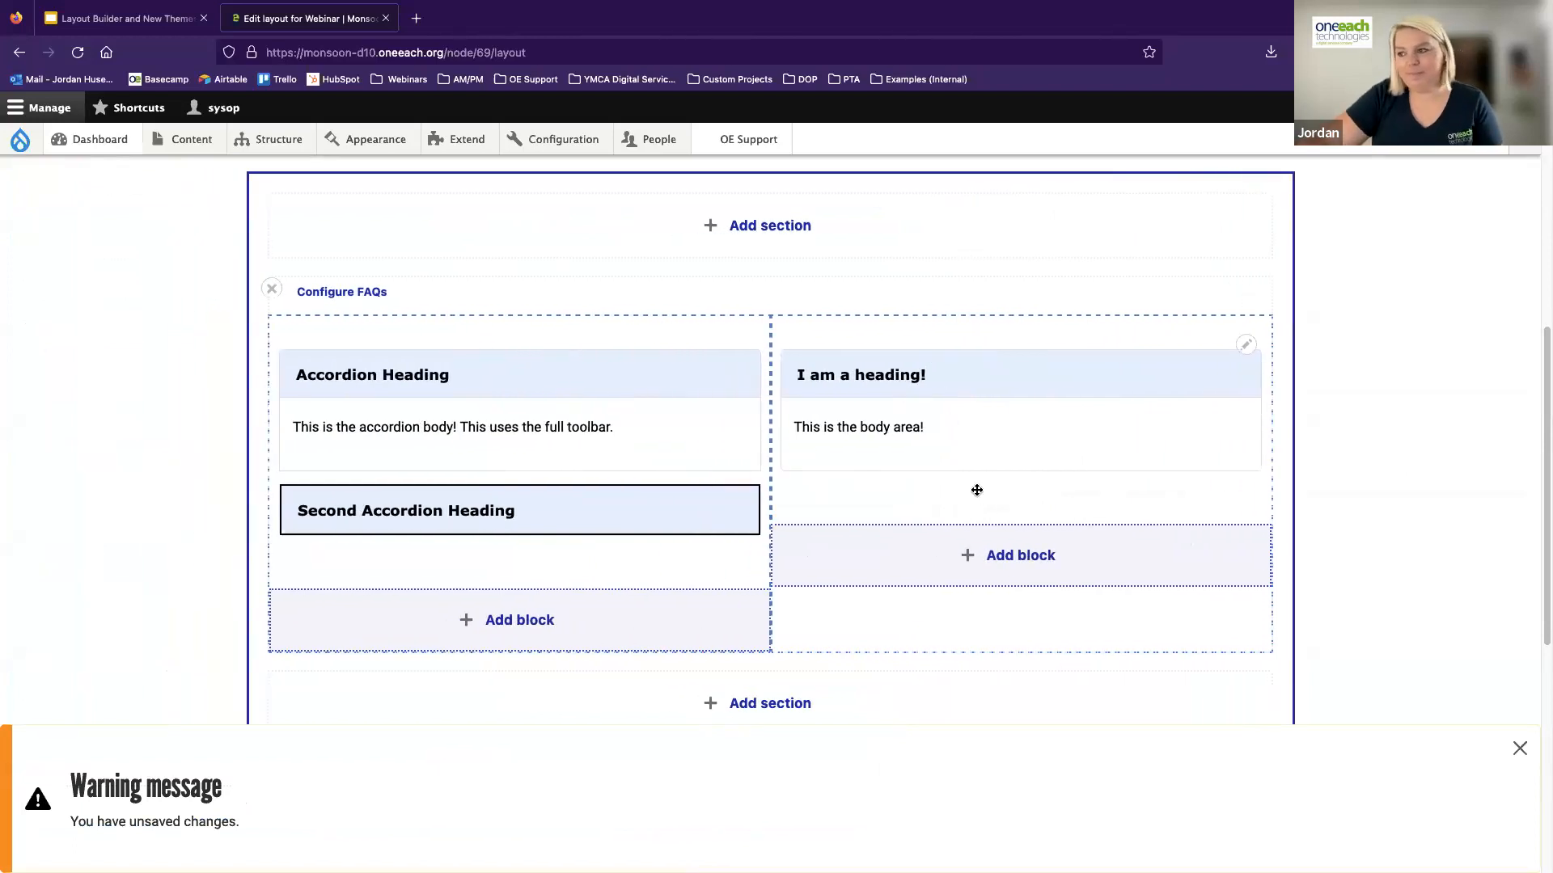
scroll(865, 466, down, 2)
scroll(866, 468, down, 2)
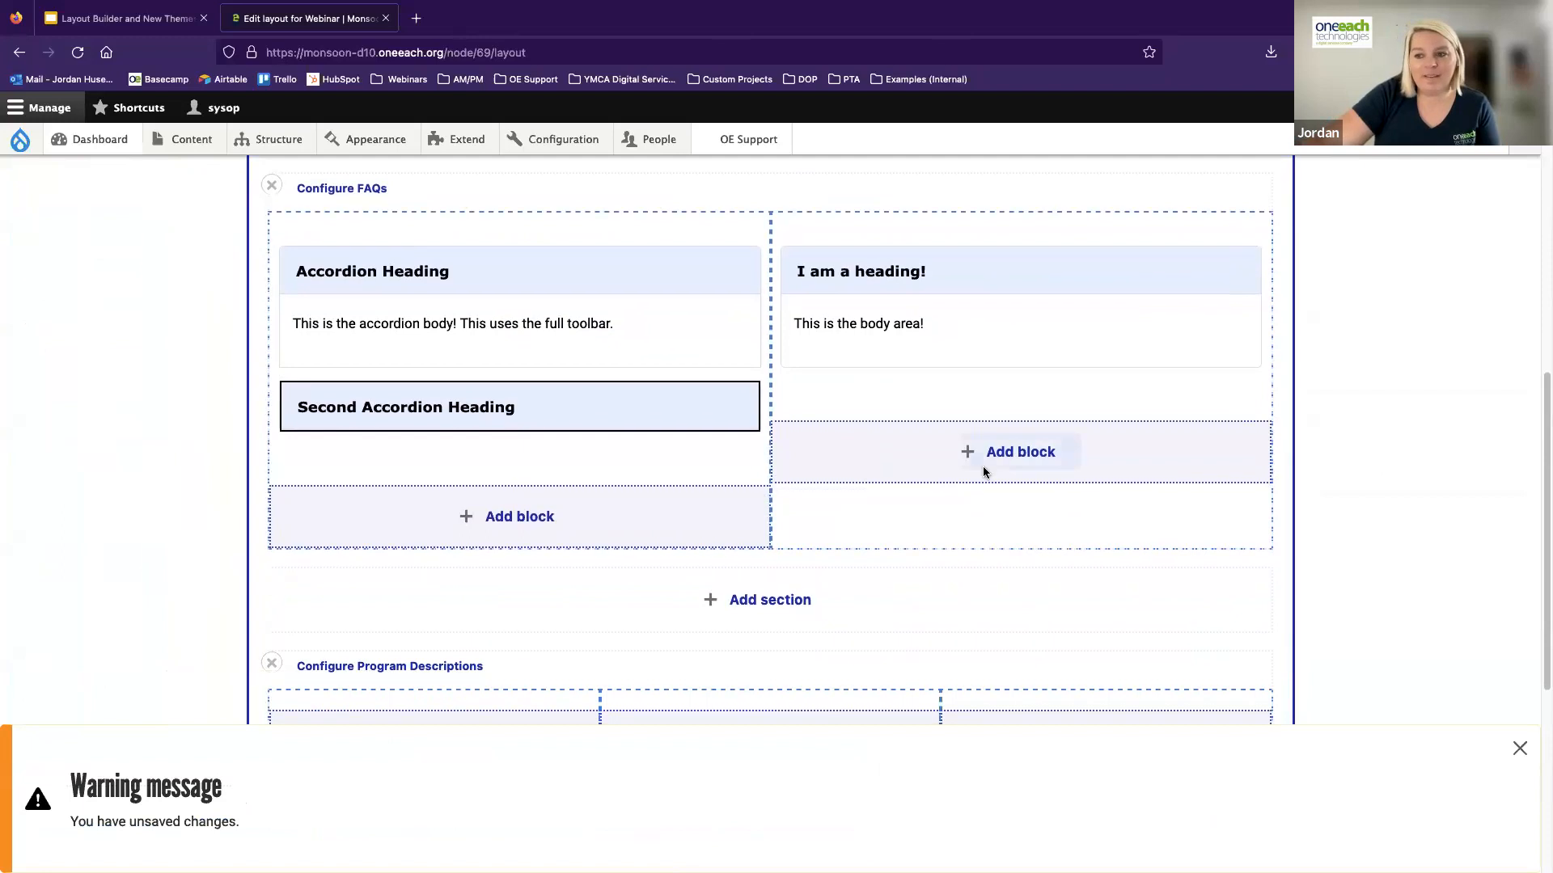
scroll(720, 444, down, 1)
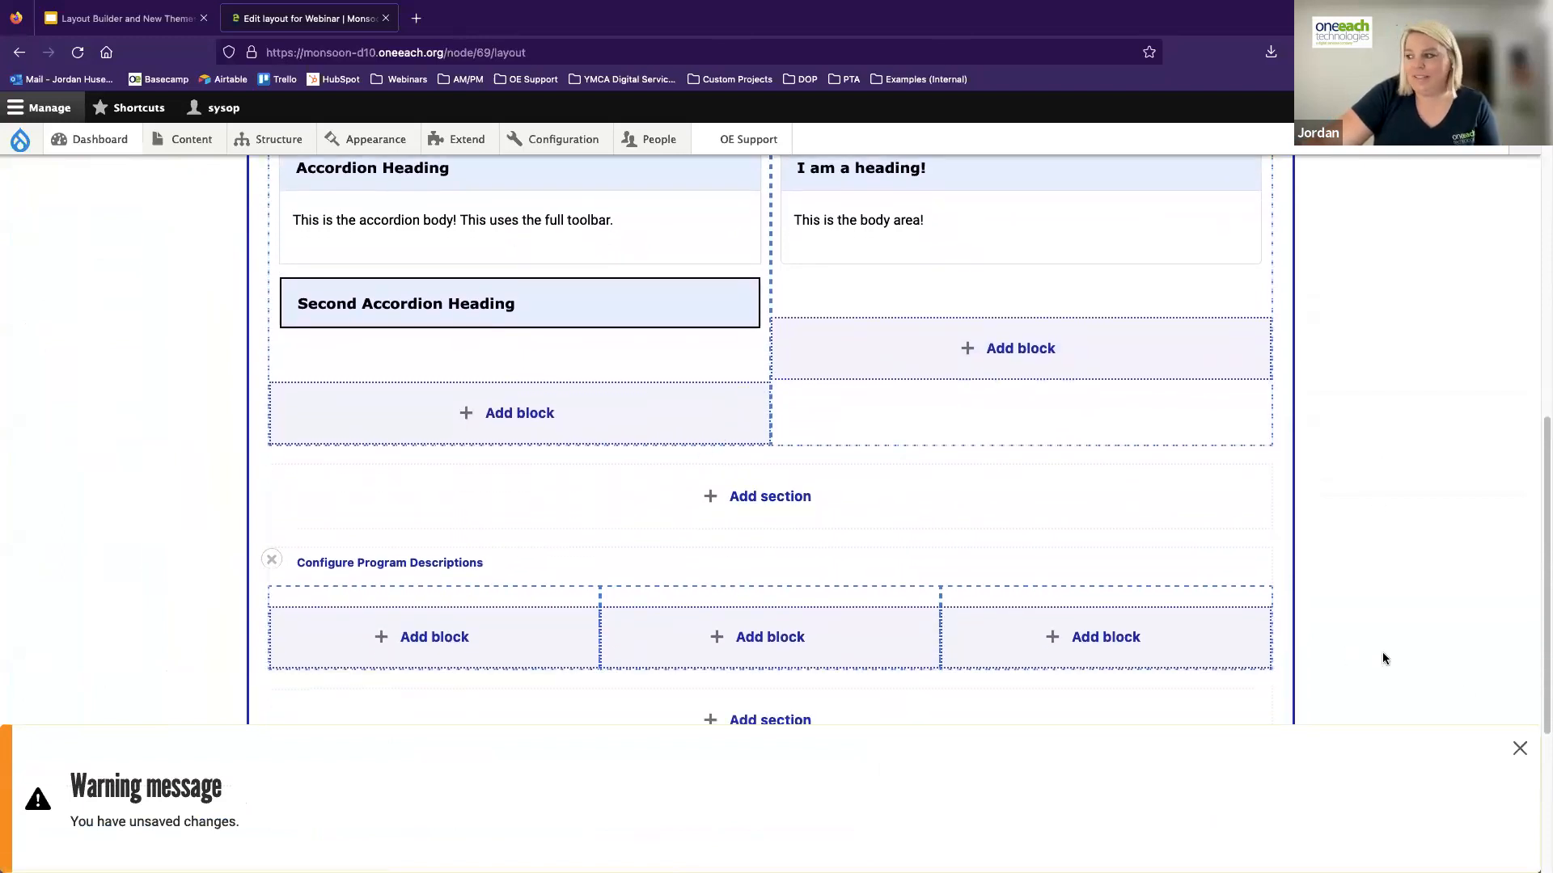
Start a custom Cards block in the Program Descriptions section's first column, titled "Summer Program Infomation"
click(1520, 748)
scroll(425, 568, down, 2)
scroll(426, 568, down, 1)
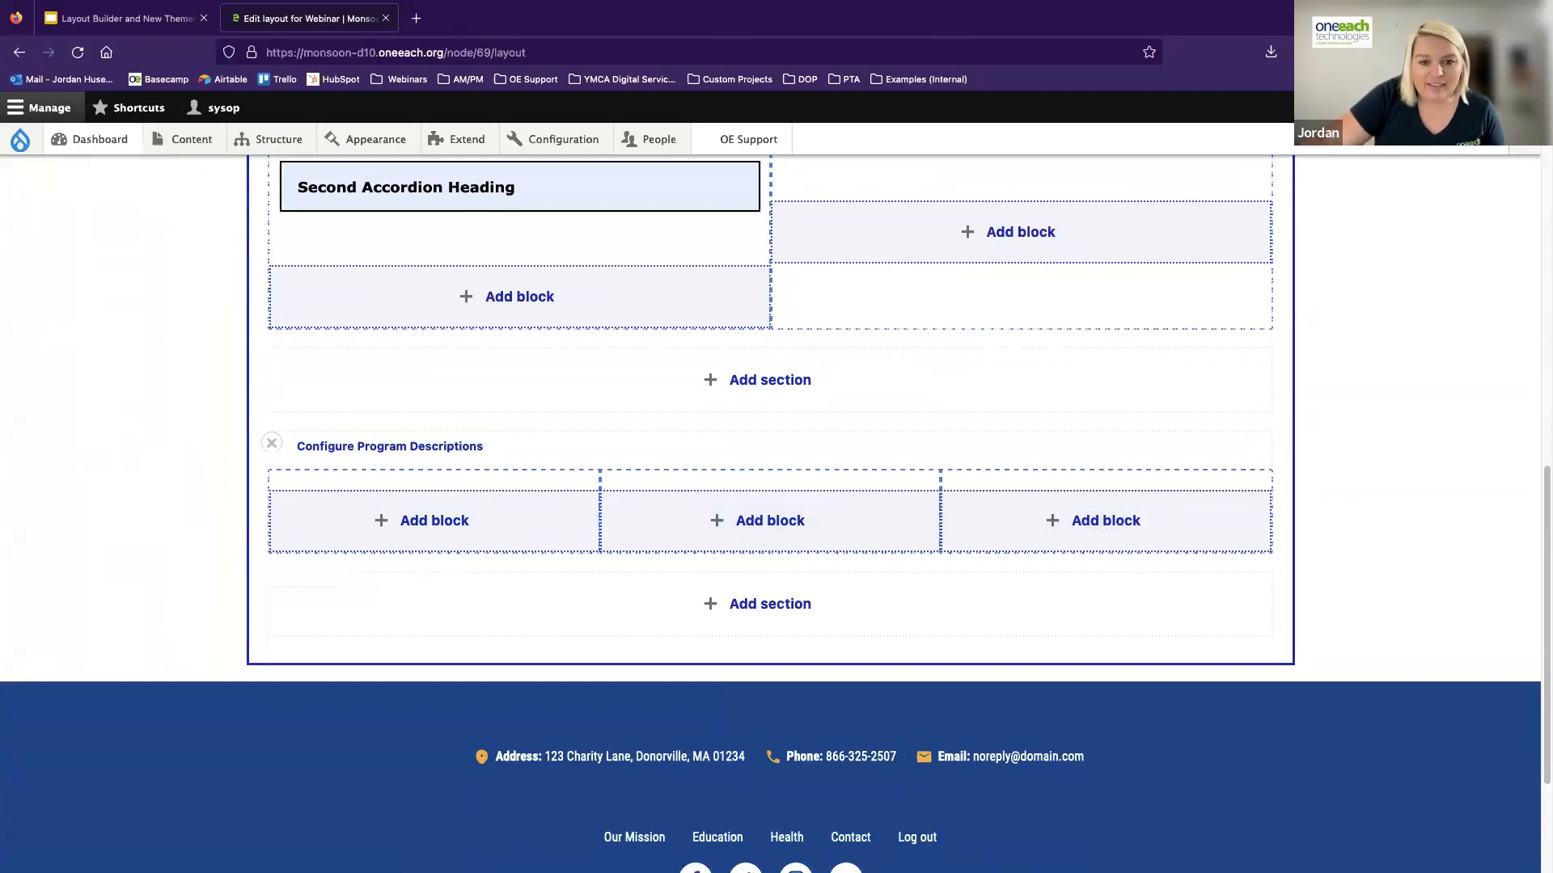
click(414, 525)
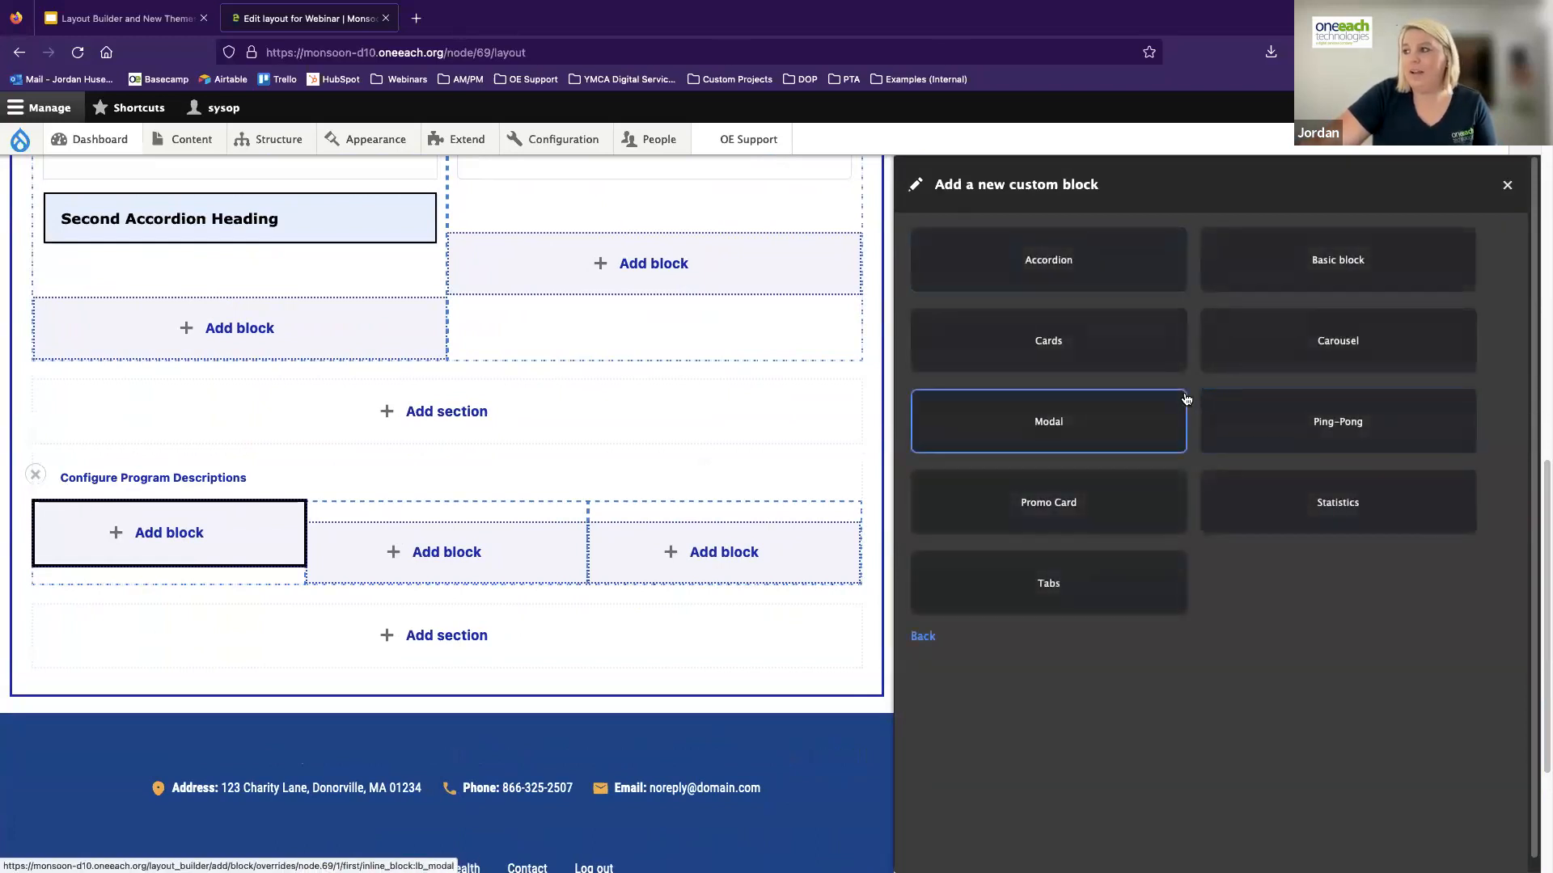
click(1041, 346)
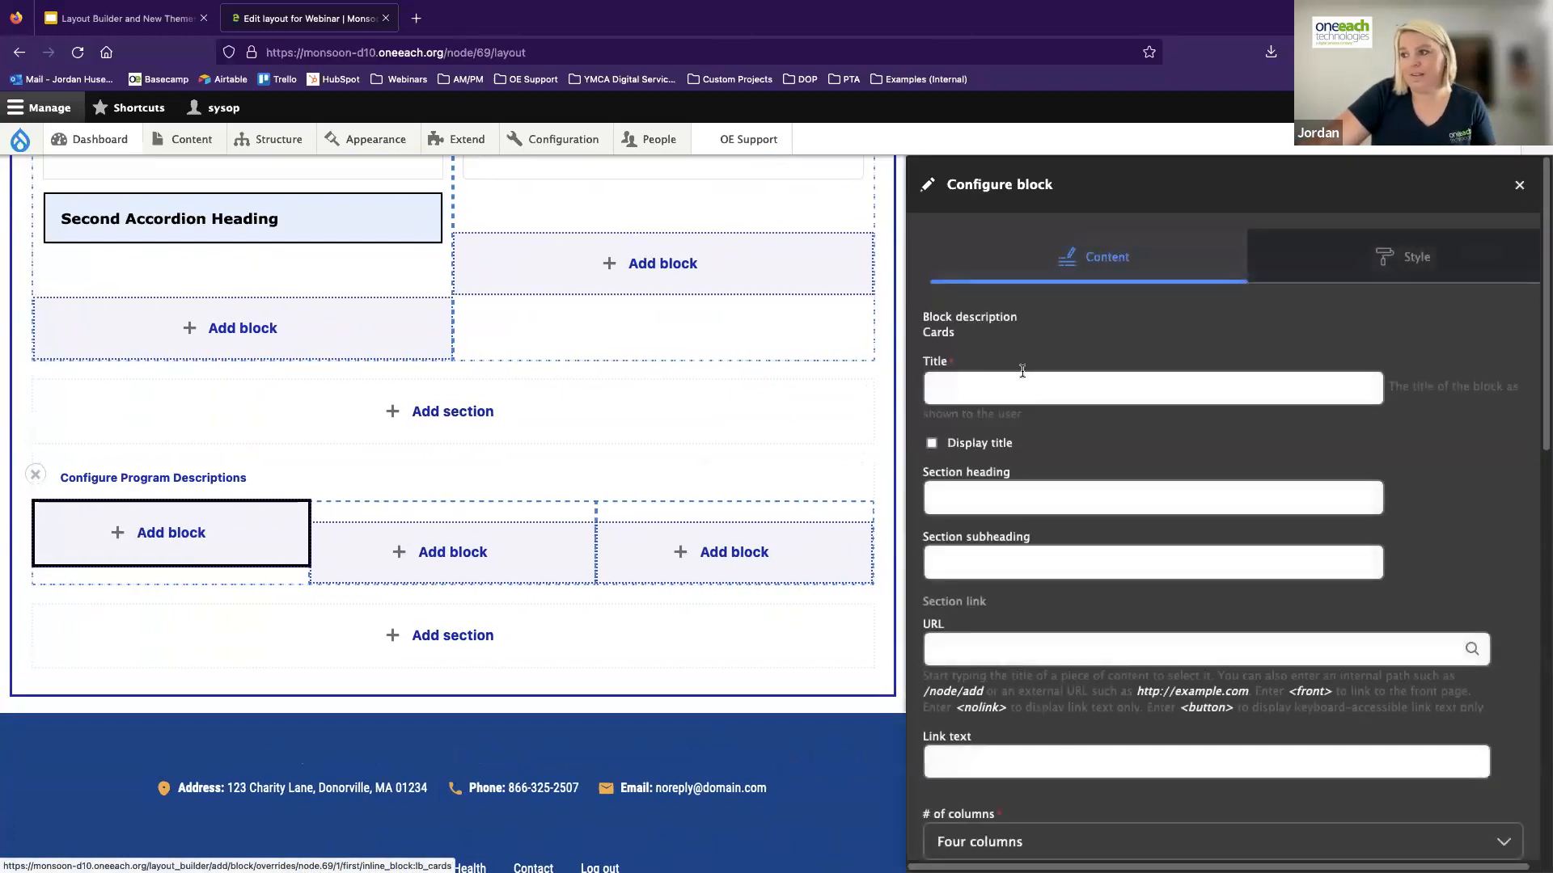
scroll(1016, 364, down, 1)
click(1001, 353)
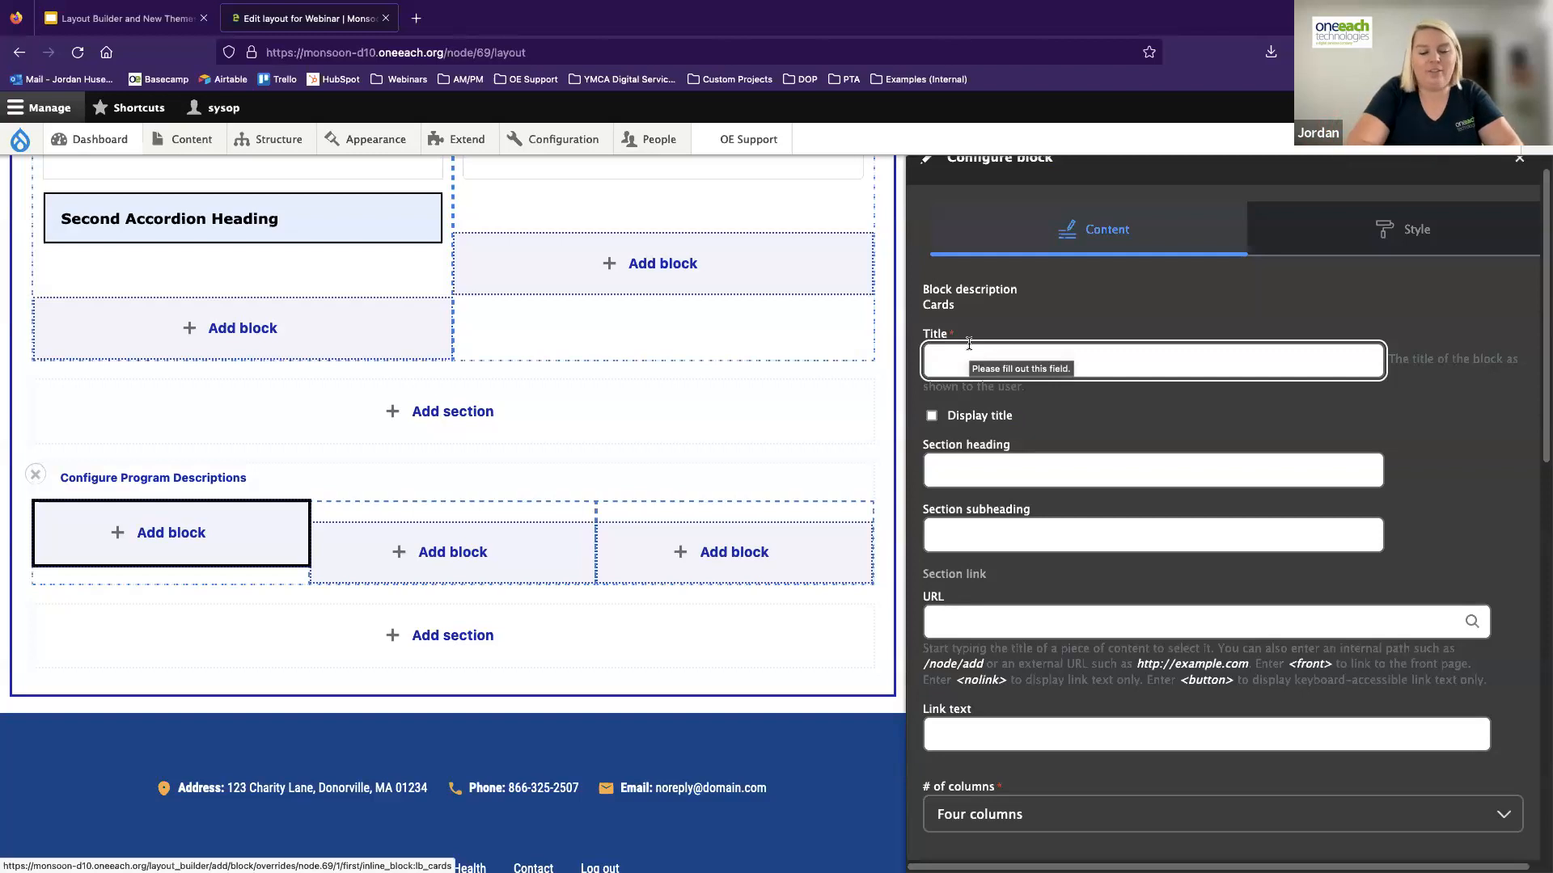
text(Summer Program Infomration)
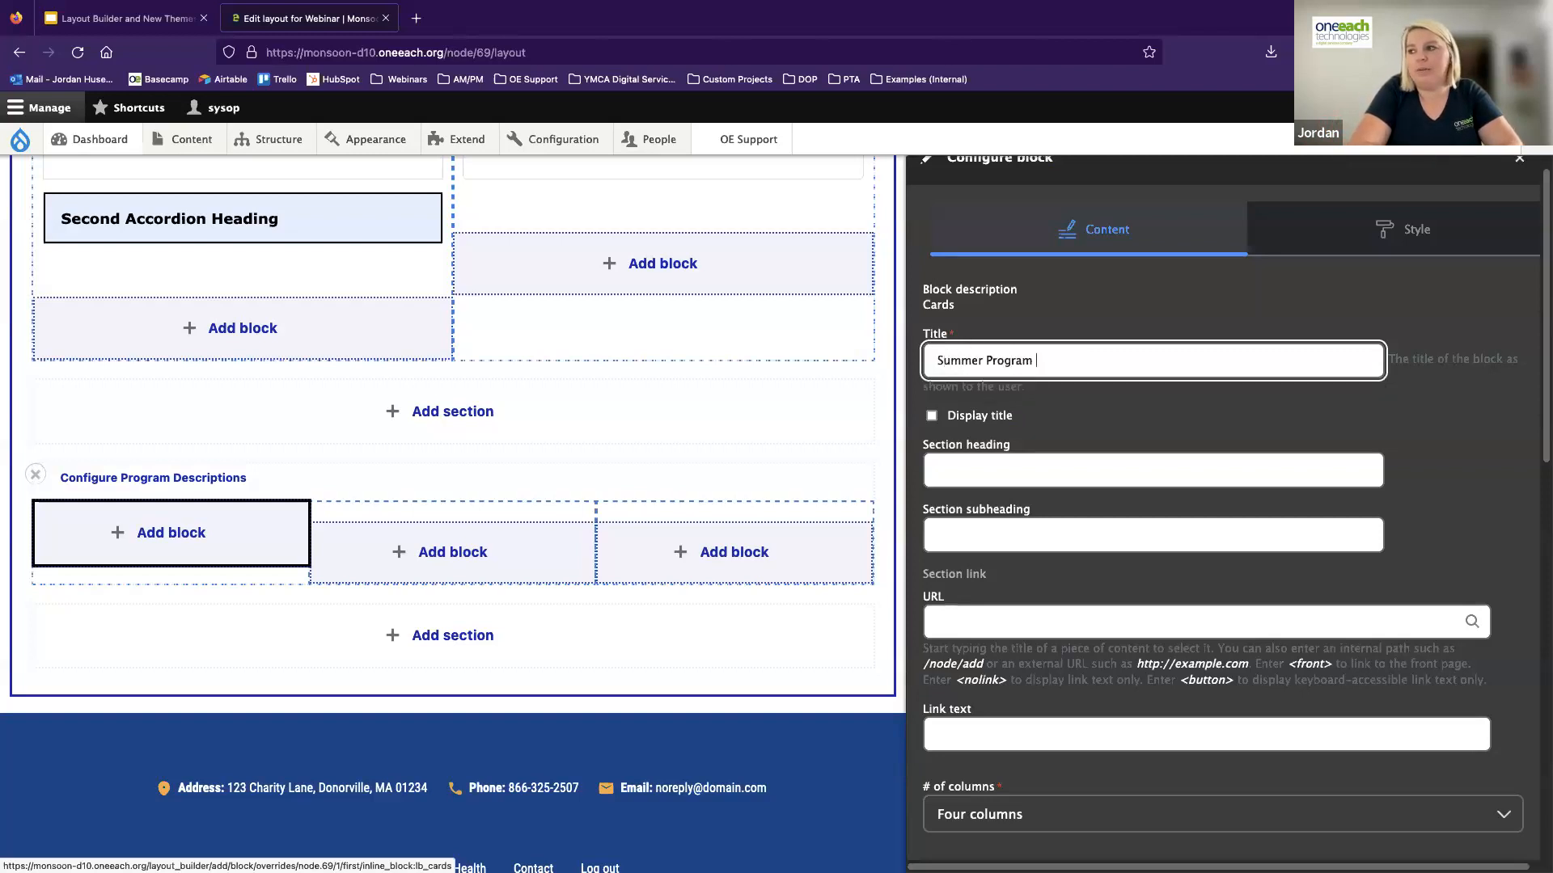
key(BackSpace)
text(ation)
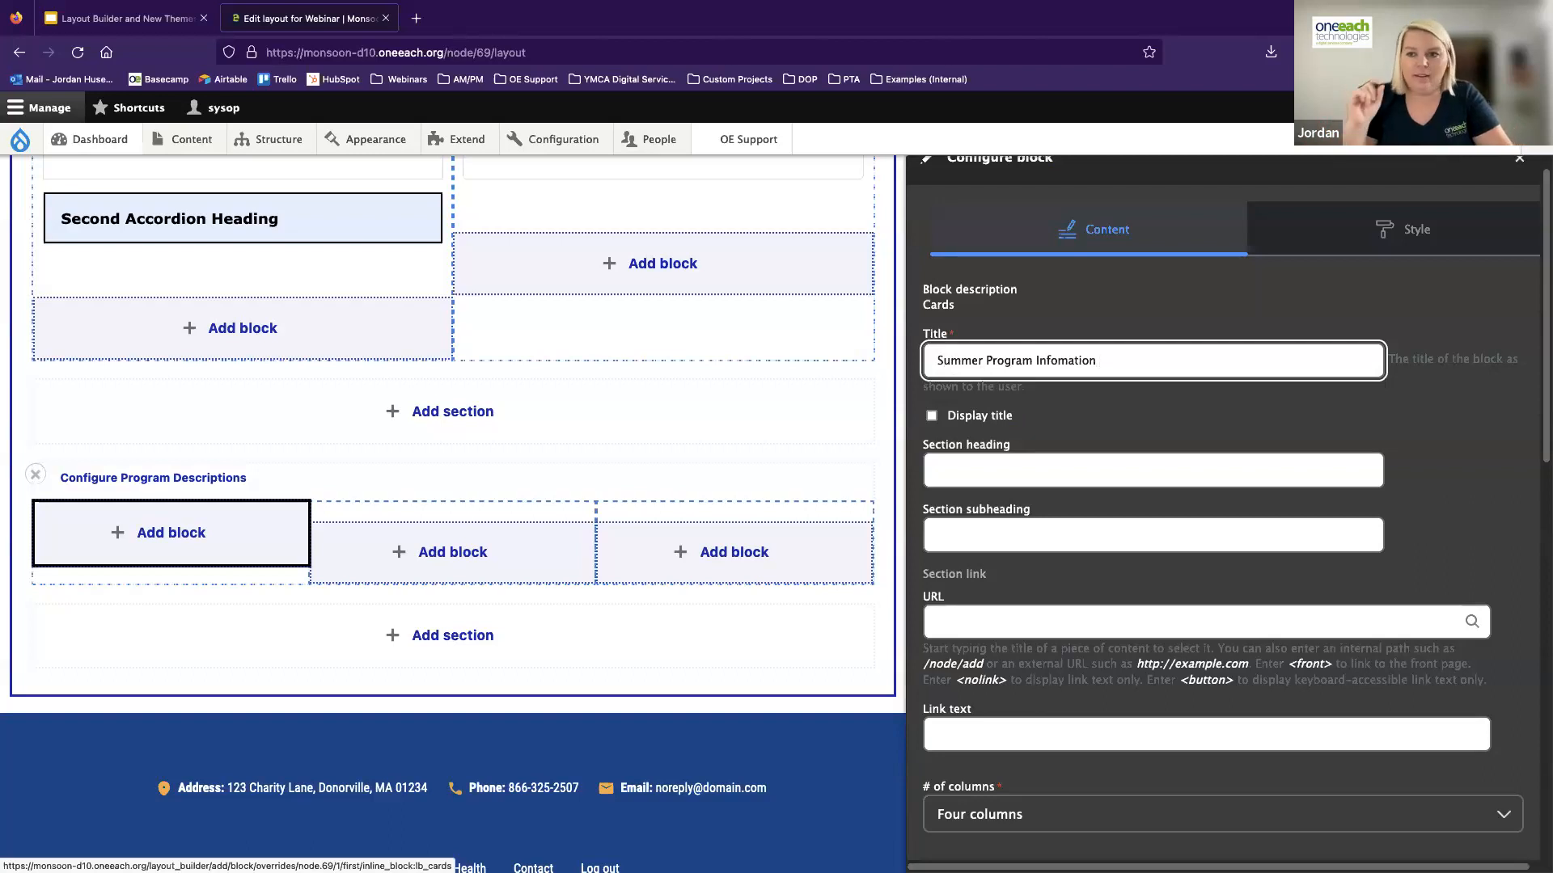
Give the Cards block the section heading "Section Heading" and the subheading "Section Subheading"
click(950, 459)
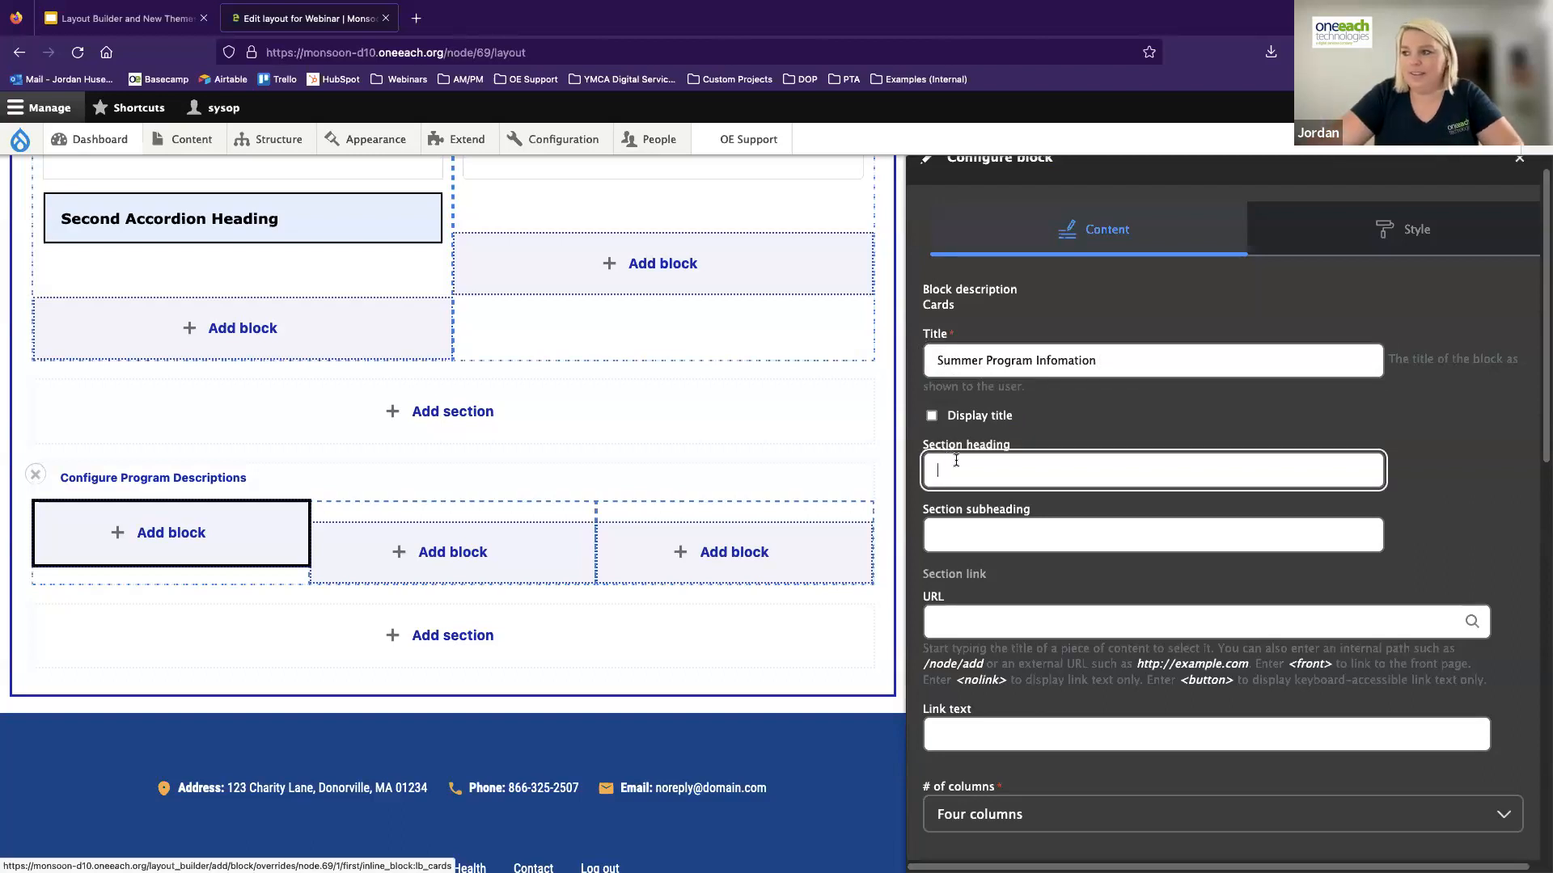
text(Section Heading)
click(979, 526)
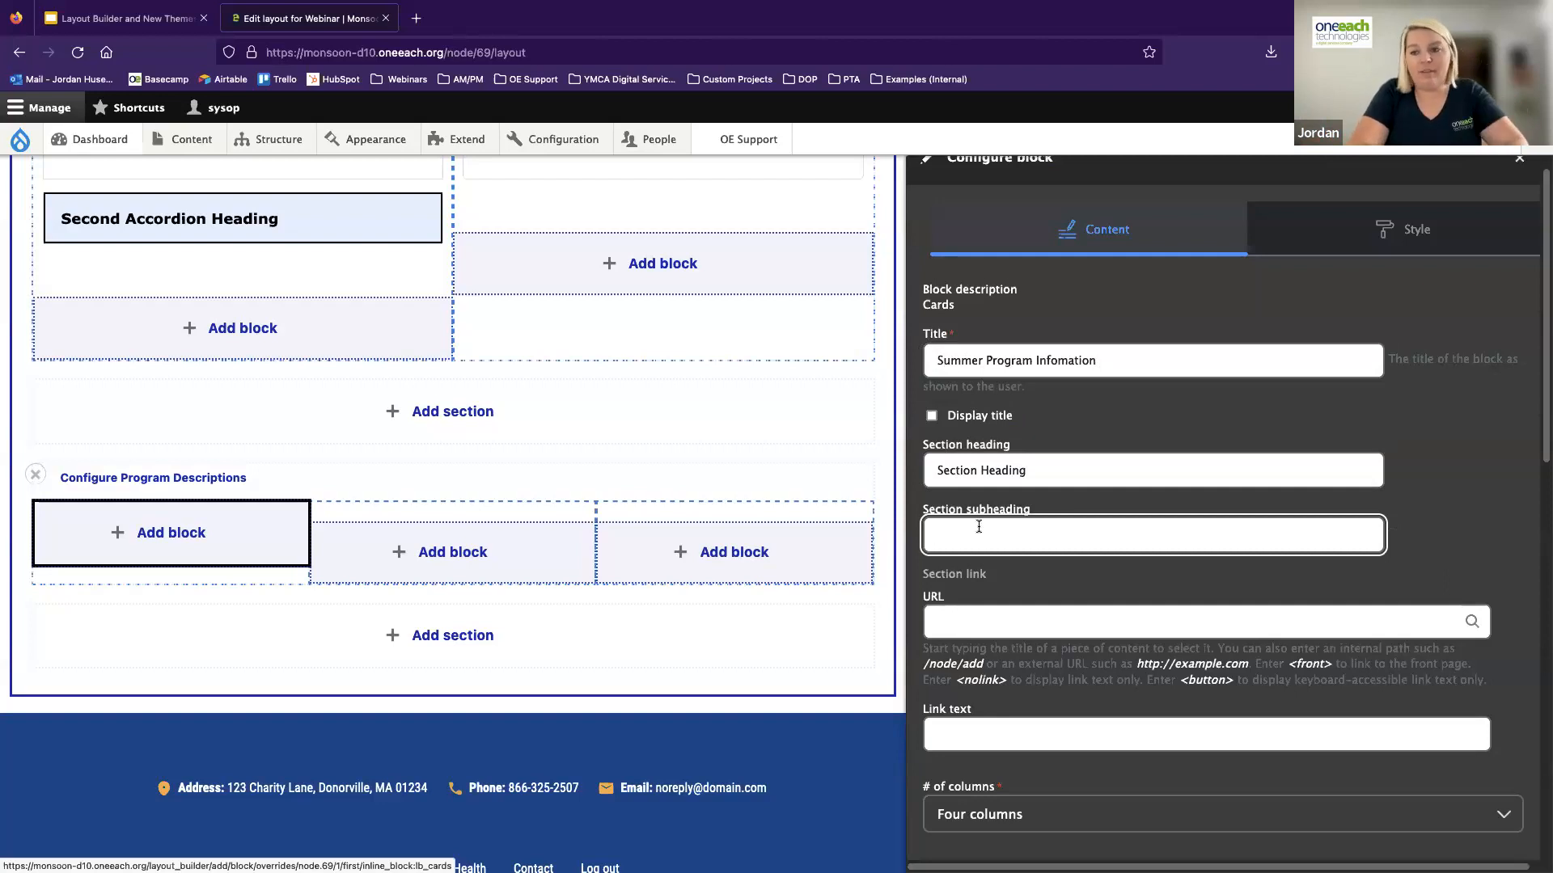
text(Section Subheading)
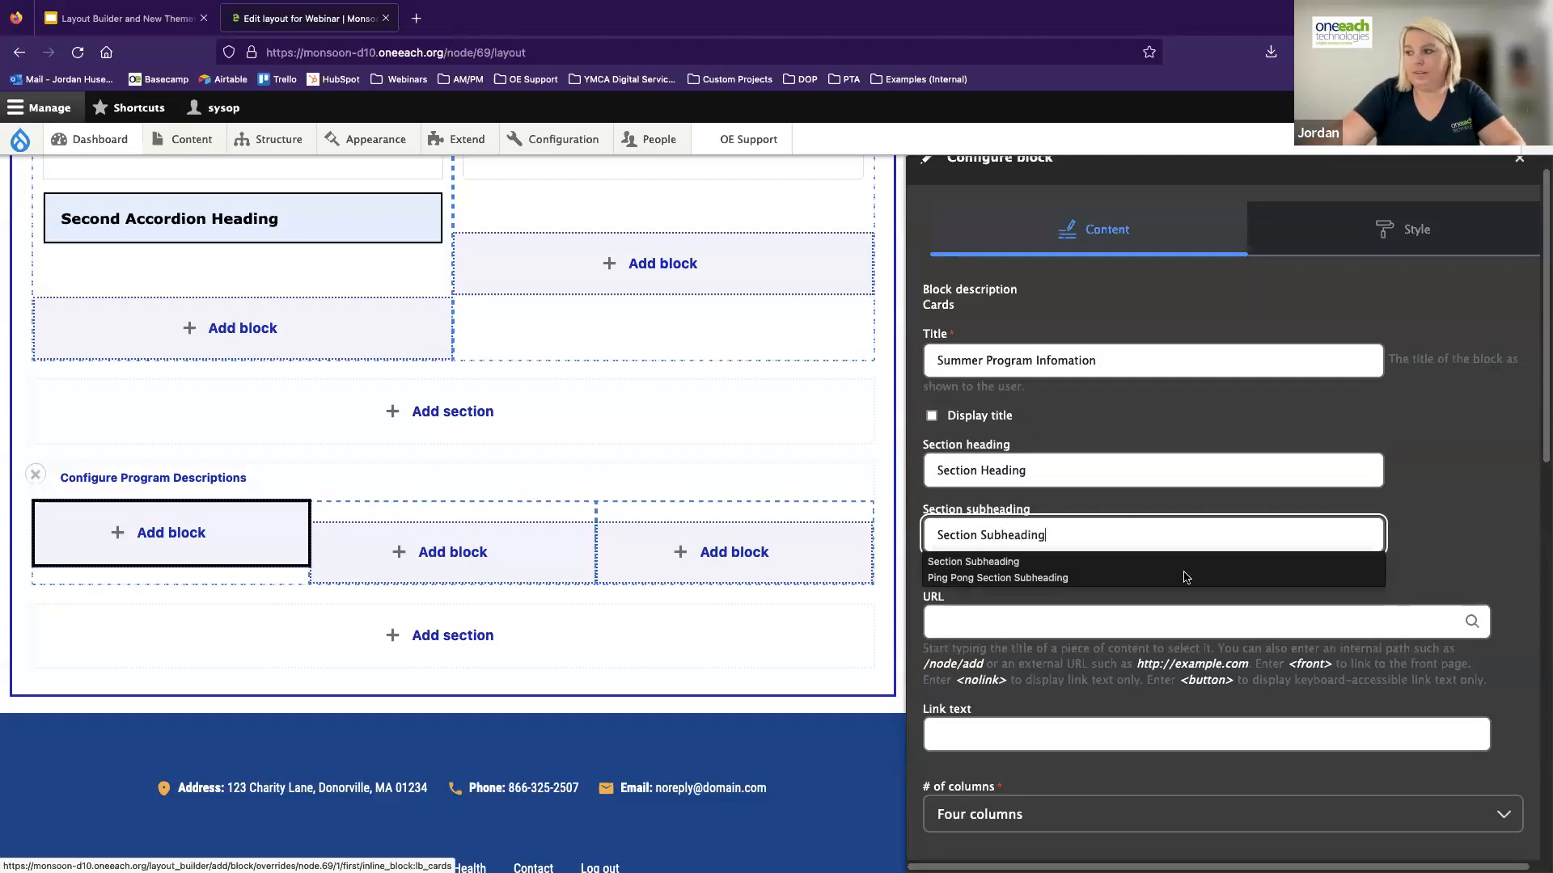
Set the section link to <front> with the text "Link Text", and lay the cards out in one column
click(1065, 627)
scroll(1063, 621, down, 1)
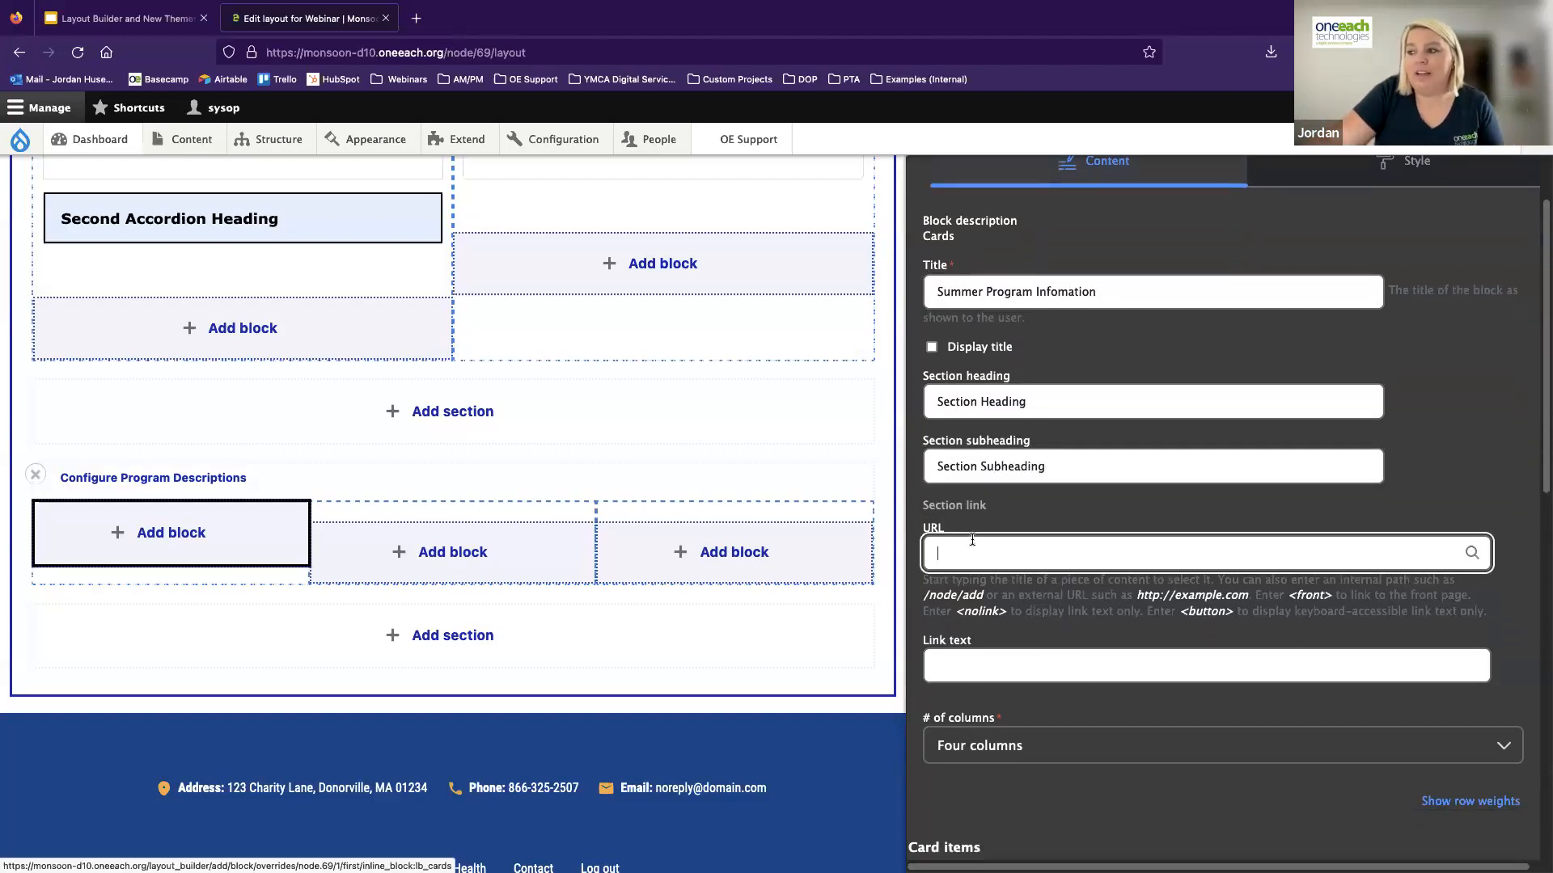
text(<front>)
key(Tab)
text(Li)
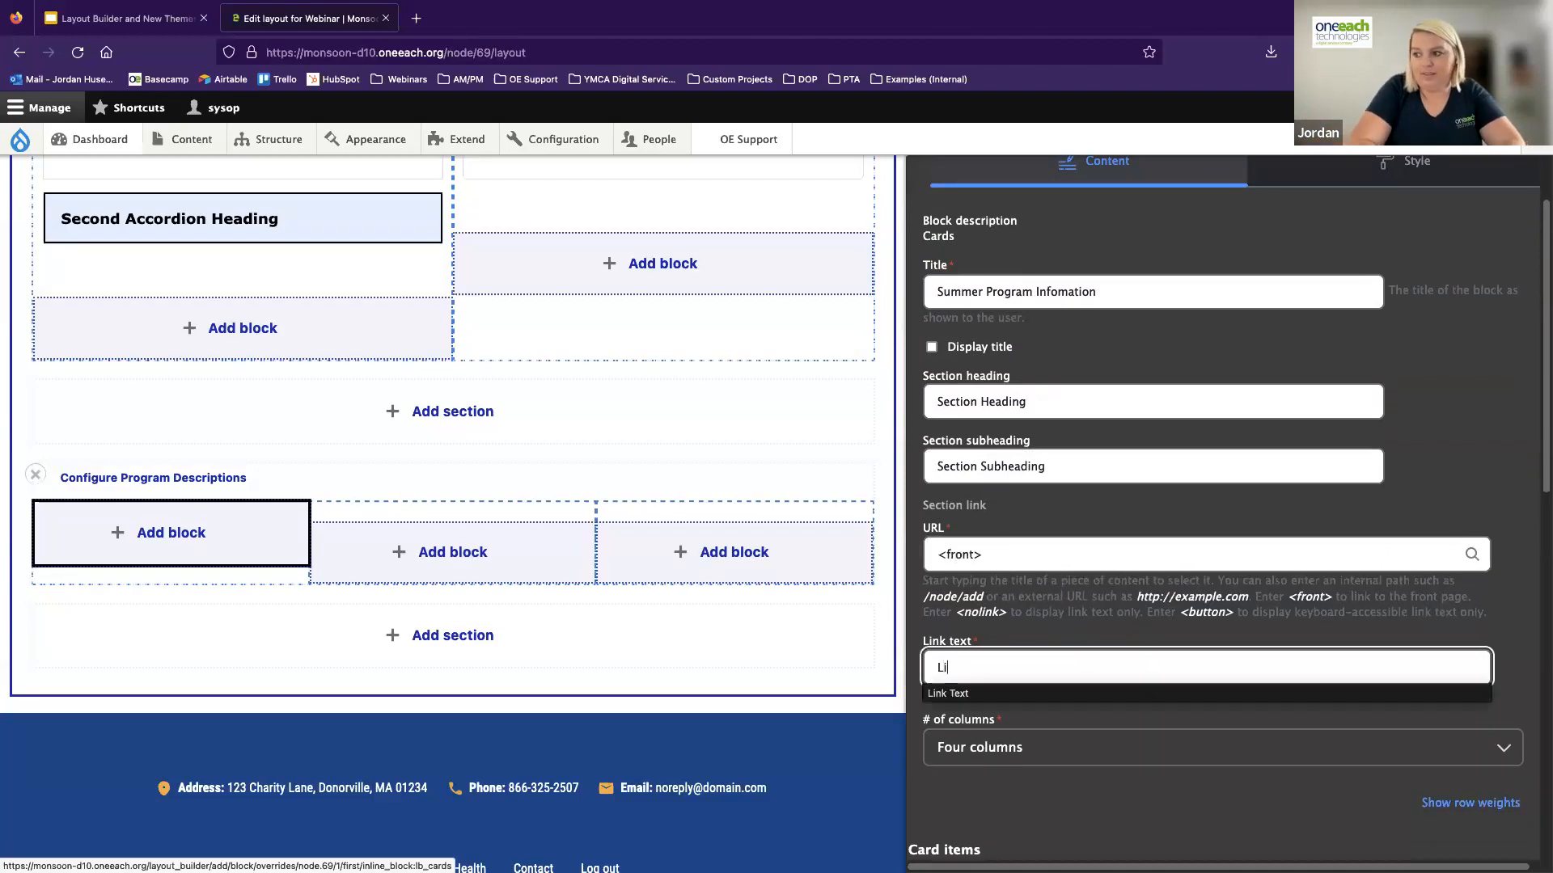
text(nk Text)
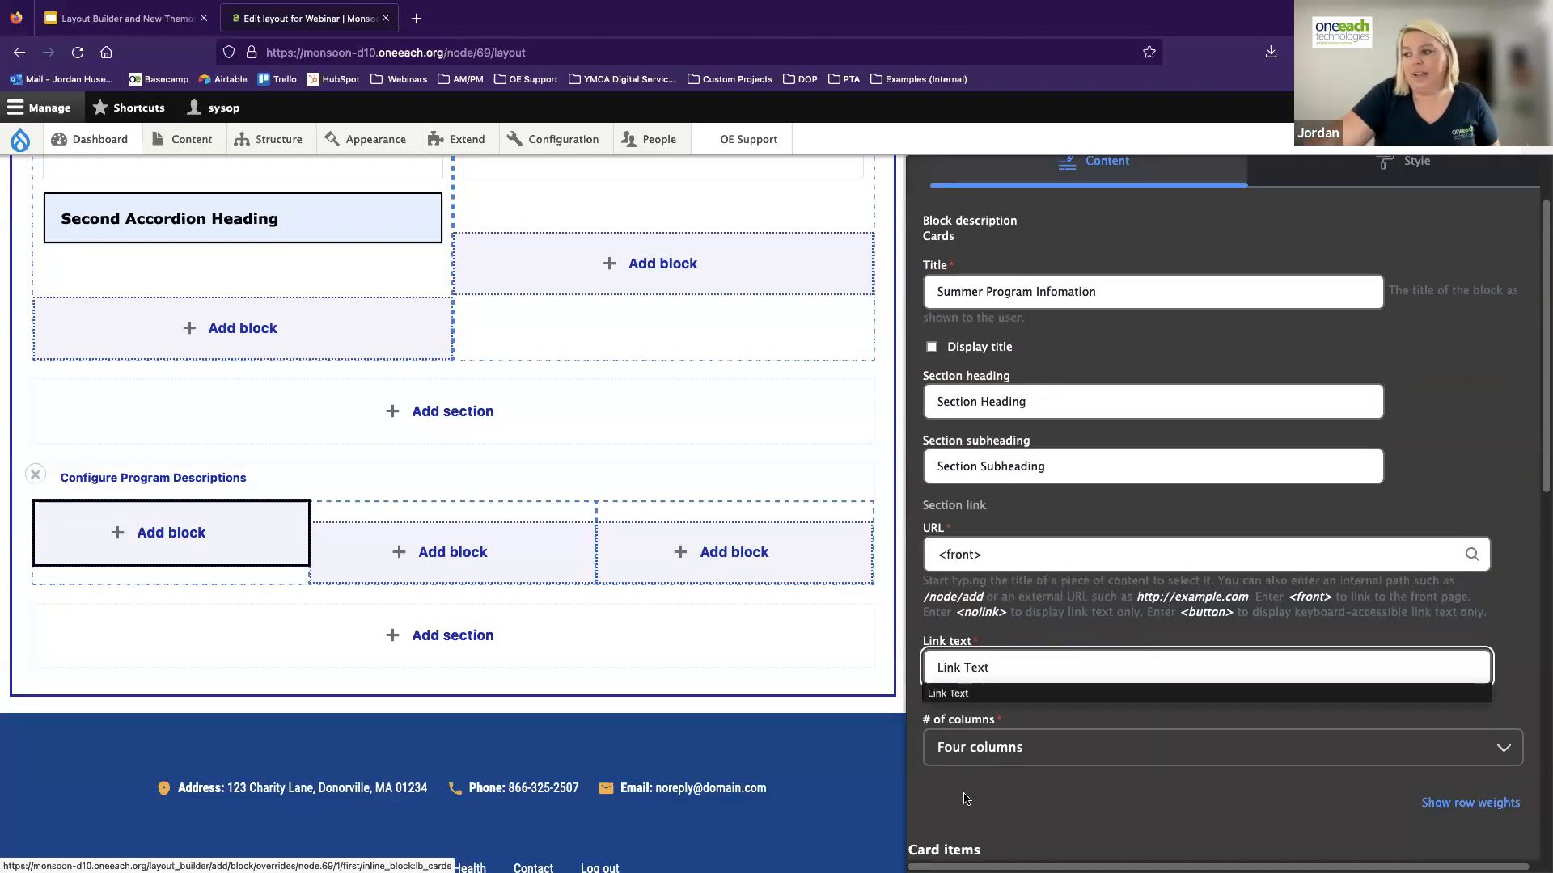
click(965, 744)
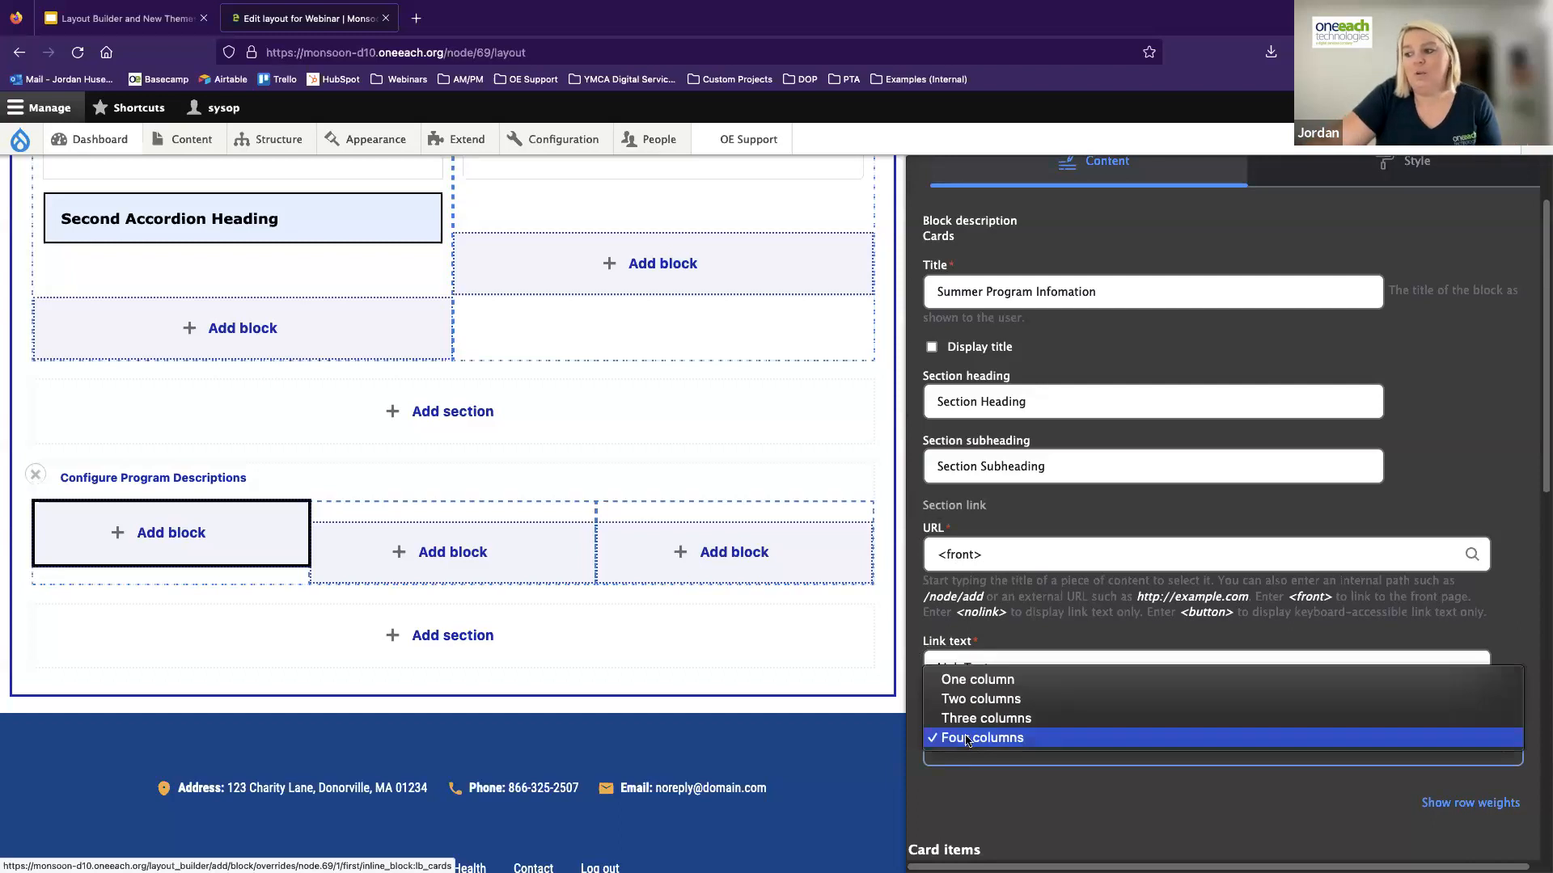
click(968, 683)
Give the card item the heading "Heading" and select news.png as its image
scroll(979, 728, down, 3)
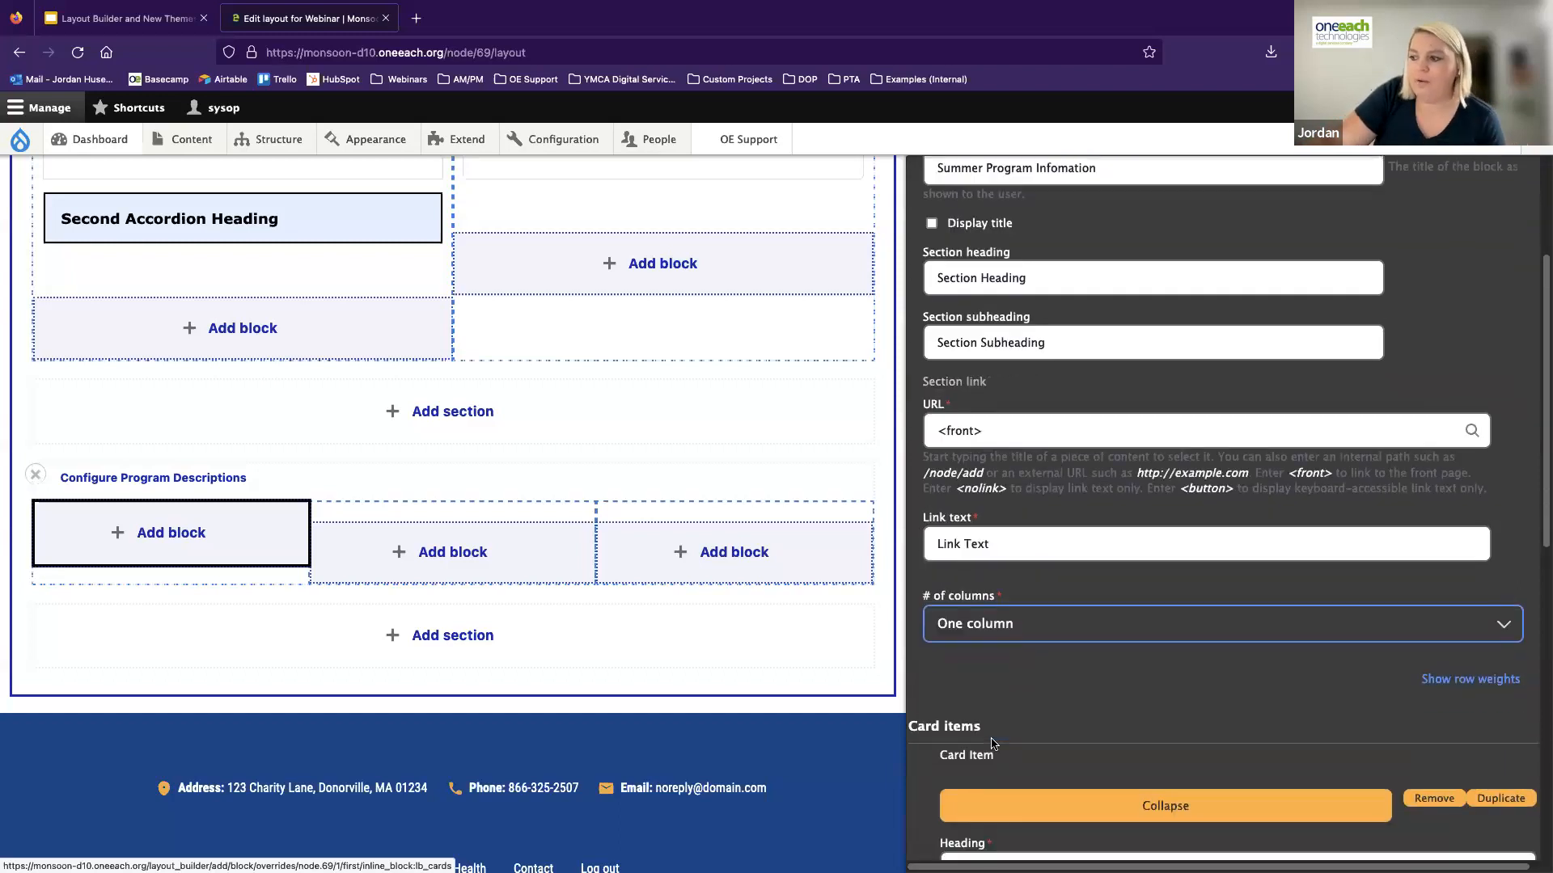
scroll(982, 736, down, 6)
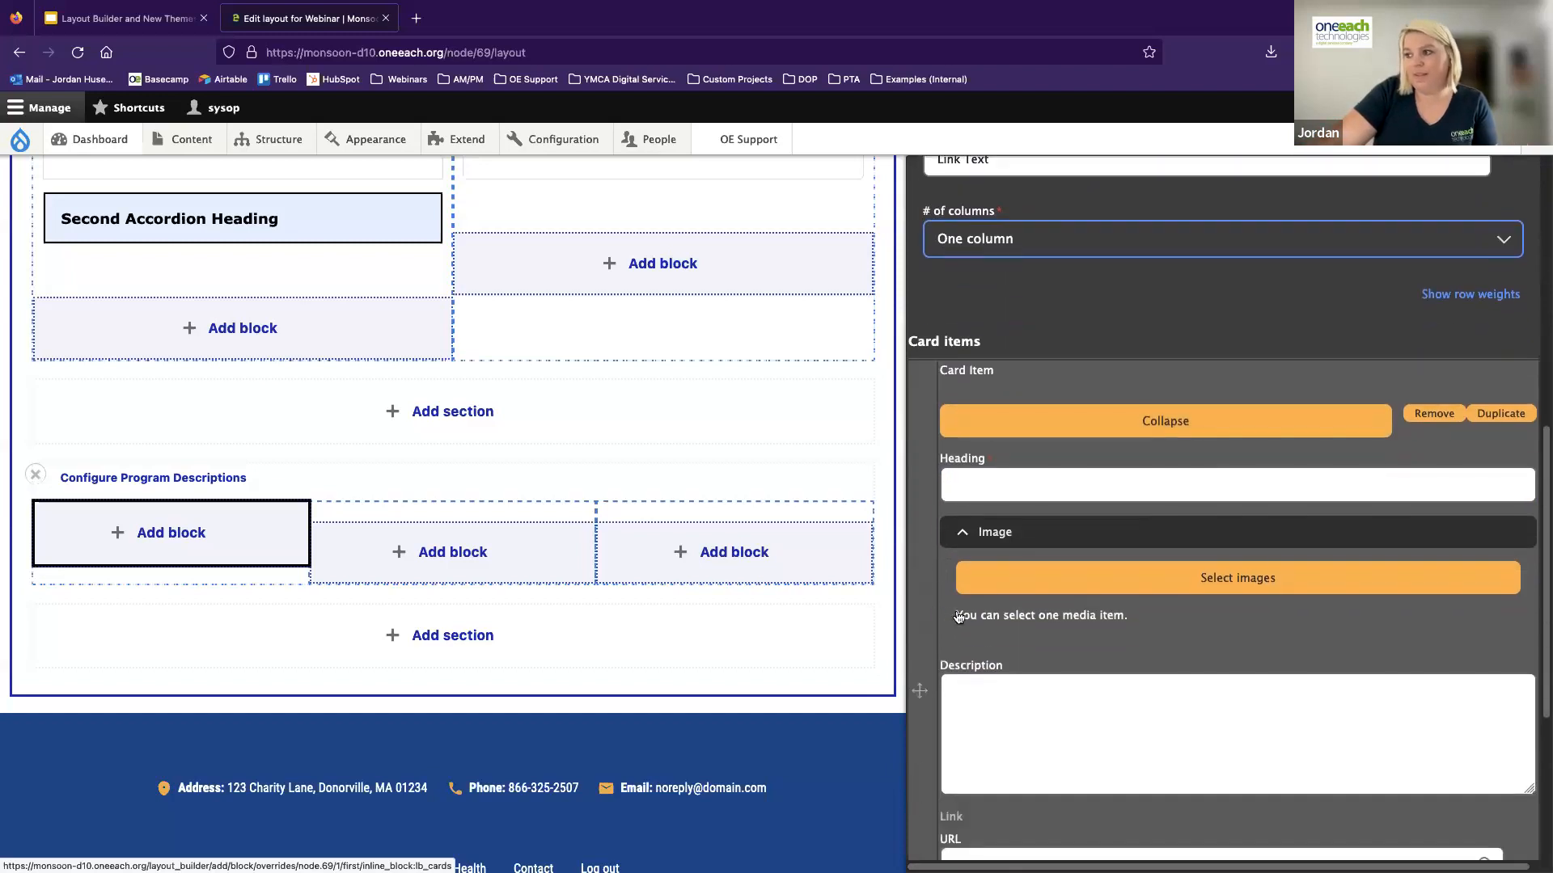
scroll(970, 518, up, 1)
click(1034, 283)
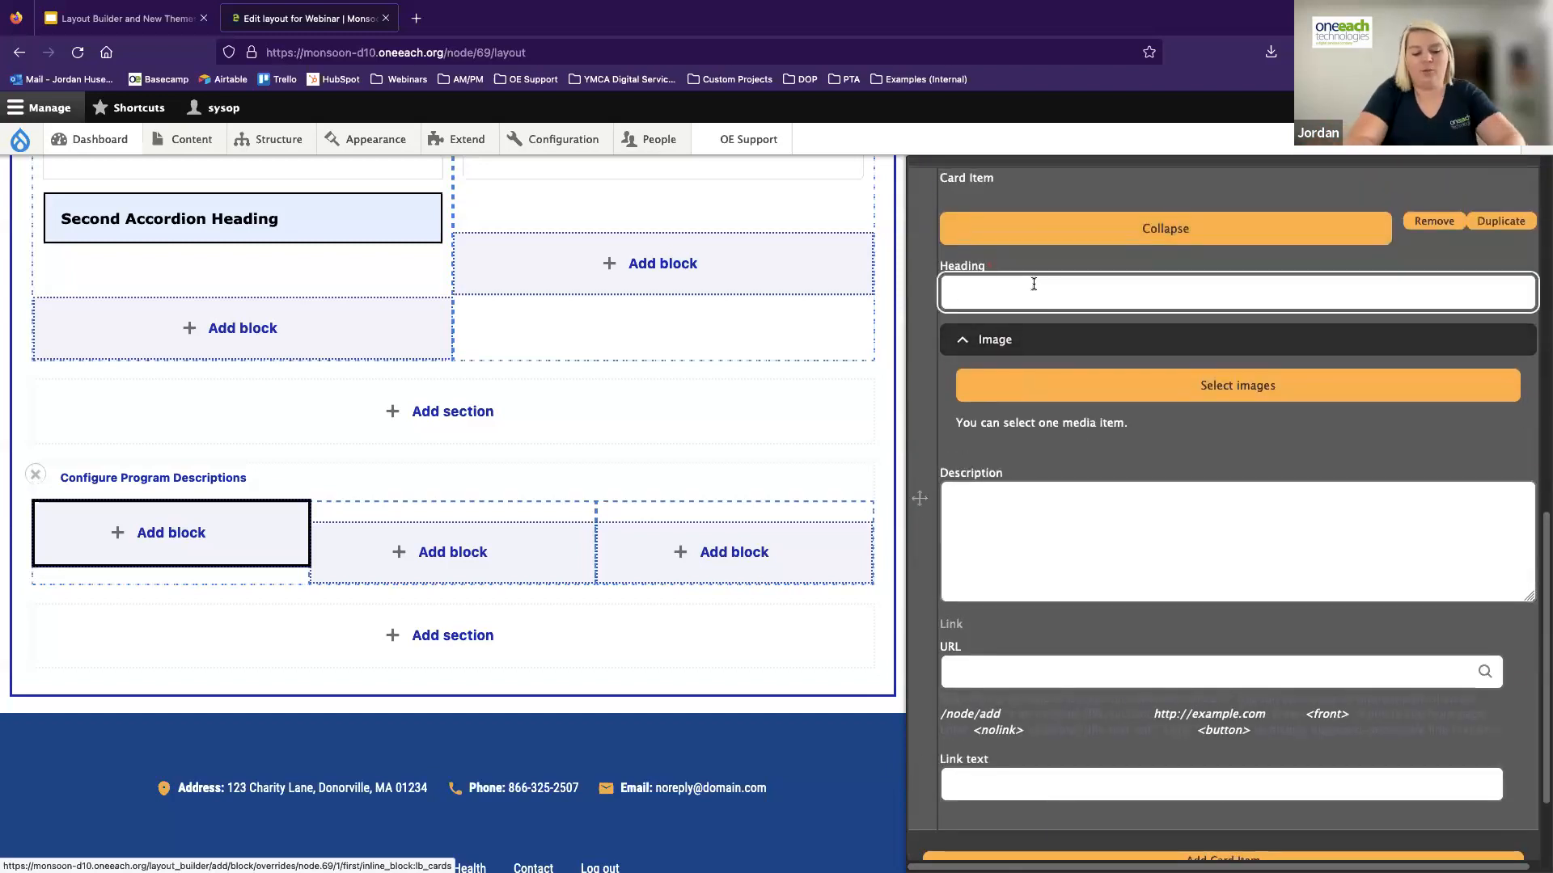
text(Heading)
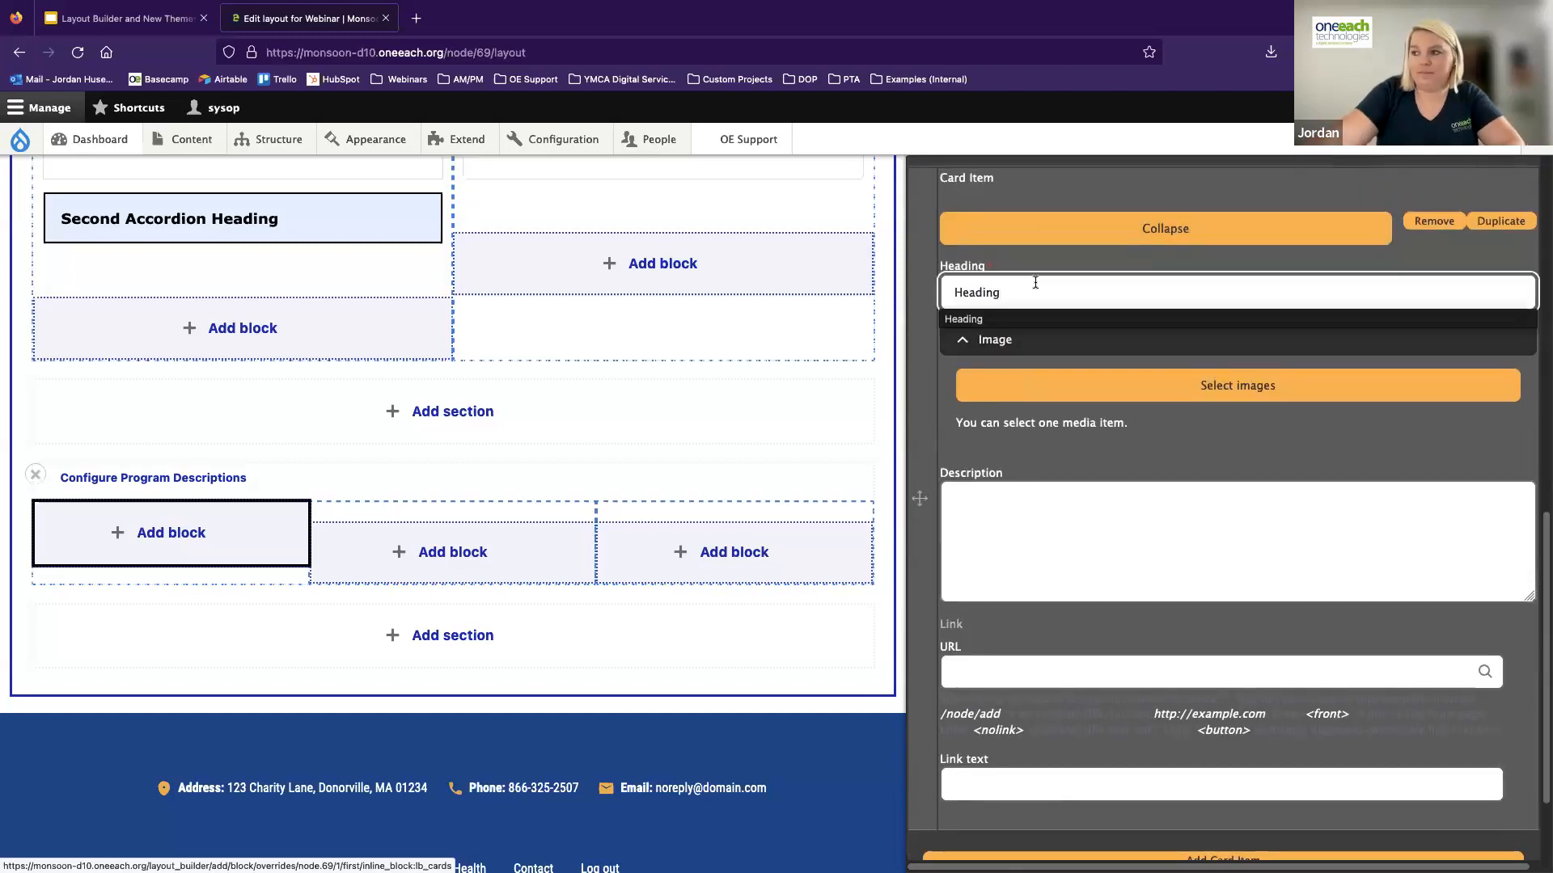
click(1087, 527)
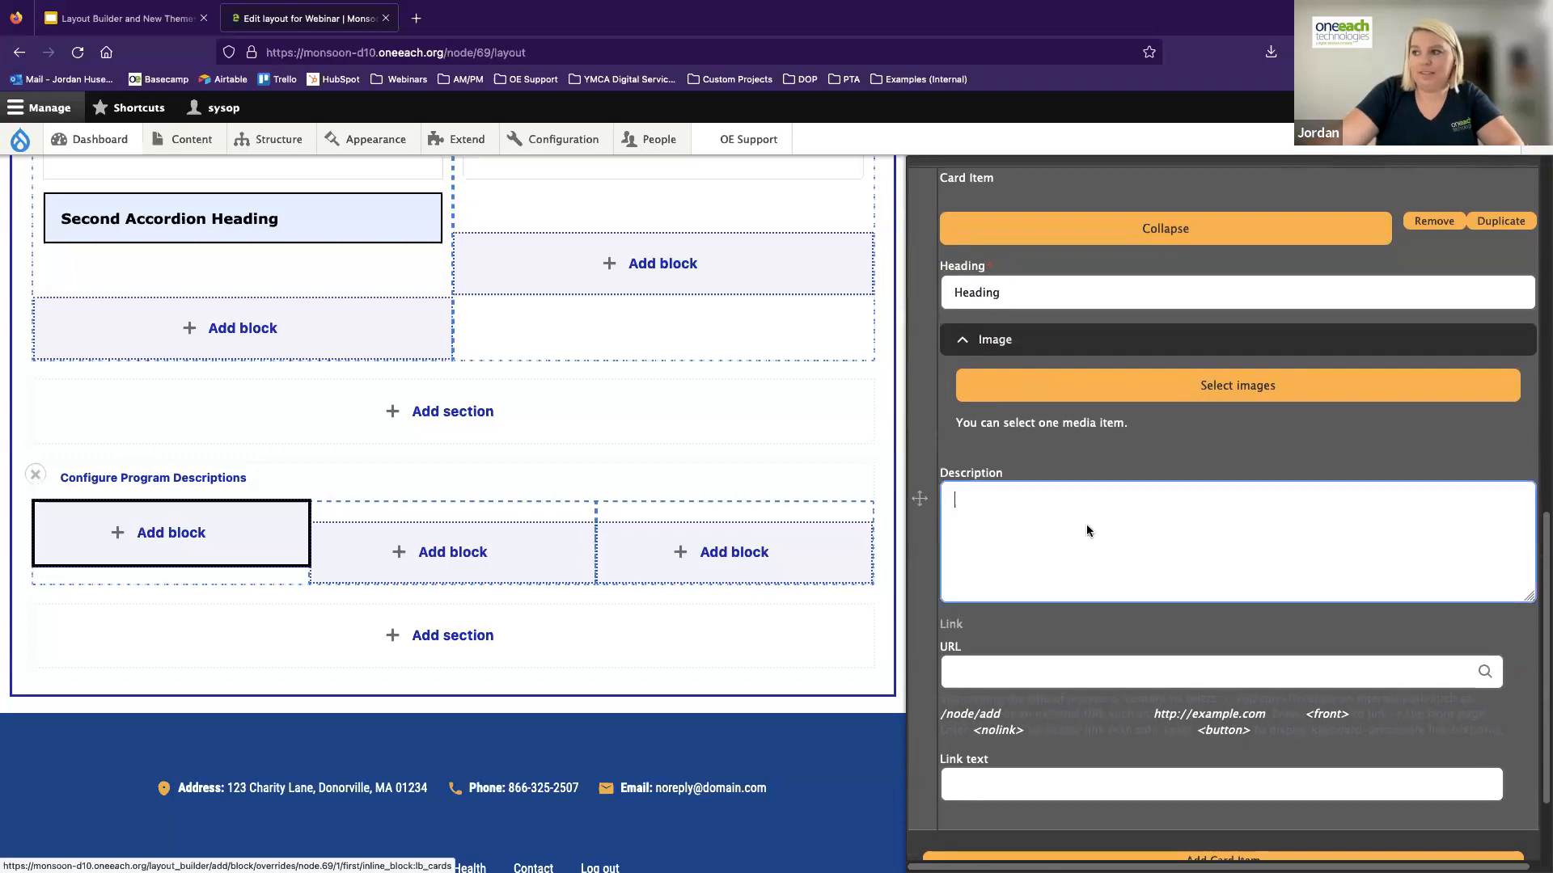
click(1165, 387)
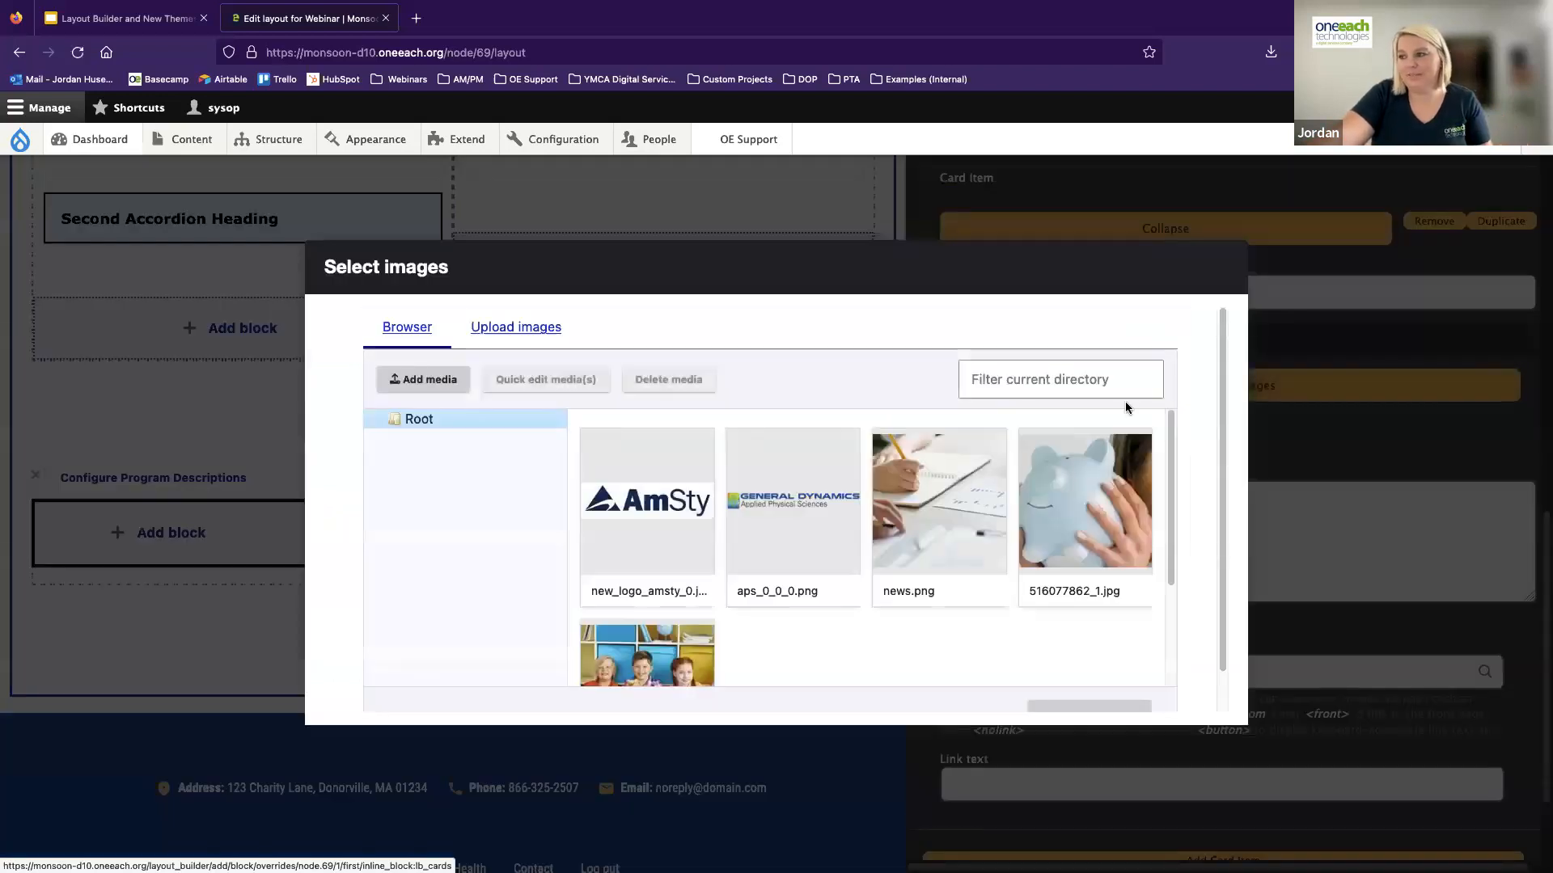
click(915, 504)
scroll(1157, 631, down, 1)
click(1108, 687)
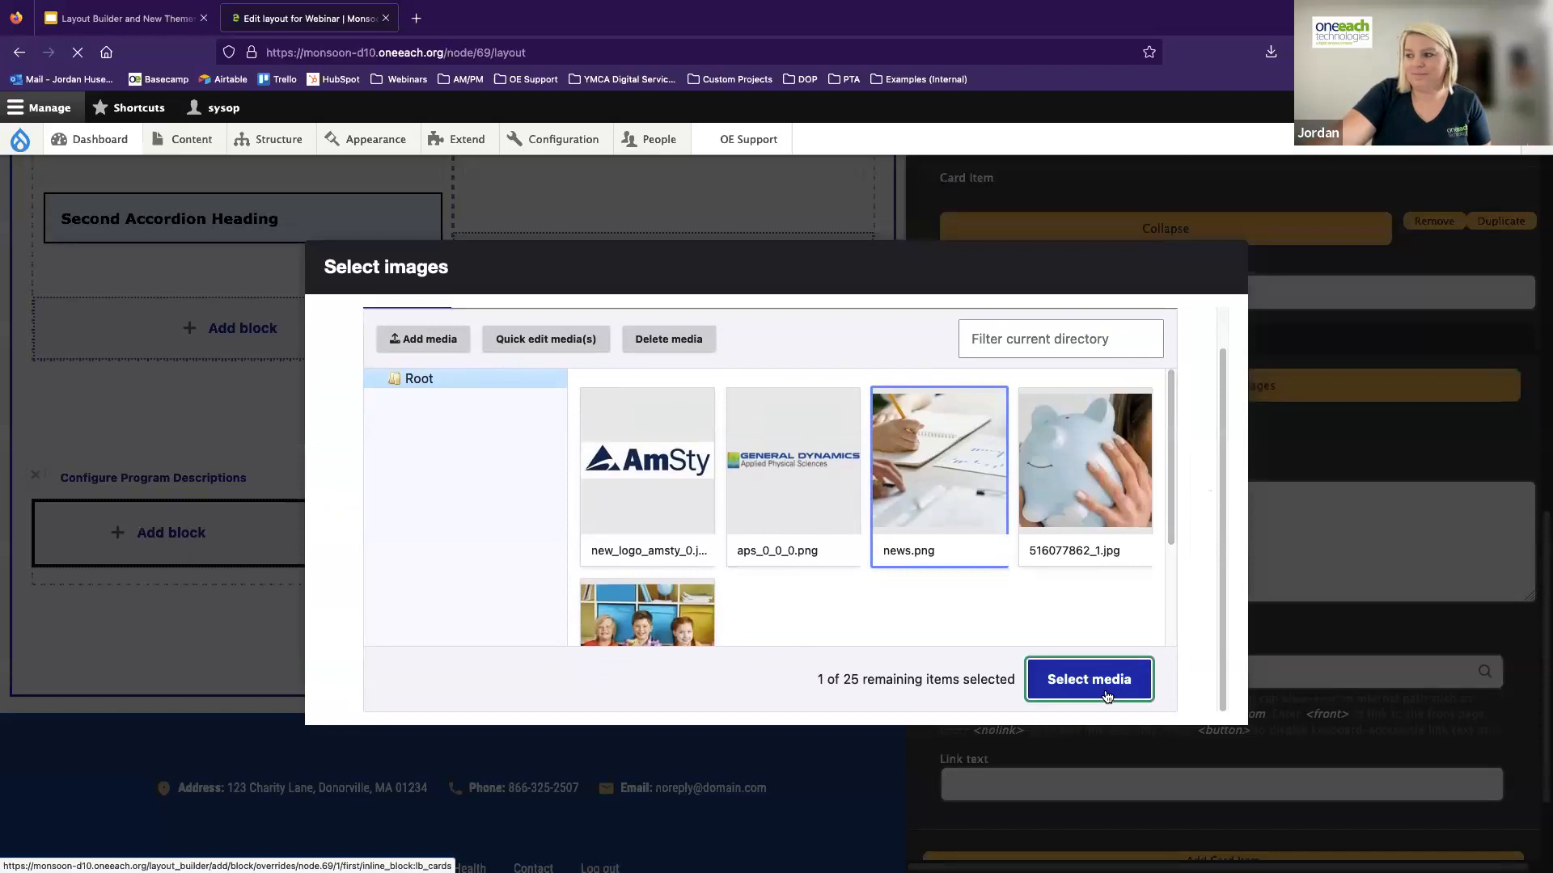
Enter "Description Area" as the card item's description
click(1049, 641)
text(De)
key(BackSpace)
key(BackSpace)
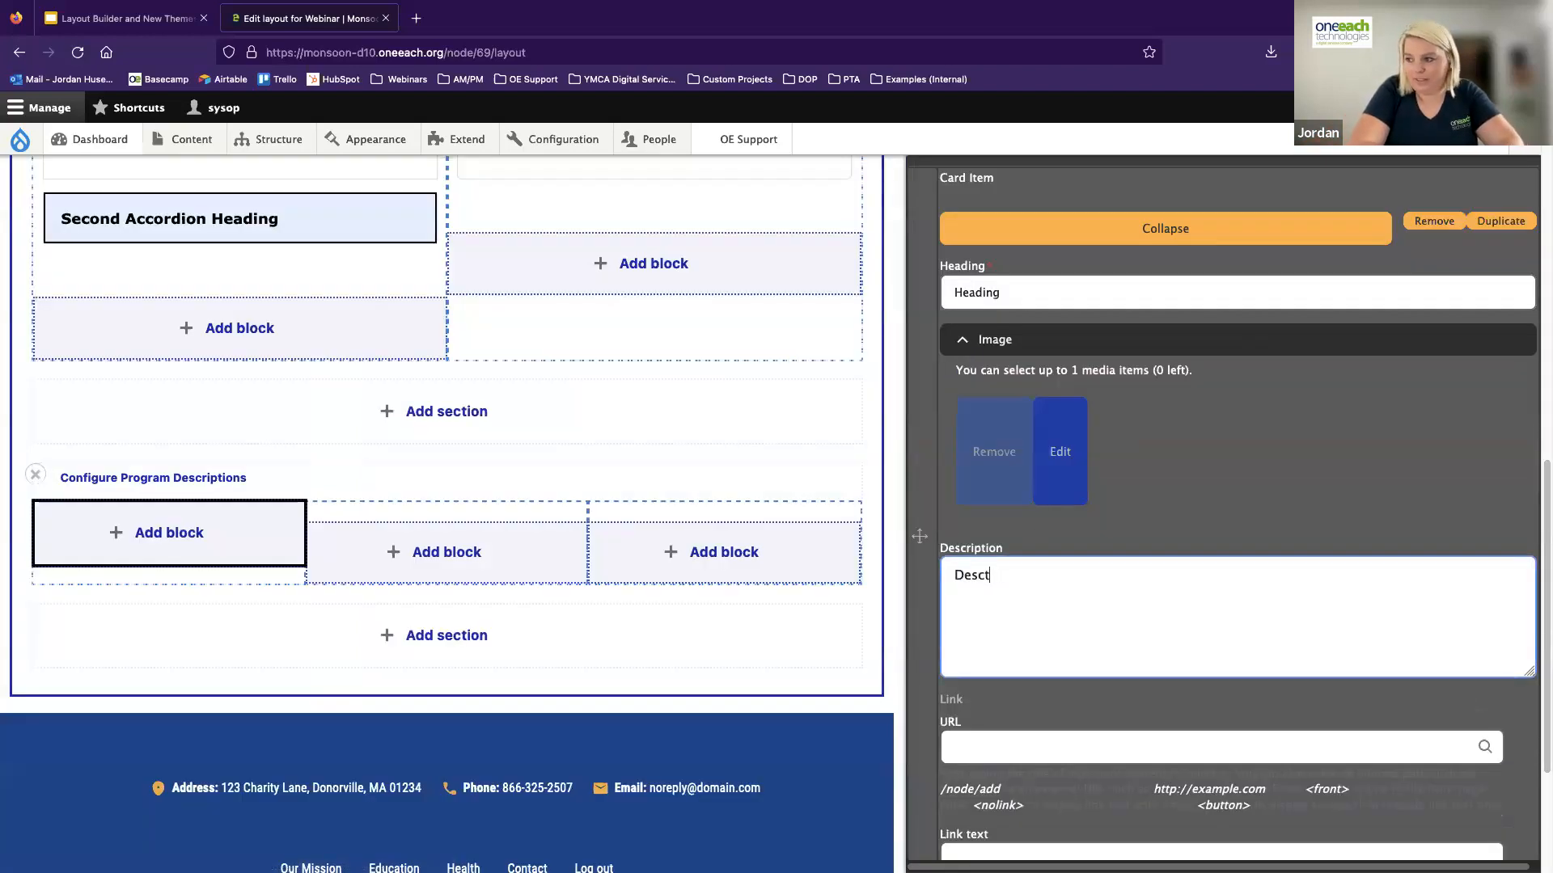
text(iption Alley)
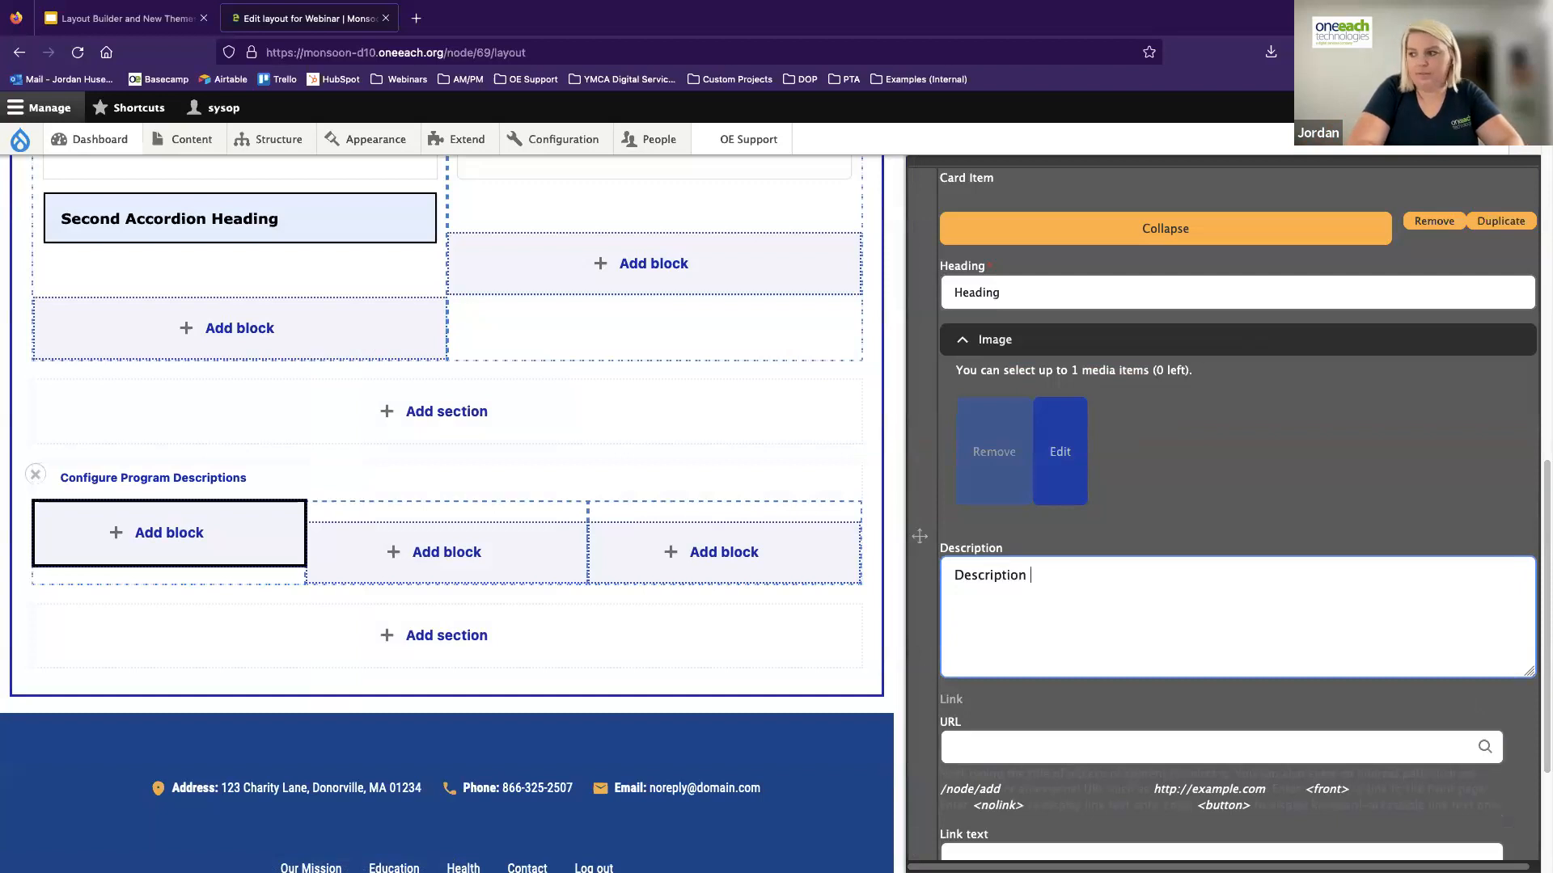
key(BackSpace)
key(BackSpace)
key(BackSpace)
key(BackSpace)
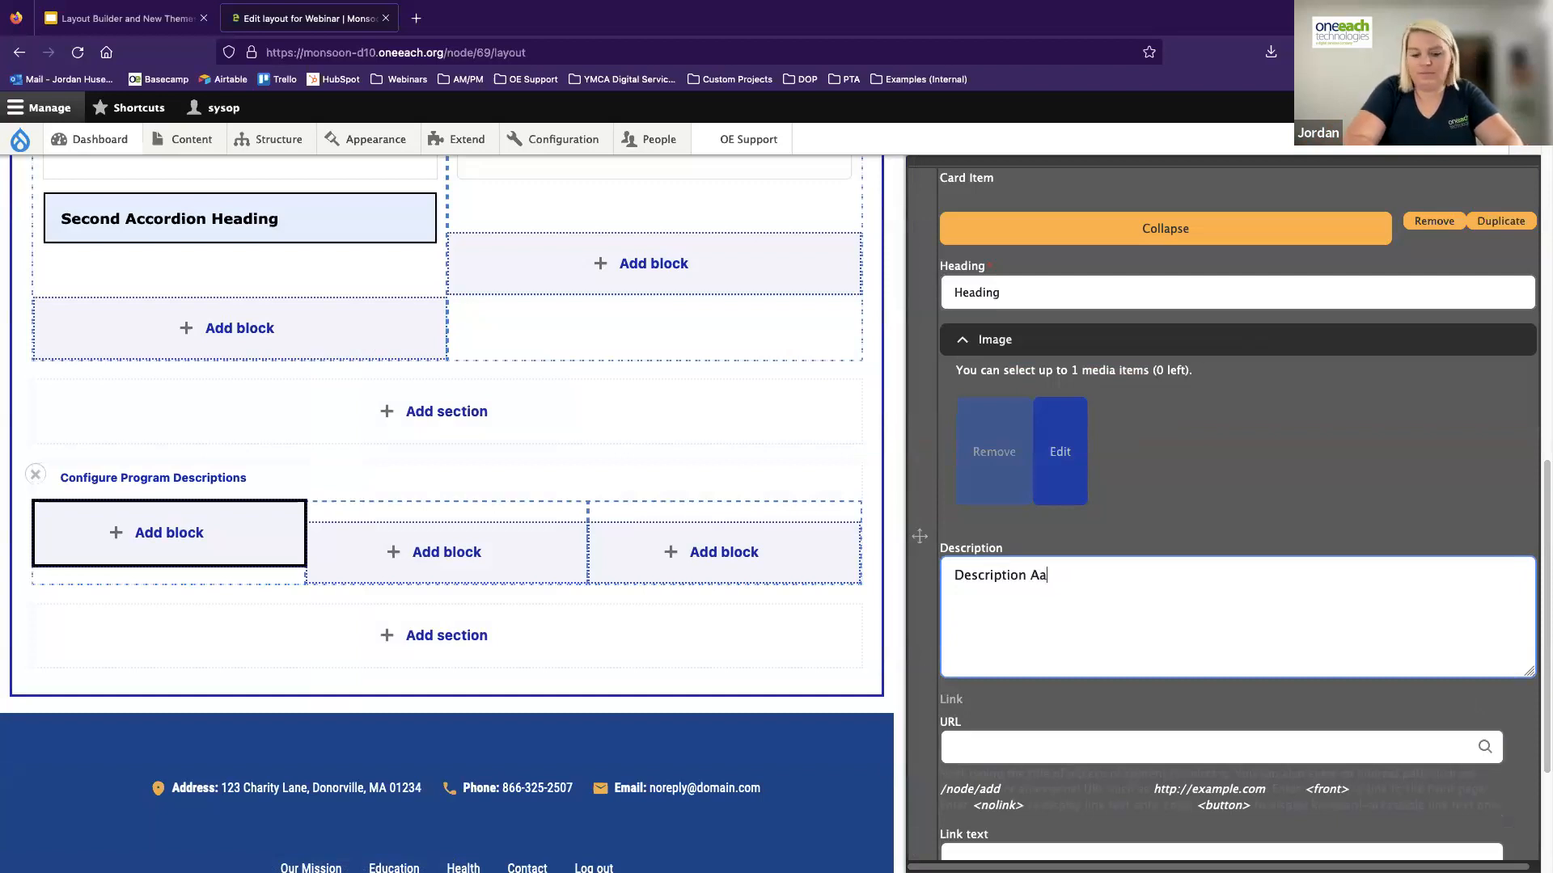
text(are)
key(BackSpace)
key(BackSpace)
key(BackSpace)
text(rea)
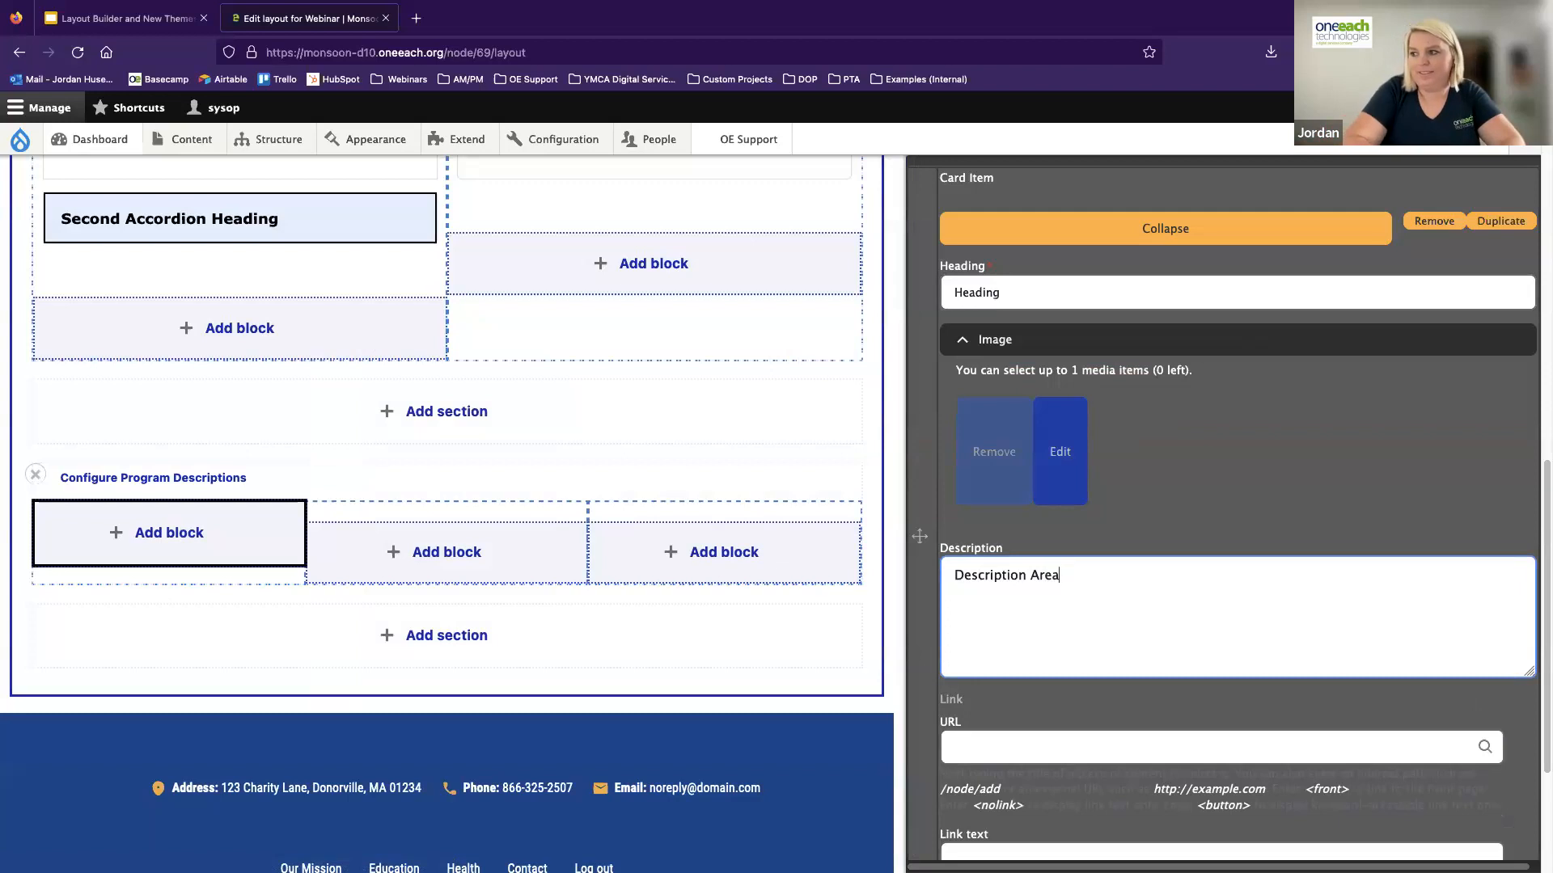
key(BackSpace)
text(er)
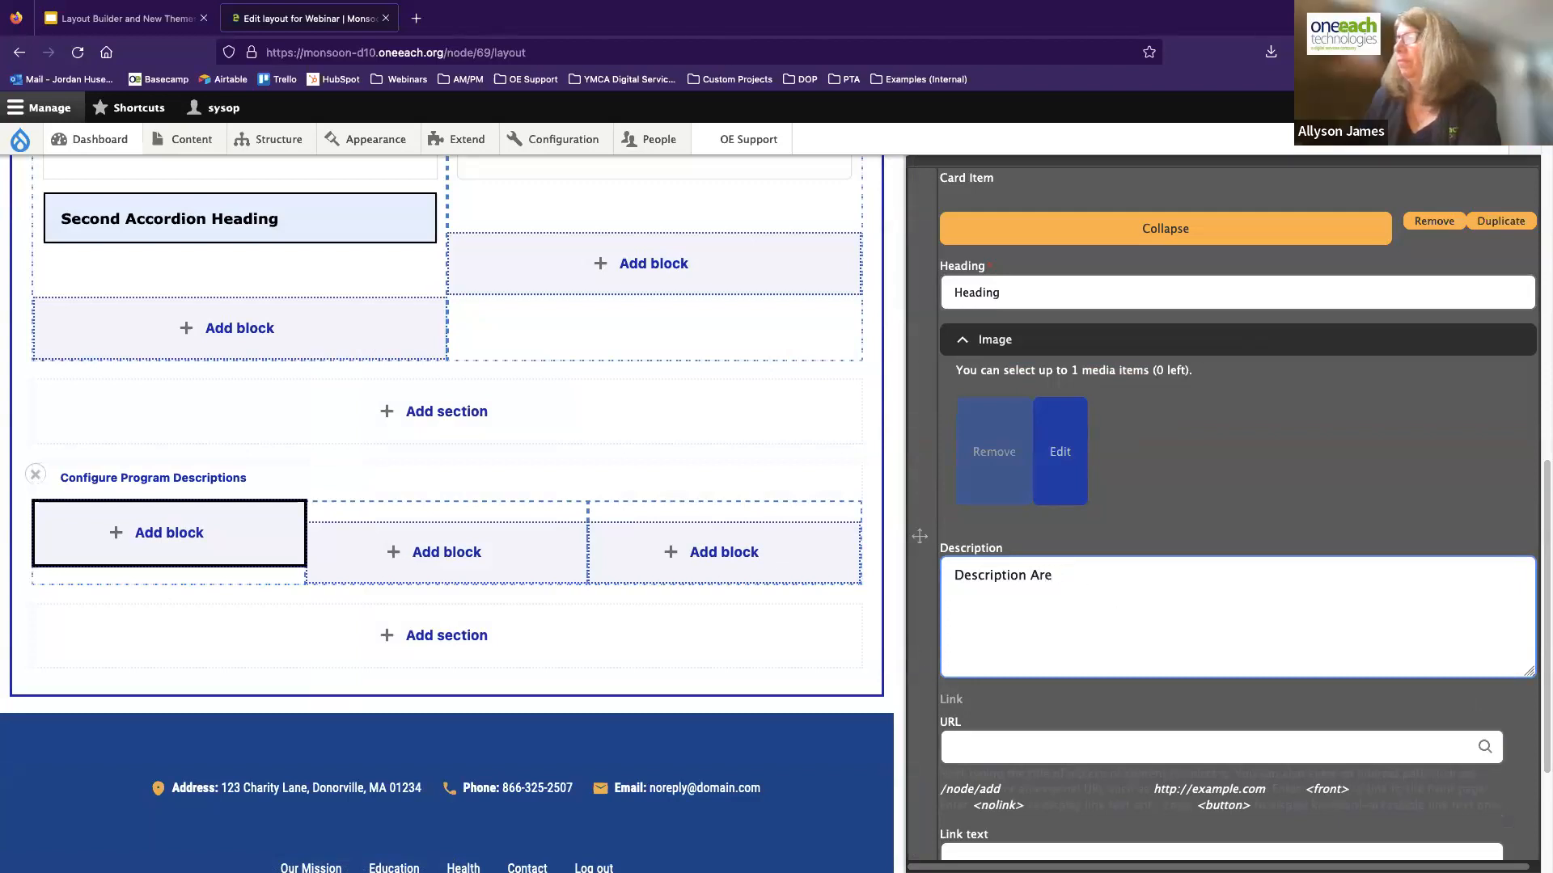
Link the card item to <front> with the link text "Link Text"
scroll(1035, 596, down, 3)
click(1036, 596)
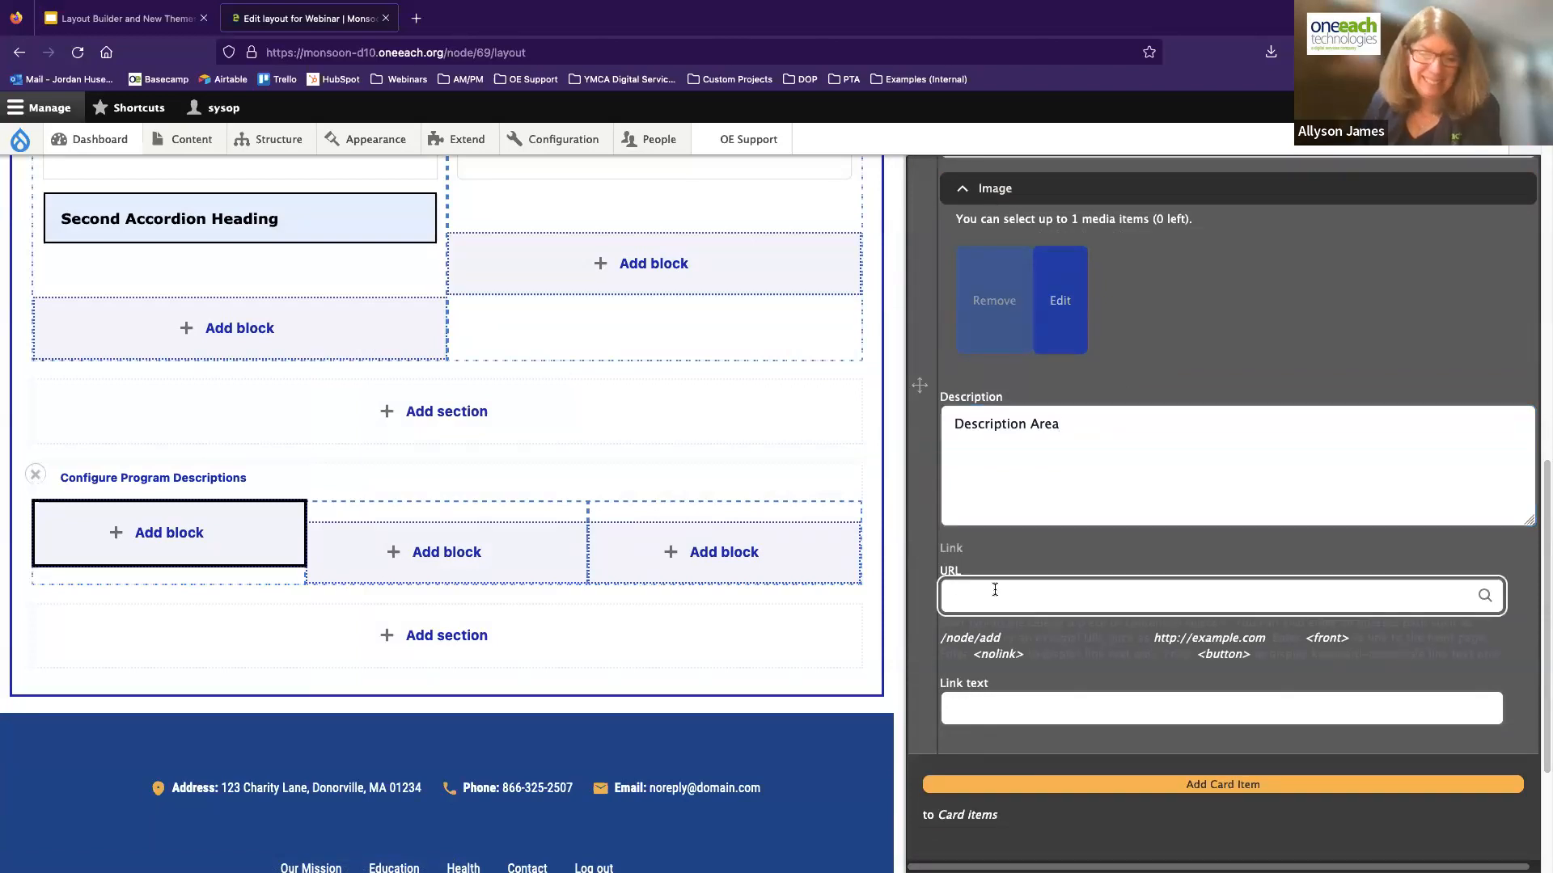
text(<front>)
key(Tab)
text(Link)
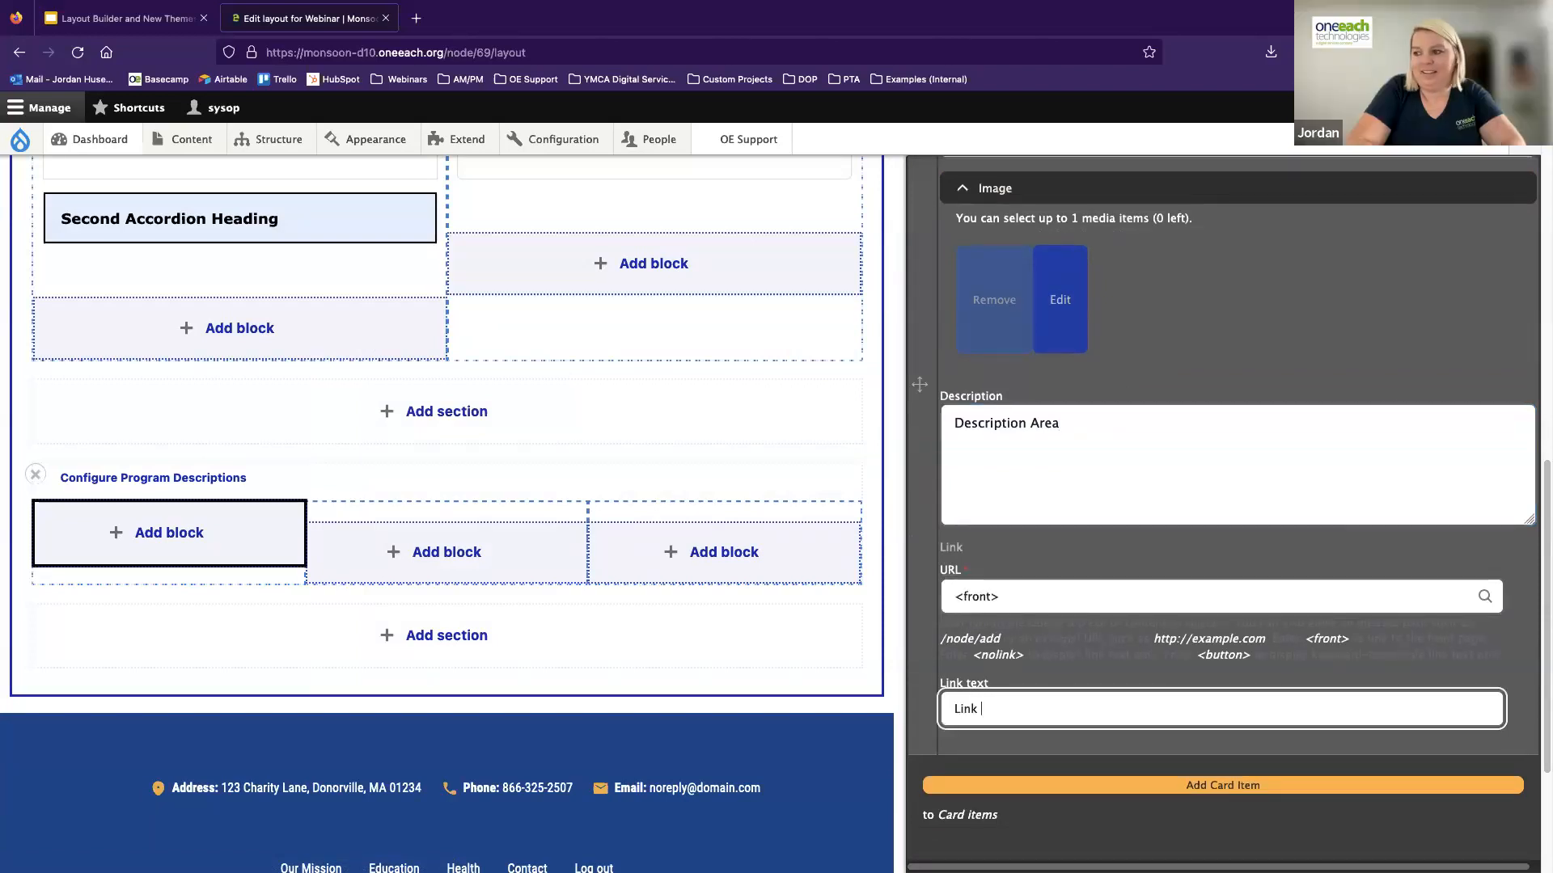
Append a second, empty card item to the Cards block and remove it again
click(1156, 786)
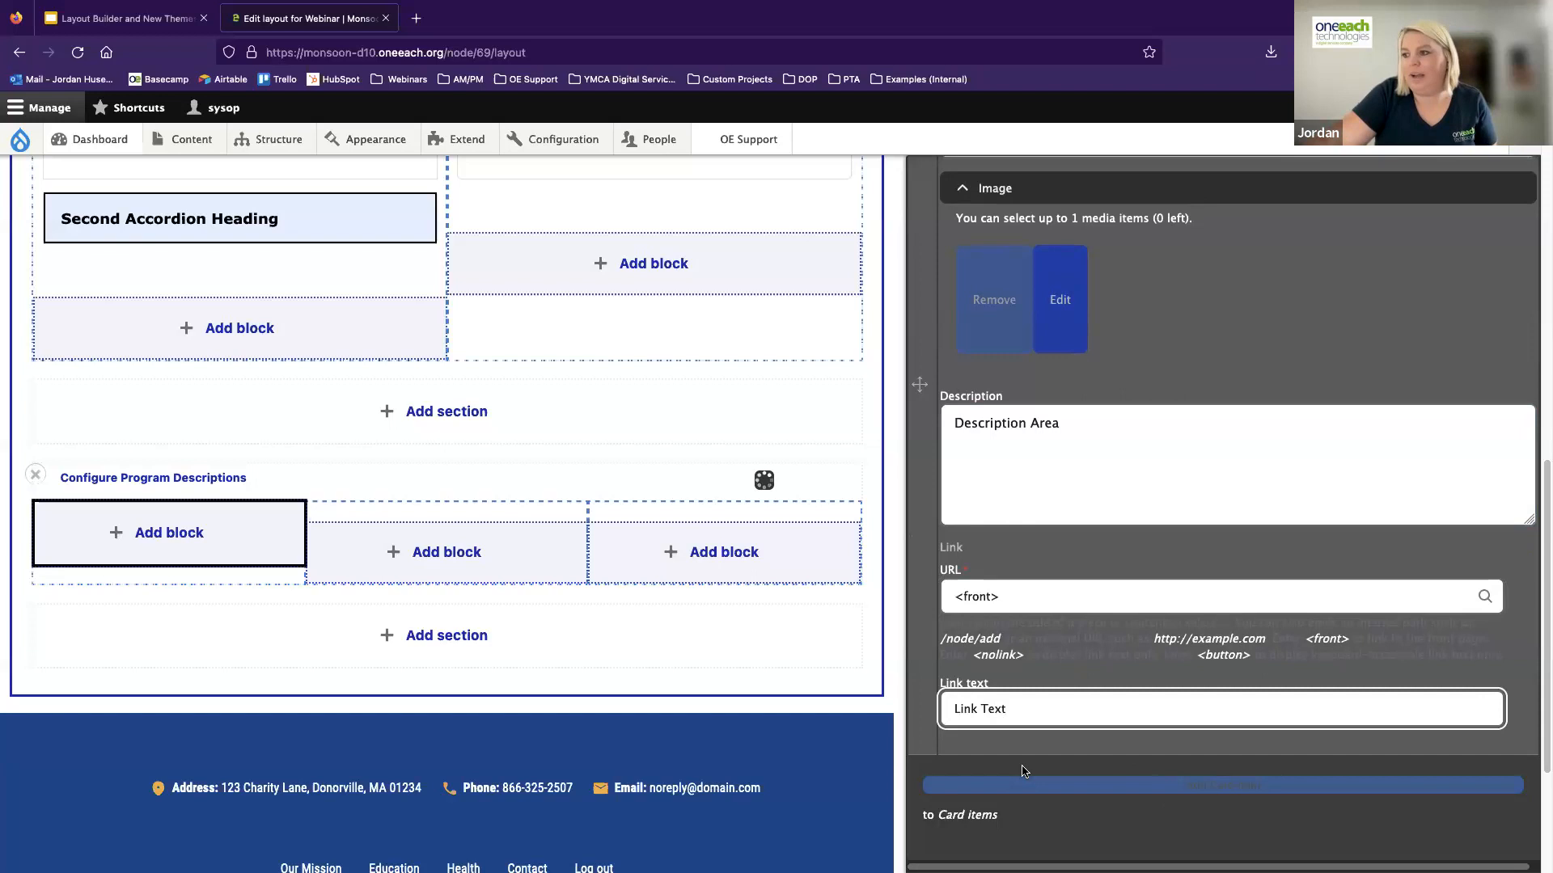
scroll(1094, 707, down, 10)
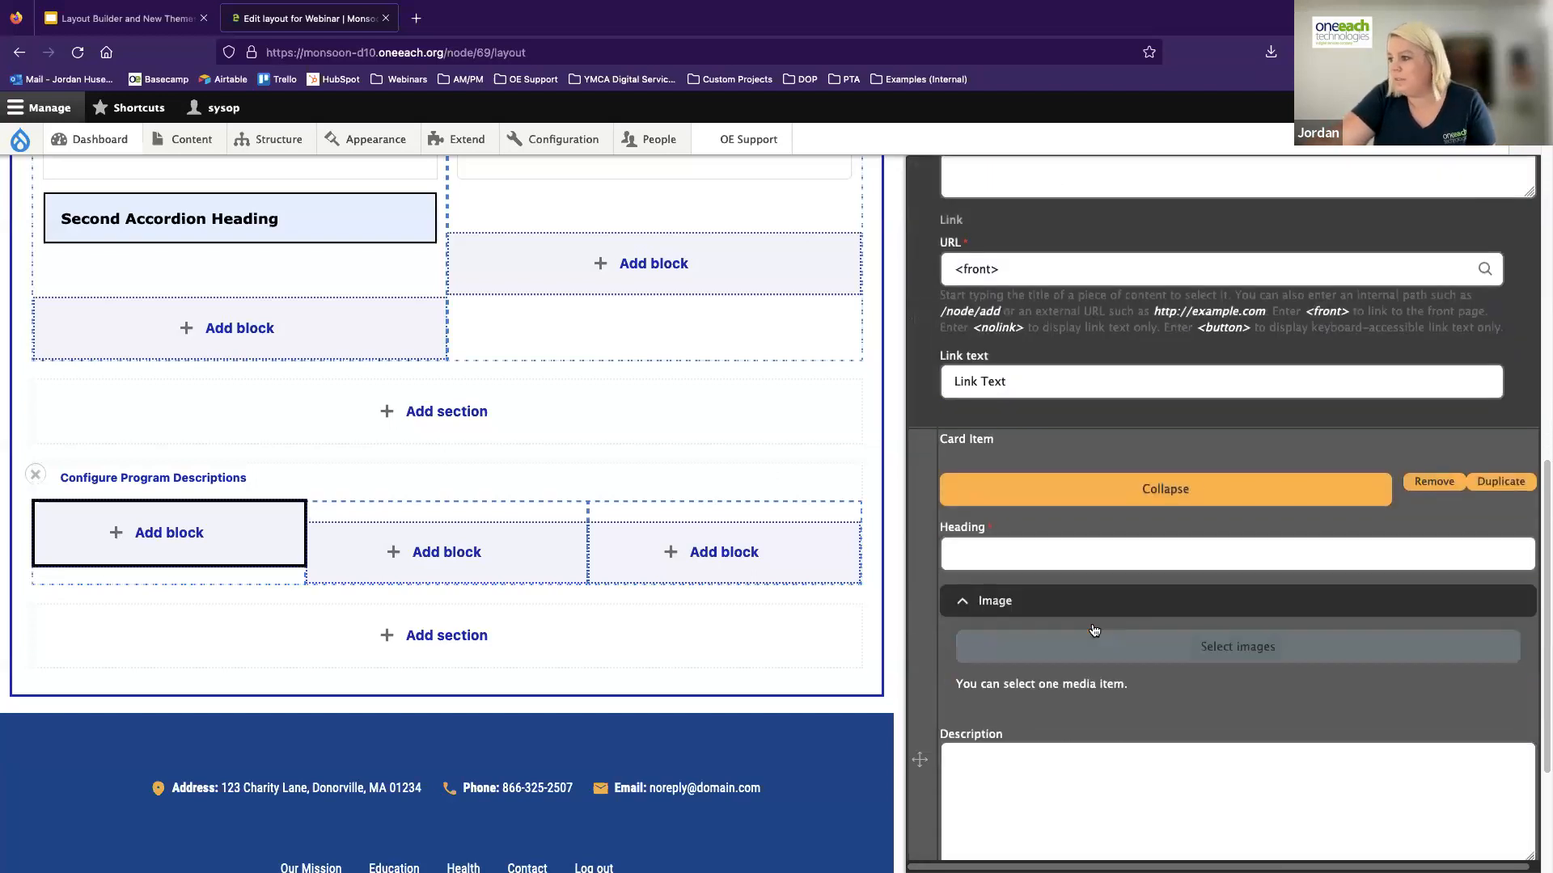
click(1433, 179)
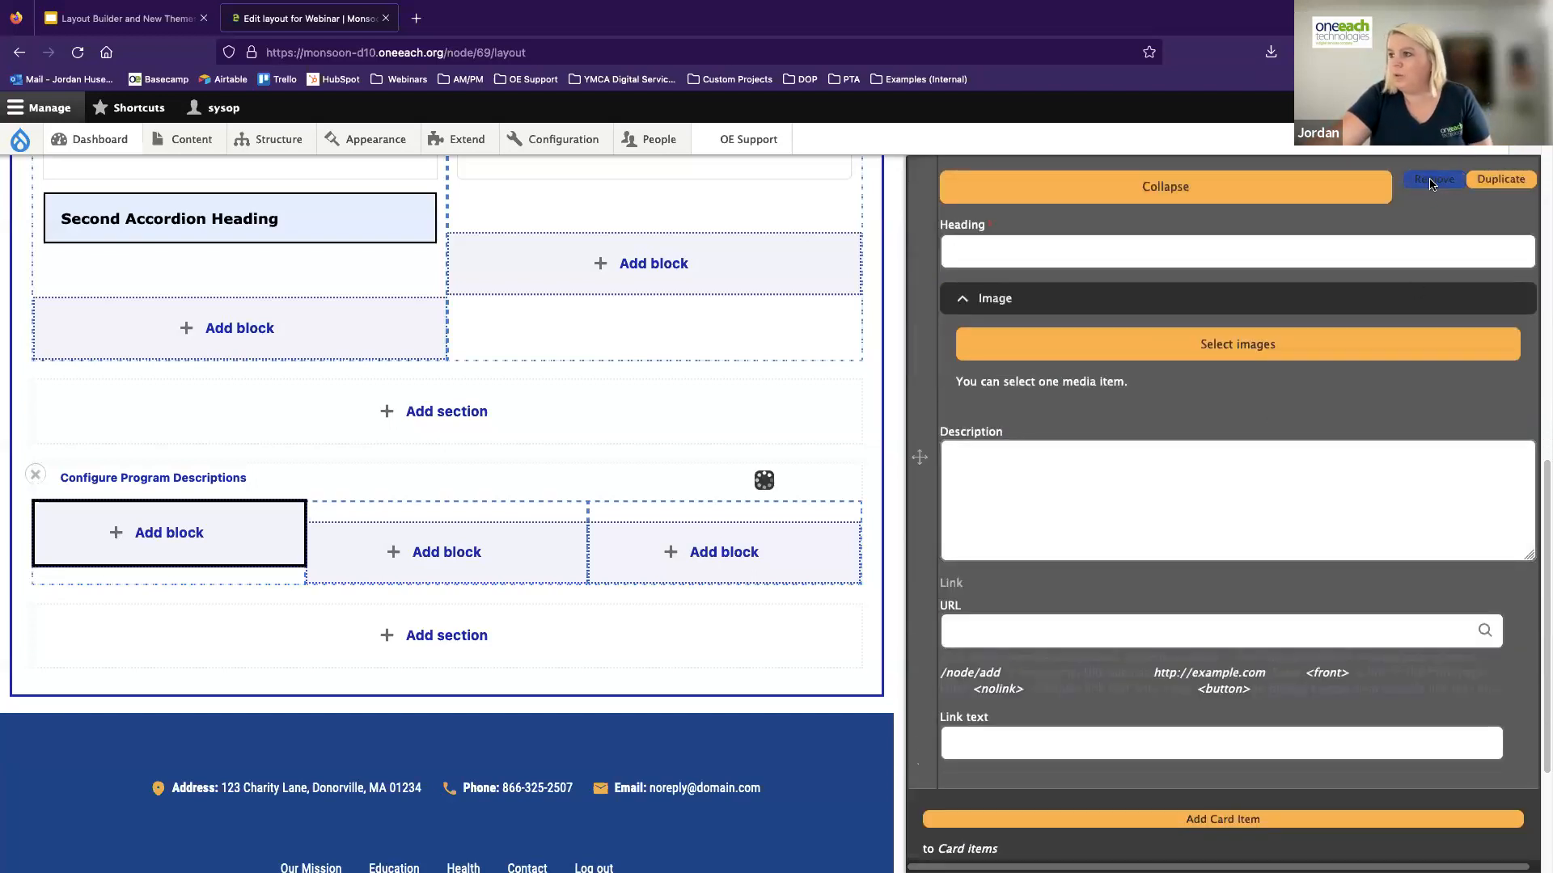
Add the configured Cards block to the layout and dismiss the unsaved-changes message
click(1225, 830)
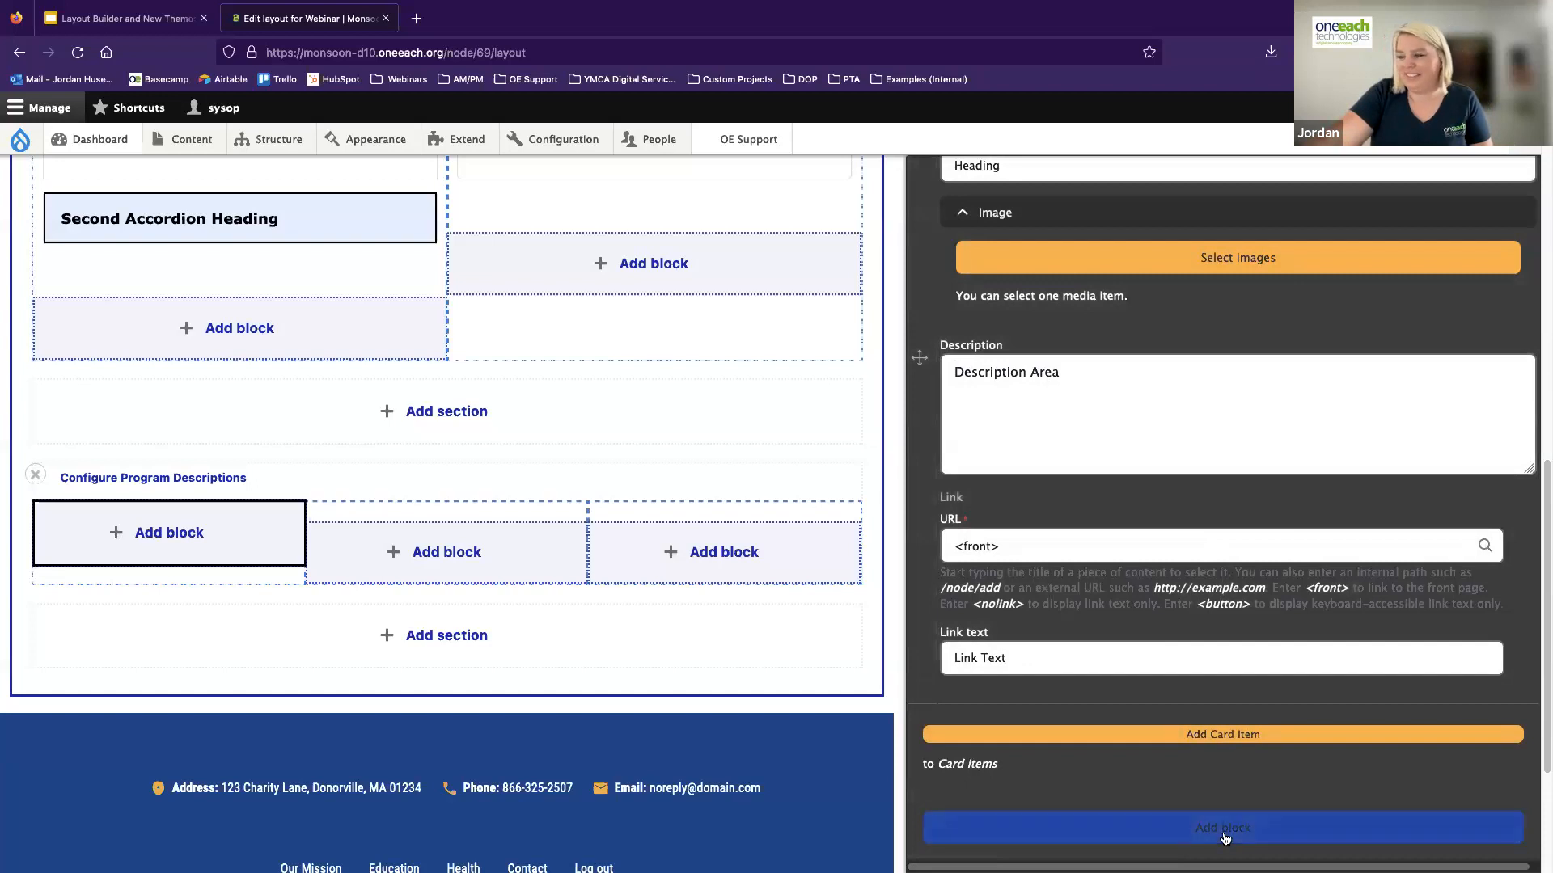
scroll(374, 511, down, 2)
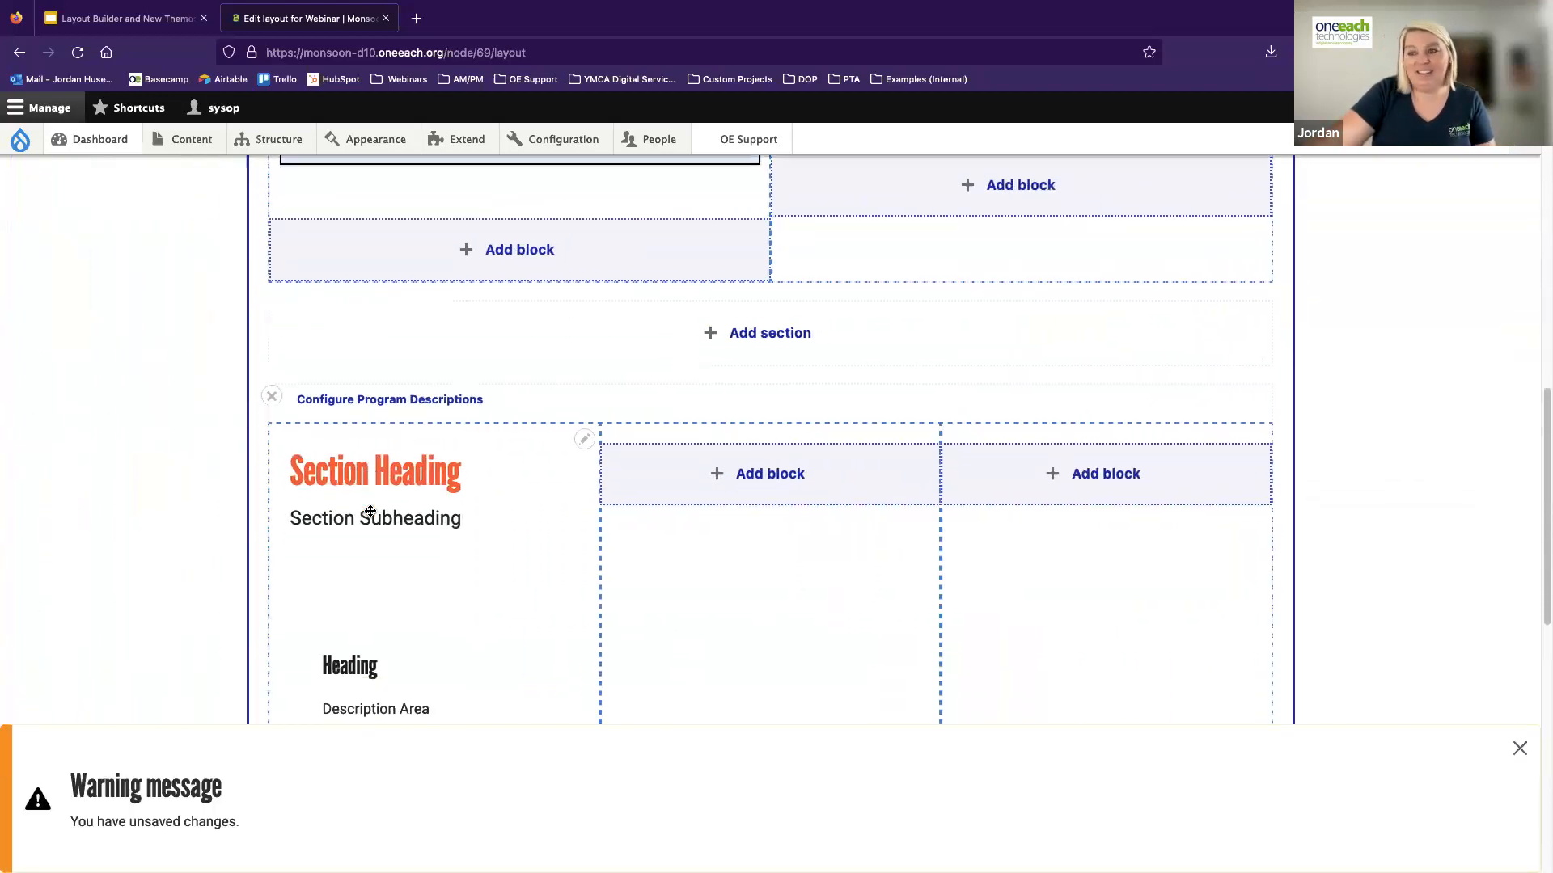
scroll(403, 422, down, 2)
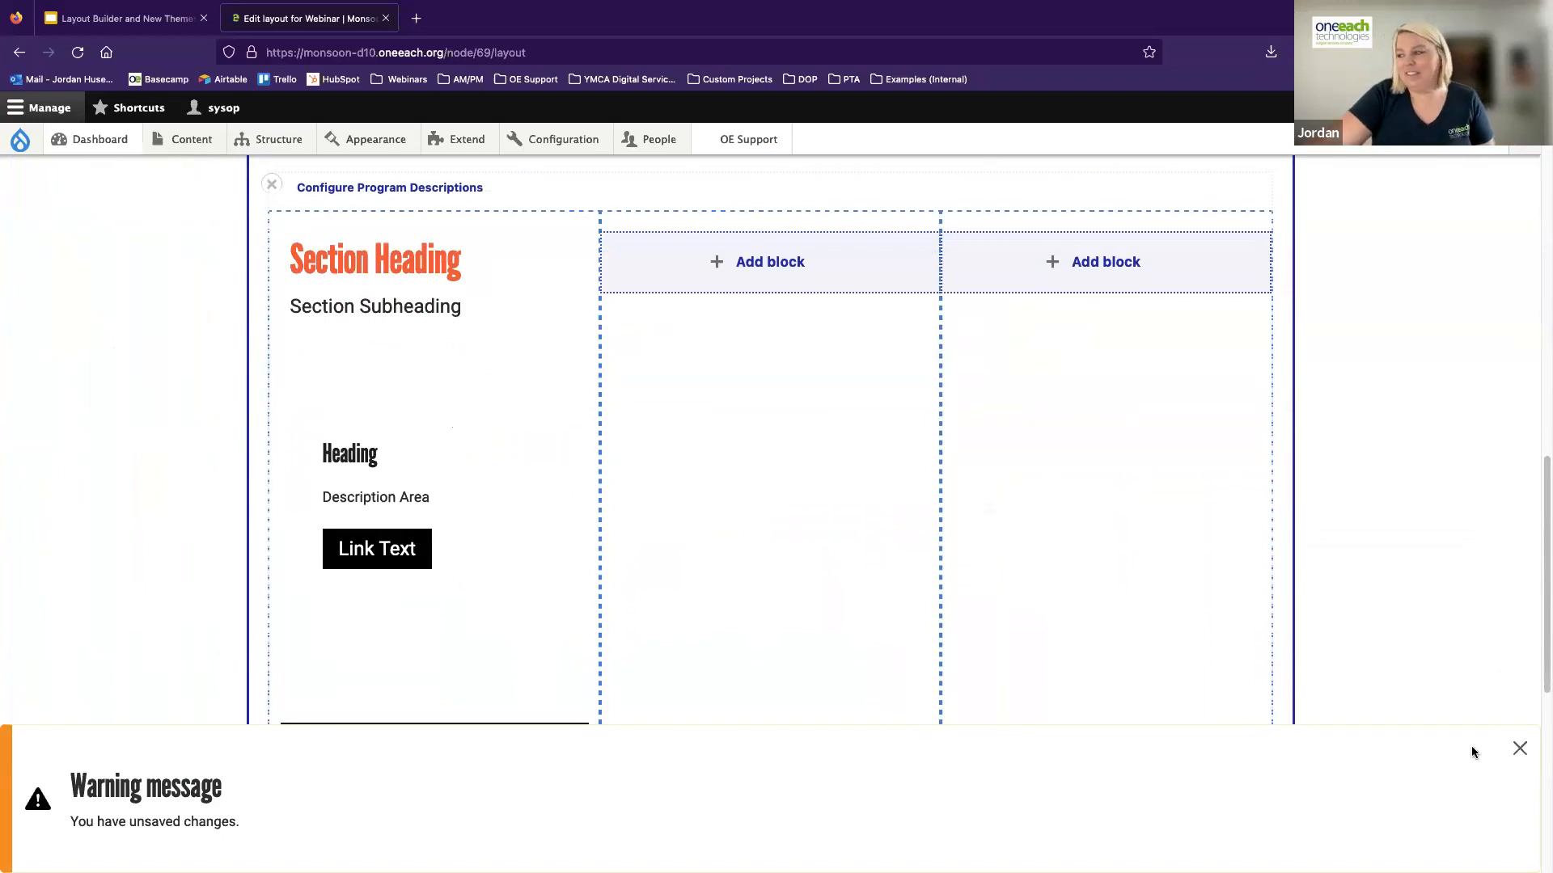
click(1518, 749)
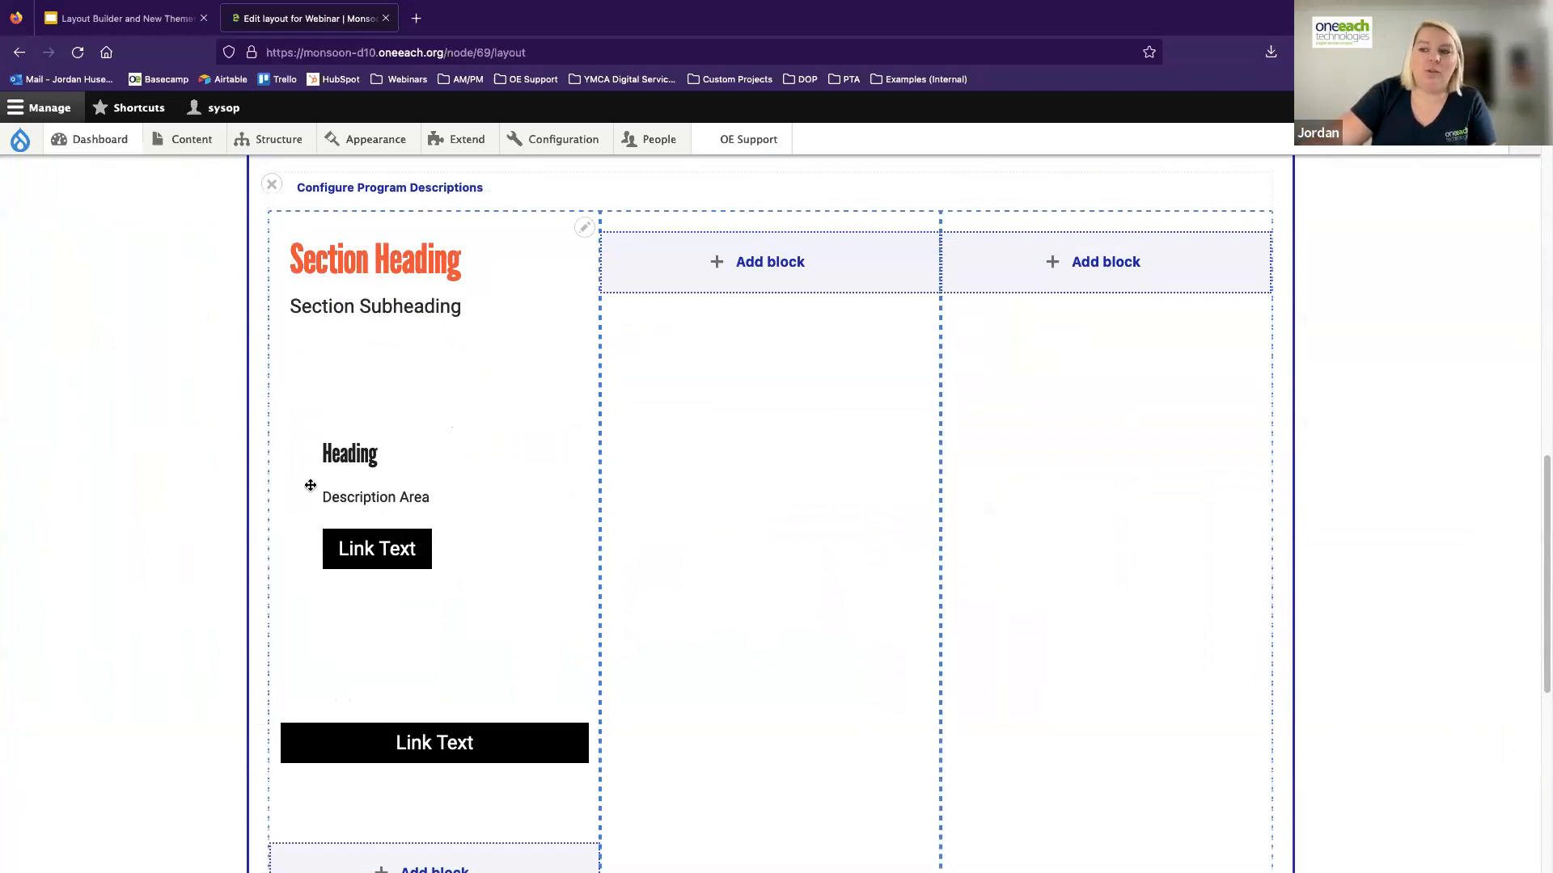
Create a Promo Card block in the middle column of Program Descriptions with the block title "Winter Programs"
click(738, 257)
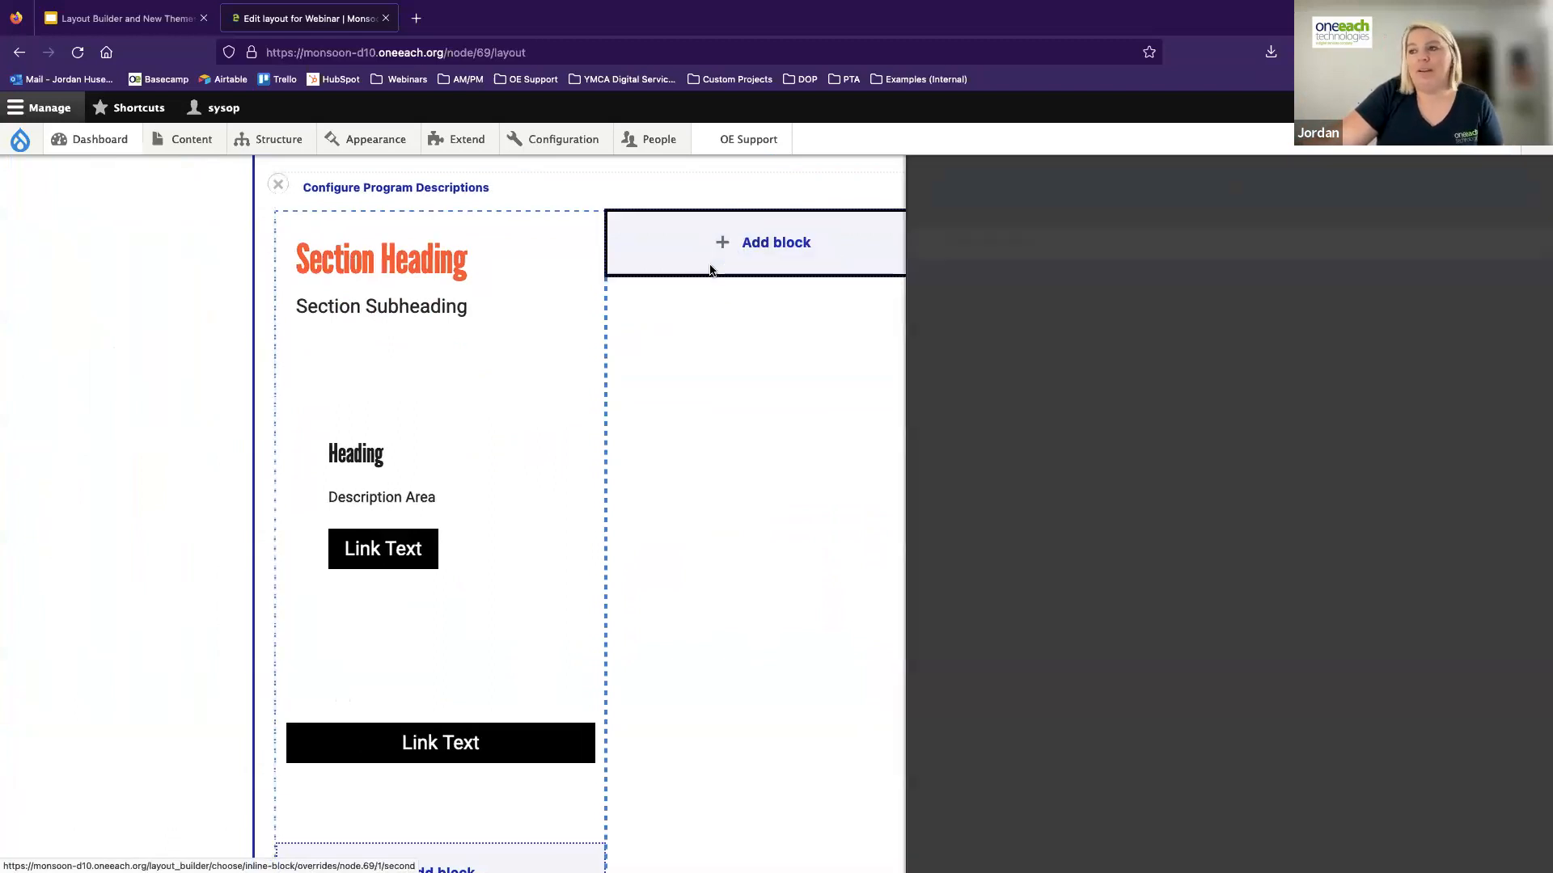
click(1213, 247)
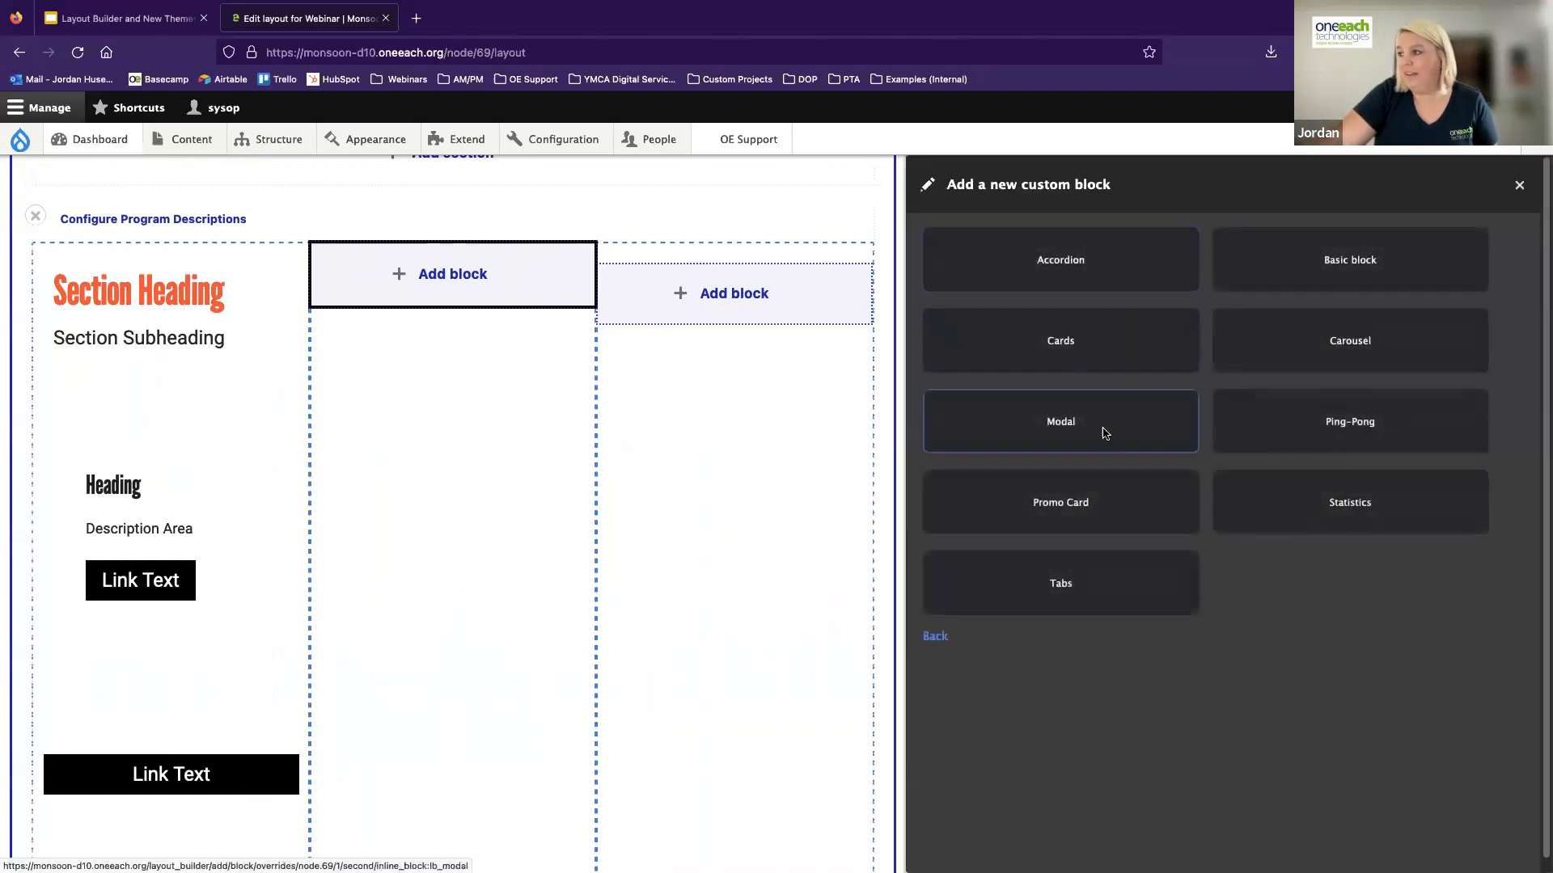
click(1065, 499)
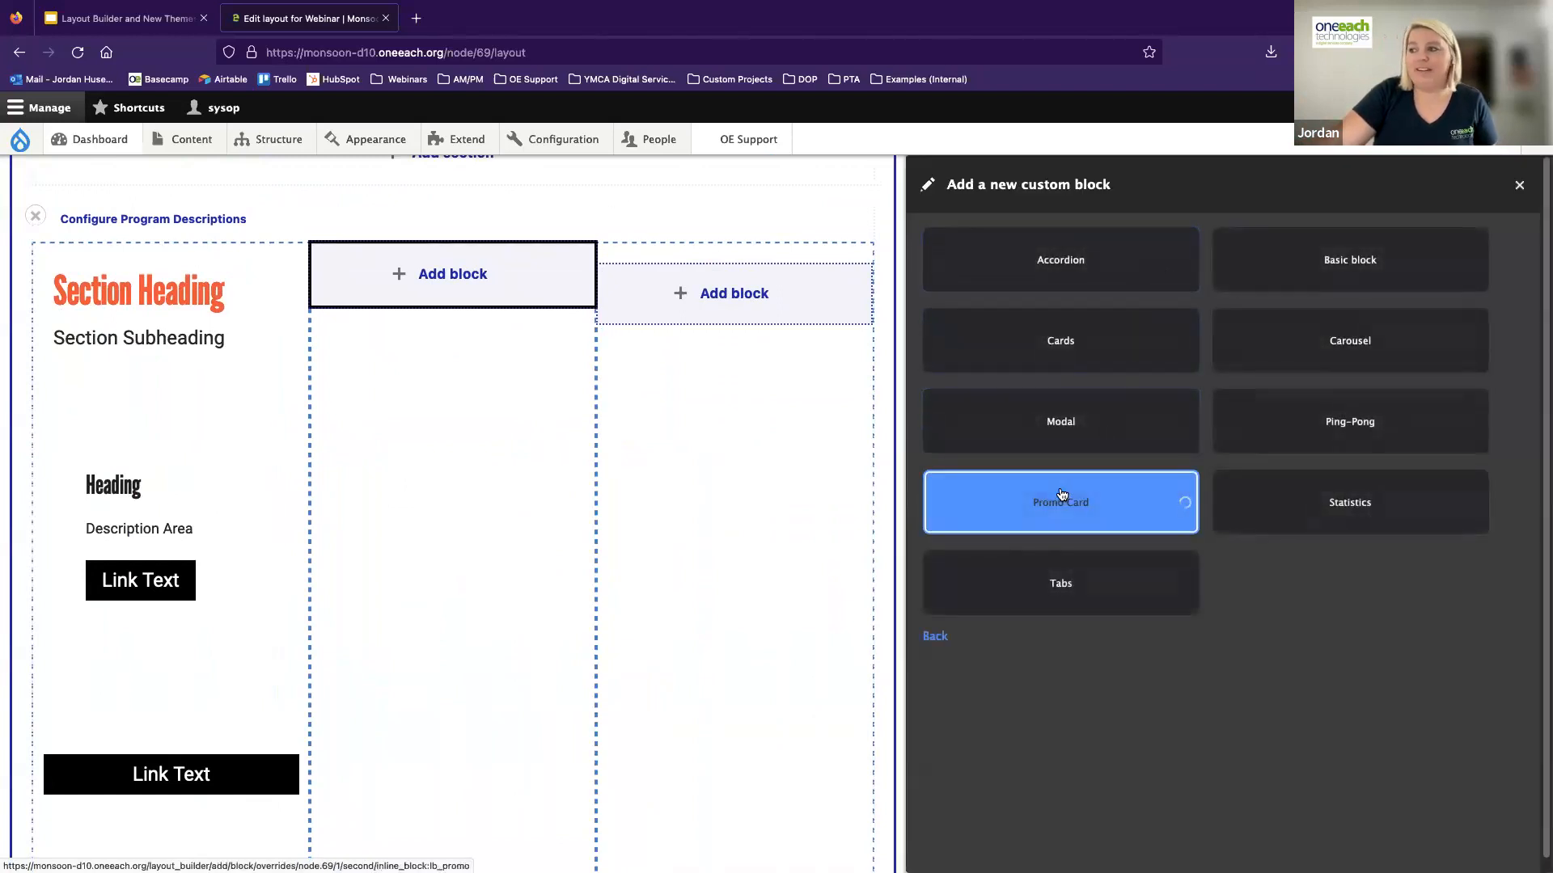
click(1010, 383)
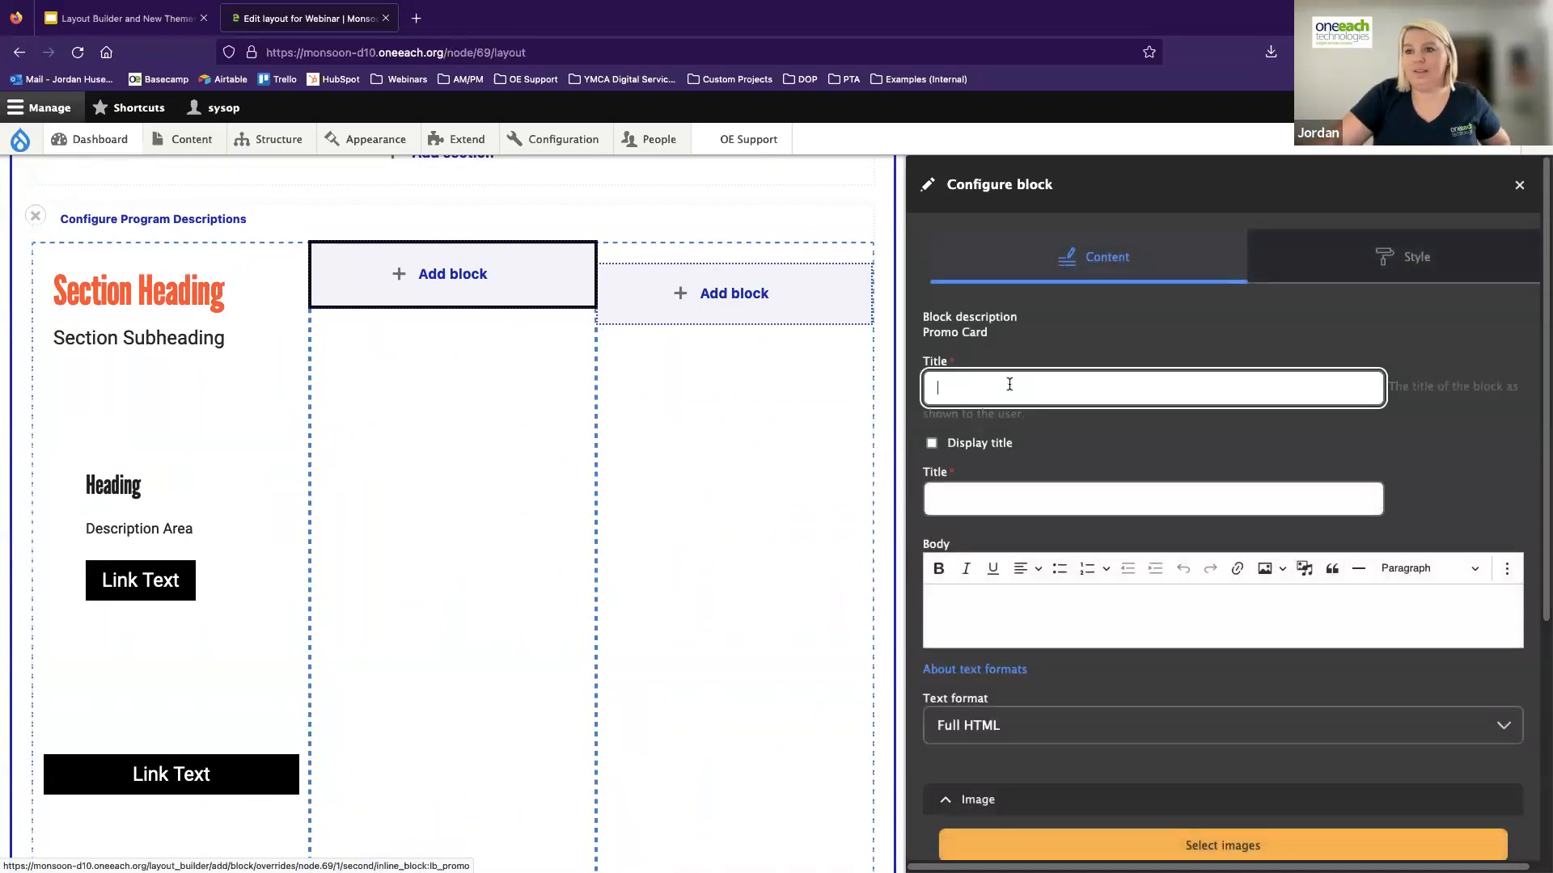
text(Winter Programs)
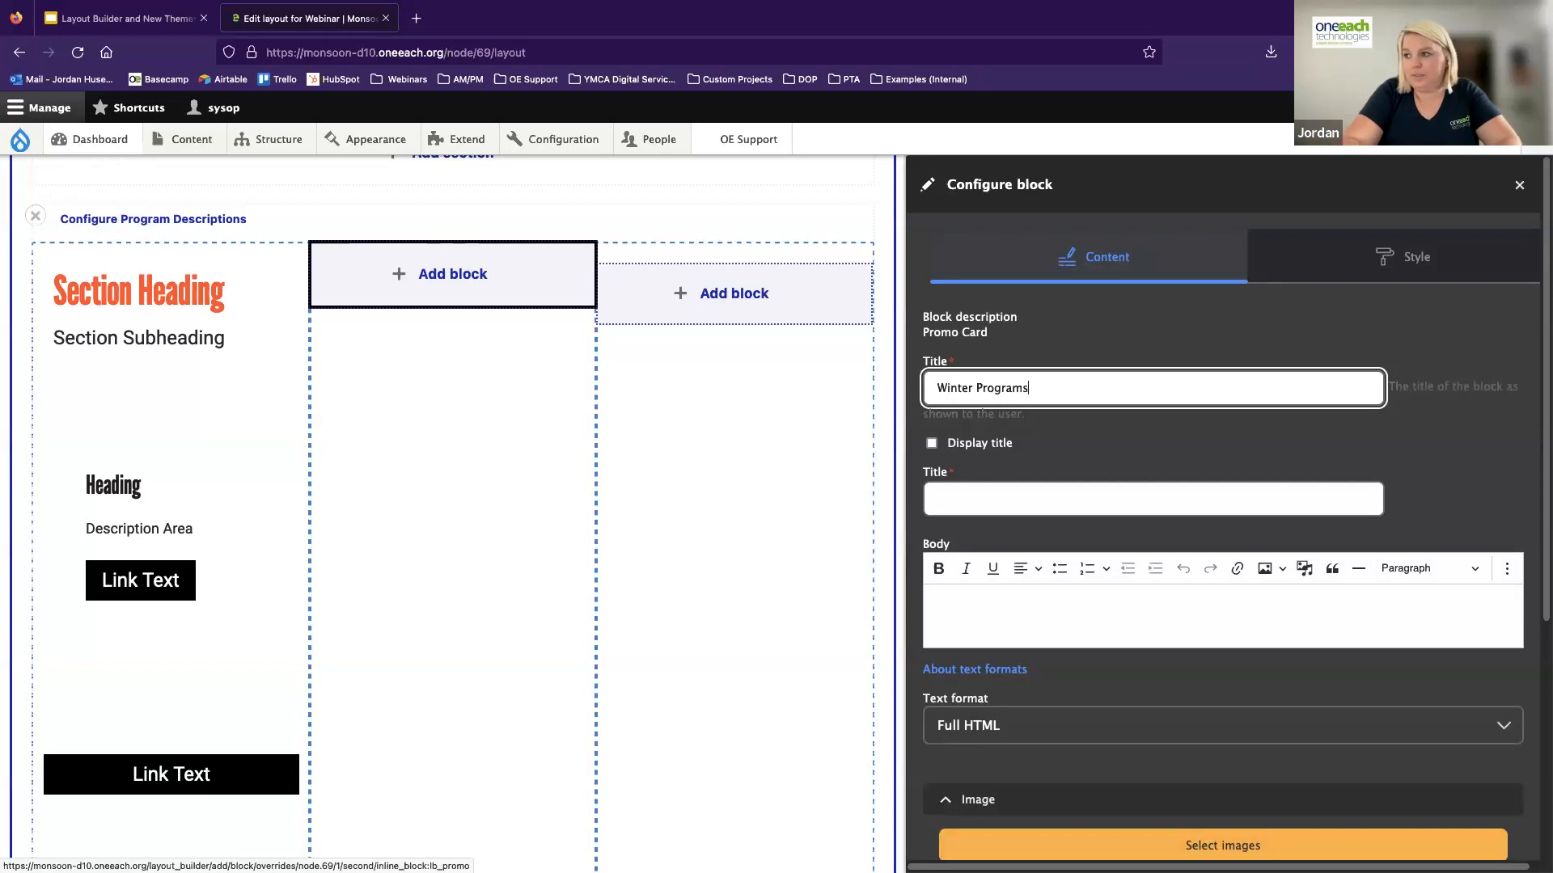
Set the promo card's own displayed title to "Learn about Winter Programs!"
click(966, 501)
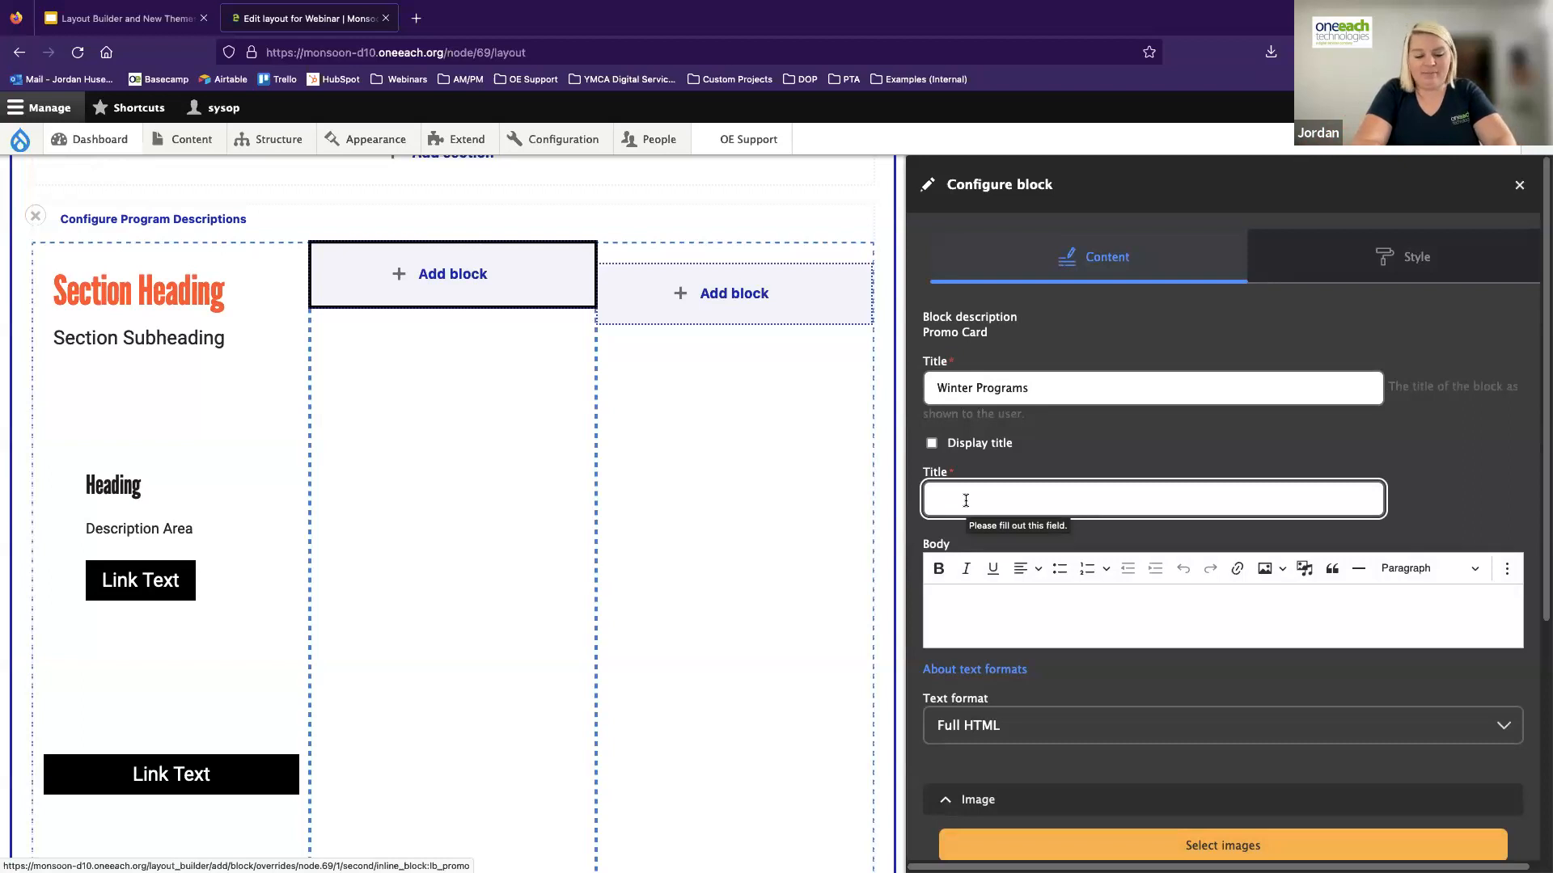
text(Learn about Winter Programs!)
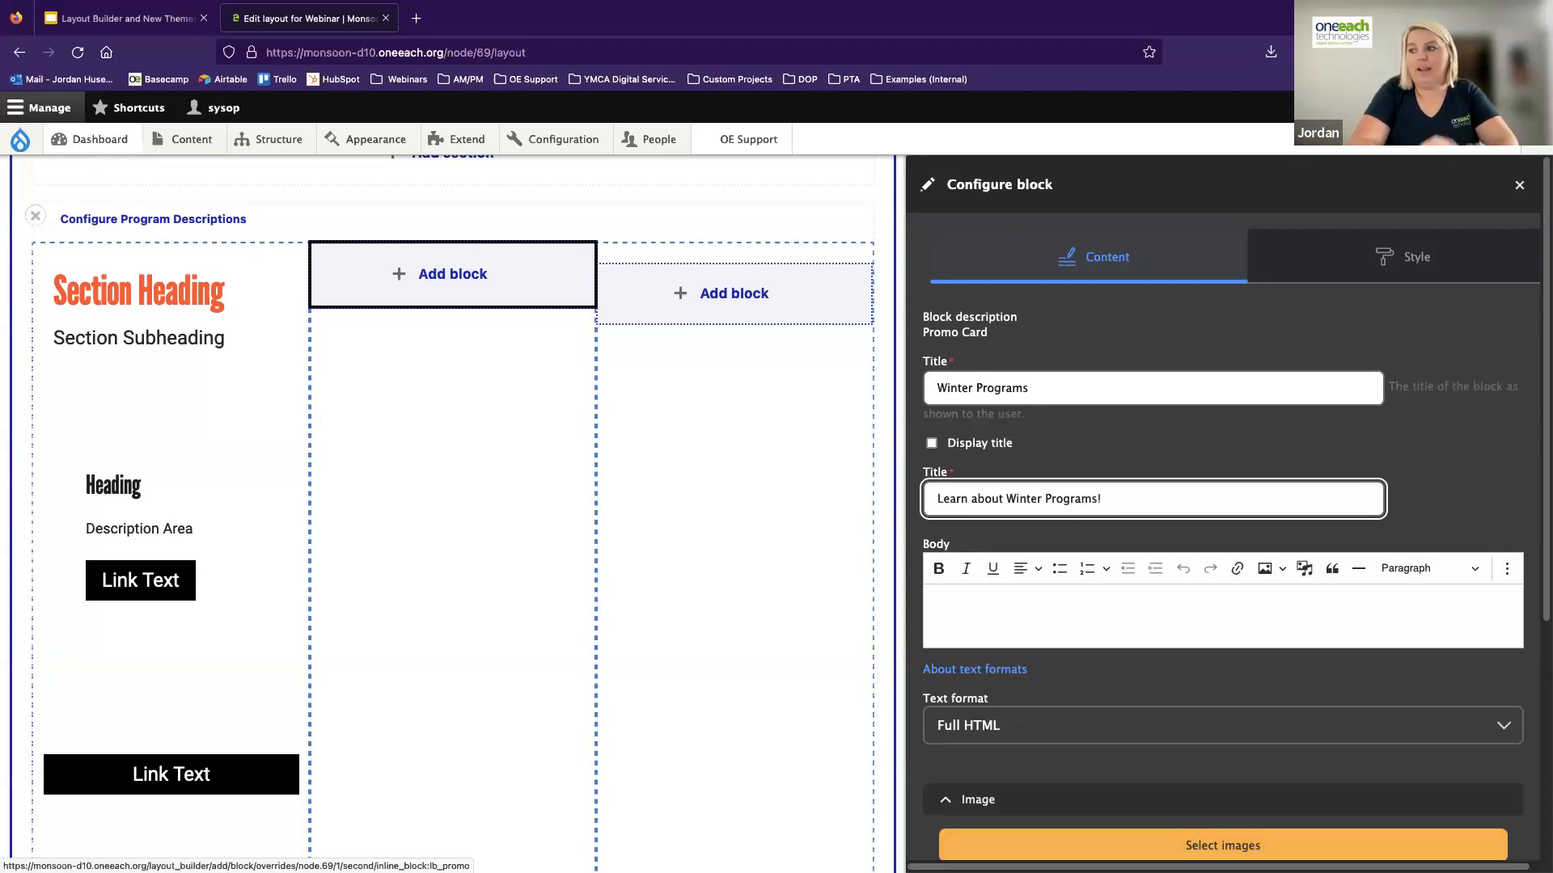
Enter the promo card's body text "THis is the body area. We can explain more about our programs taht we offer in teh winter."
click(1002, 610)
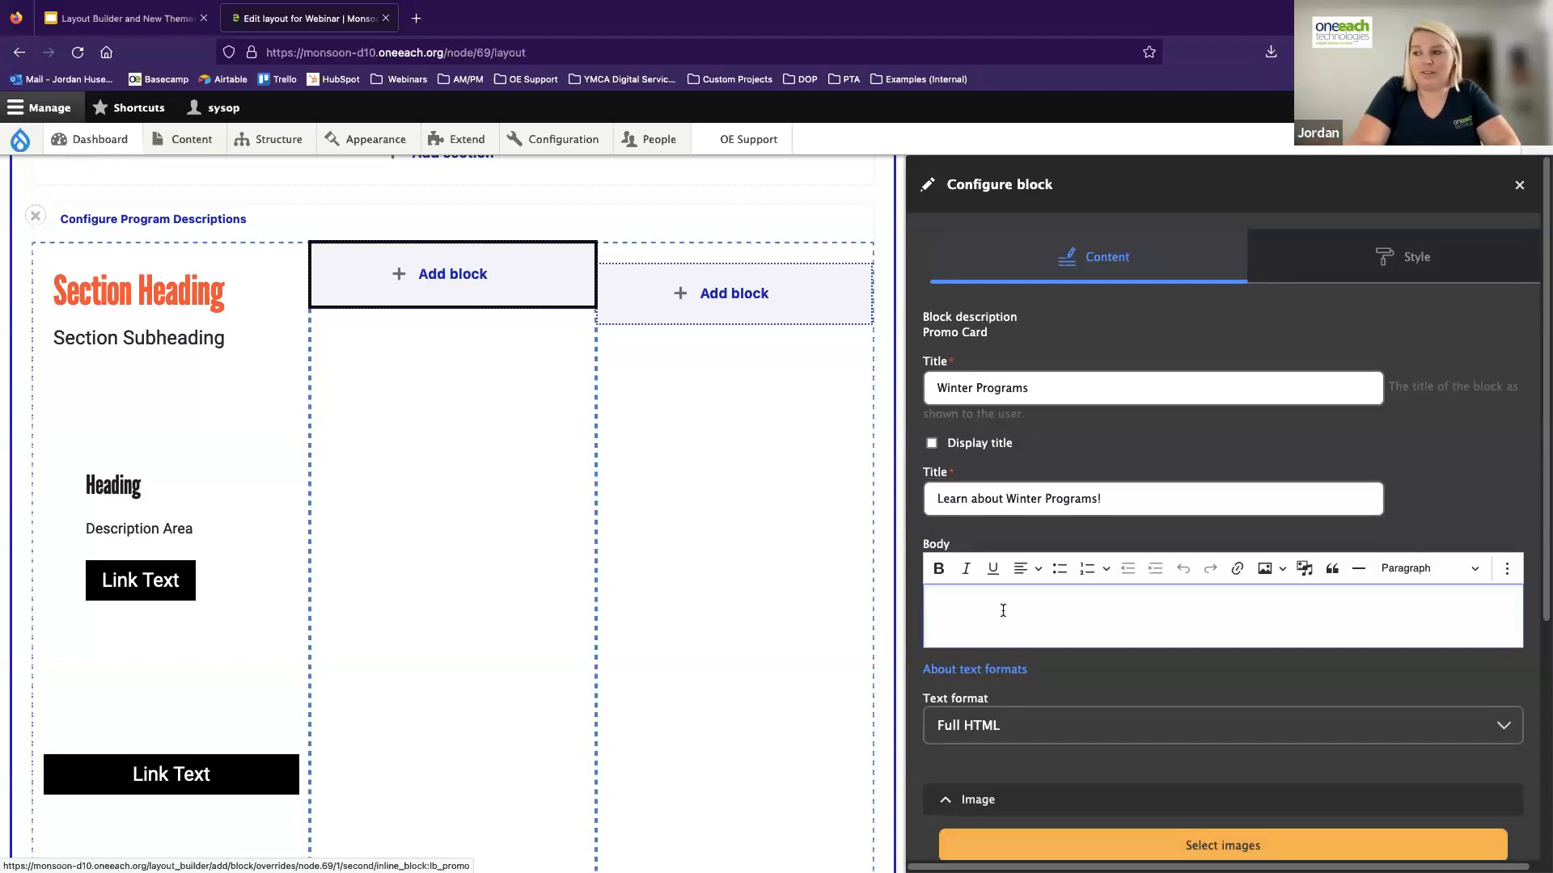
text(THis is the body )
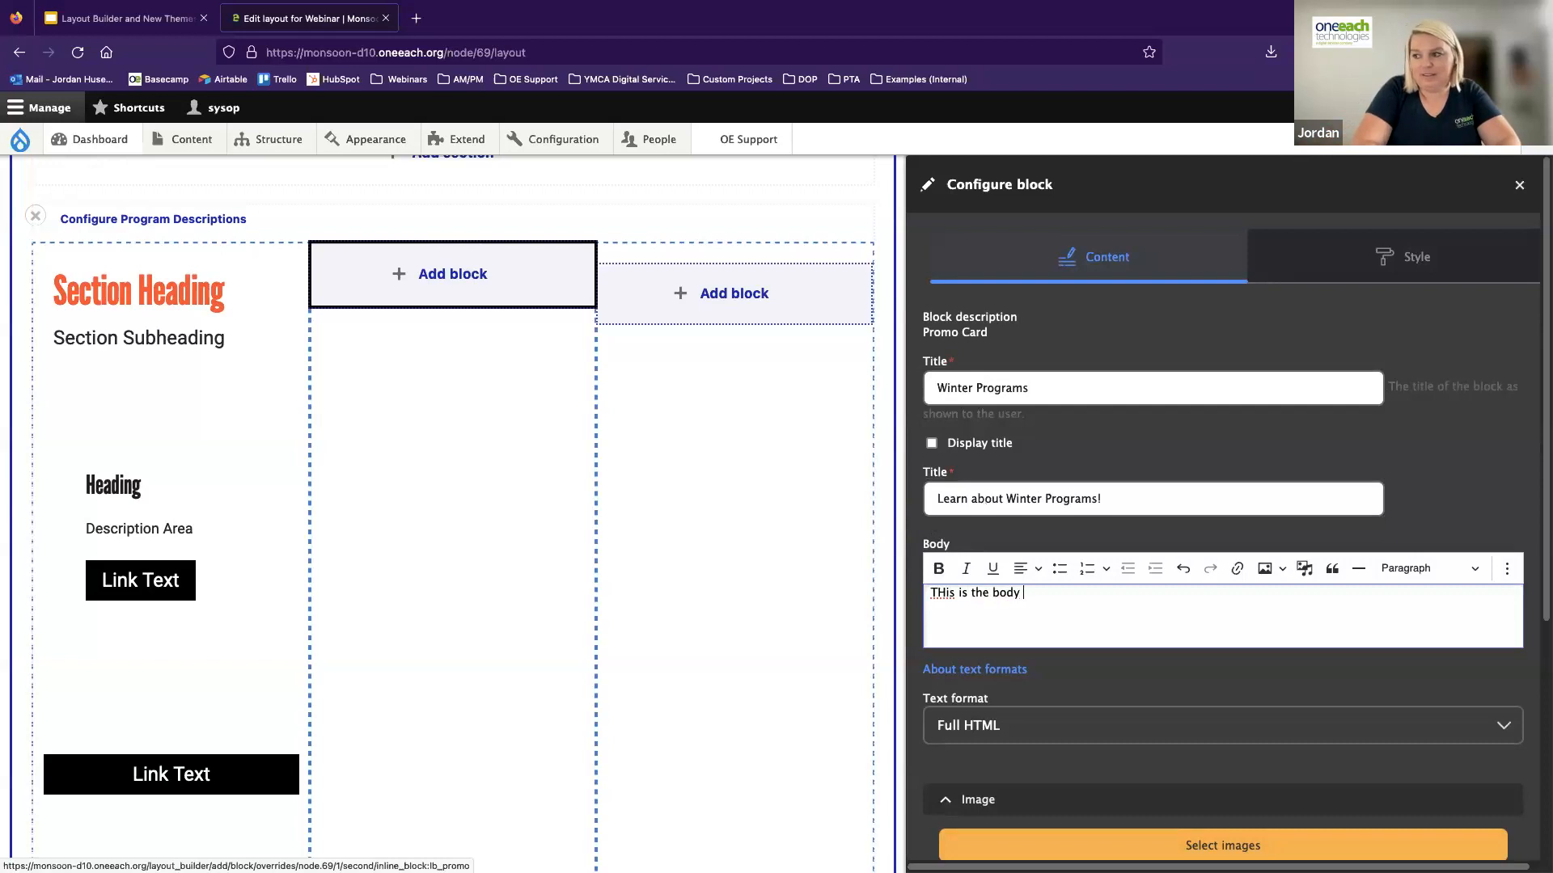
text(area. We can explain more about our)
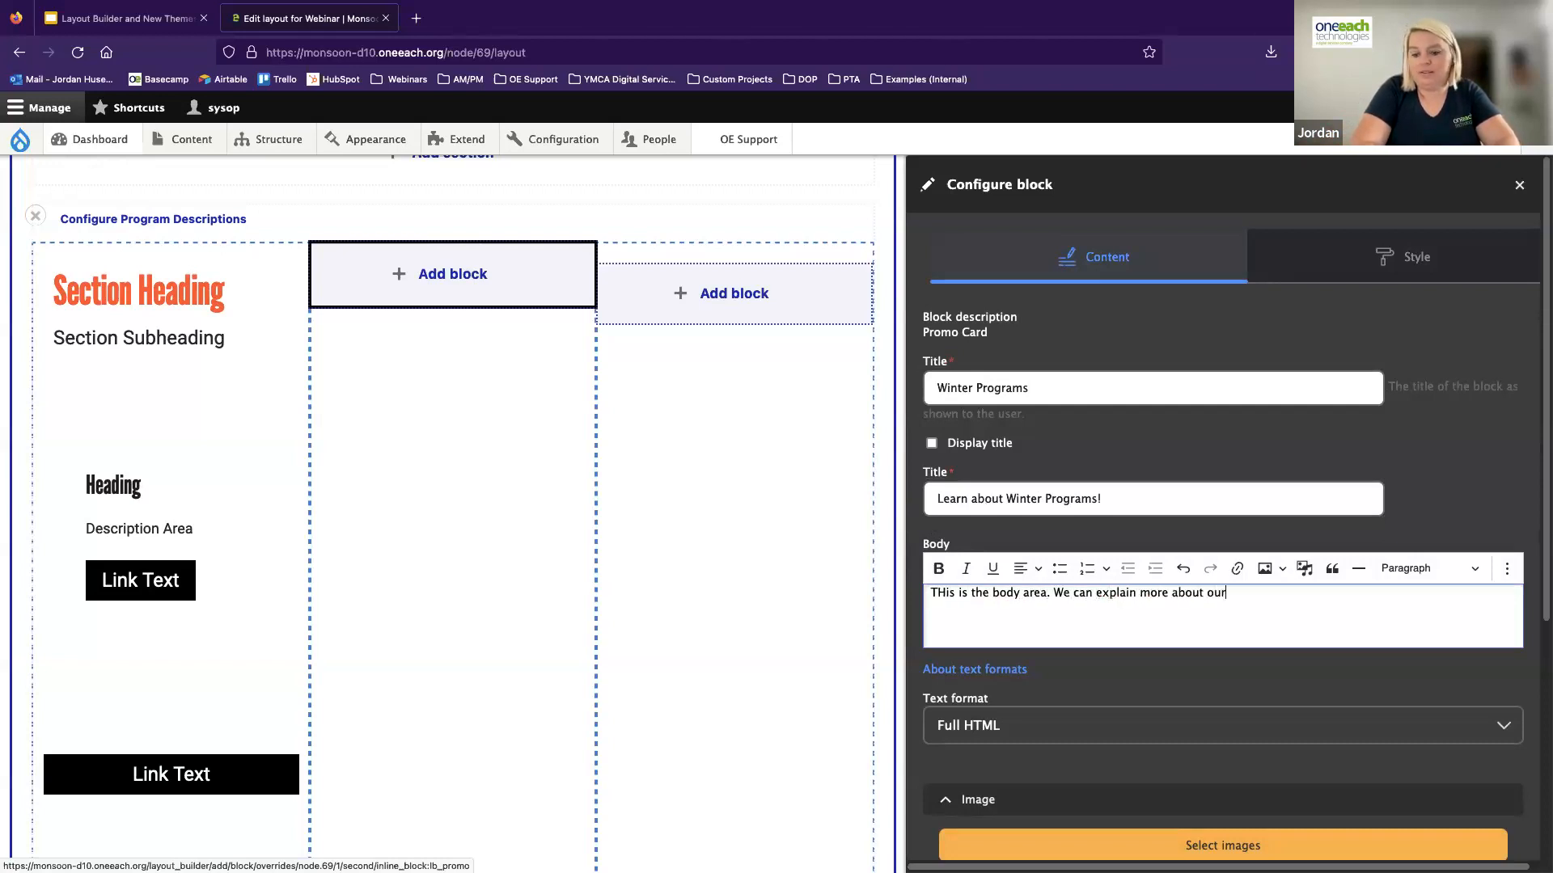
text( programs taht we offer in teh winter.)
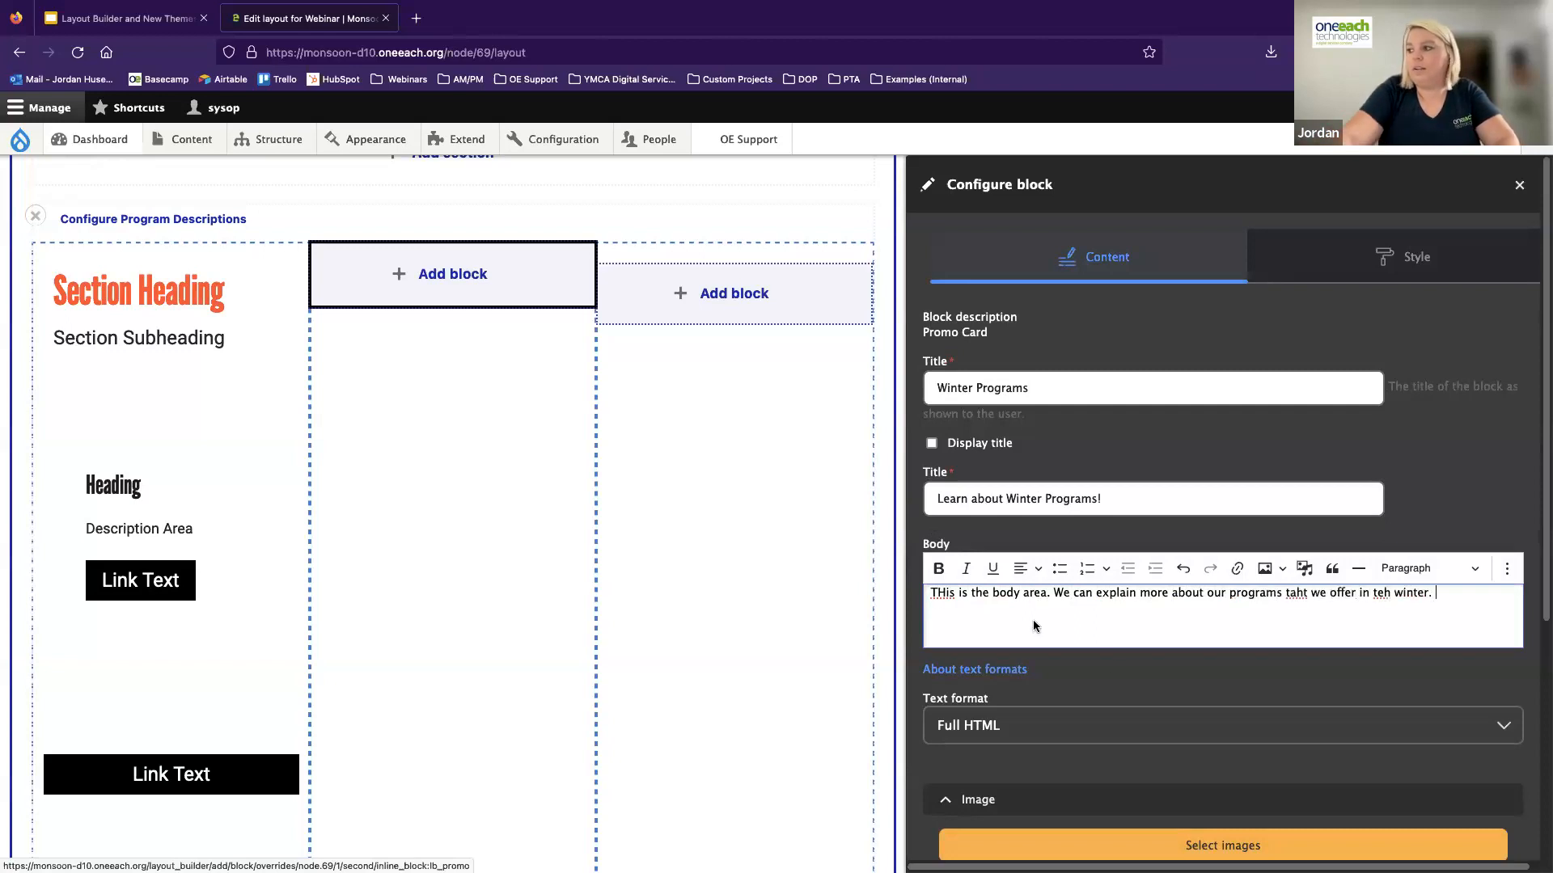
Correct the three misspelled words in the promo card's body text to "the", "that" and "This"
double_click(1382, 592)
text(the)
click(1296, 592)
key(BackSpace)
text(a)
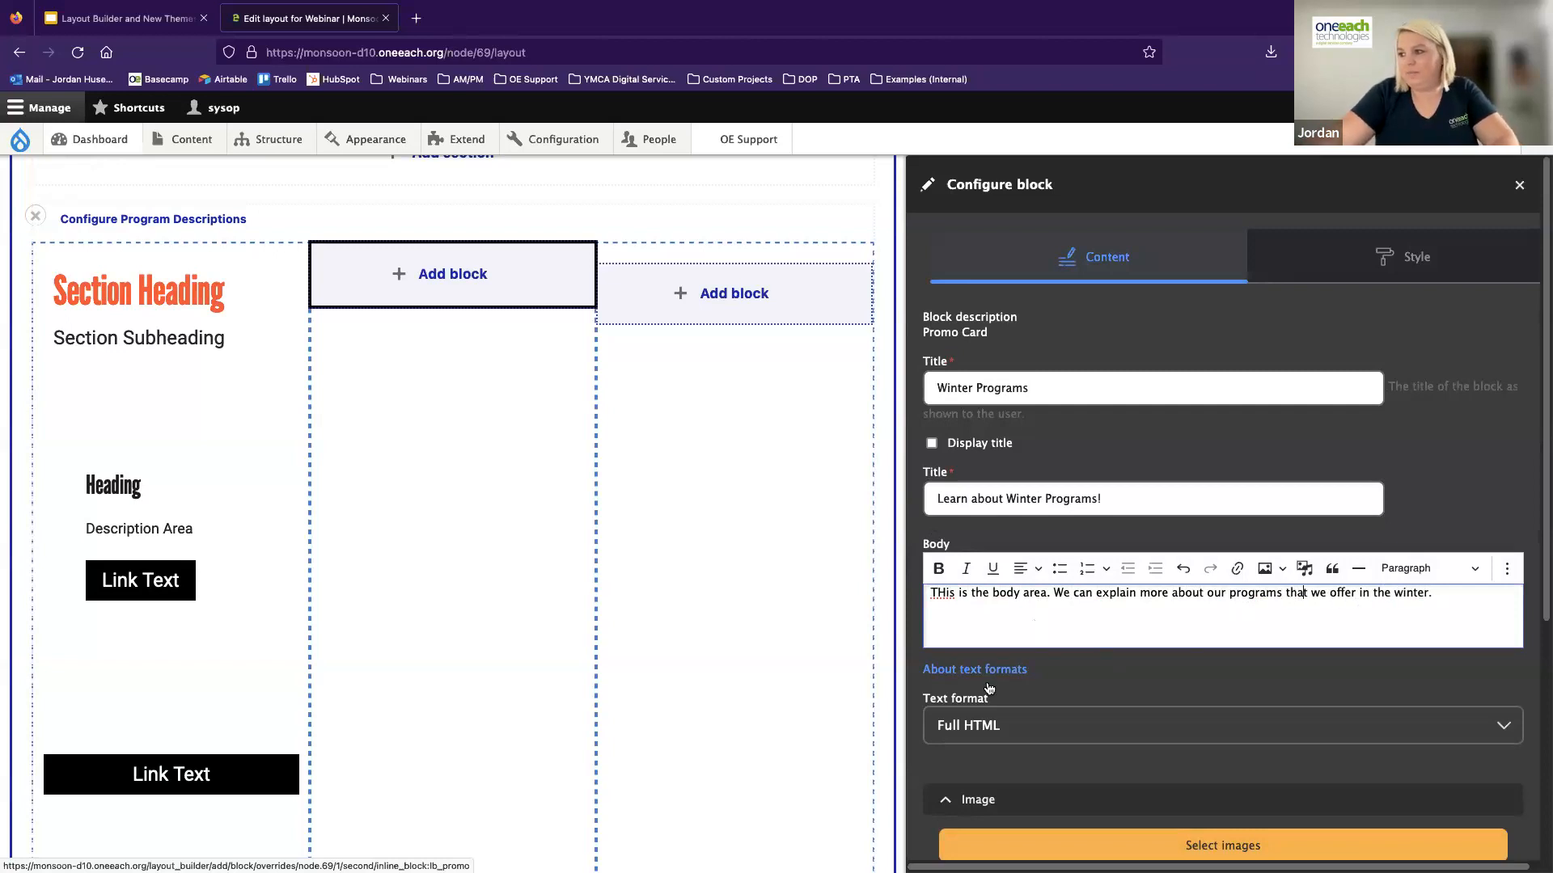
click(946, 593)
key(BackSpace)
text(h)
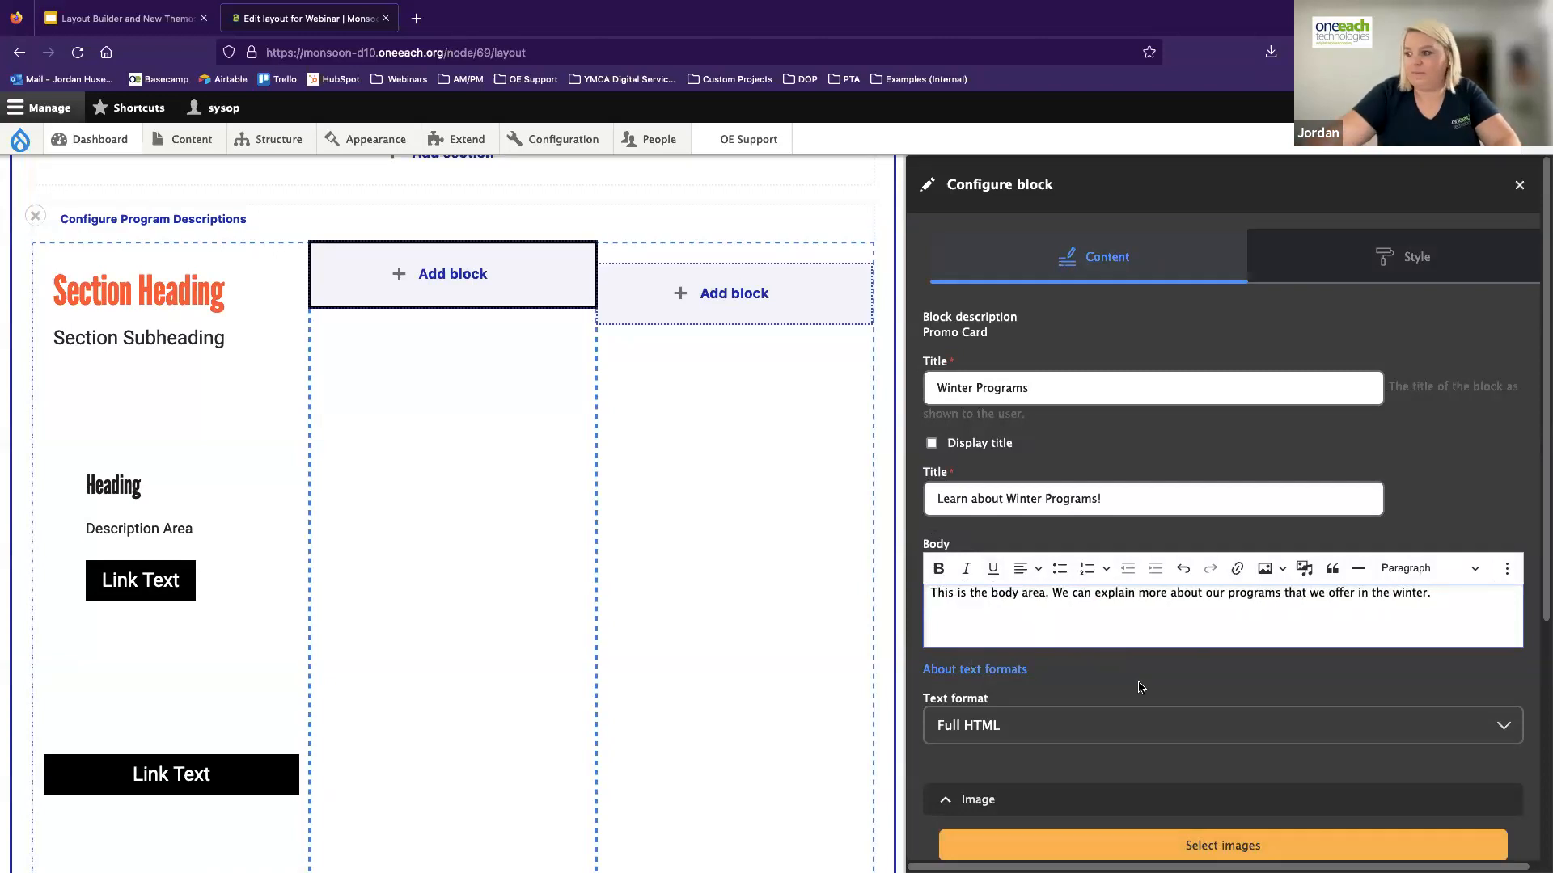
Select the existing picture of three seated children from the image library as the promo card's image
scroll(1138, 686, down, 3)
click(1232, 627)
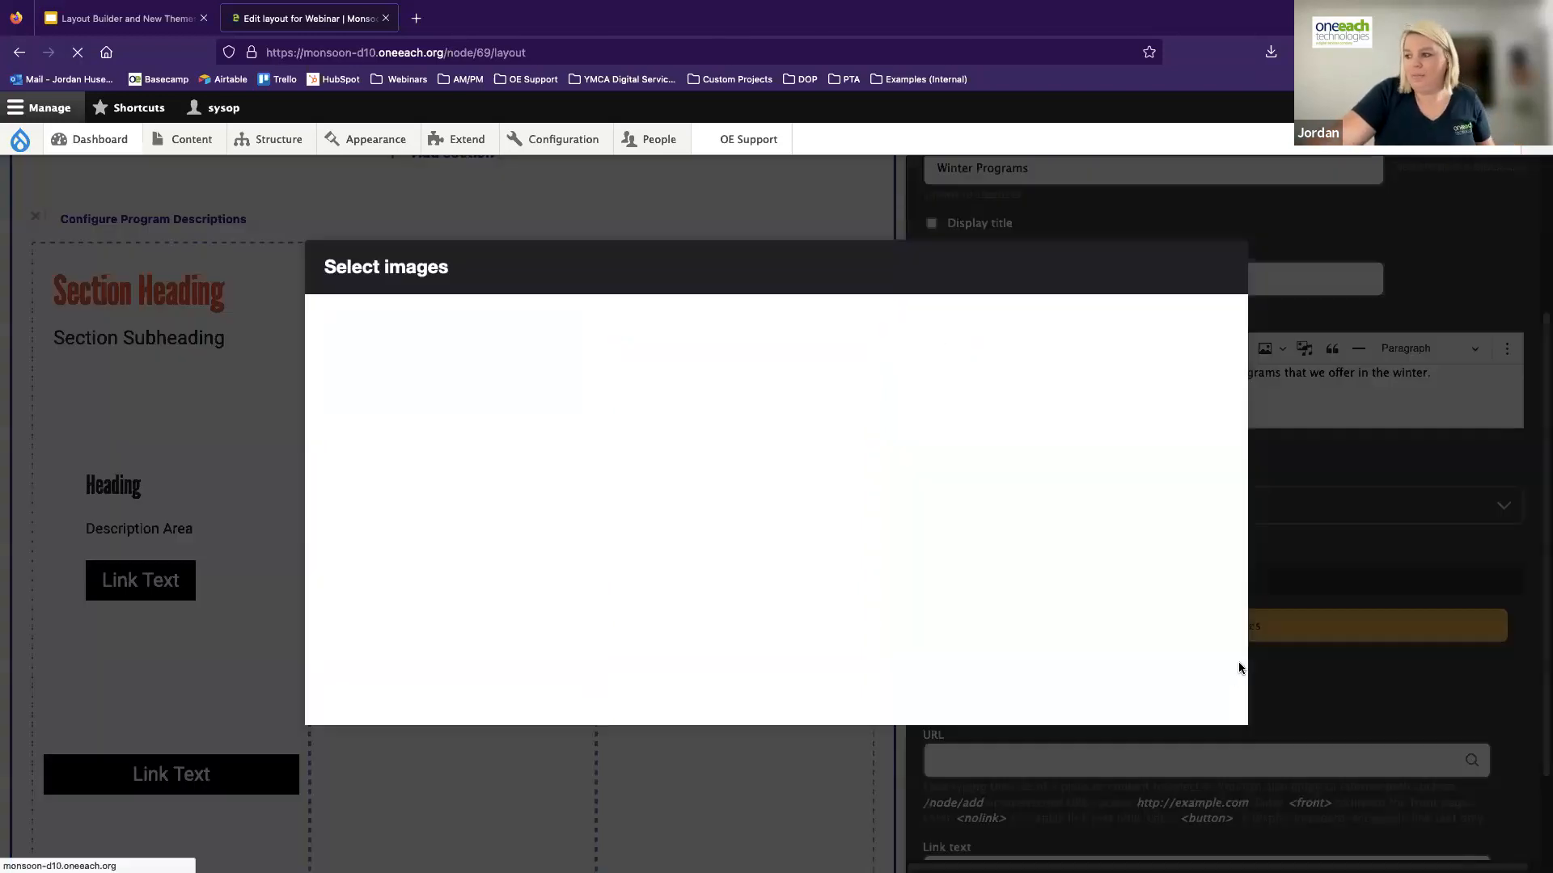
click(677, 647)
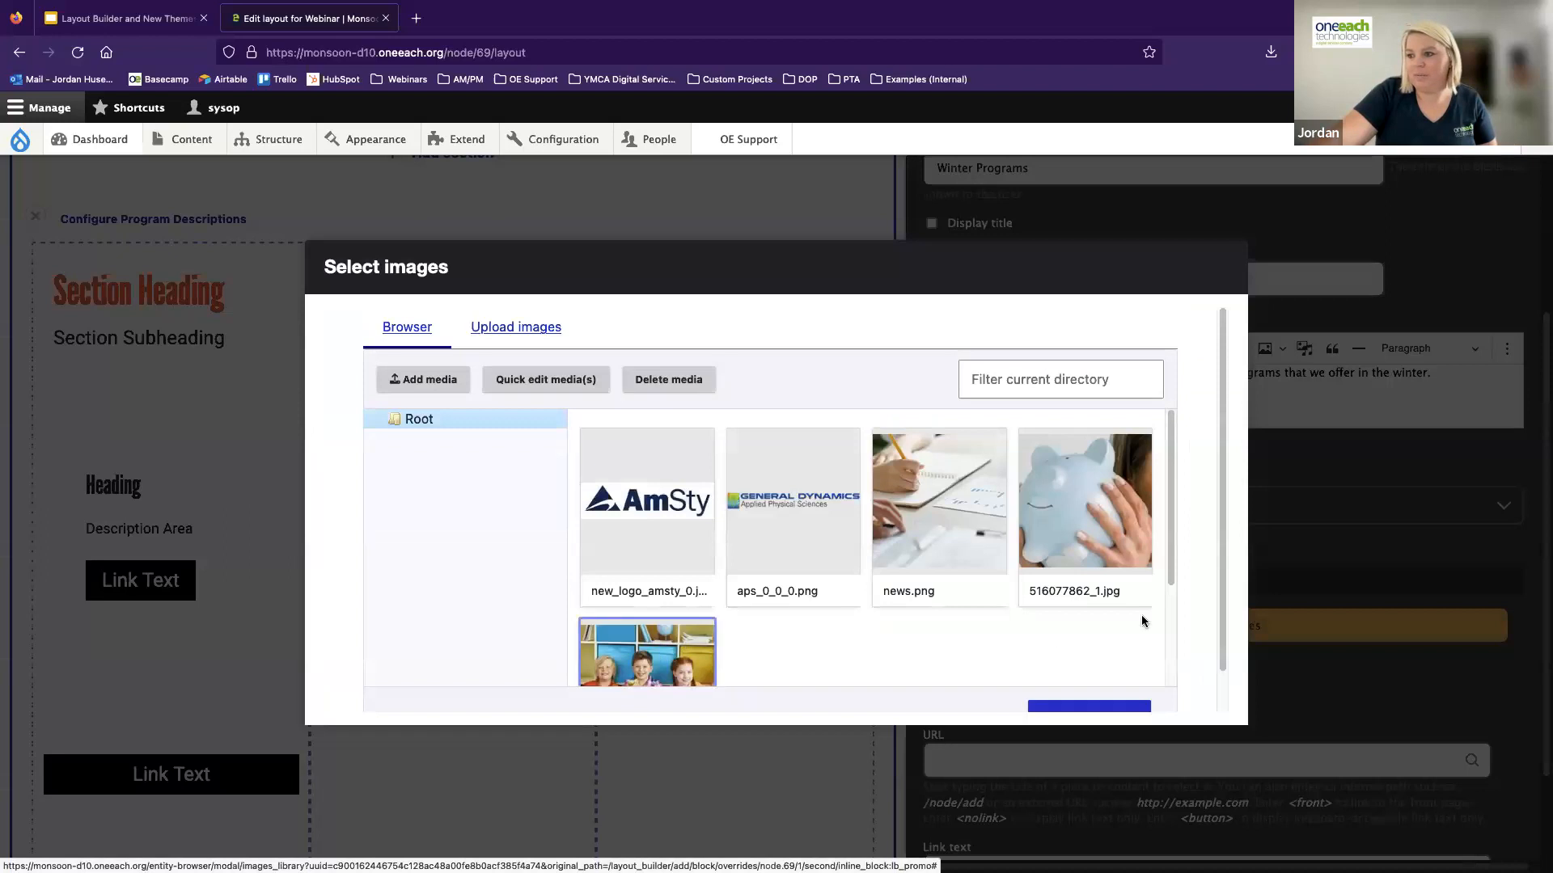
scroll(1092, 687, down, 1)
click(1098, 688)
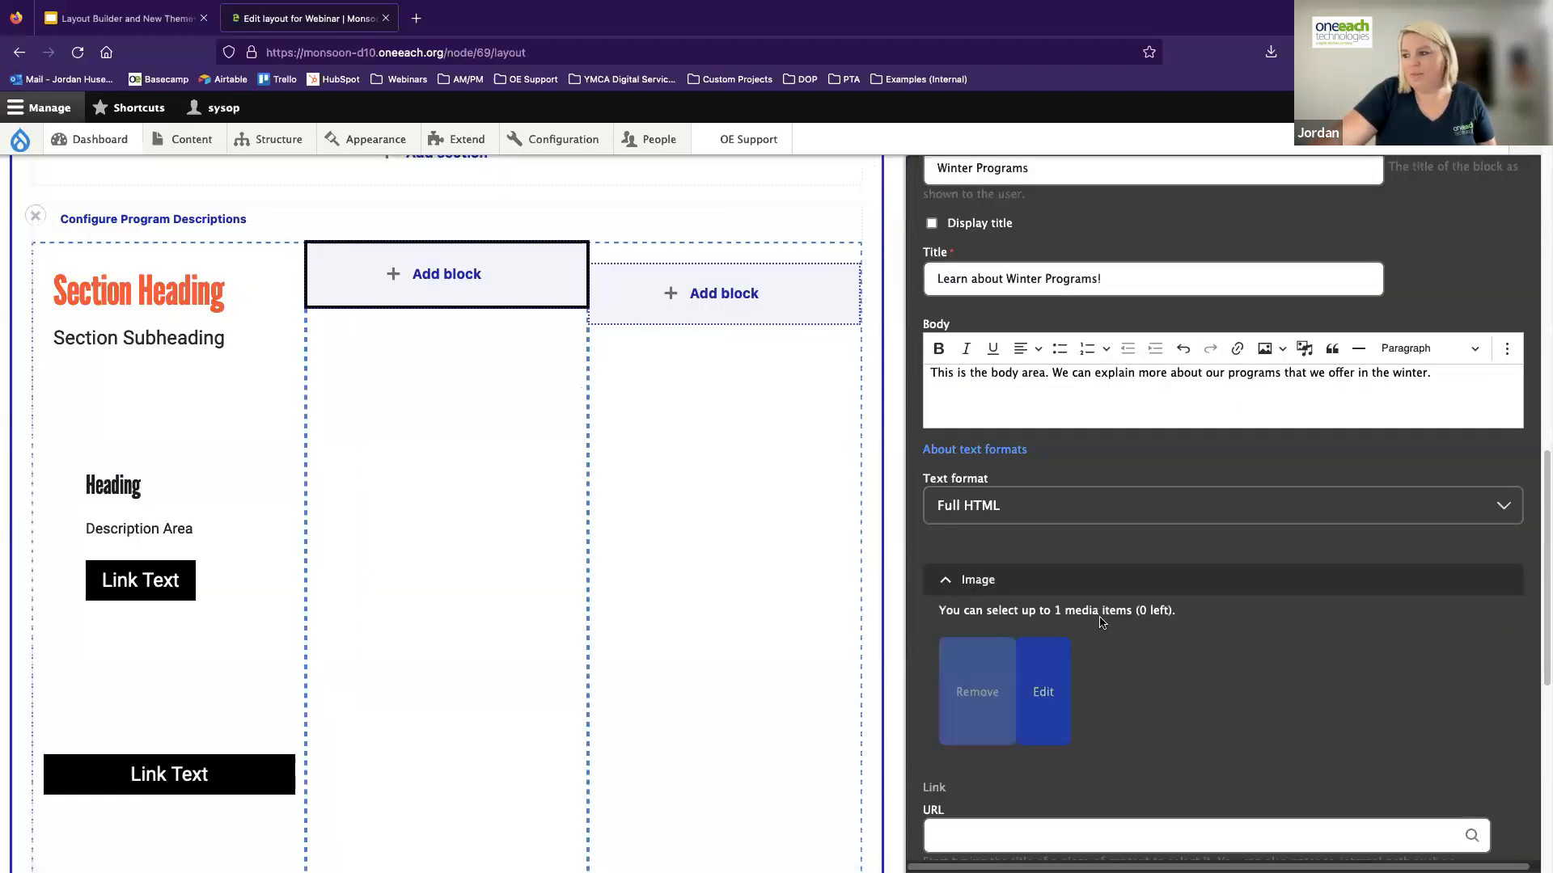
Link the promo card to <front> with the link text "This is a button!" and add the block to the layout
scroll(907, 429, down, 3)
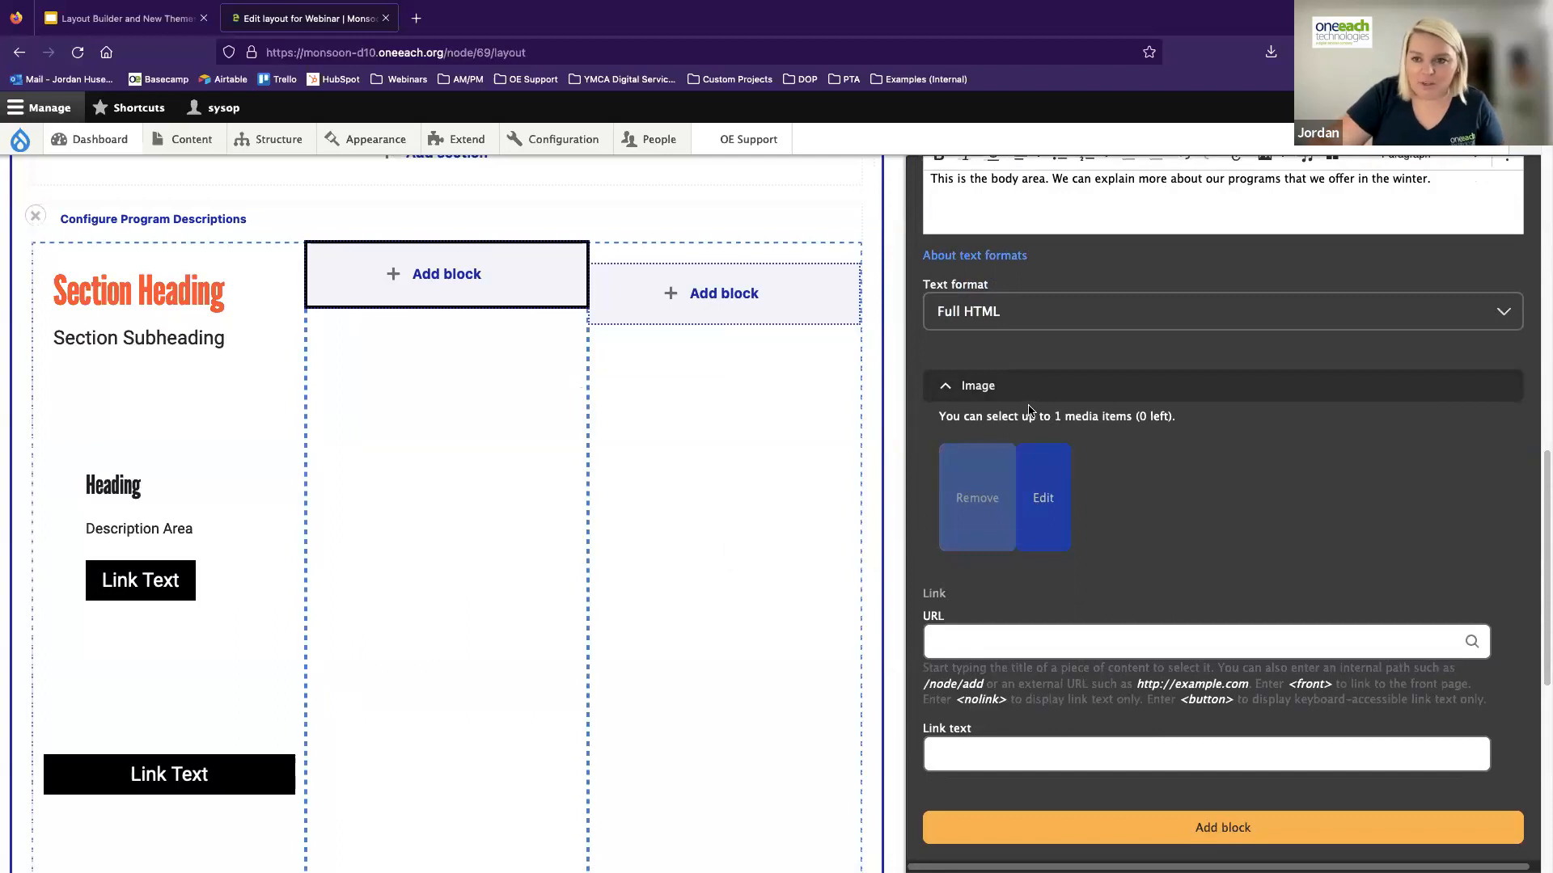
scroll(1206, 583, down, 3)
click(1059, 764)
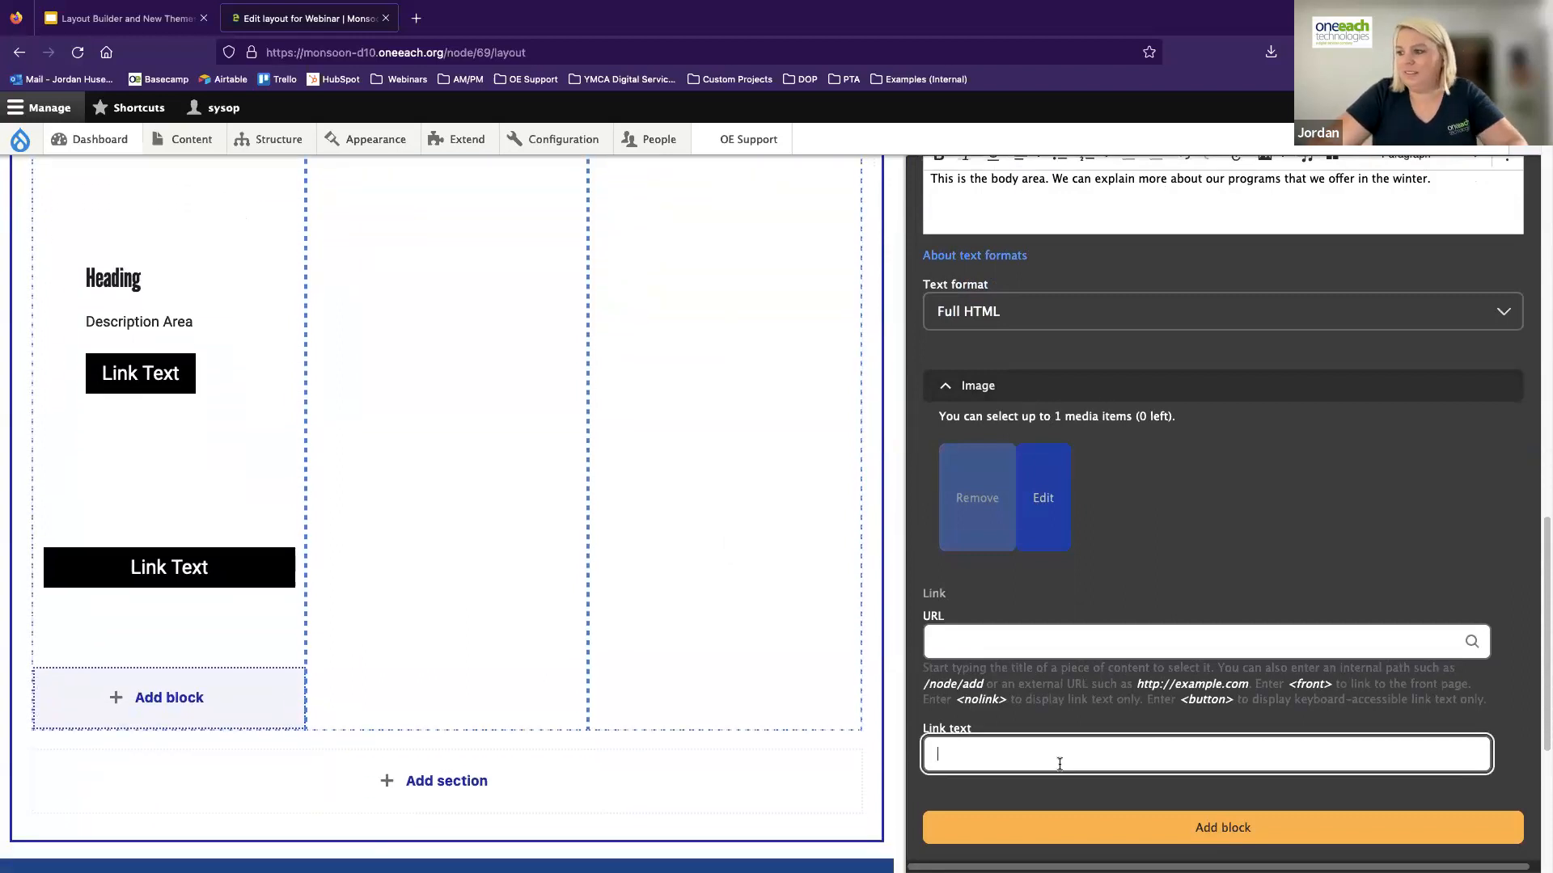
click(1030, 651)
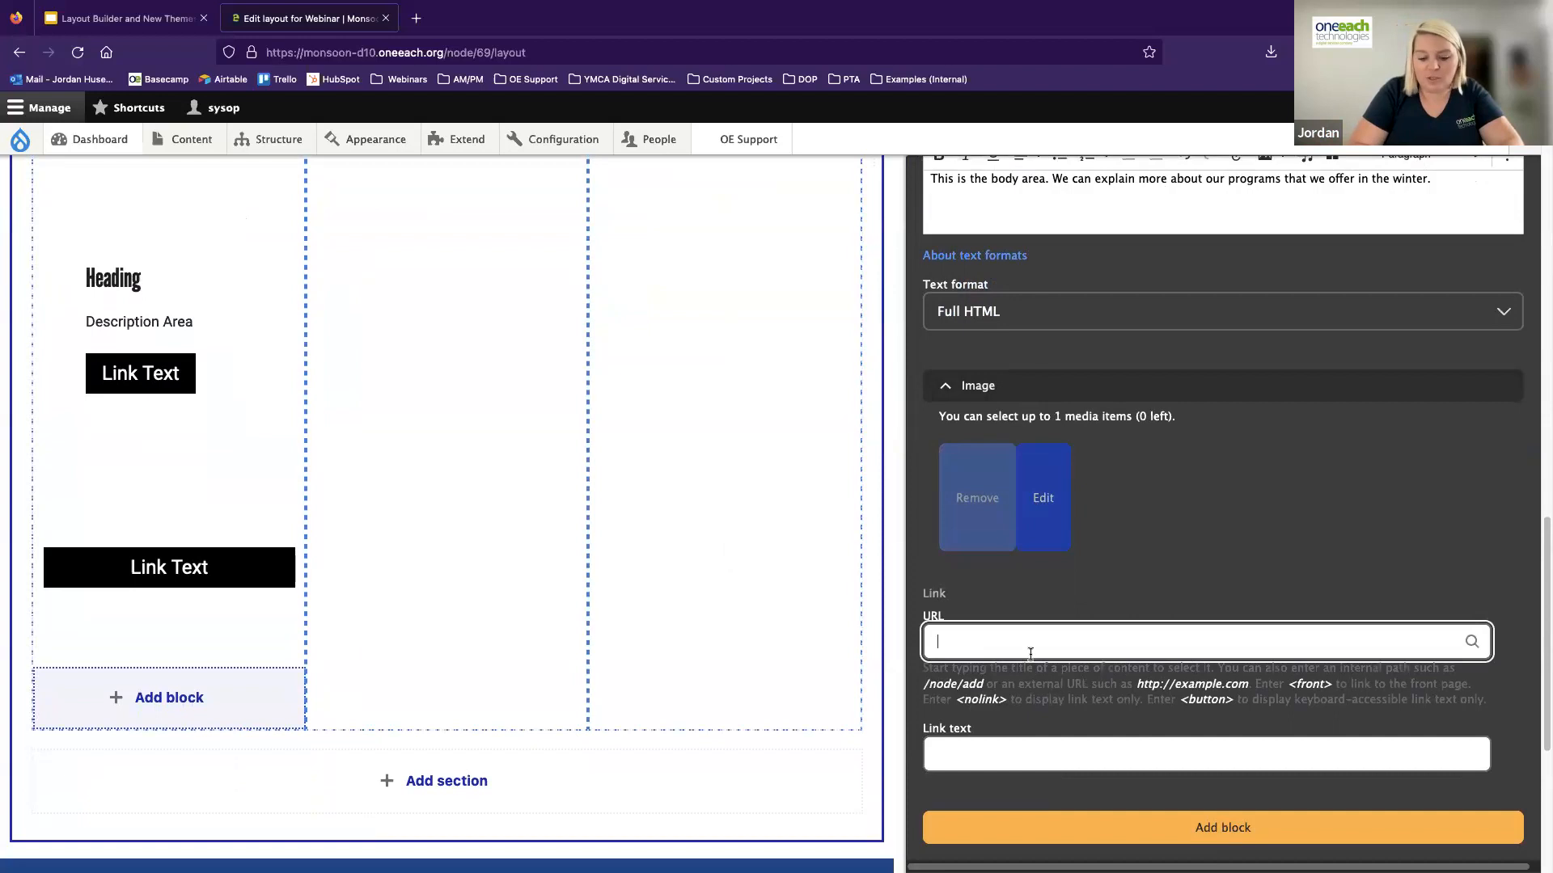
text(>)
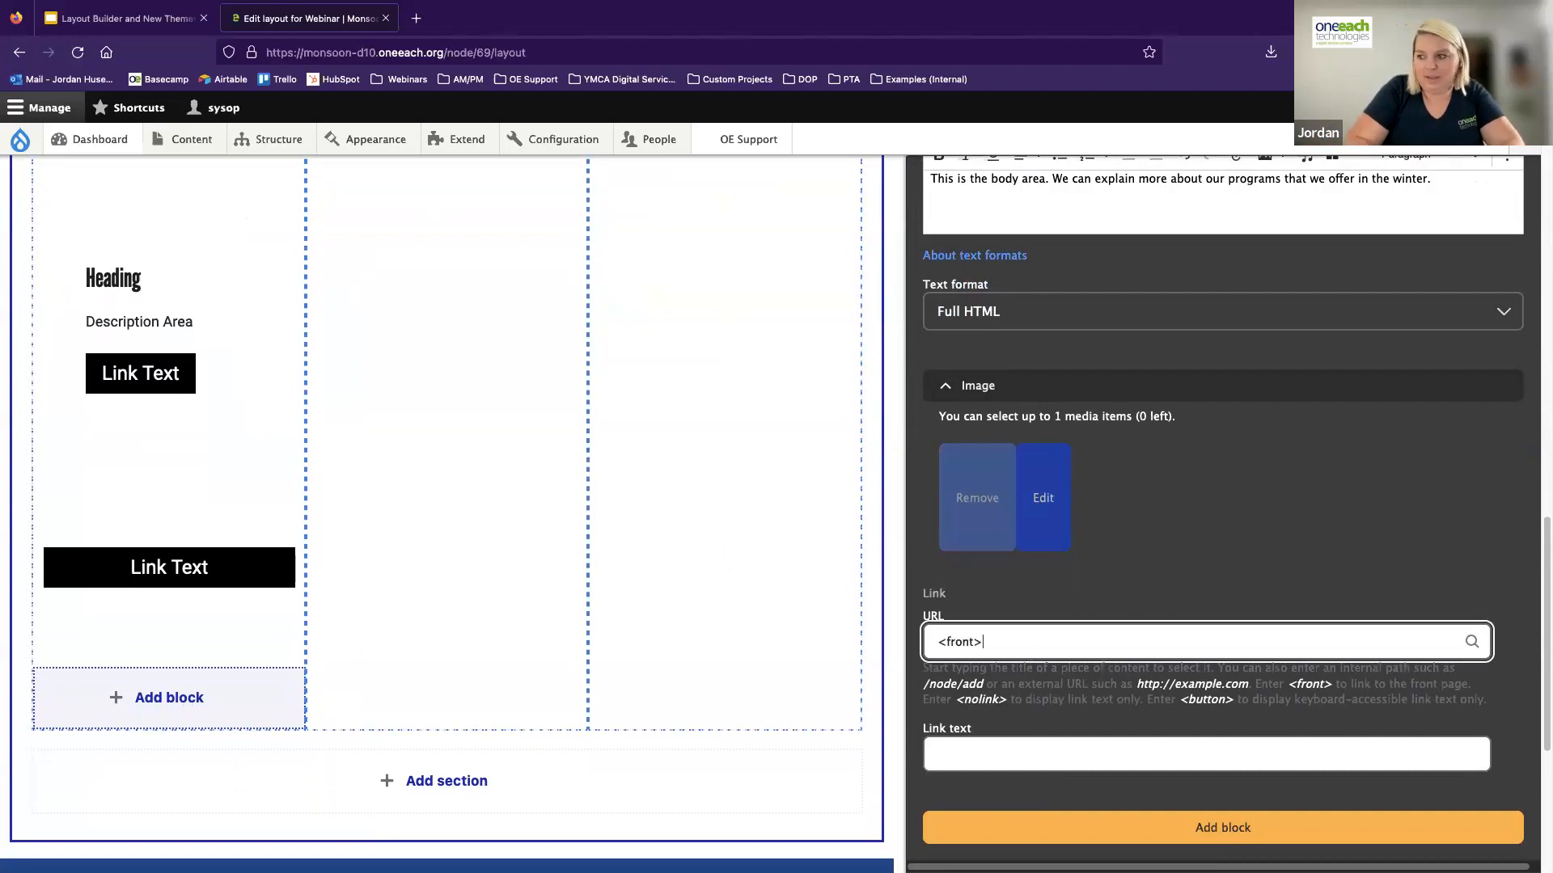
click(1009, 761)
text(This is a button!)
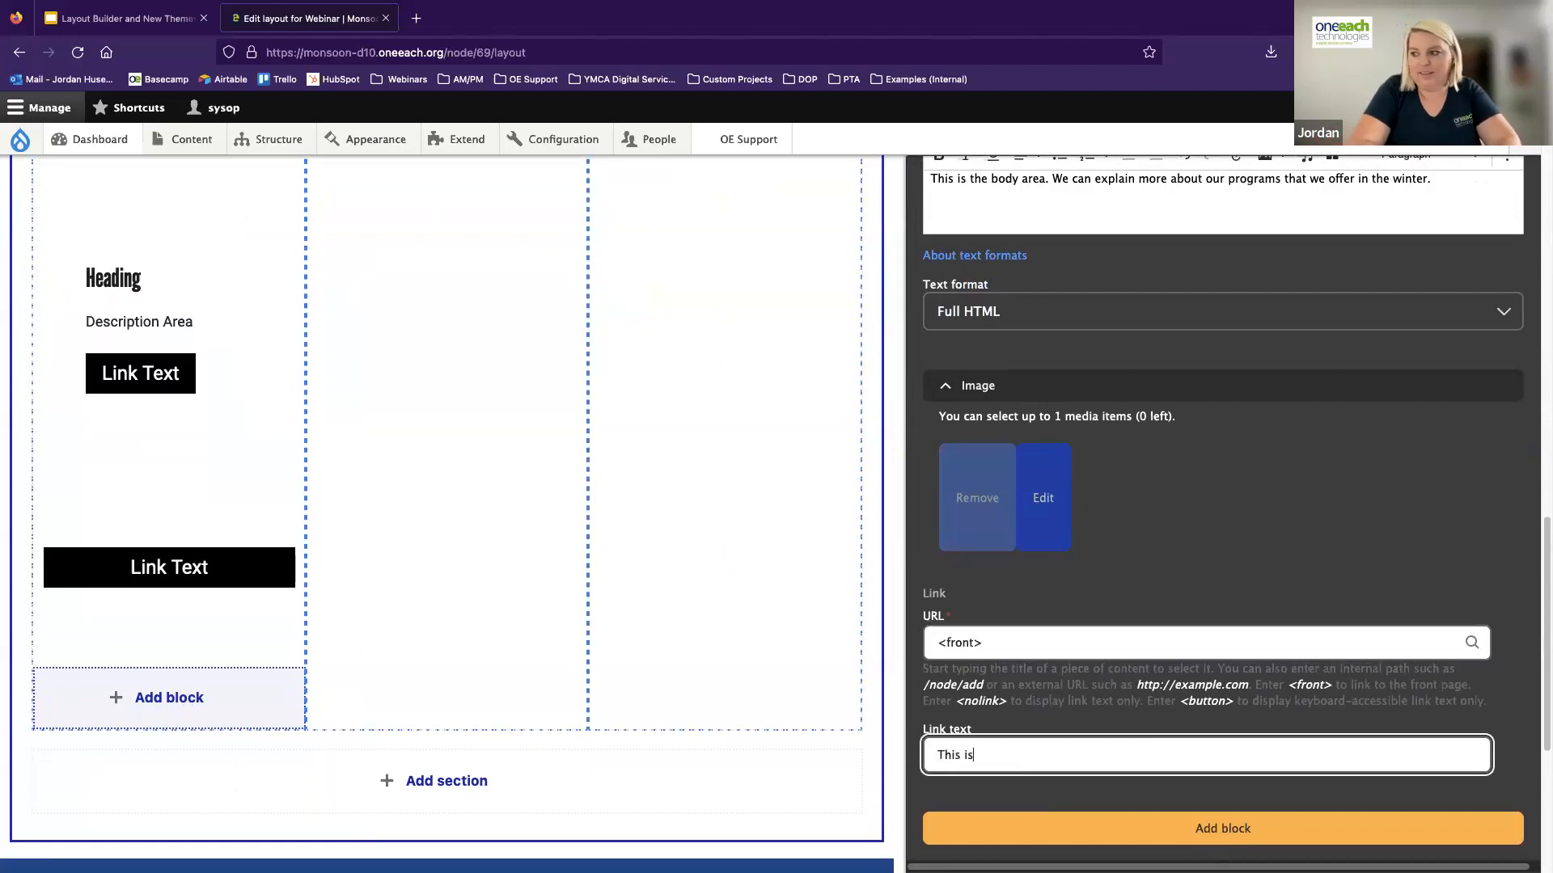
click(1229, 829)
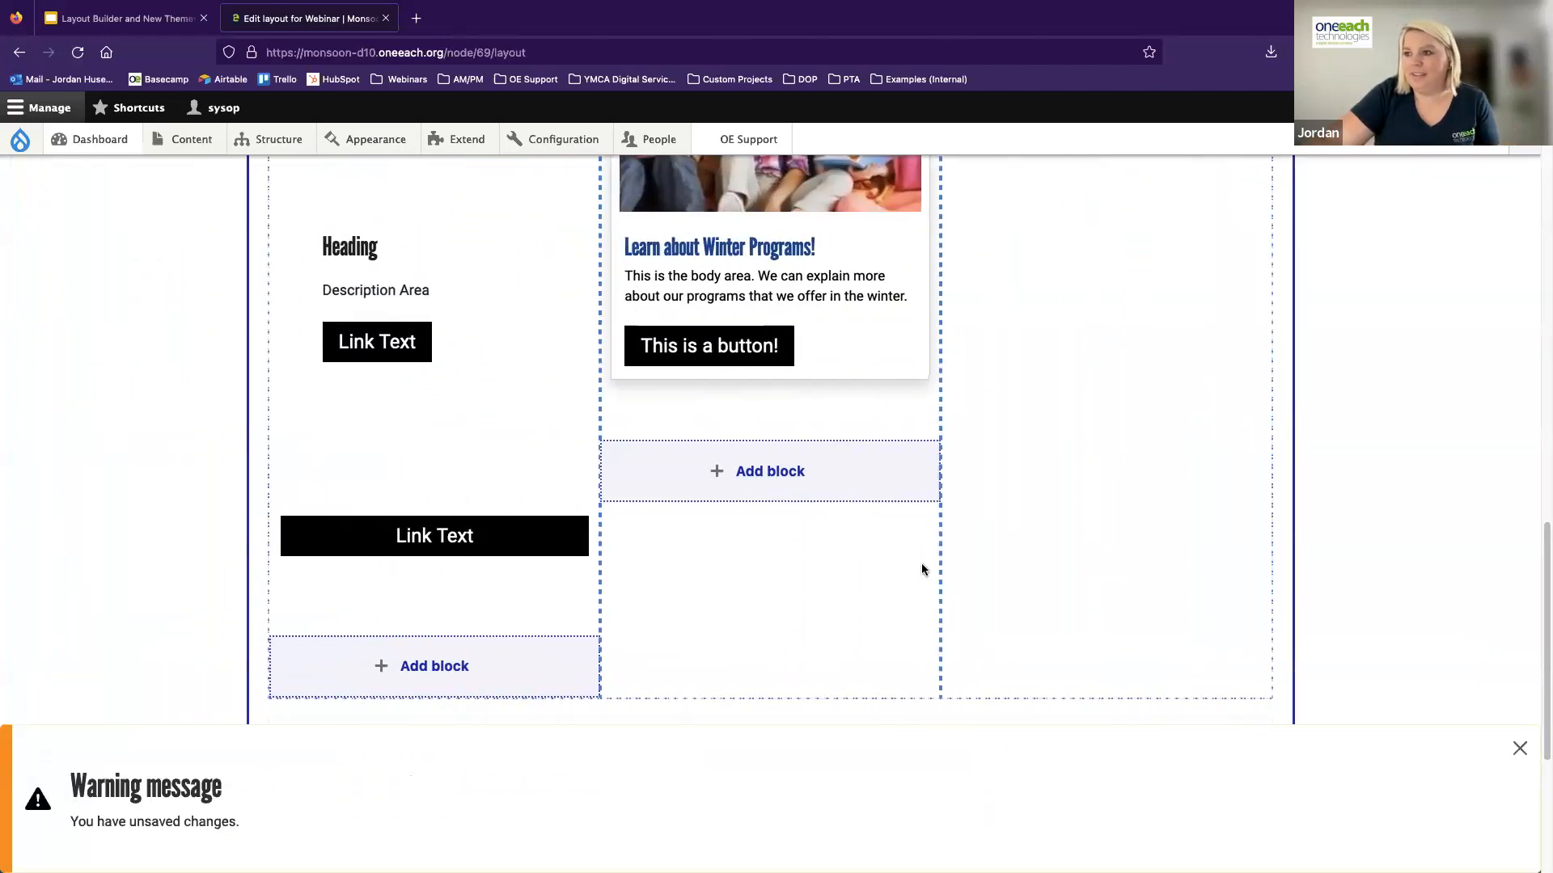
Move the promo card to the third column of Program Descriptions and back to the middle column
scroll(920, 567, up, 3)
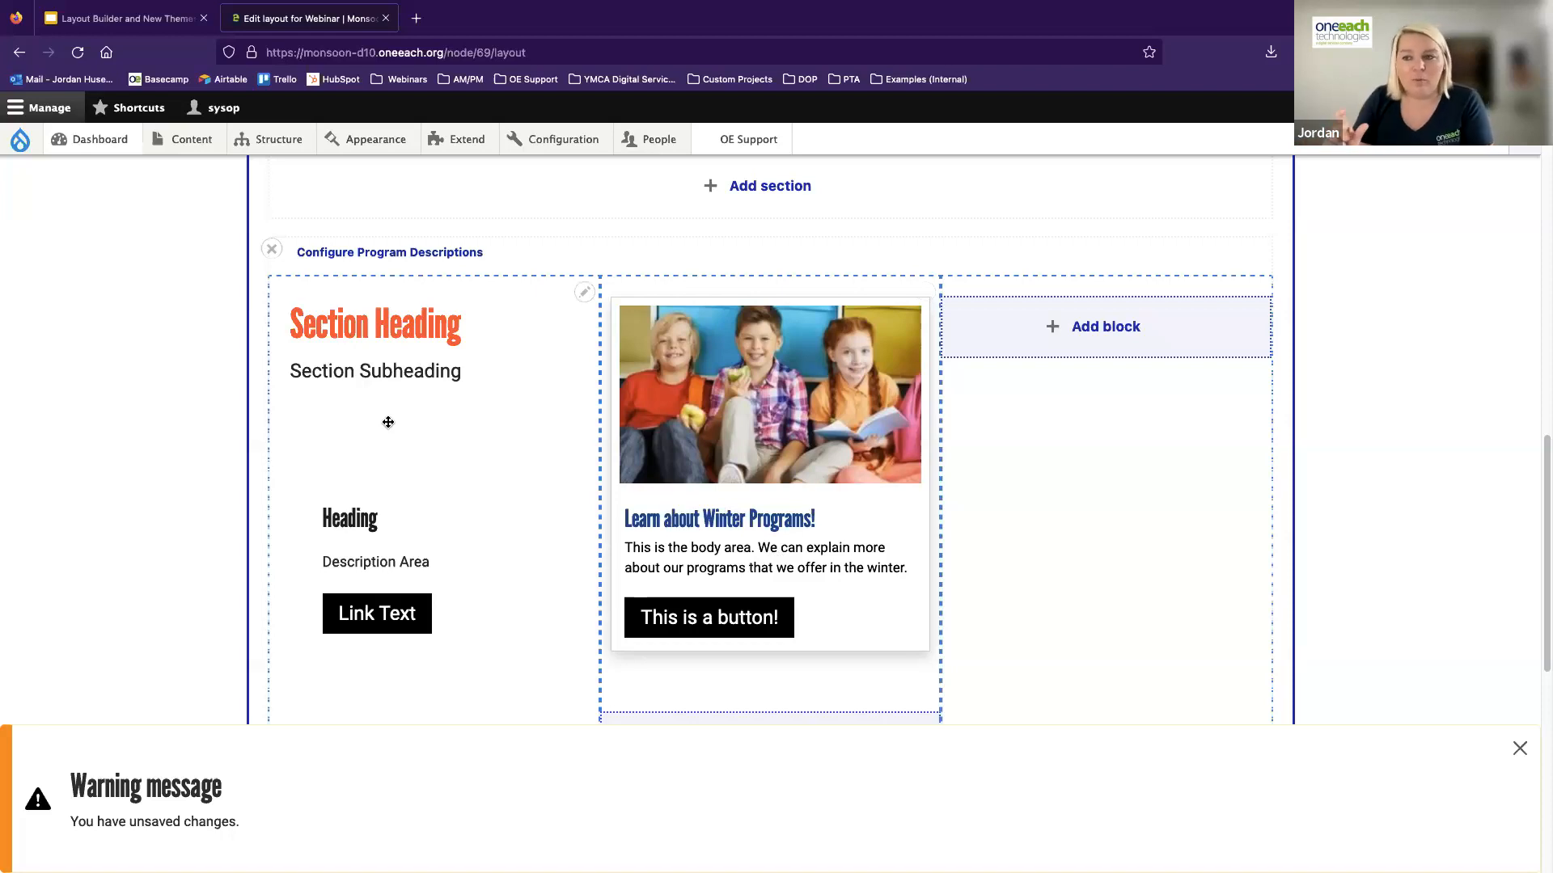
drag(709, 392, 1059, 433)
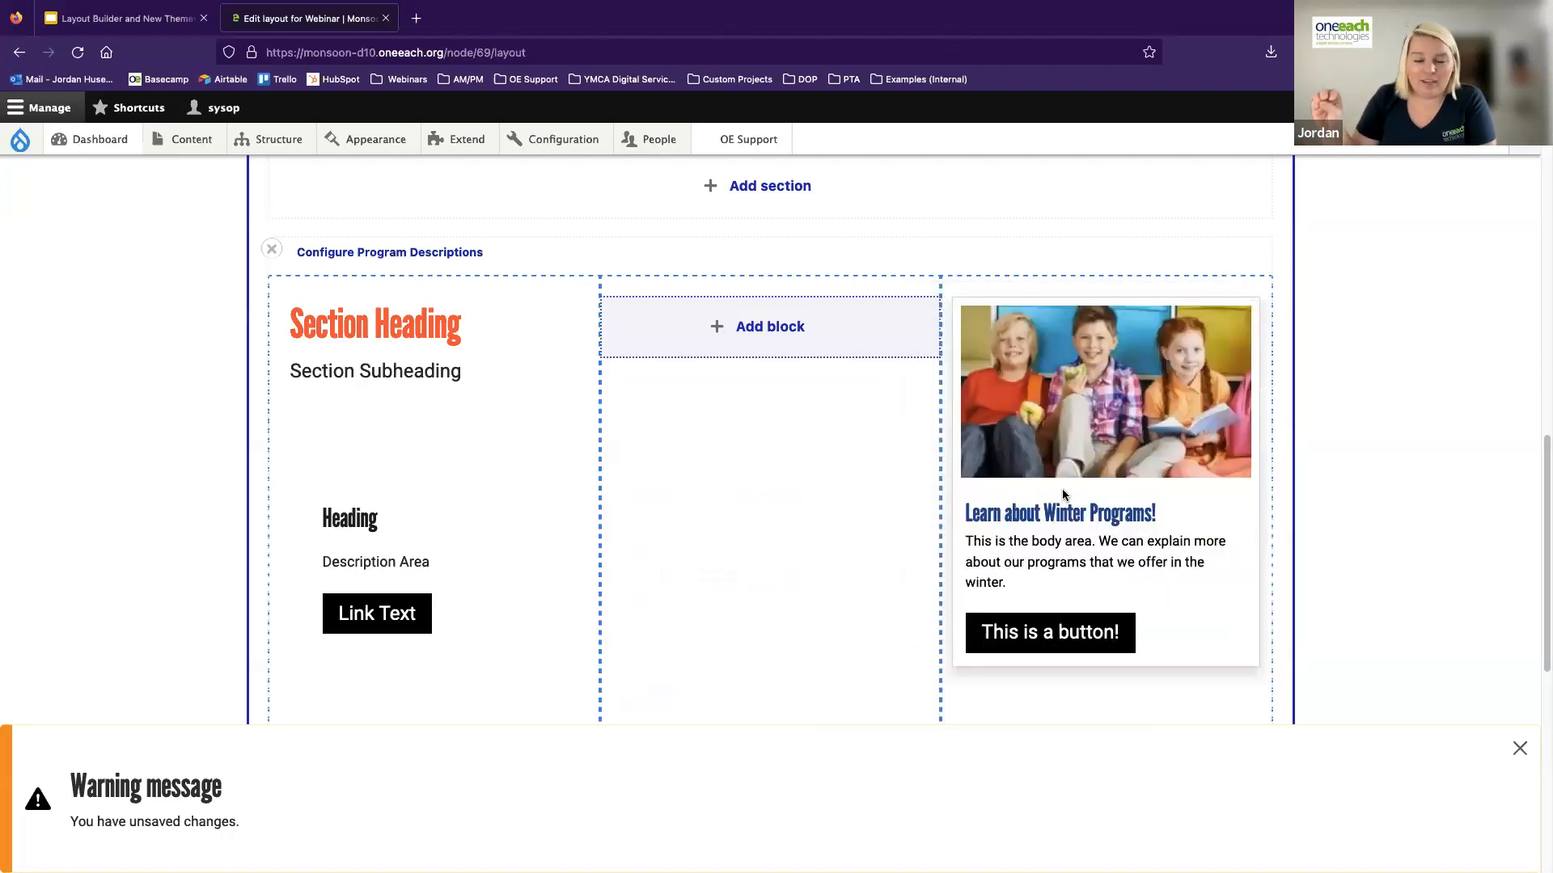
drag(1071, 461, 770, 445)
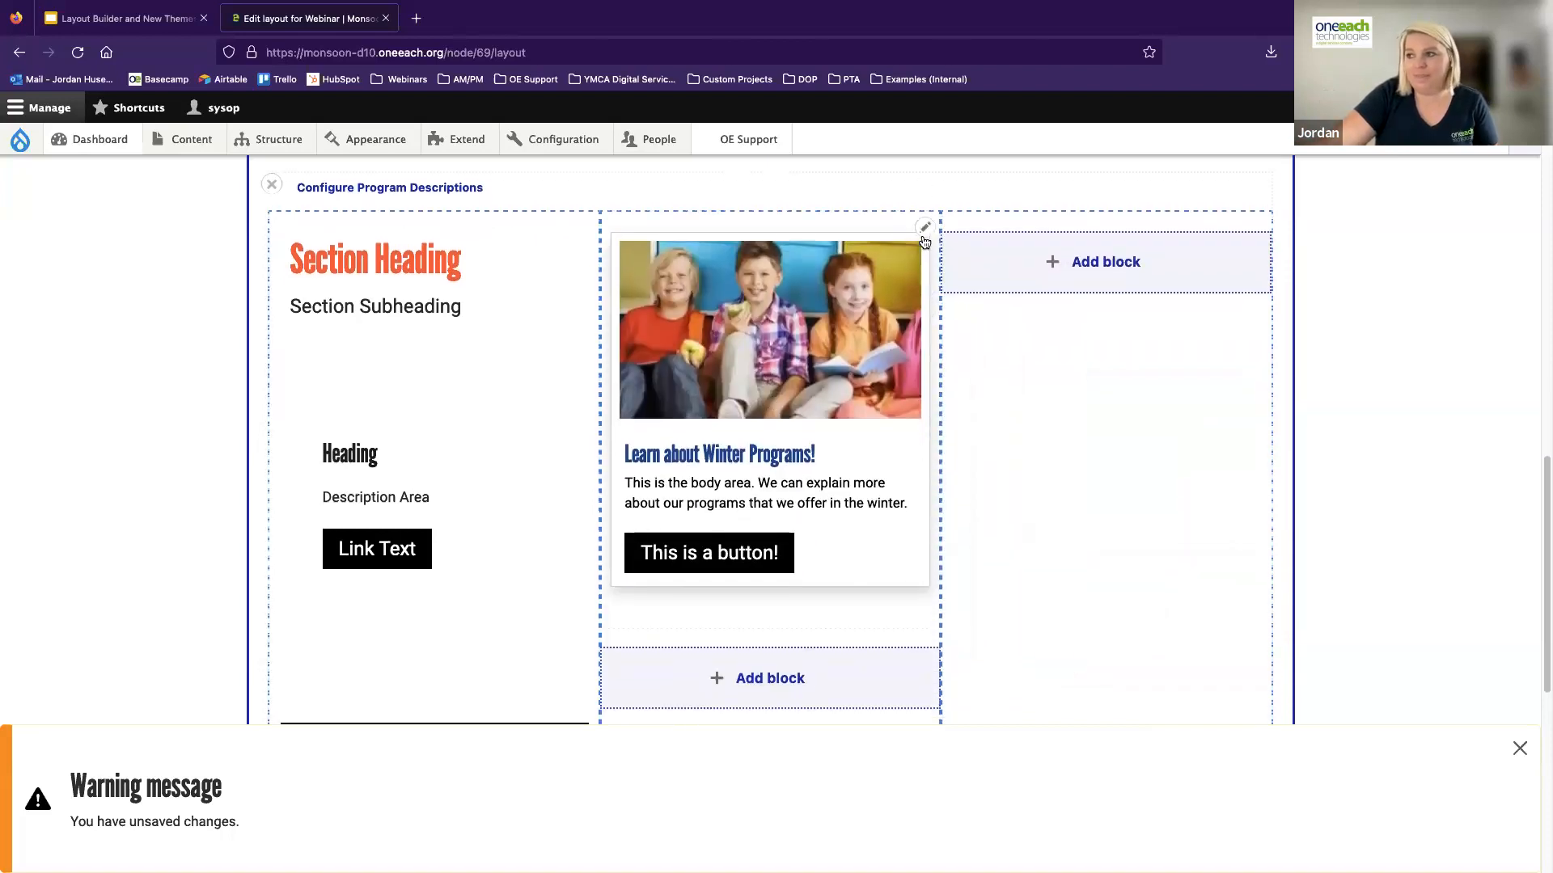
Review the promo card's configuration, close it without changes and dismiss the unsaved-changes message
click(924, 227)
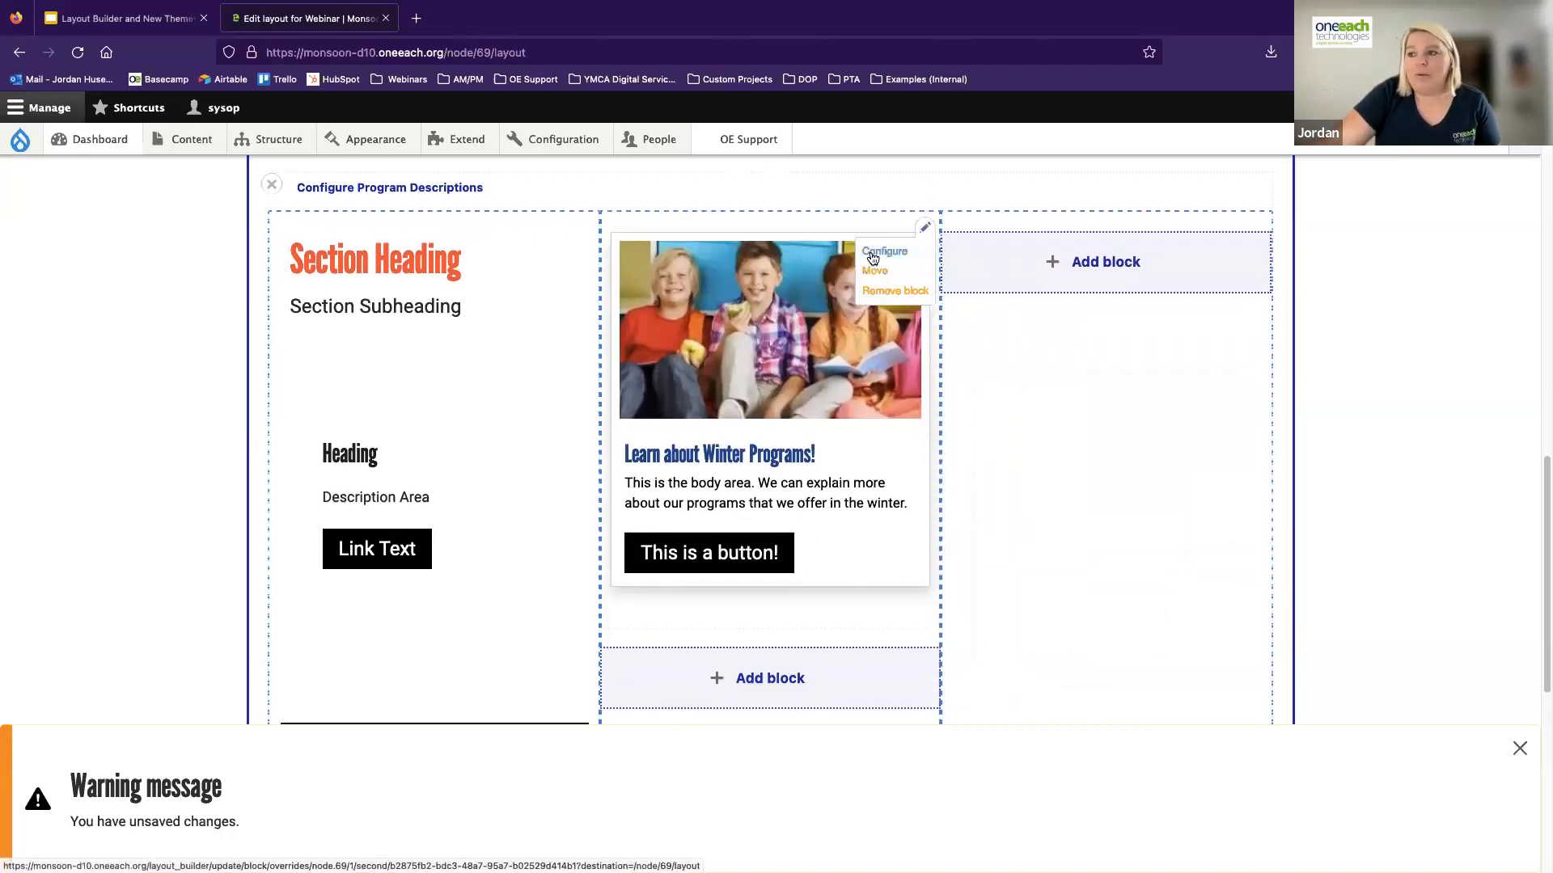
click(879, 255)
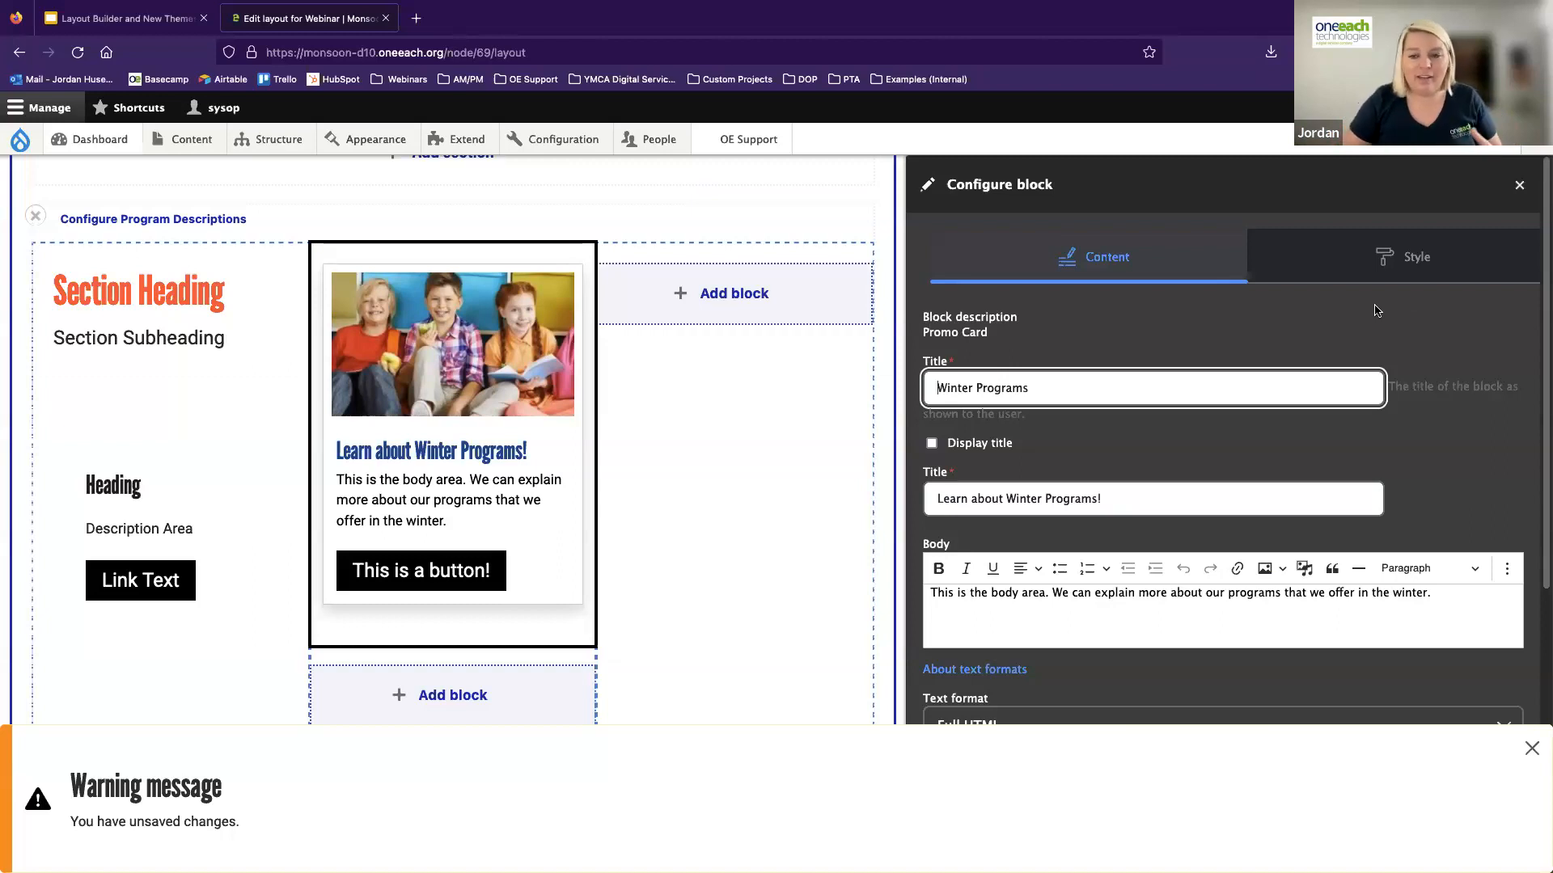
click(1521, 188)
click(1530, 748)
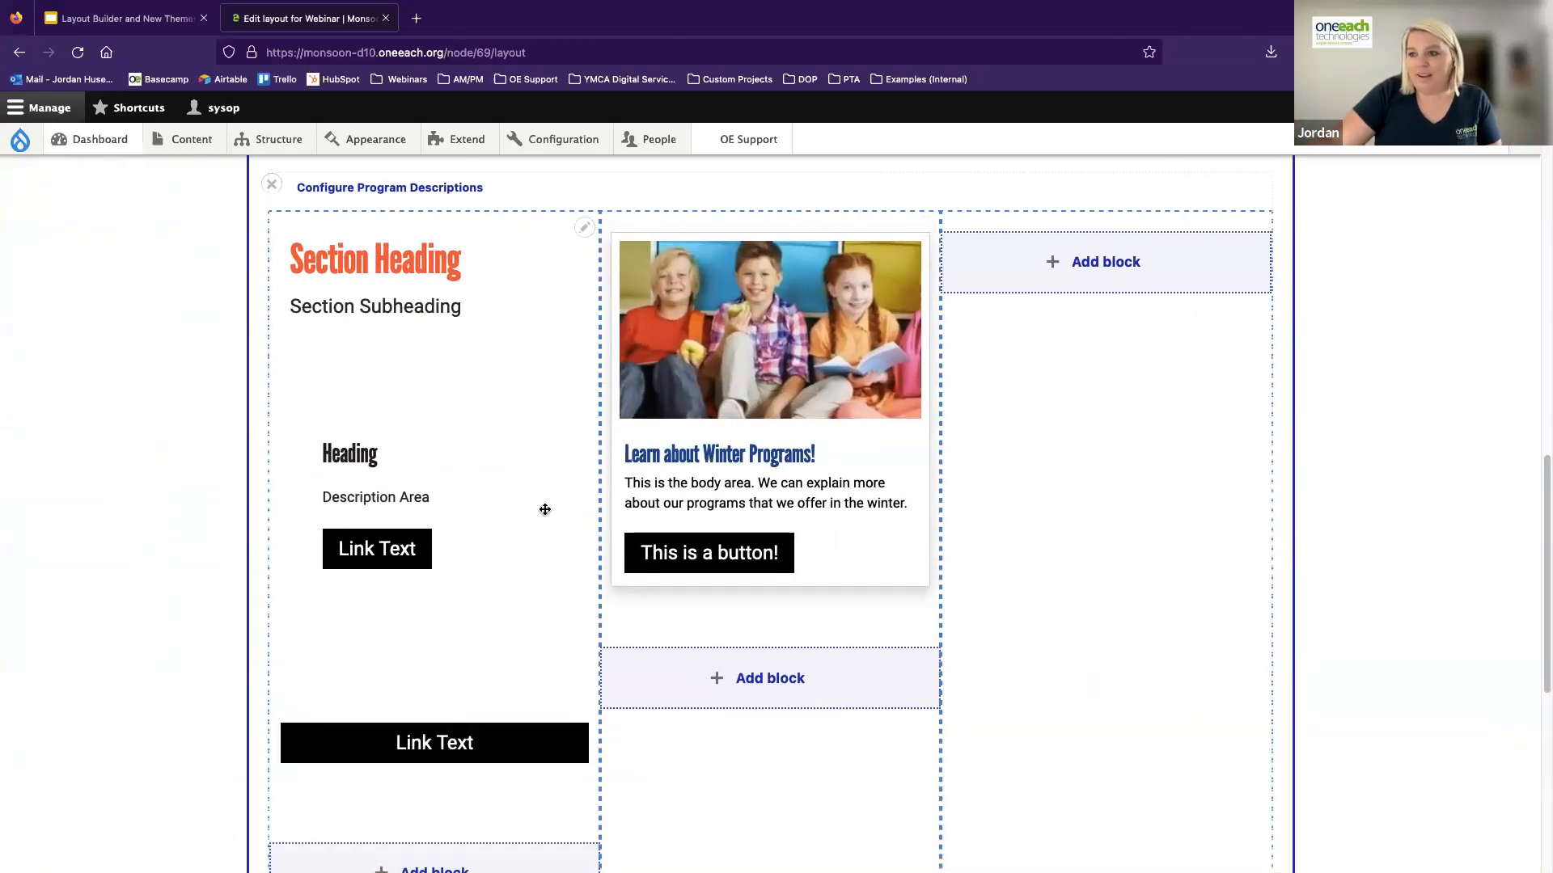
Add a one-column section below Program Descriptions with the administrative label "Ping Pong Component"
scroll(545, 510, down, 3)
scroll(544, 469, up, 8)
scroll(684, 566, down, 2)
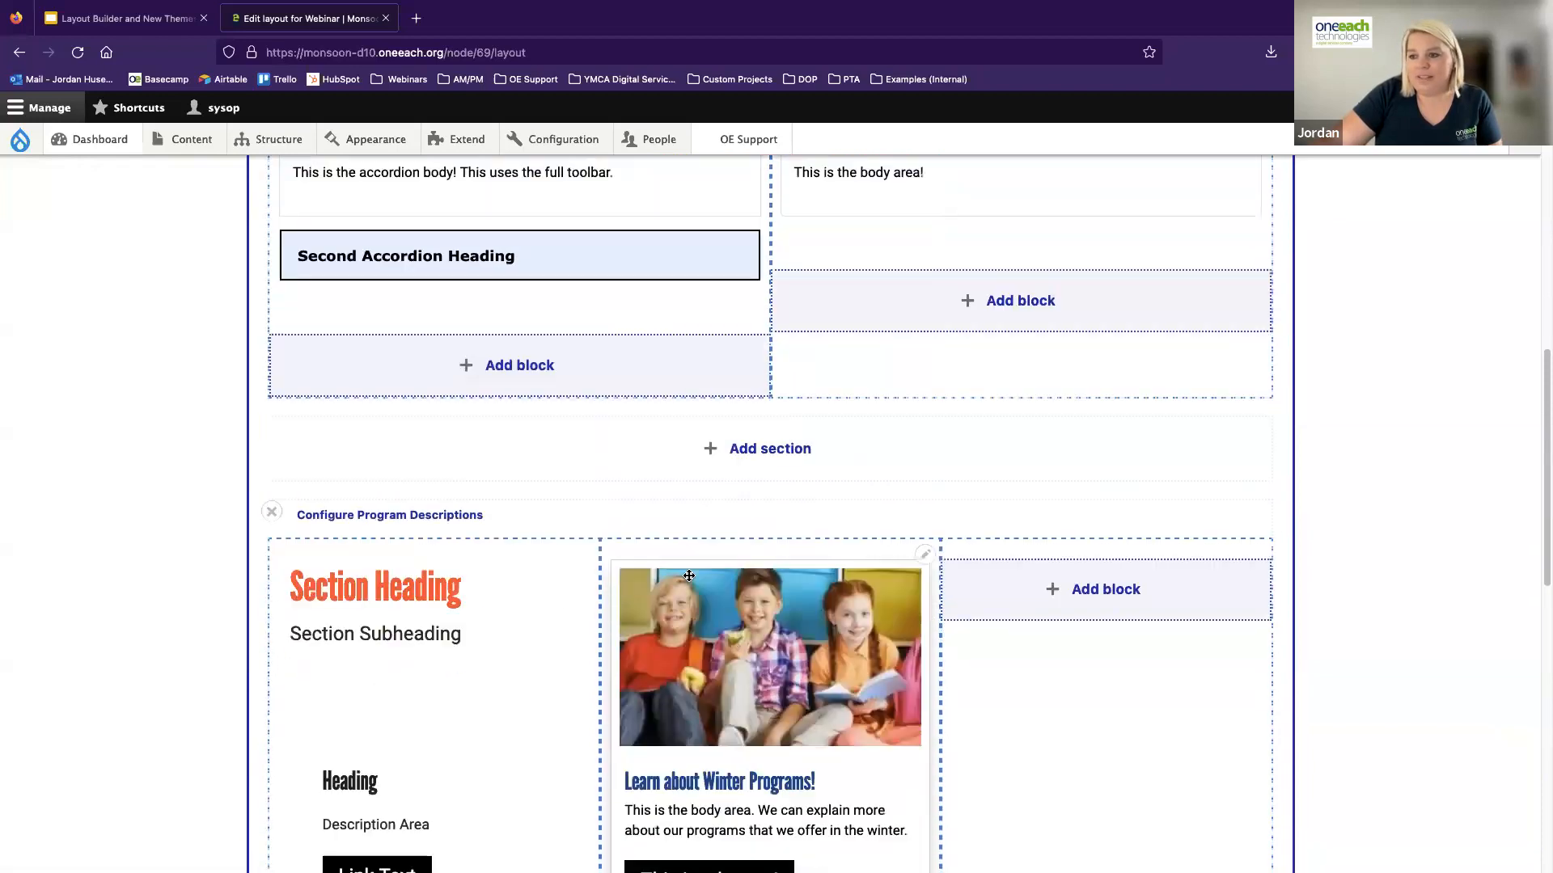
scroll(726, 634, down, 7)
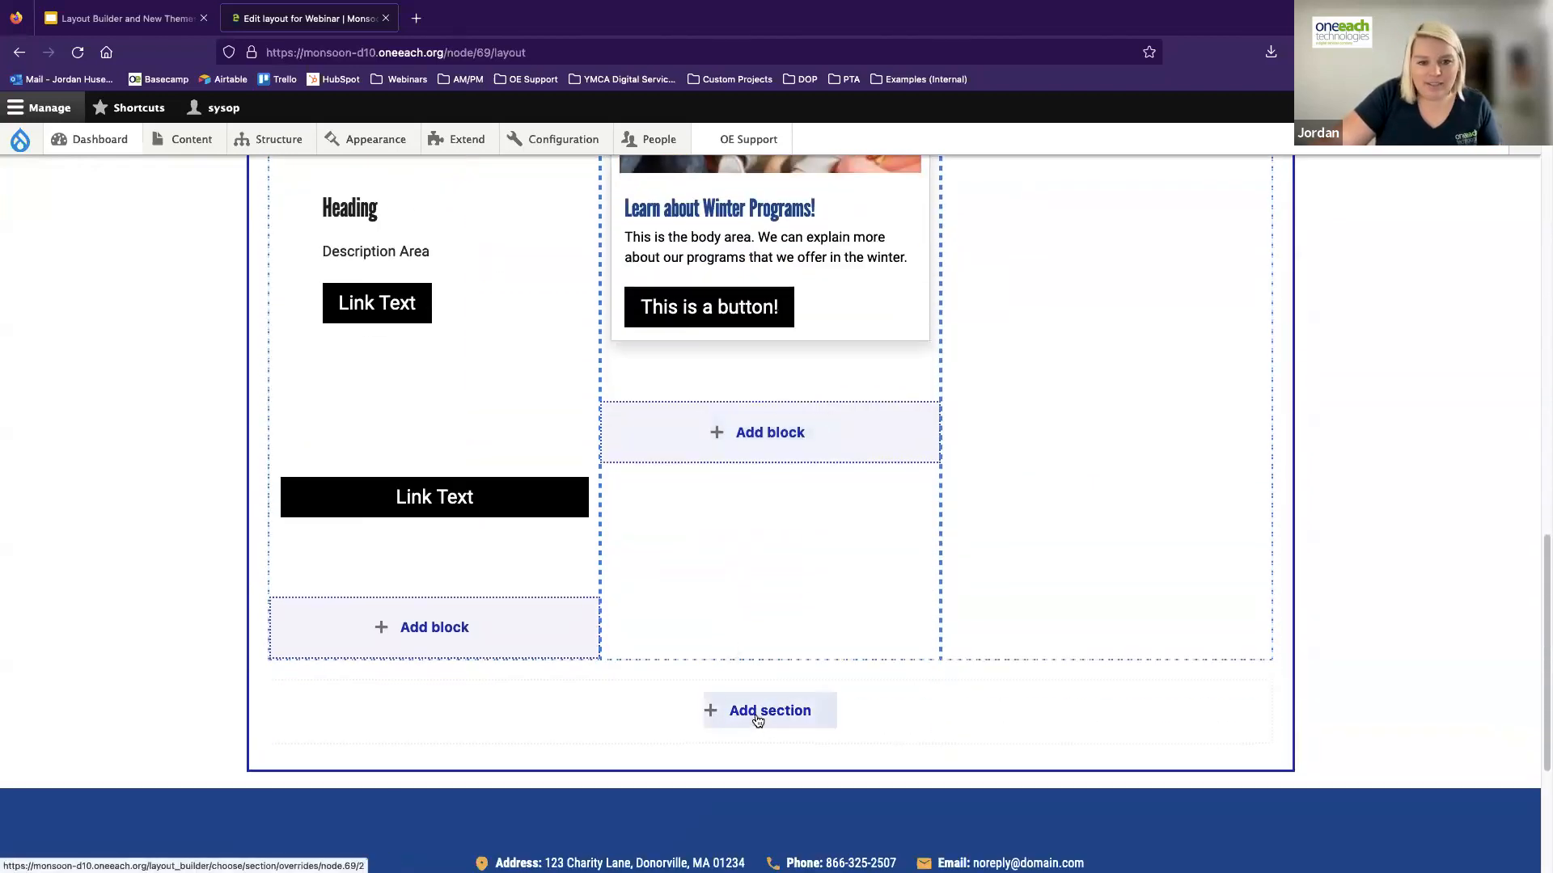
click(757, 718)
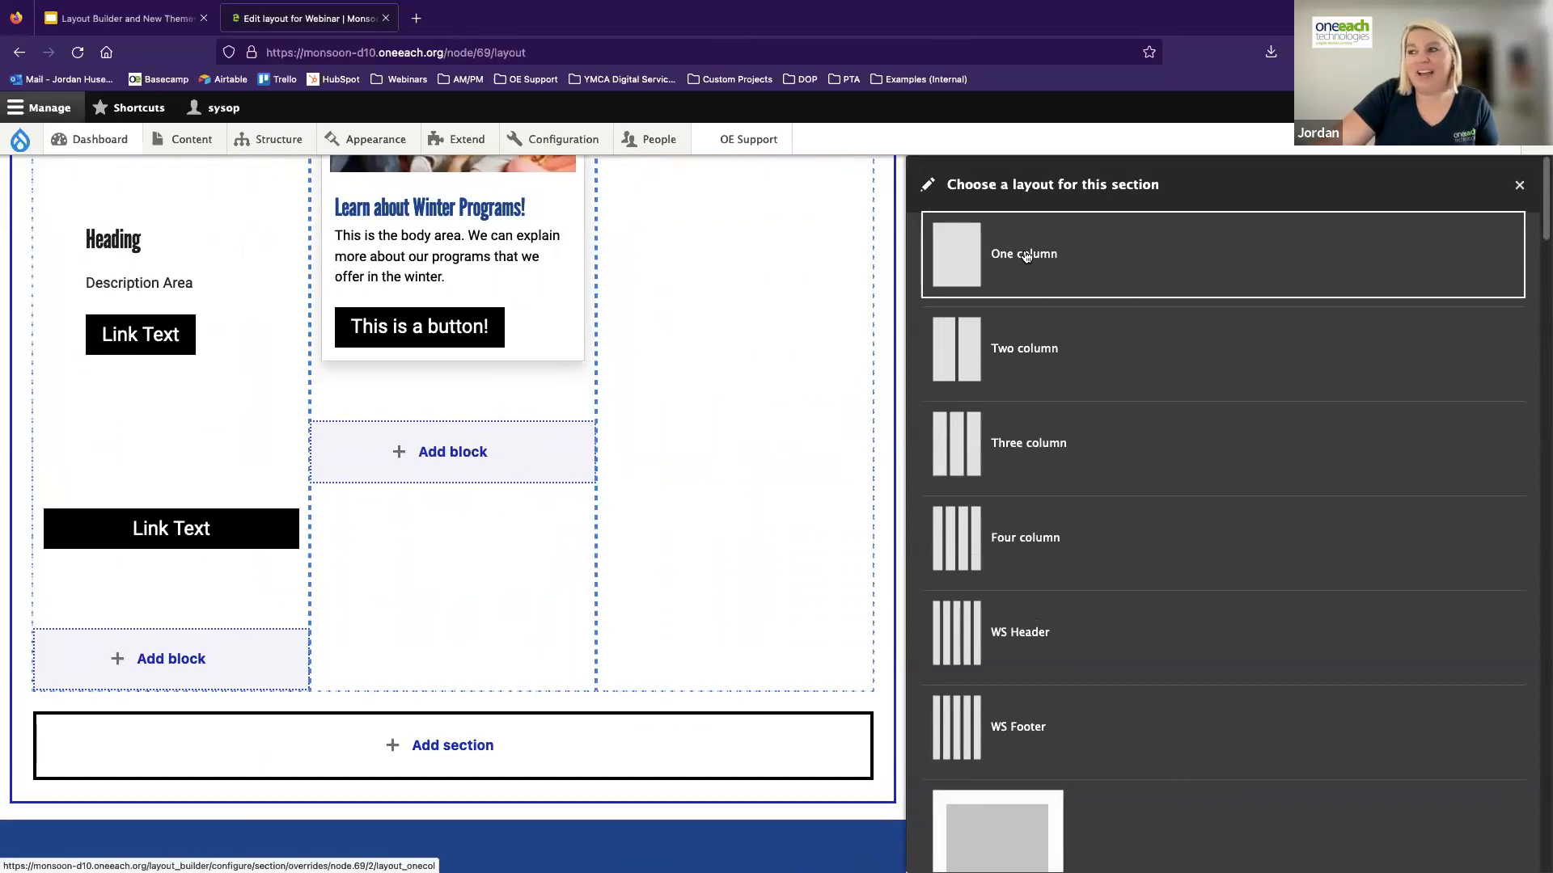
click(1021, 257)
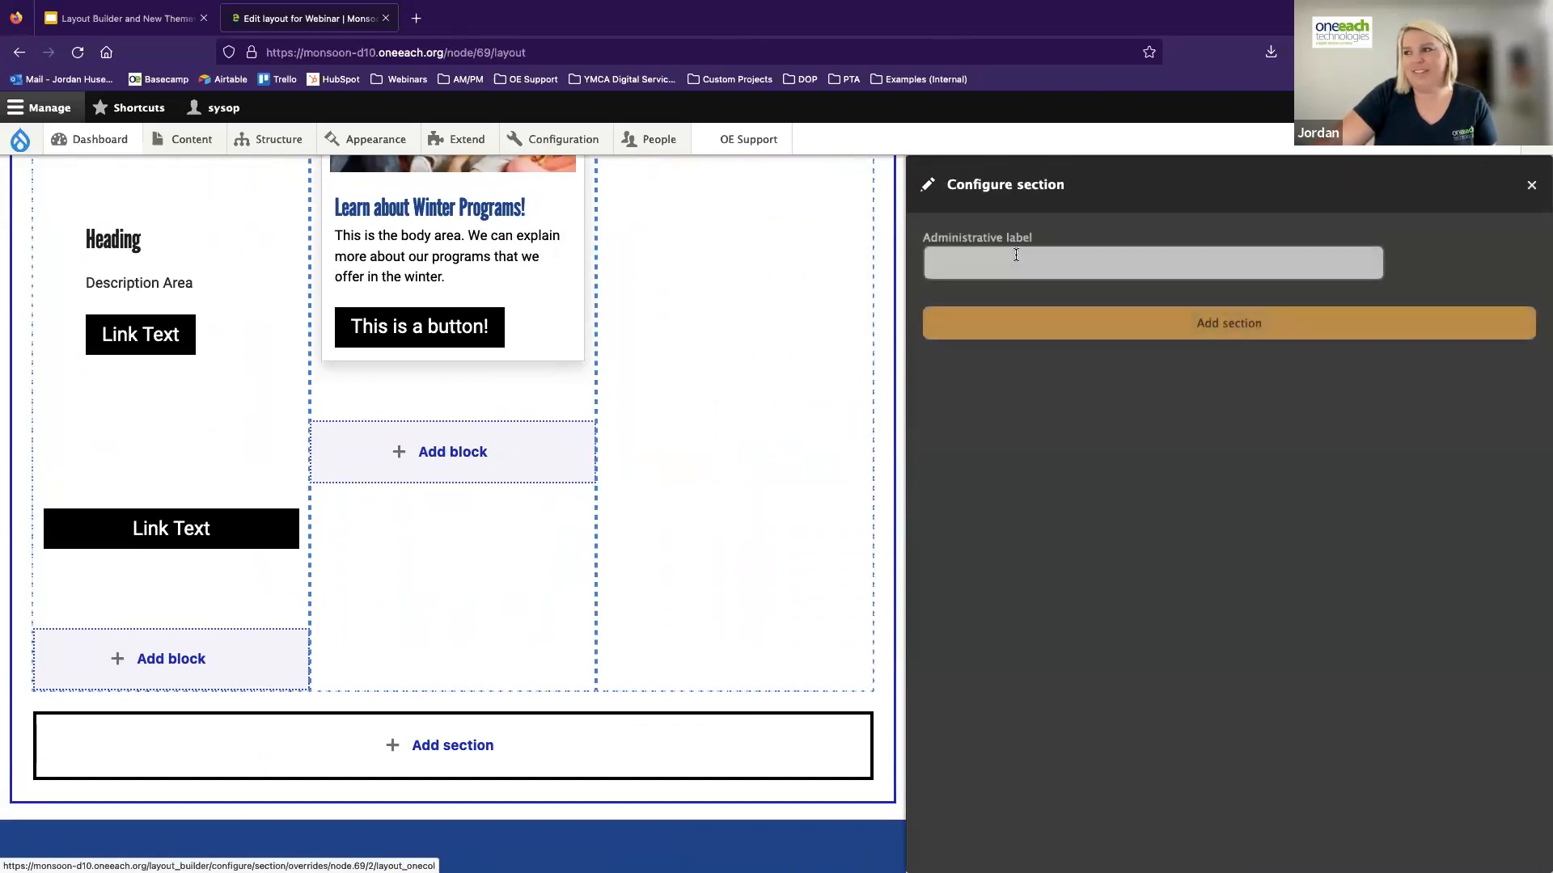
text(Ping)
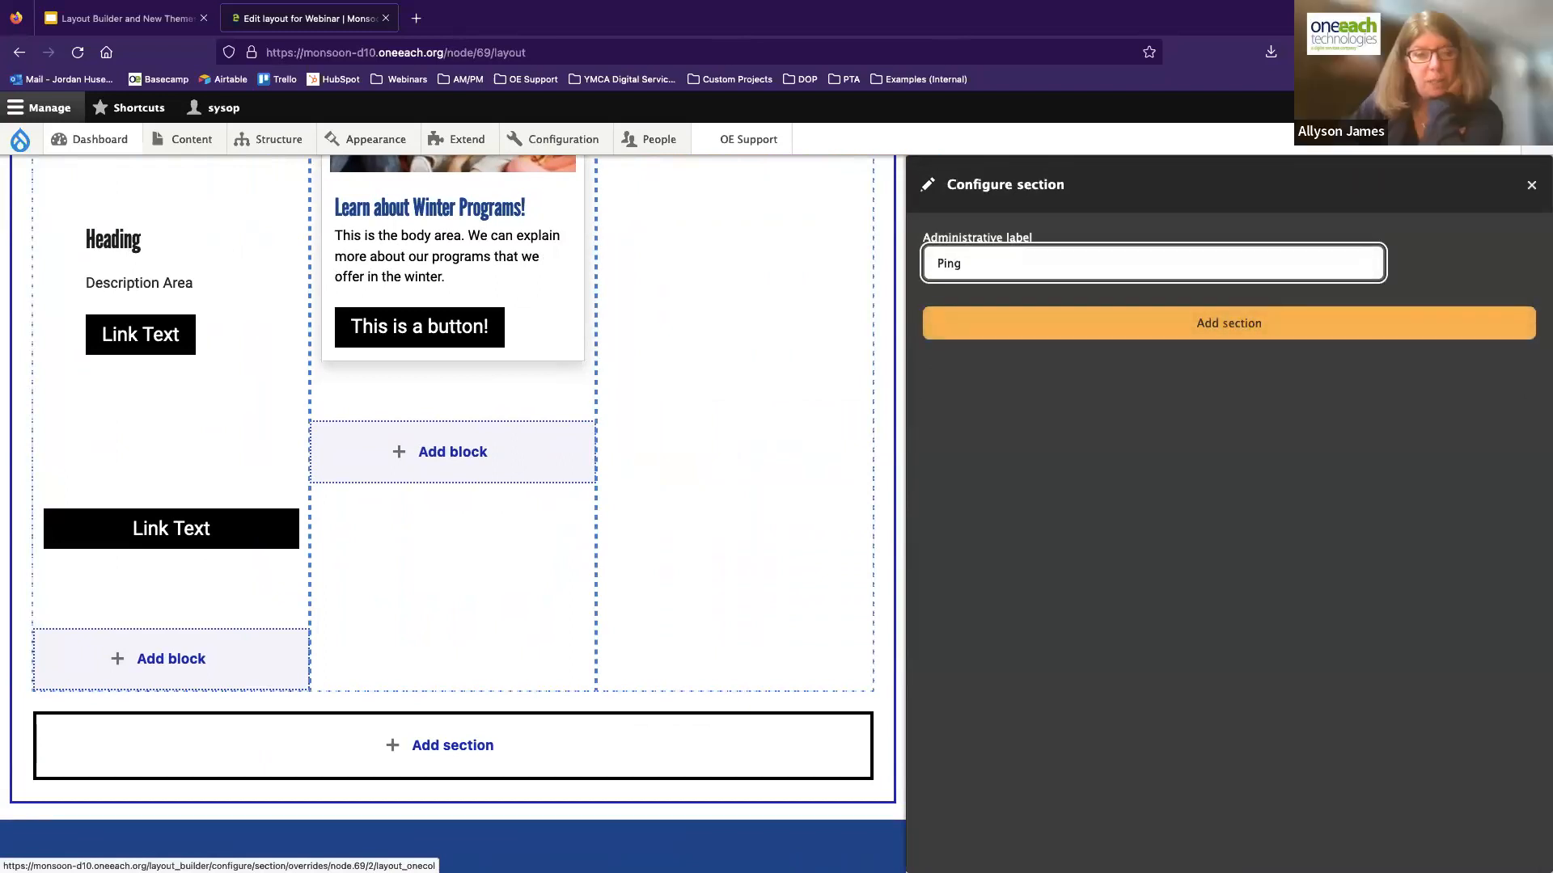
text( Pong Component)
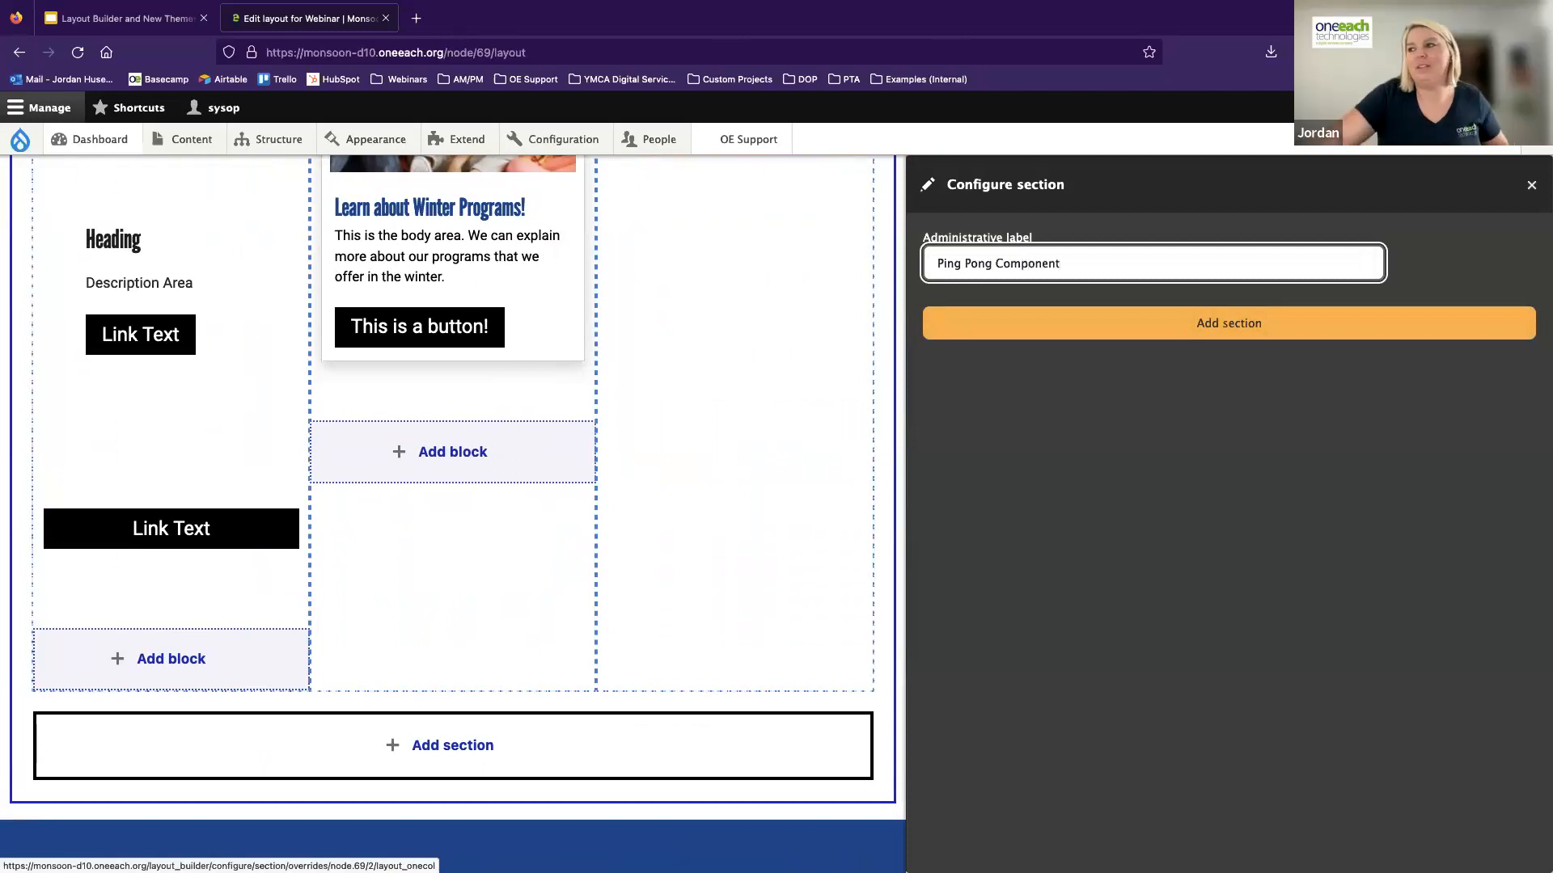
click(1088, 317)
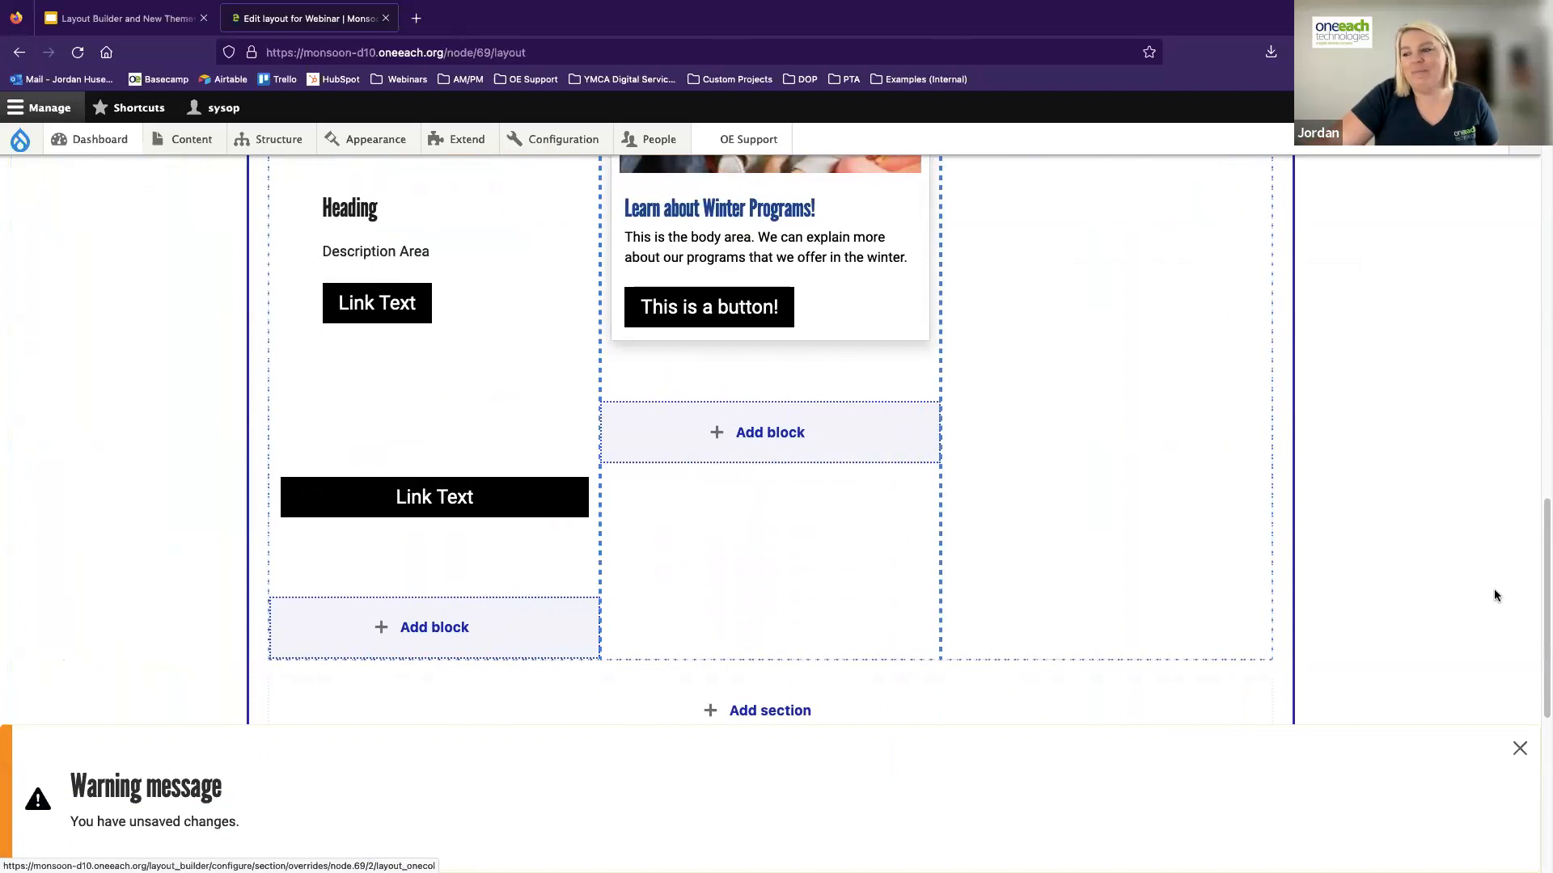
Dismiss the unsaved-changes message and start a custom Ping-Pong block in the Ping Pong Component section, titled "Internal Title"
click(1519, 748)
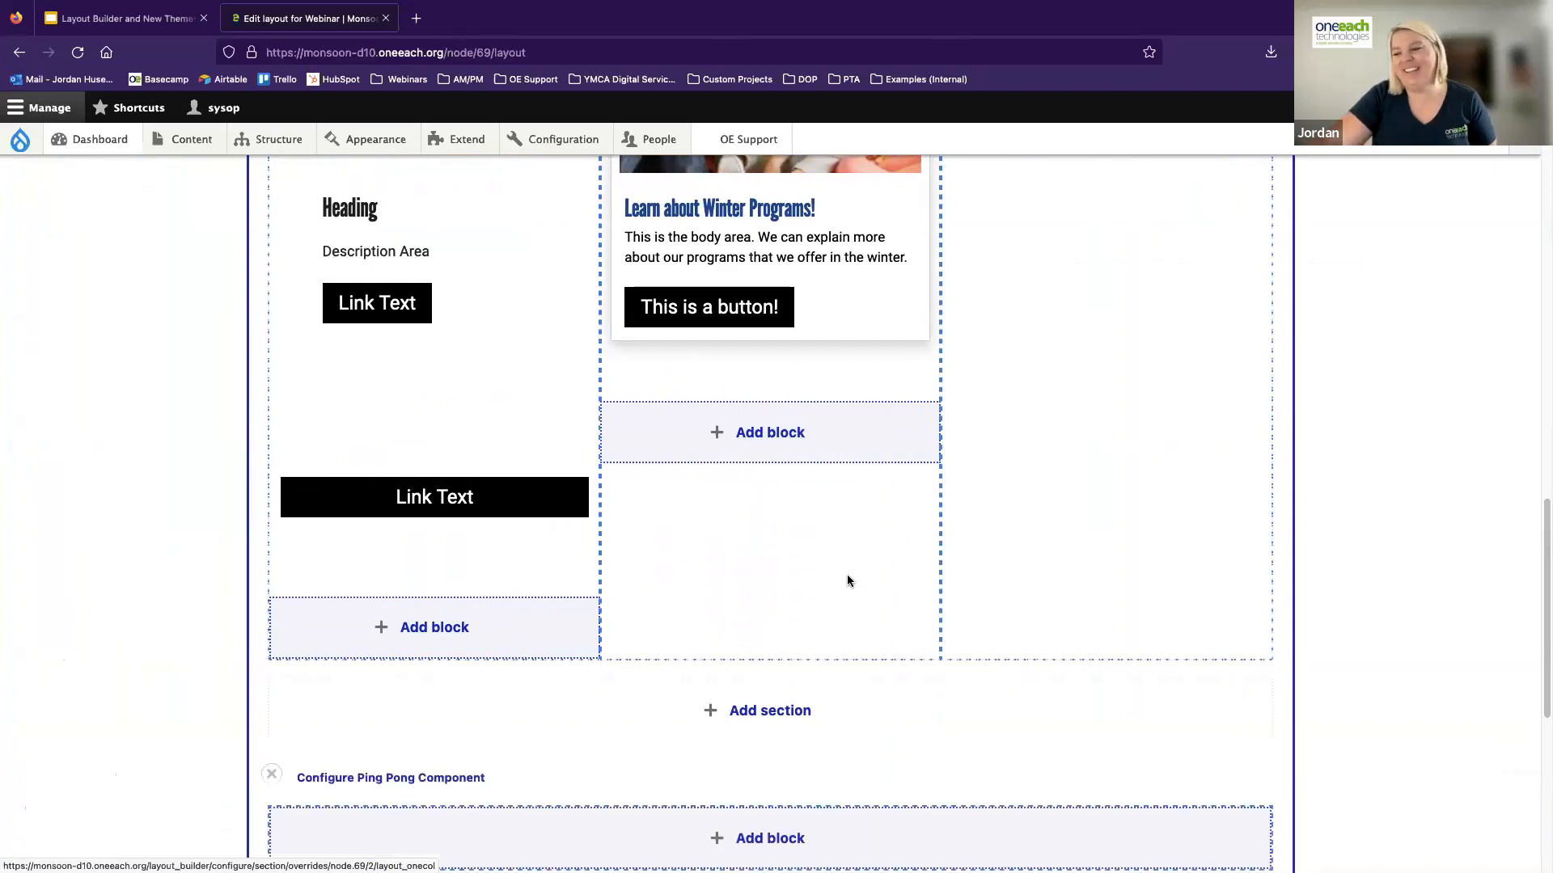
scroll(847, 576, down, 3)
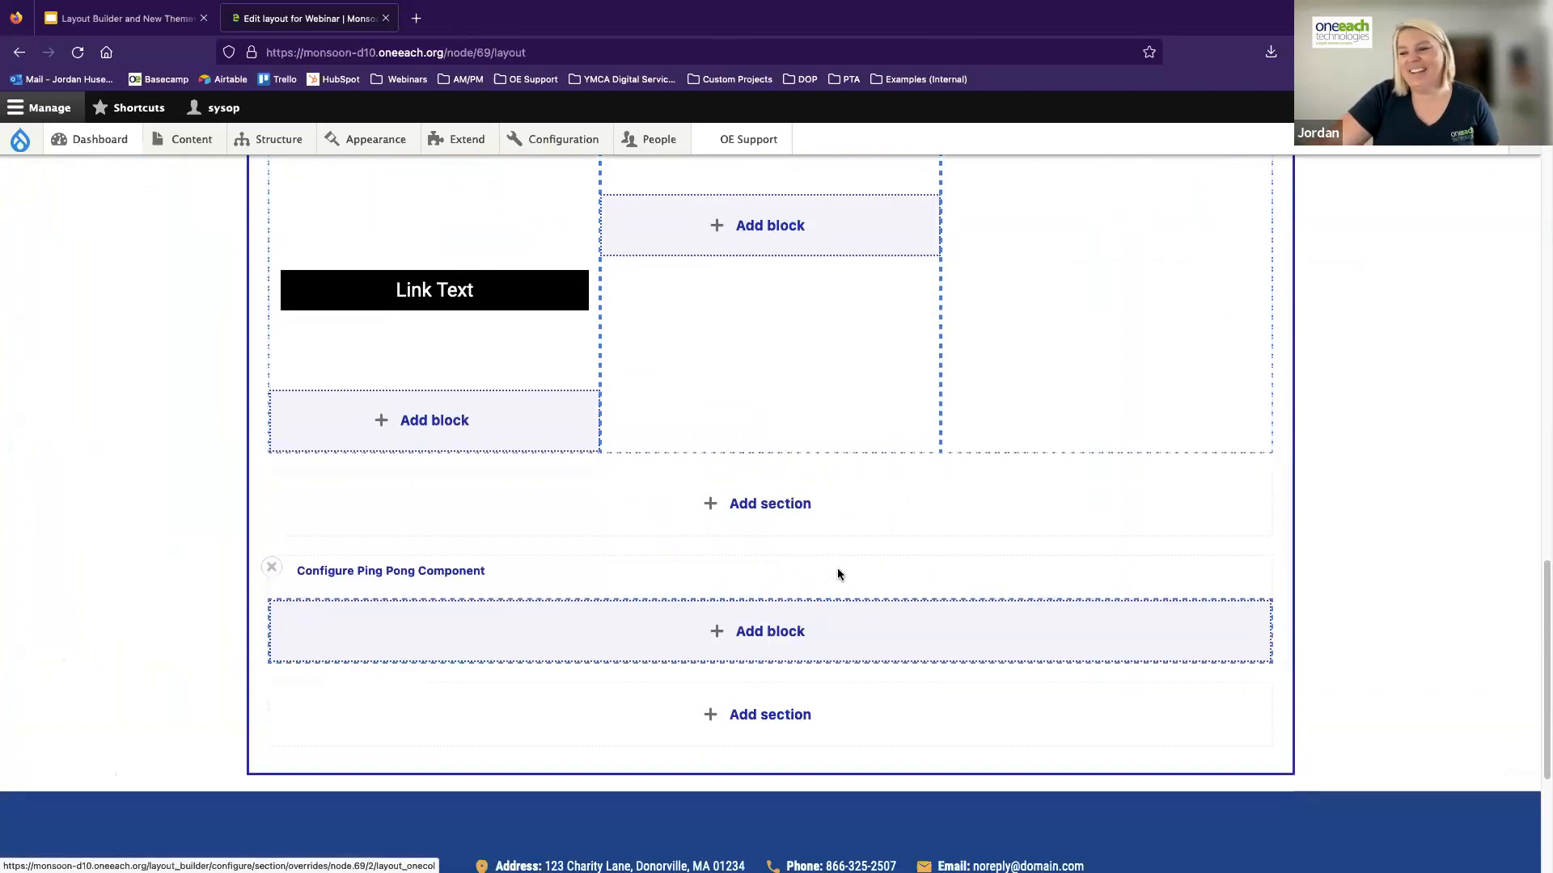
click(773, 633)
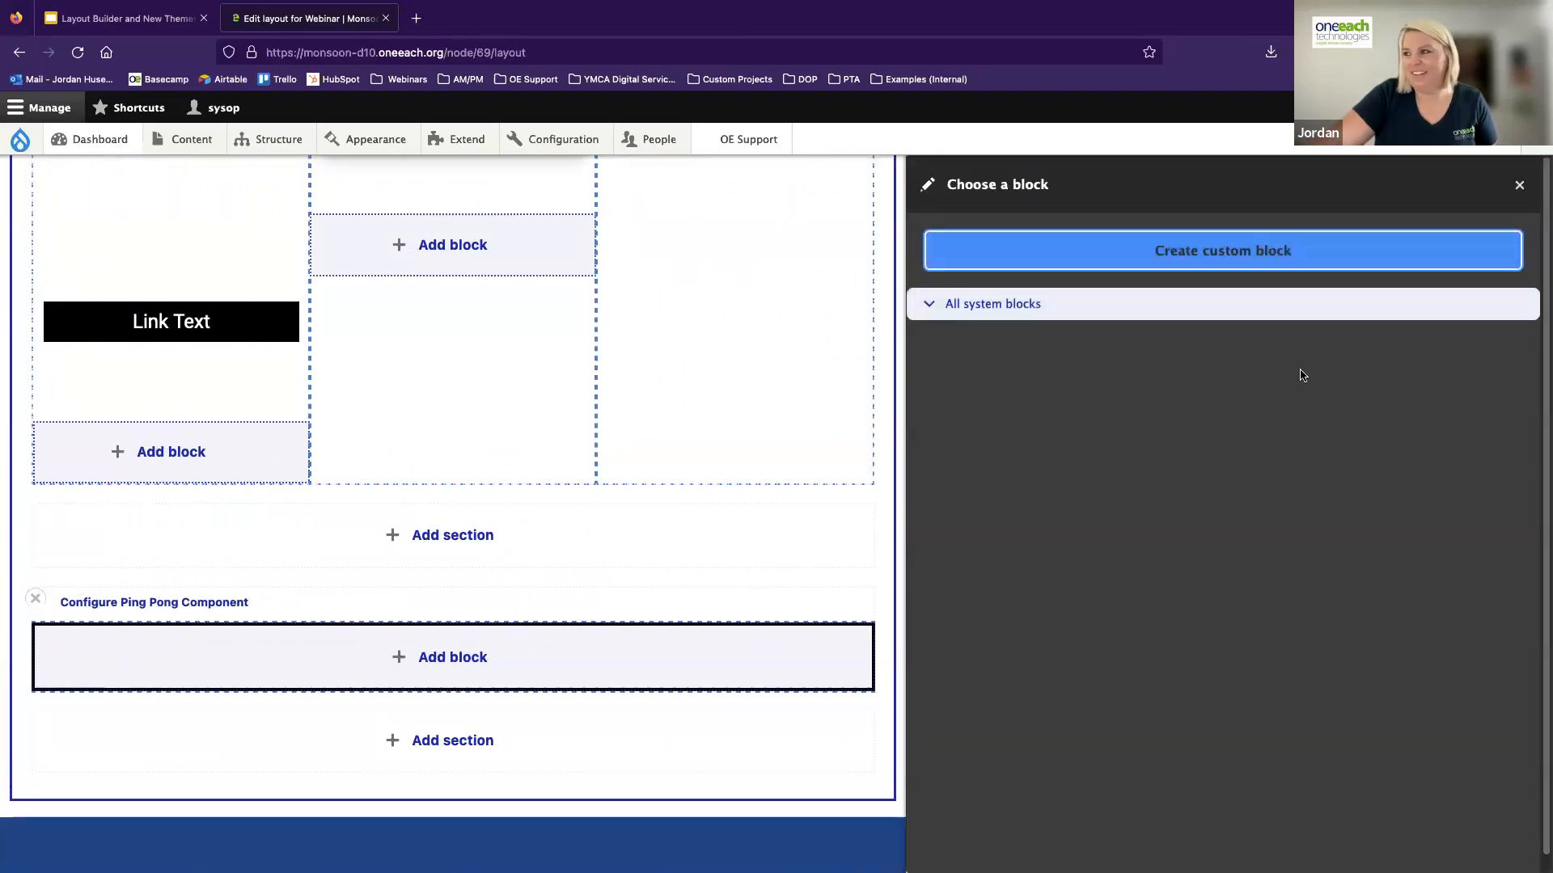
click(1207, 257)
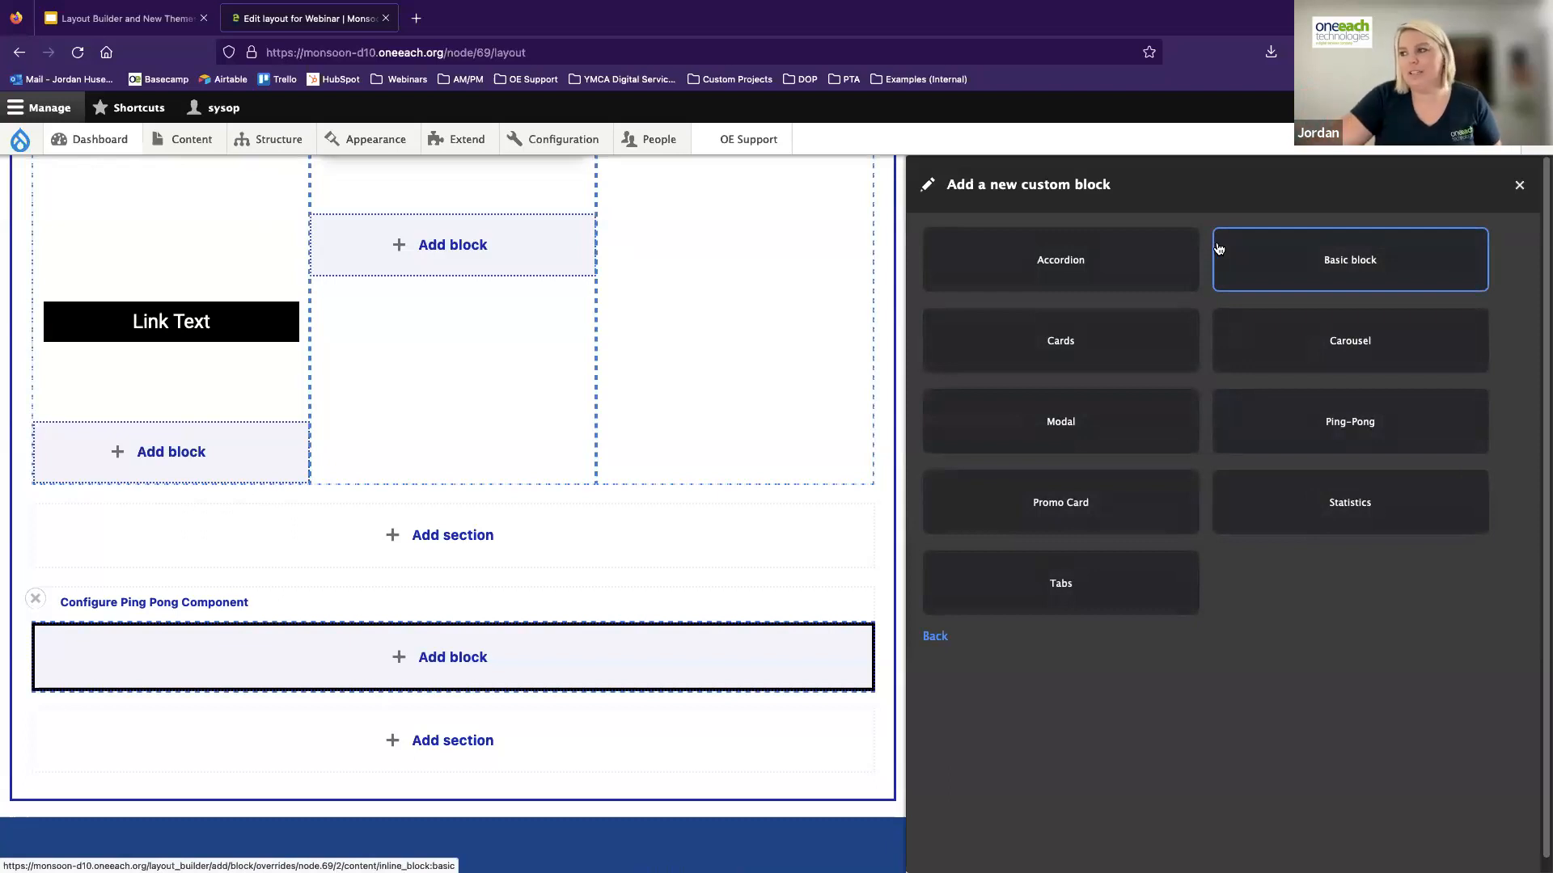
click(1361, 428)
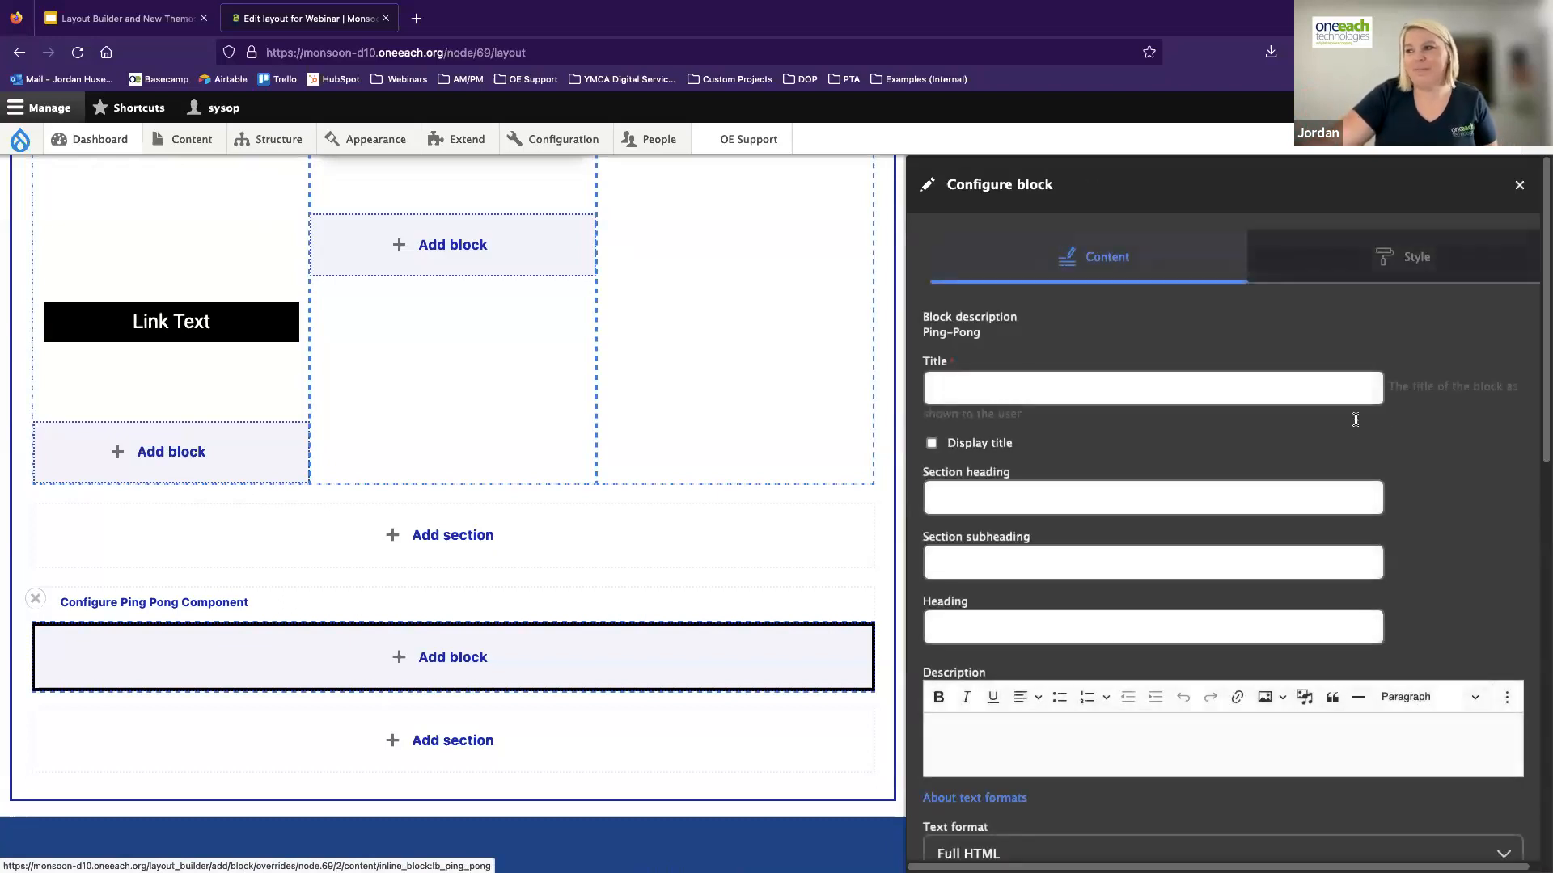
click(964, 384)
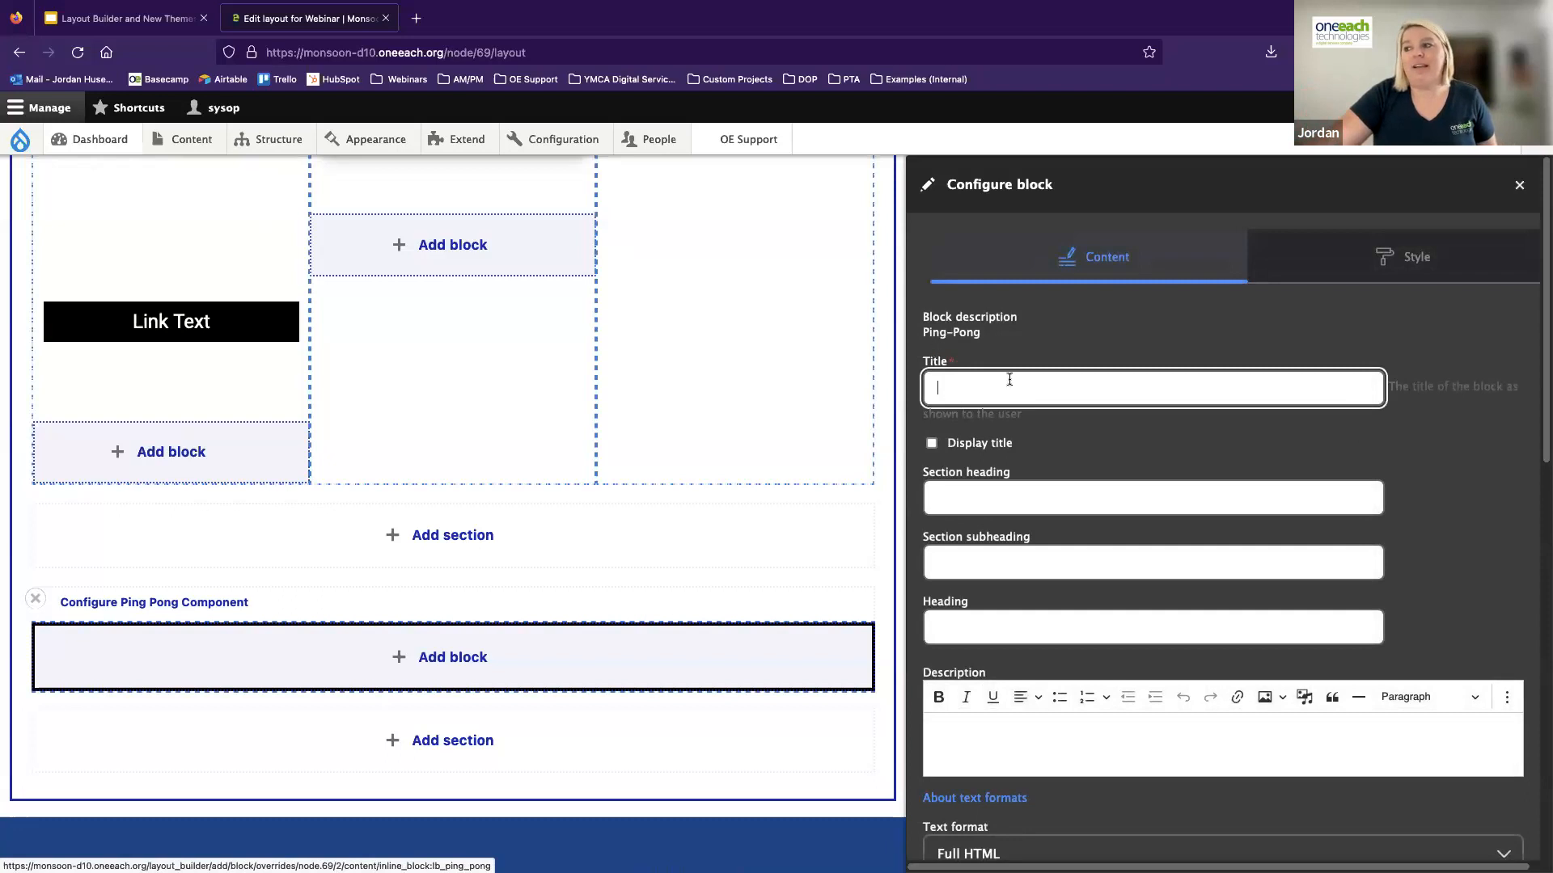
text(In)
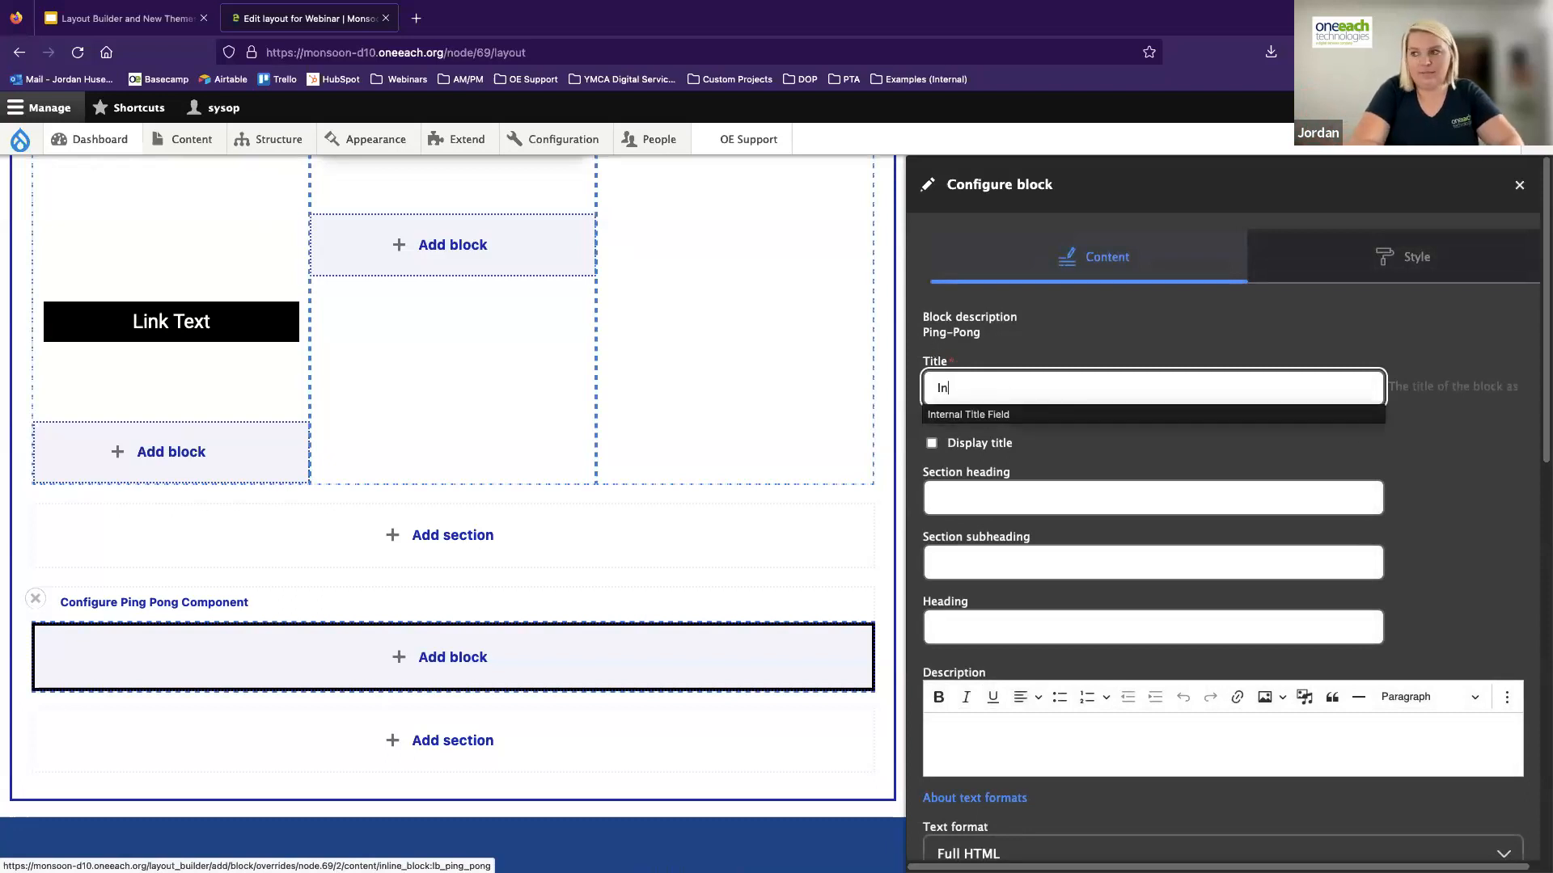
text(ternal Title)
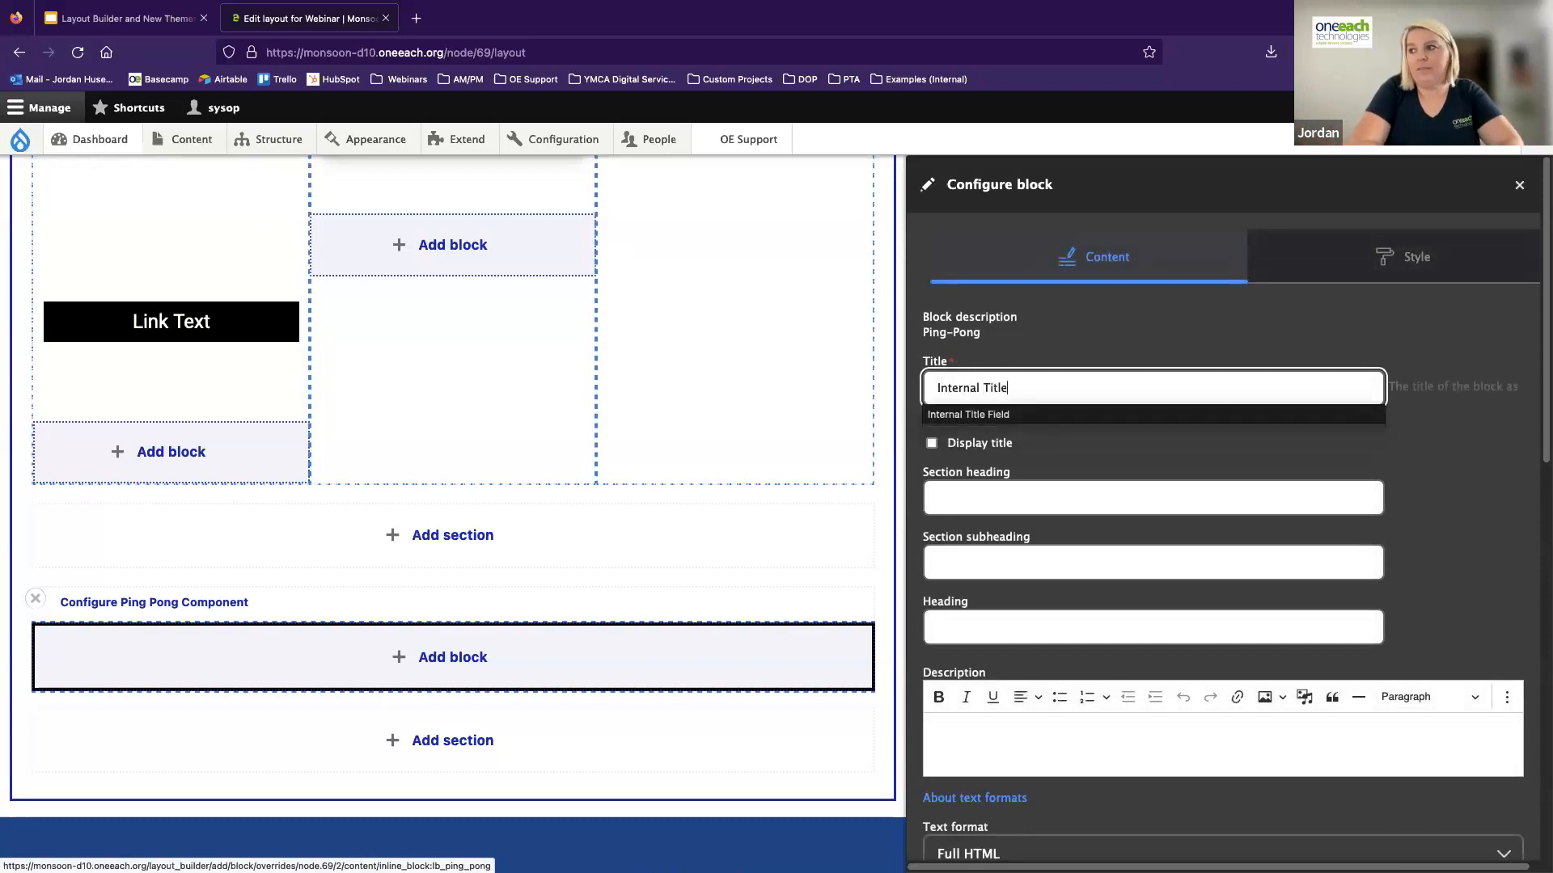
Set the block's heading to "Ping Pong Heading", leaving the section heading and subheading empty
click(1079, 467)
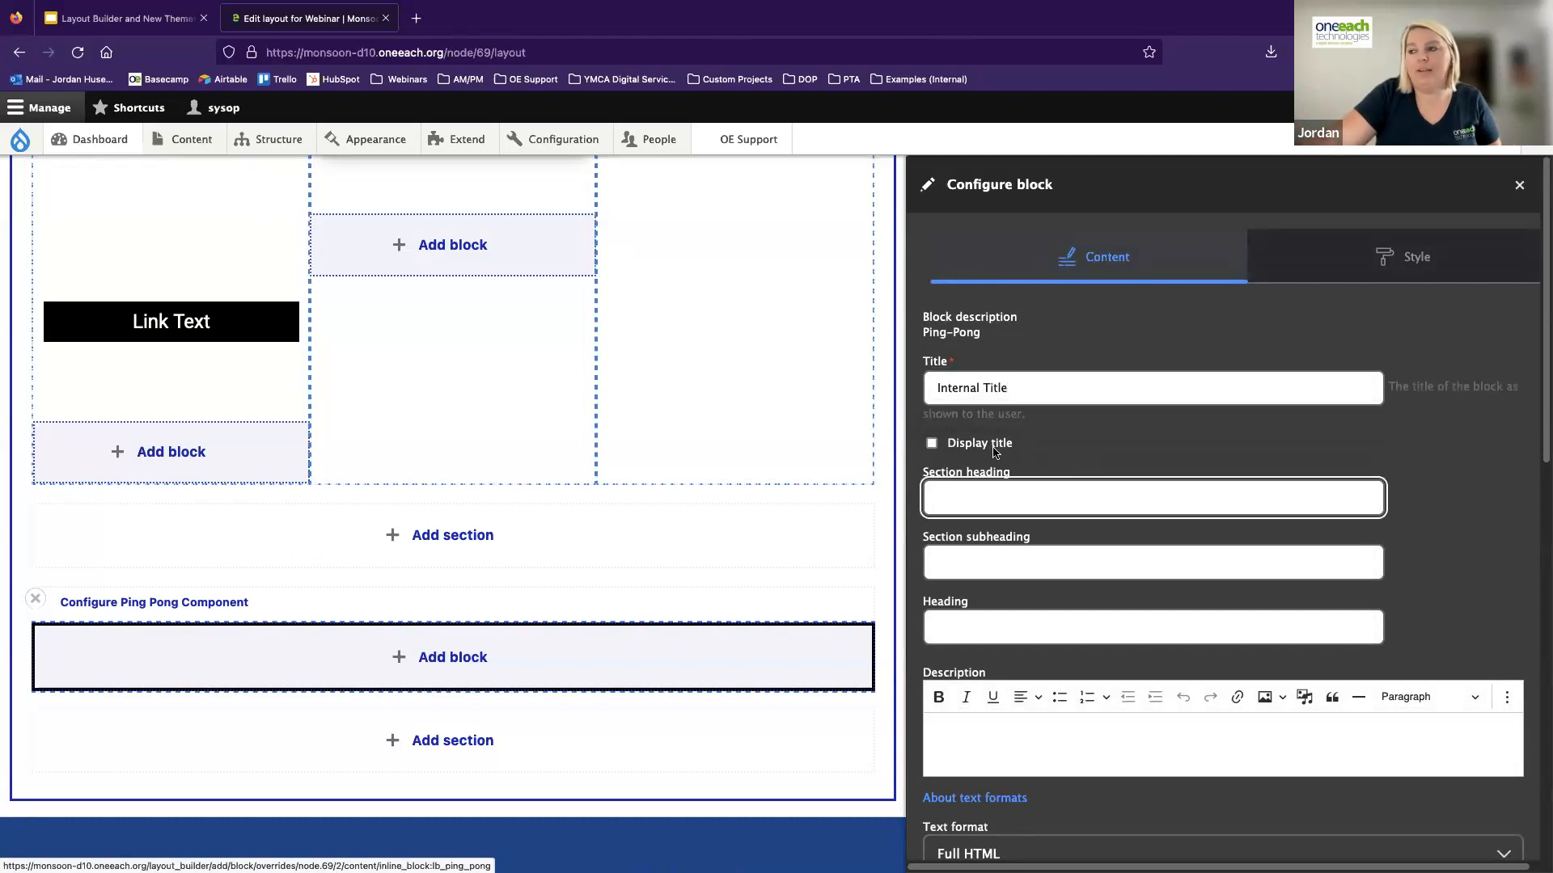
scroll(998, 492, down, 2)
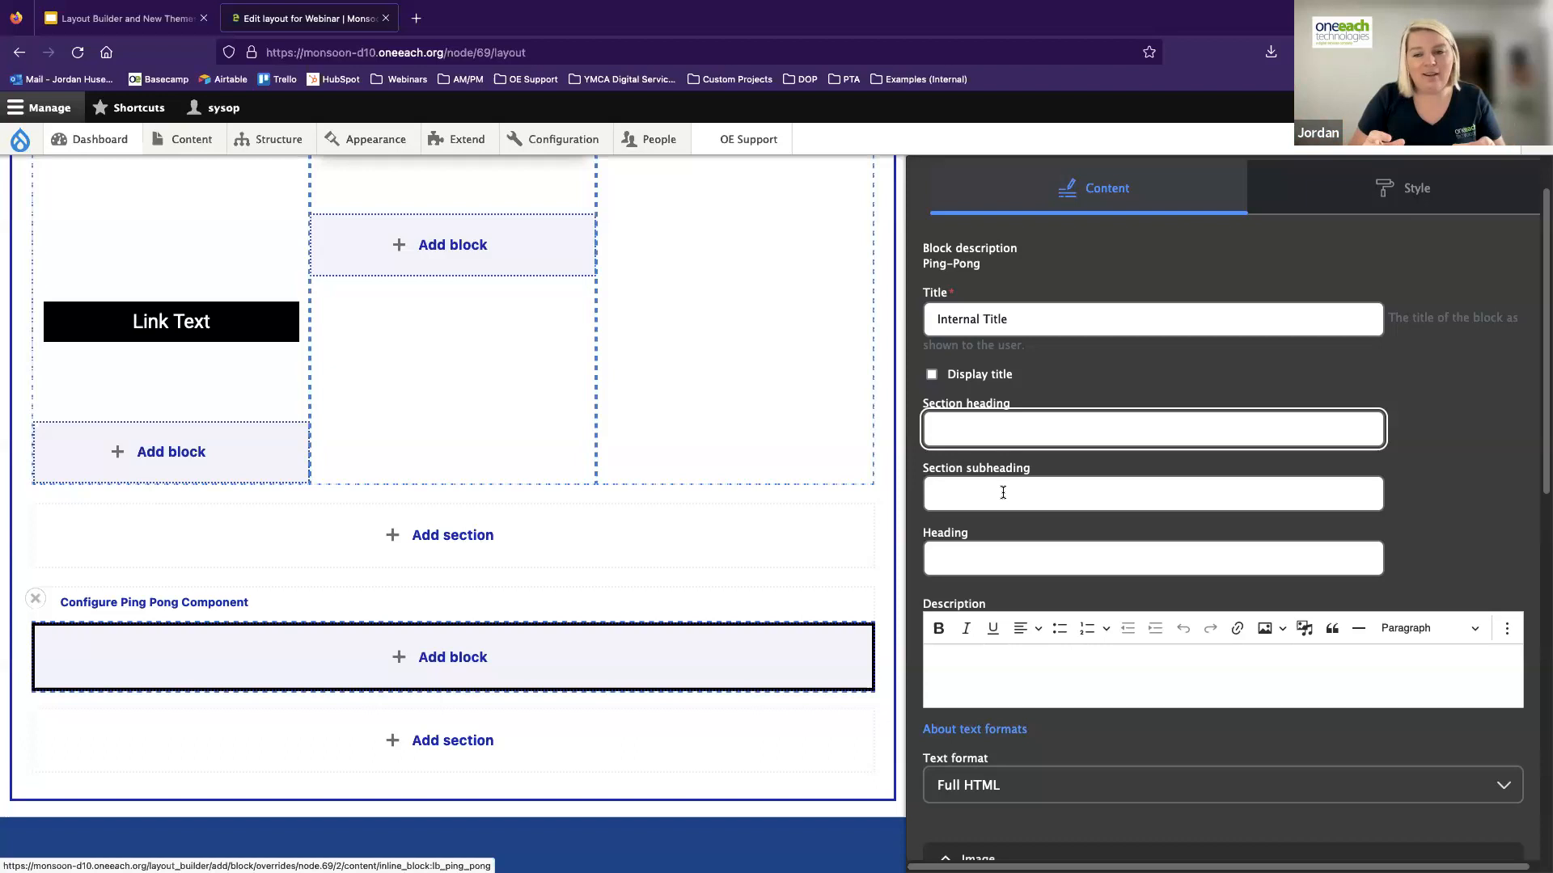
scroll(1005, 552, down, 2)
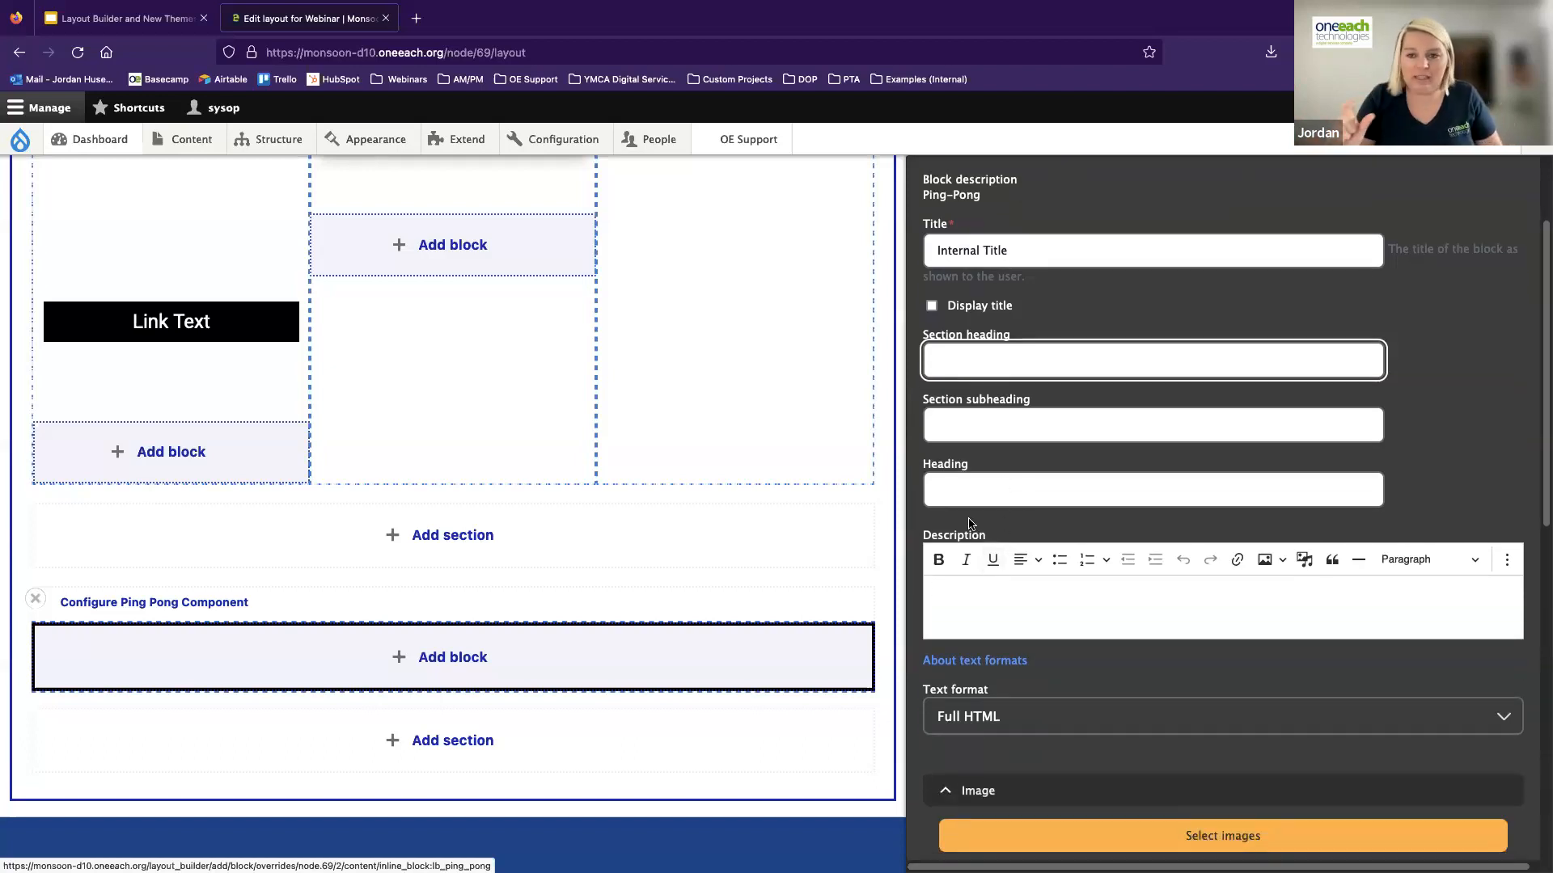
click(968, 489)
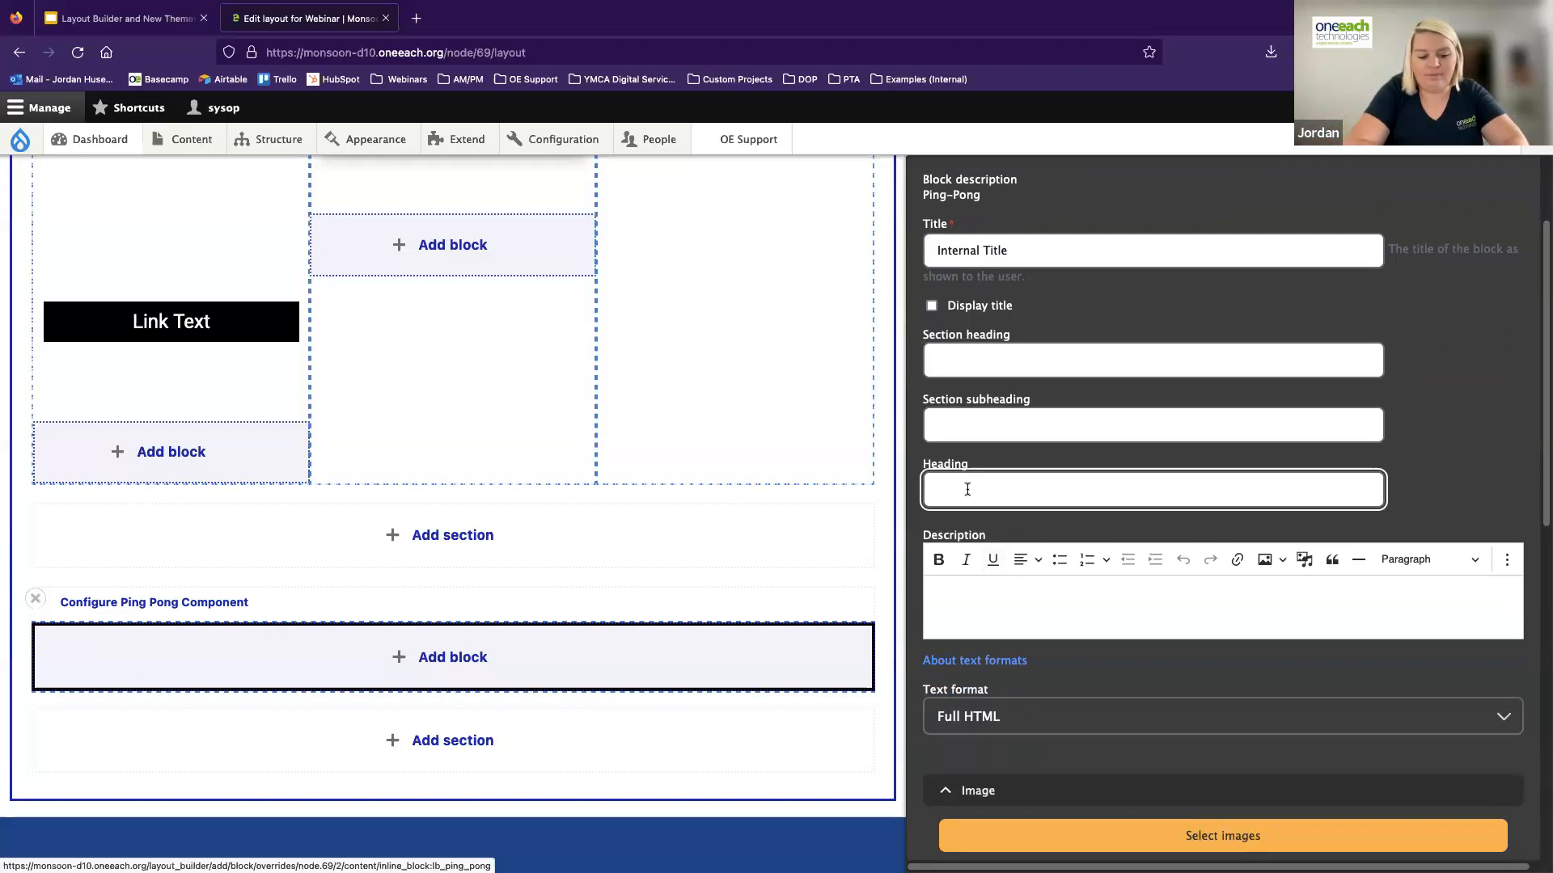
text(Ping Pong H)
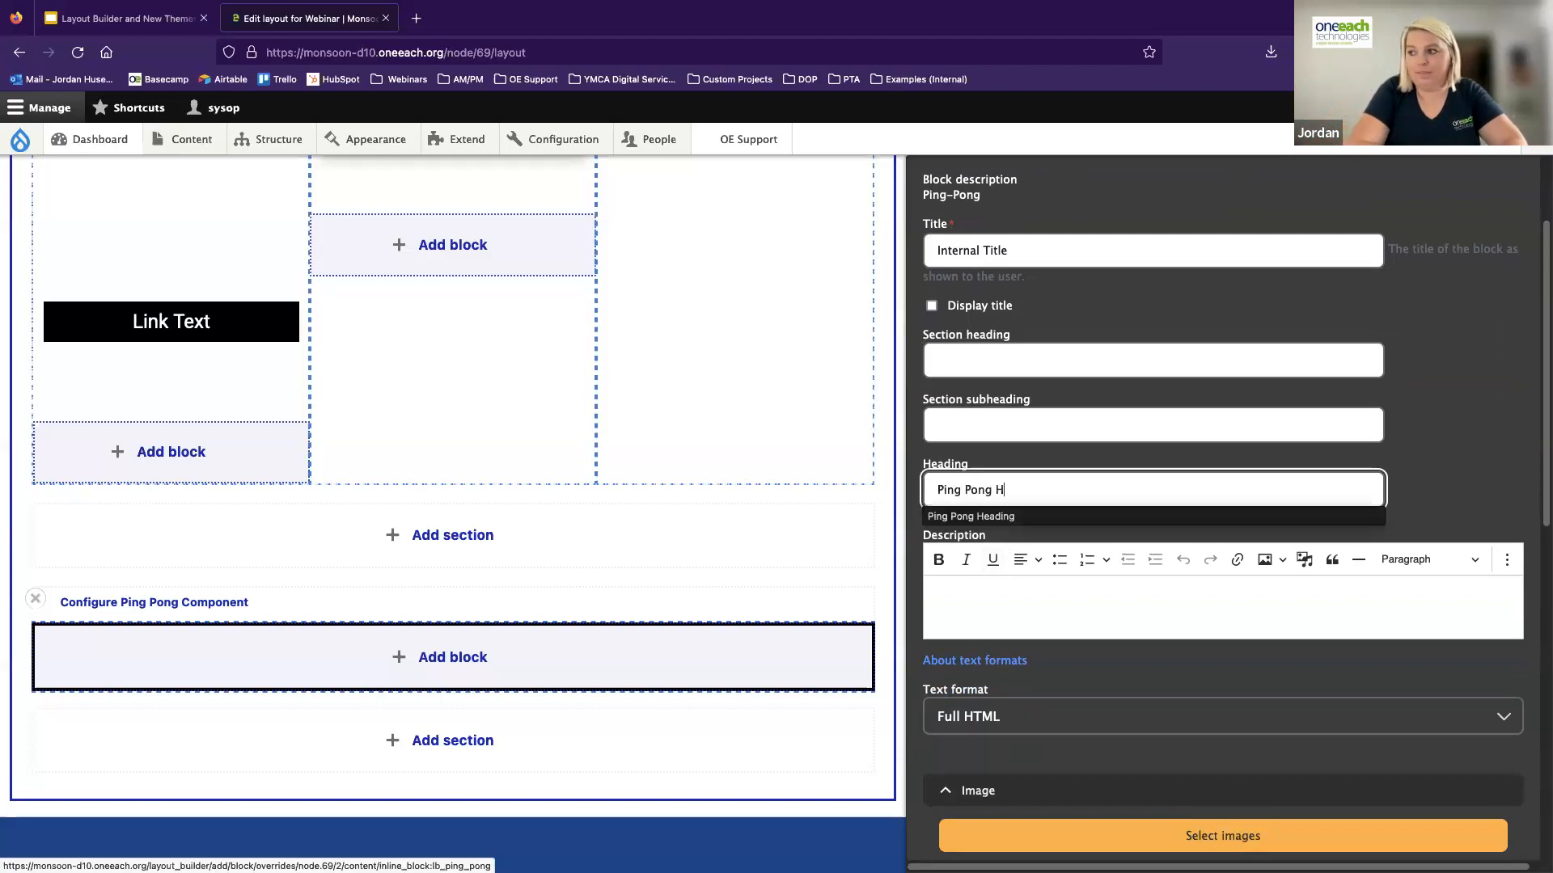
text(eading)
Enter "This is my description area." as the ping-pong block's description
click(981, 610)
text(This is my descrit)
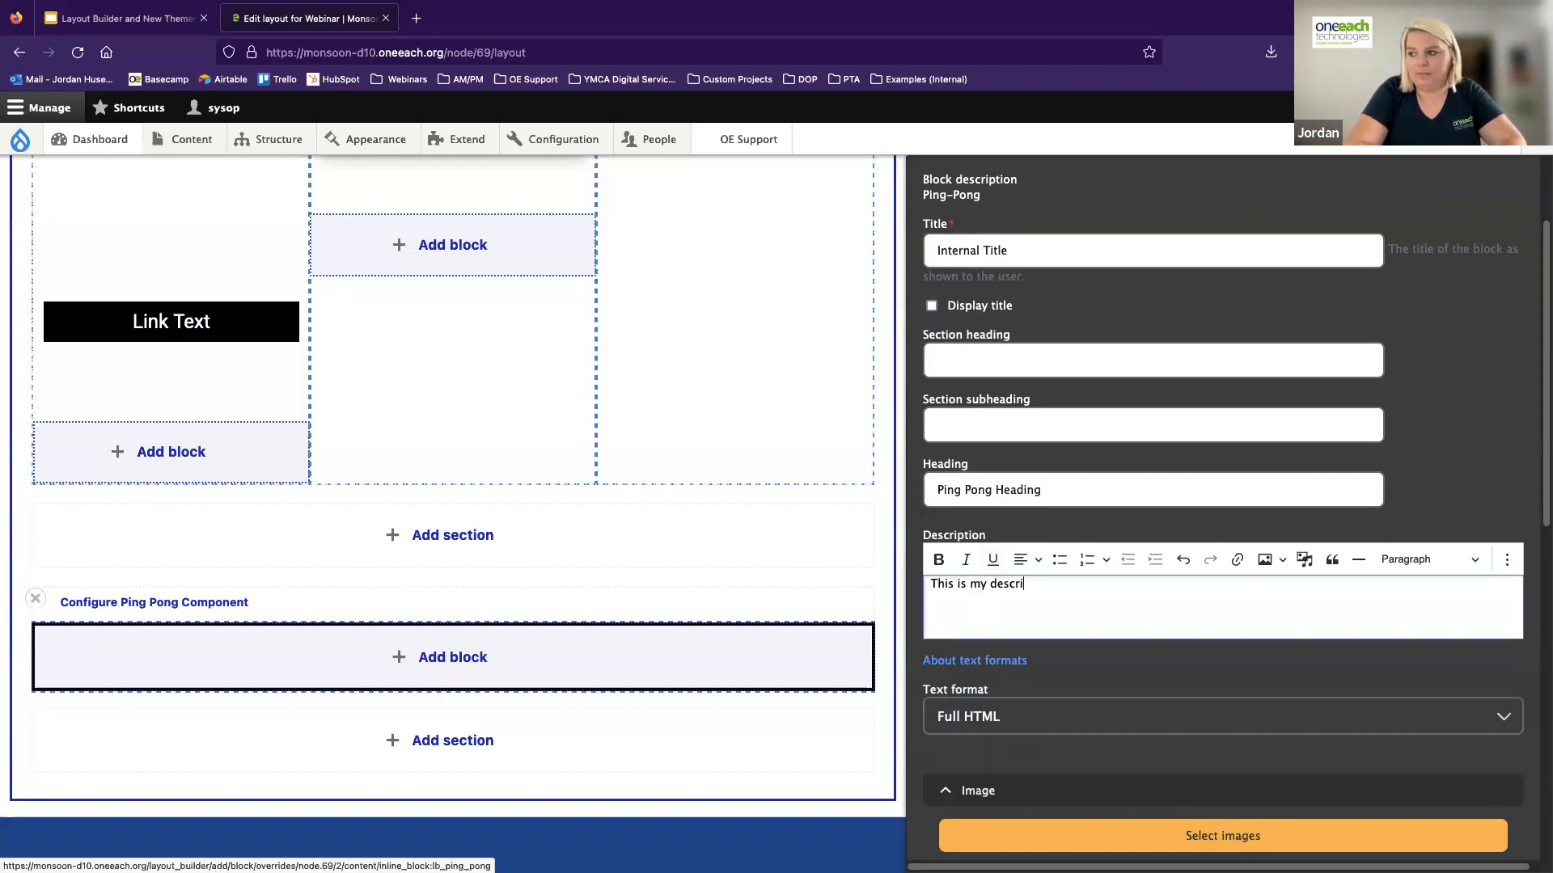
key(BackSpace)
text(ptionAnd)
key(BackSpace)
key(BackSpace)
key(BackSpace)
text(area.)
Select the piggy bank image 516077862_1.jpg from the media library for the ping-pong block
scroll(1106, 543, down, 3)
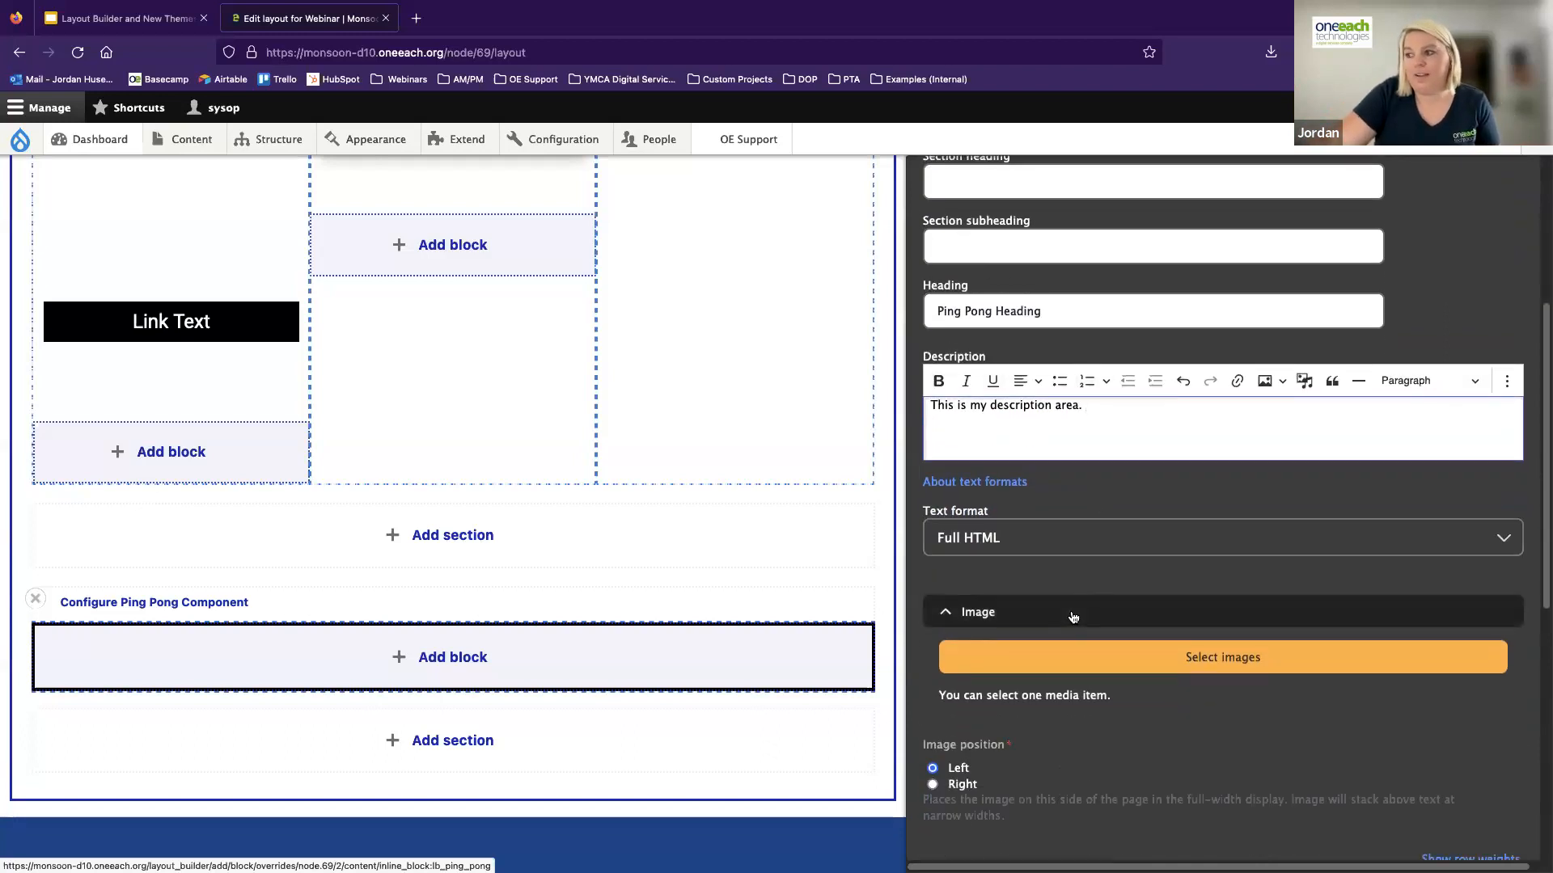
click(1191, 663)
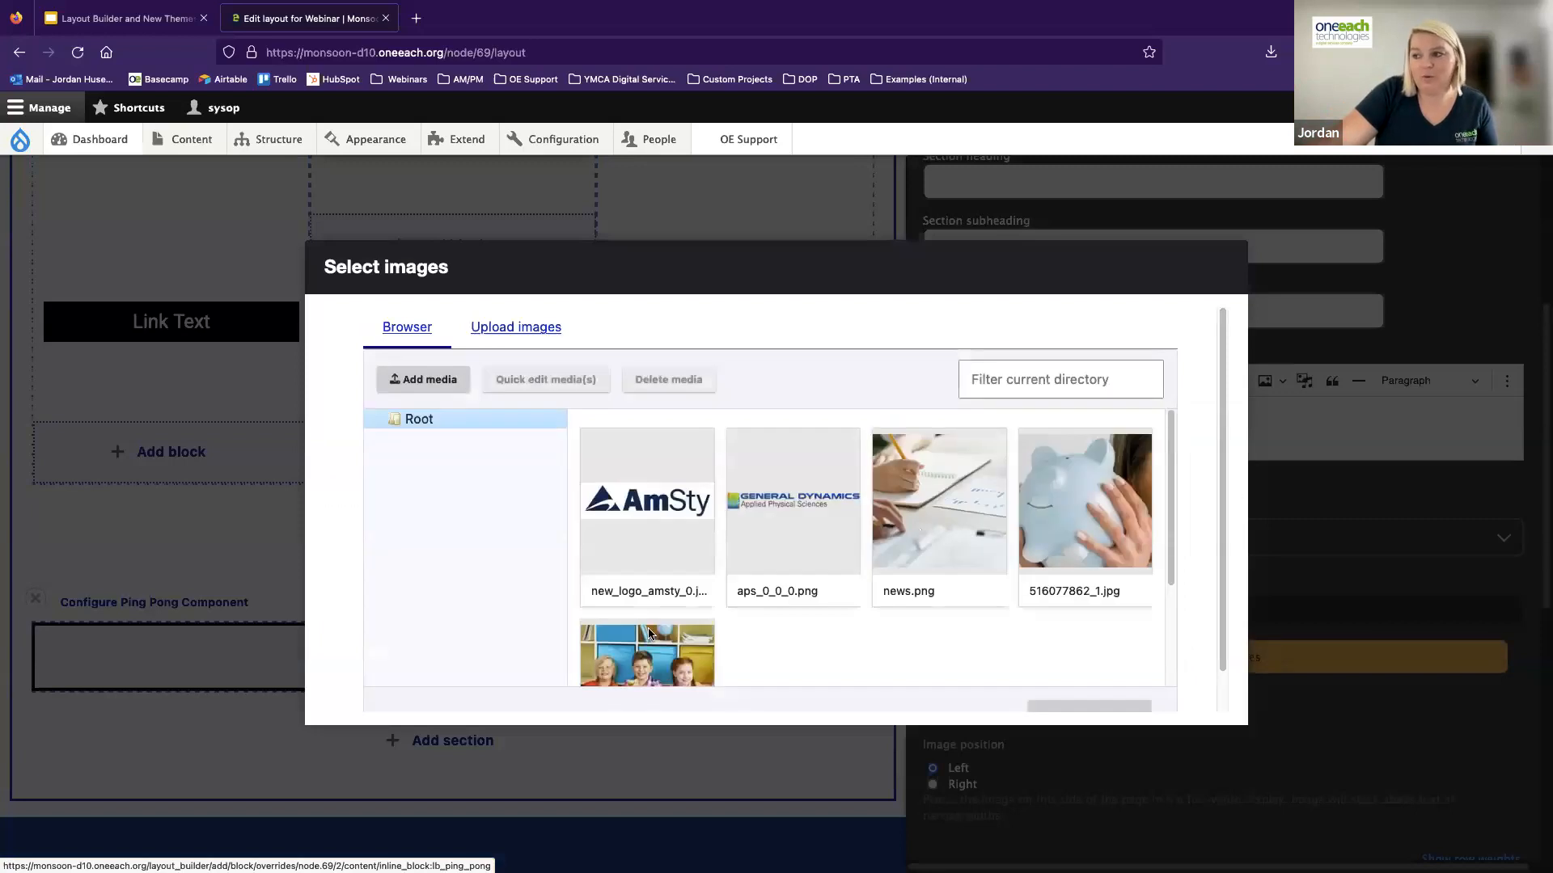
click(1041, 541)
scroll(1201, 449, down, 1)
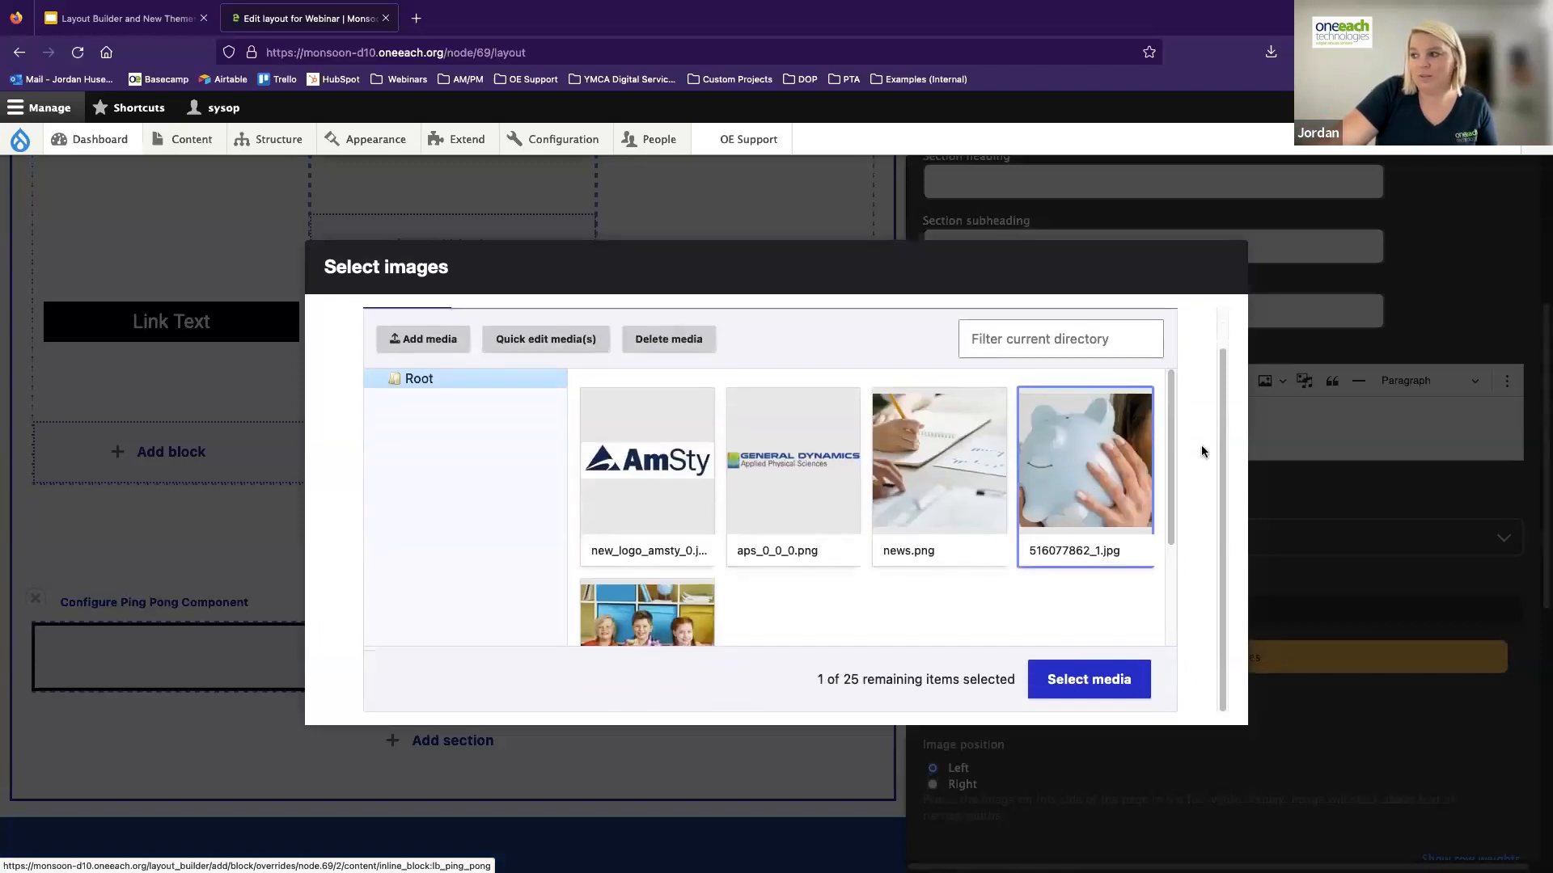
click(1101, 680)
Set the ping-pong block's first link to <front> with the link text "Button 1"
scroll(1010, 696, down, 2)
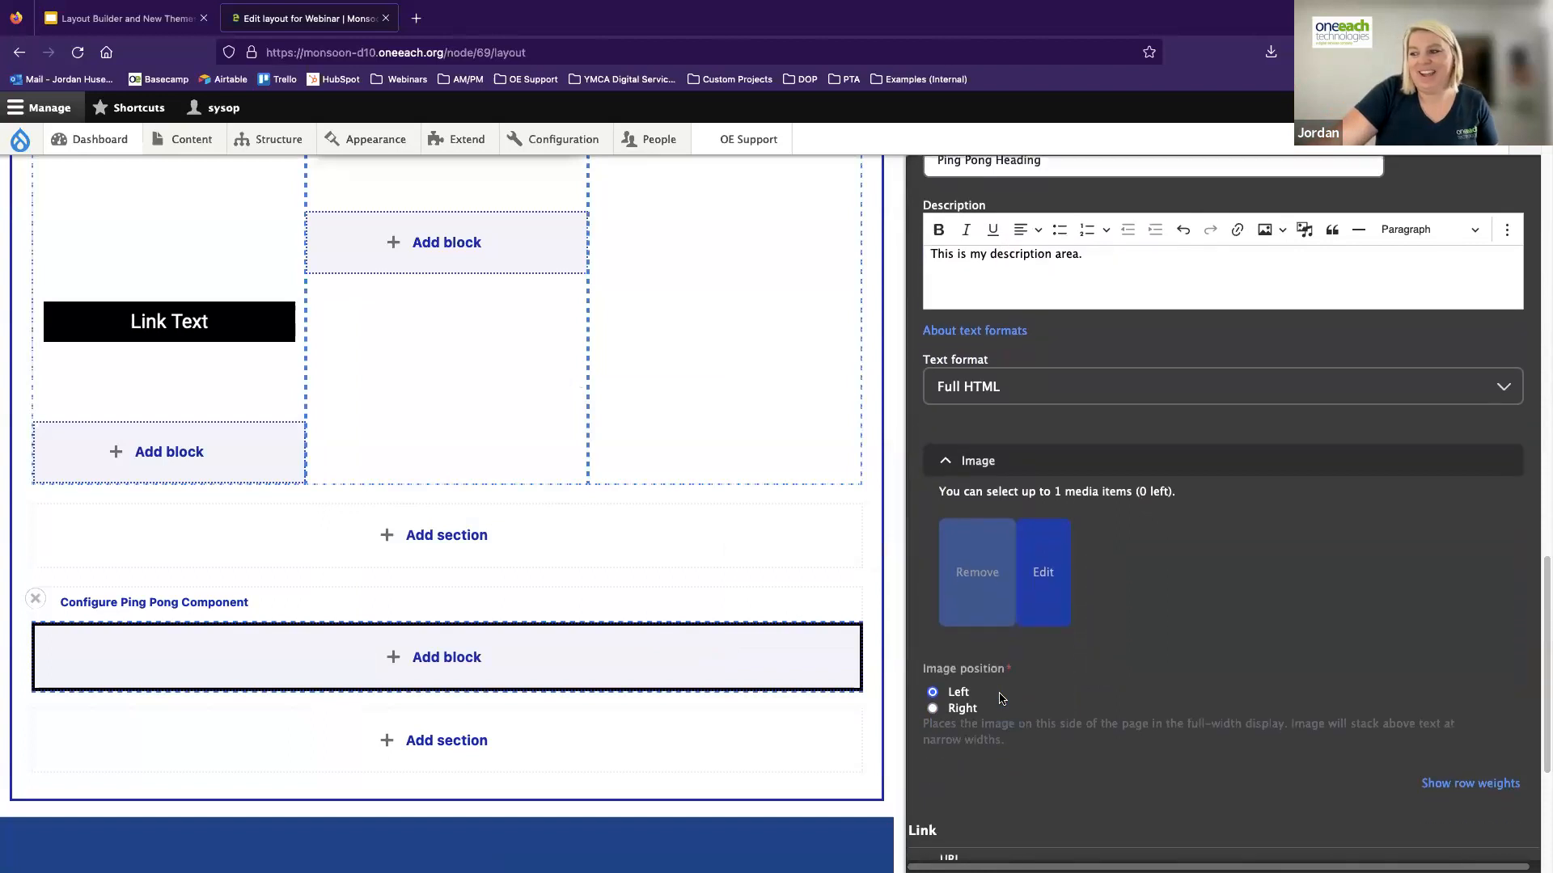
scroll(955, 693, down, 1)
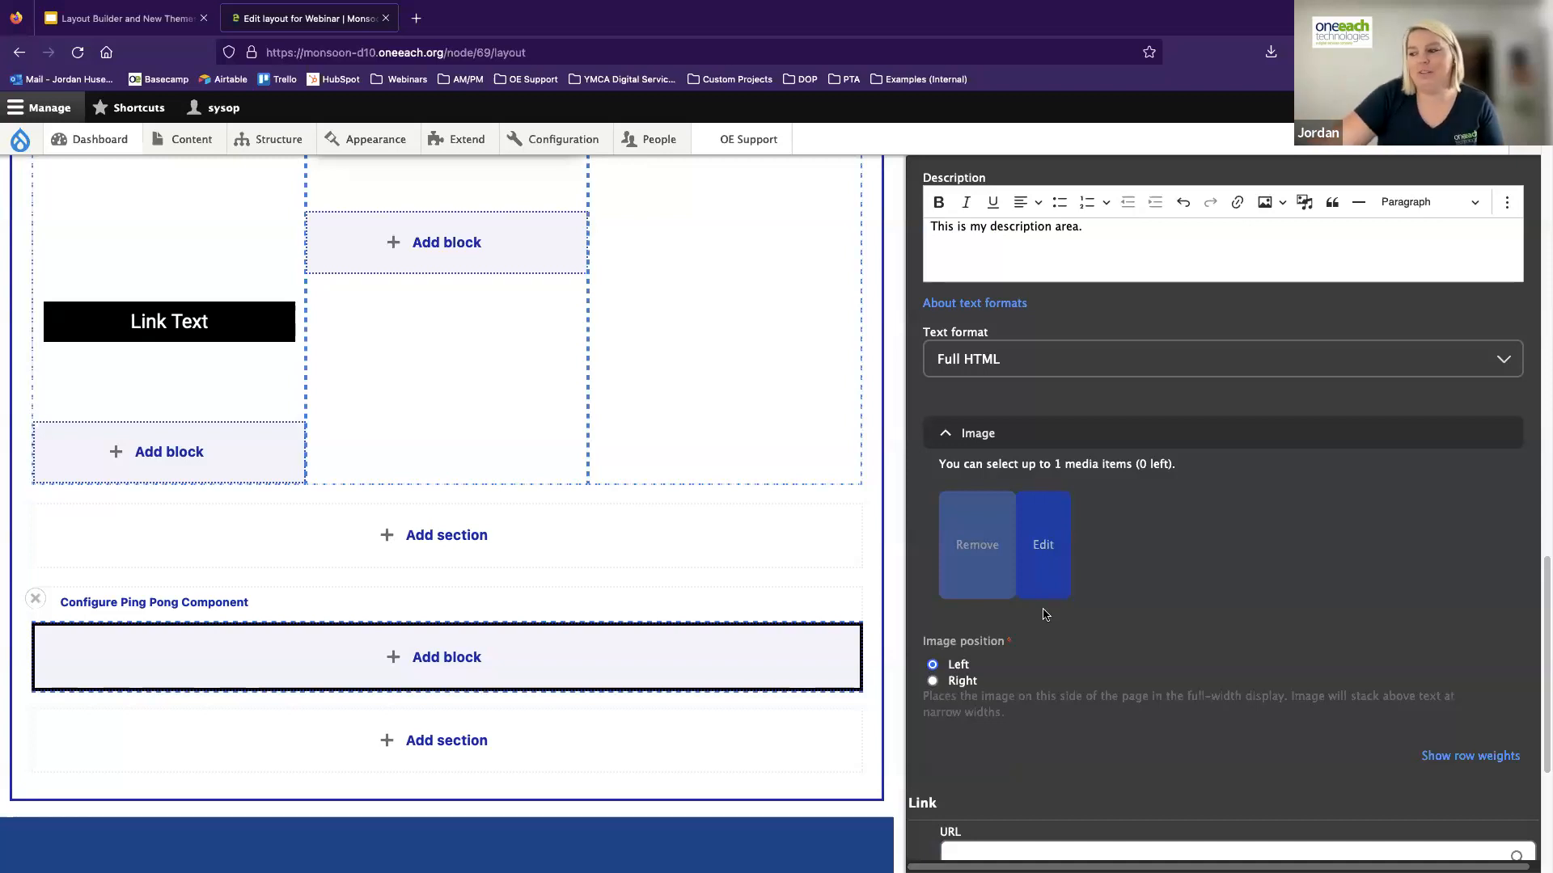
scroll(1148, 639, down, 5)
scroll(1131, 639, down, 4)
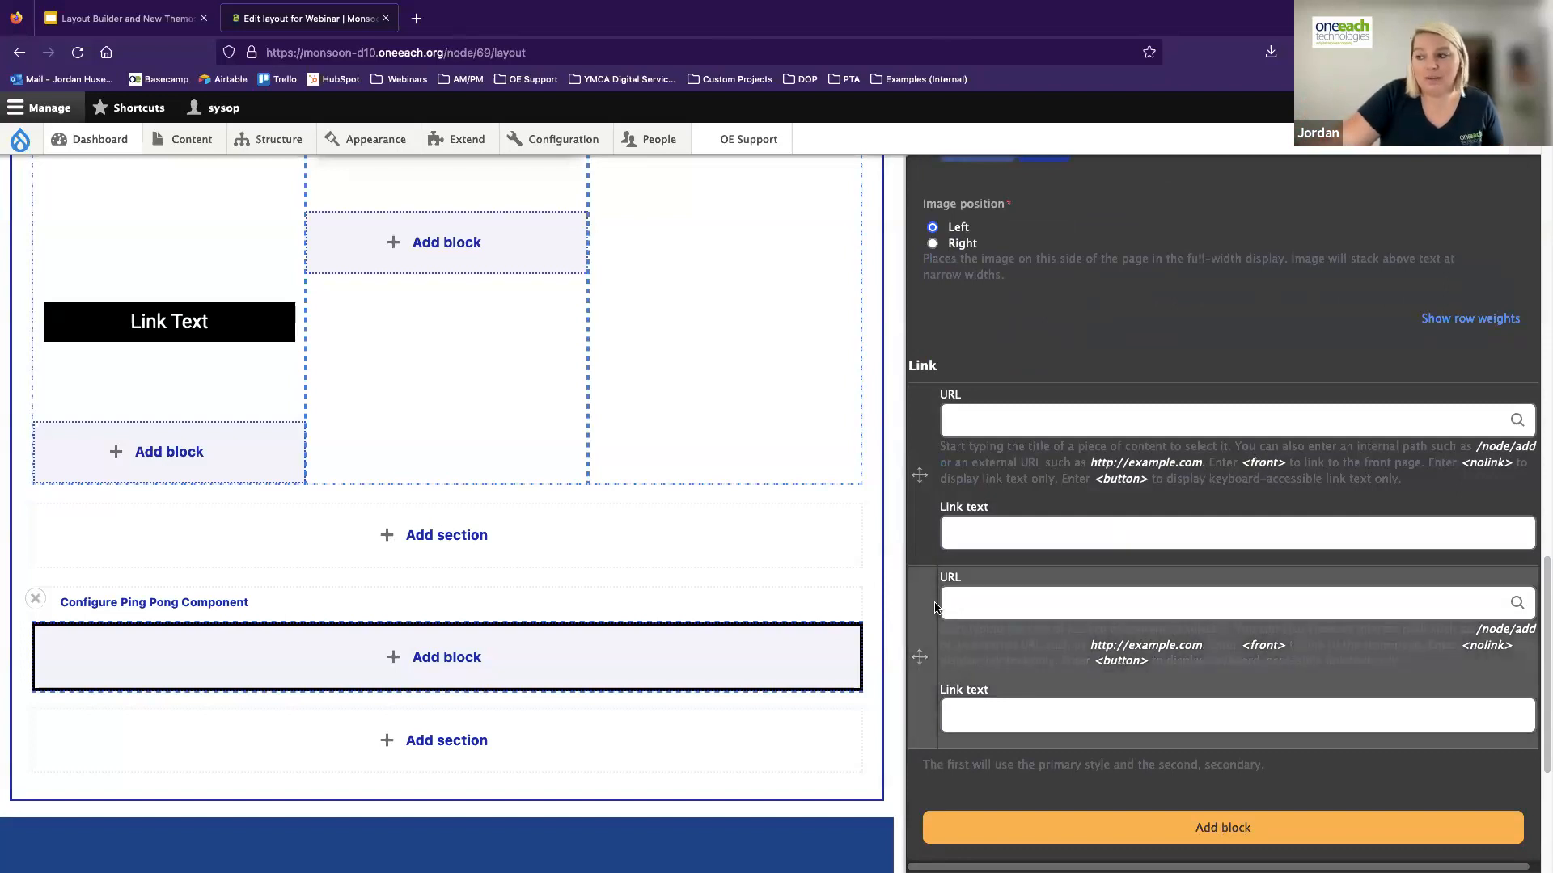
click(1019, 412)
text(<font)
key(BackSpace)
text(ront>)
key(Tab)
text(Button)
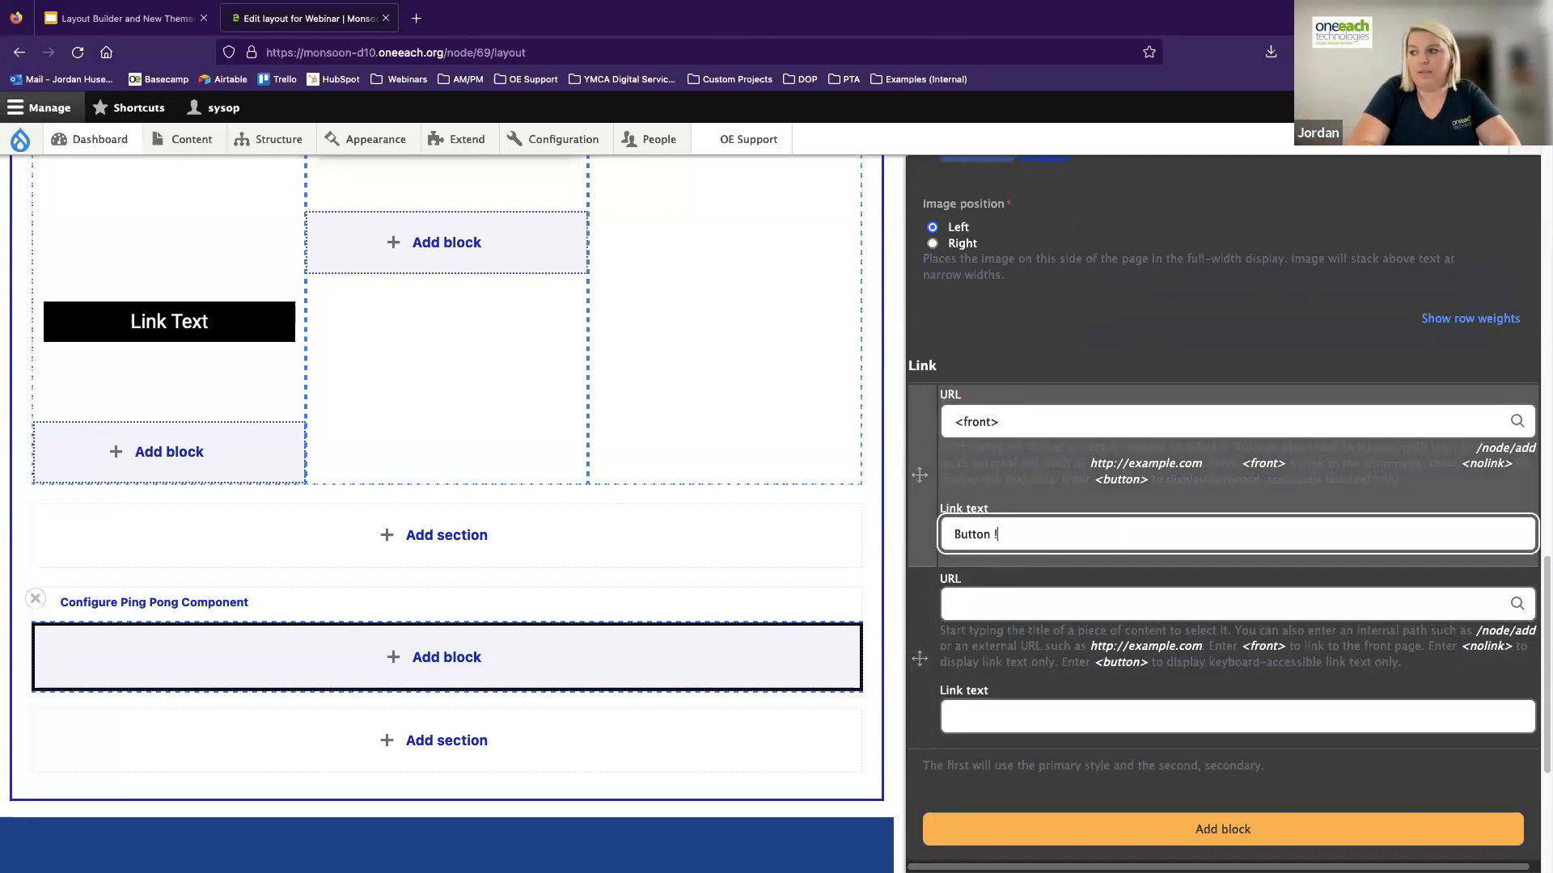
Set the second link to <front> with the link text "Button 2" and add the block to the layout
key(Tab)
text(<front)
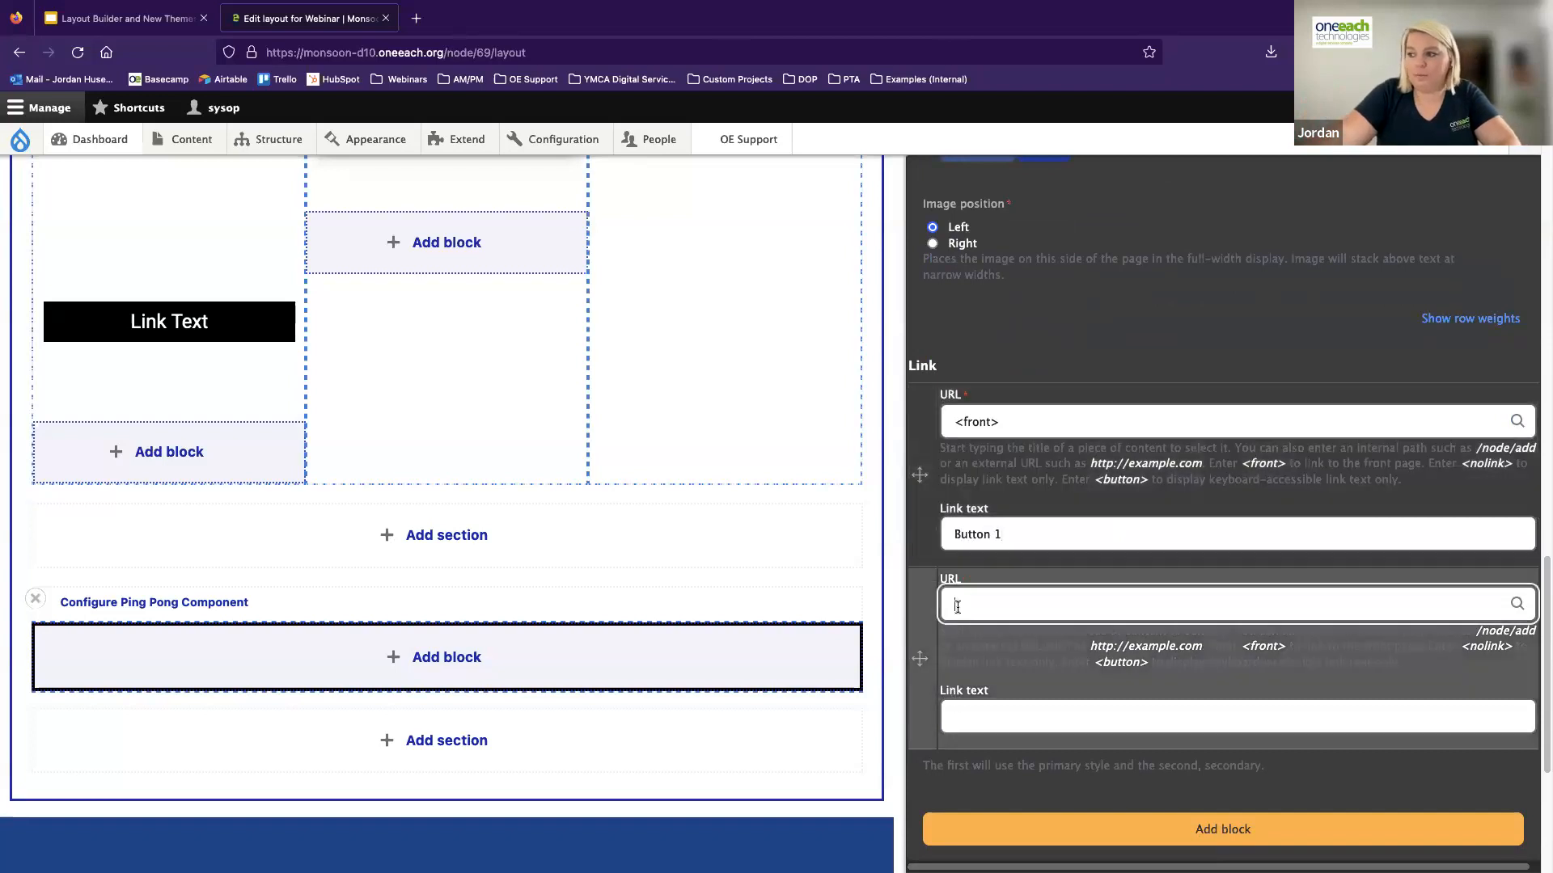
text(>)
key(Tab)
text(Butto)
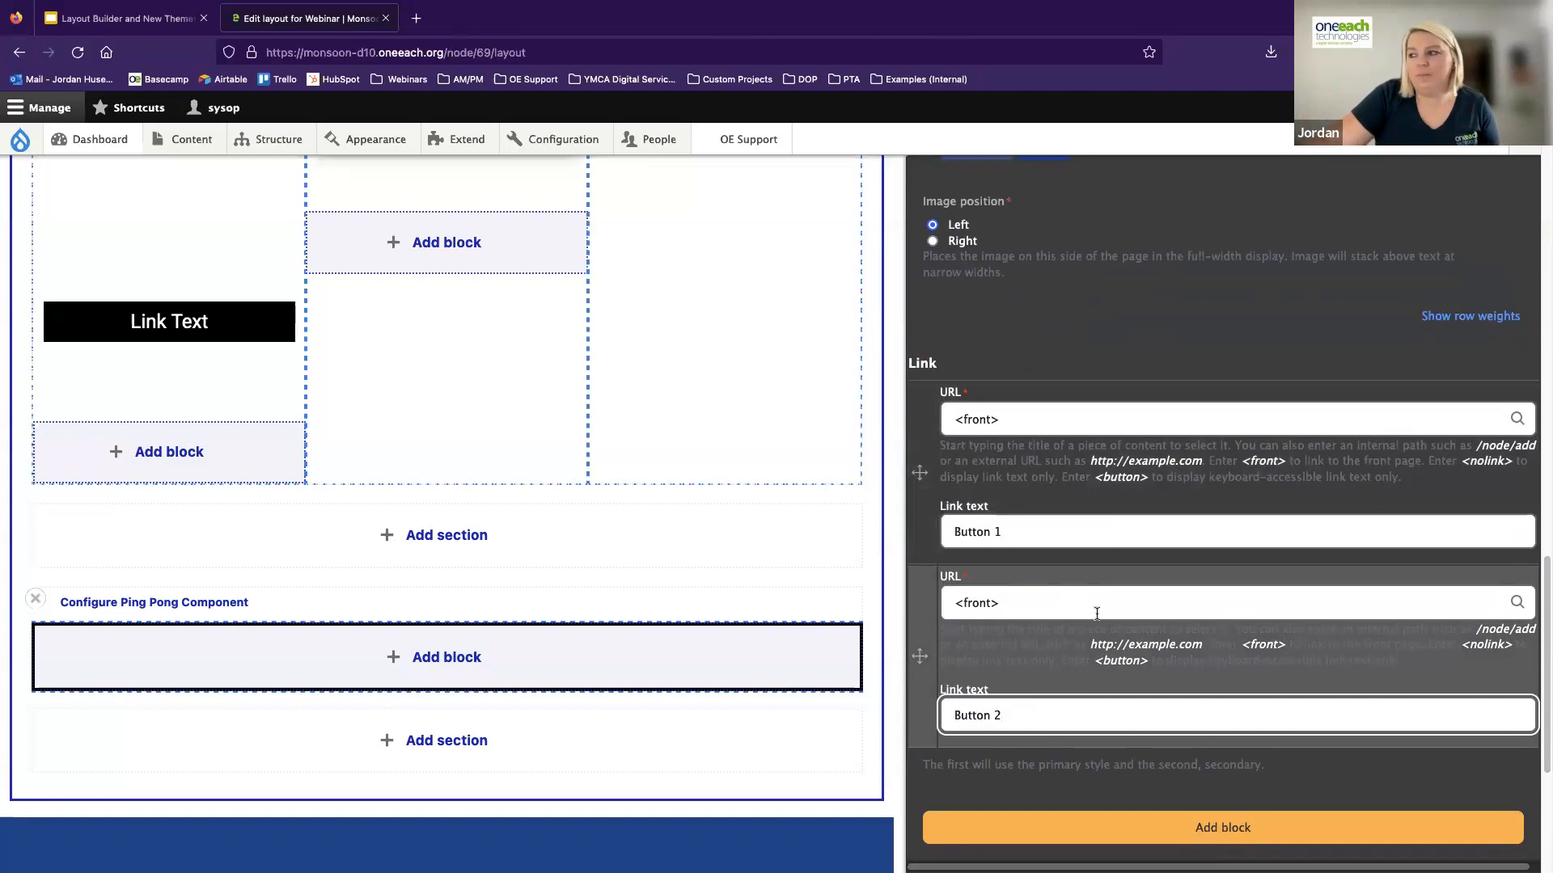
click(1200, 831)
Start a second custom Ping-Pong block below the piggy bank block and title it "Ping Pong 2"
scroll(939, 504, down, 4)
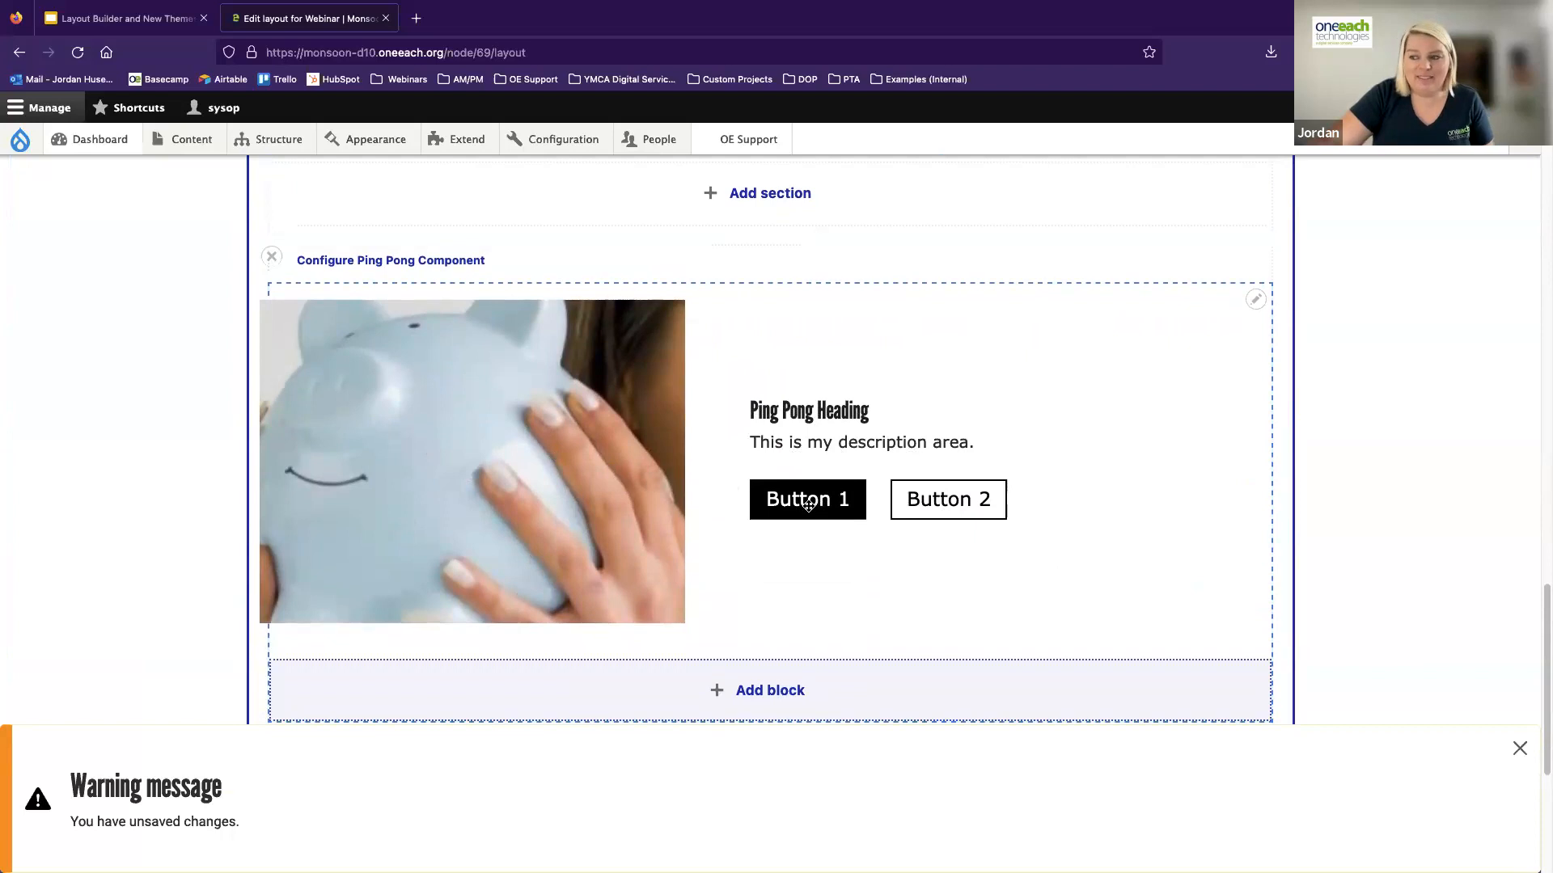
scroll(802, 507, down, 2)
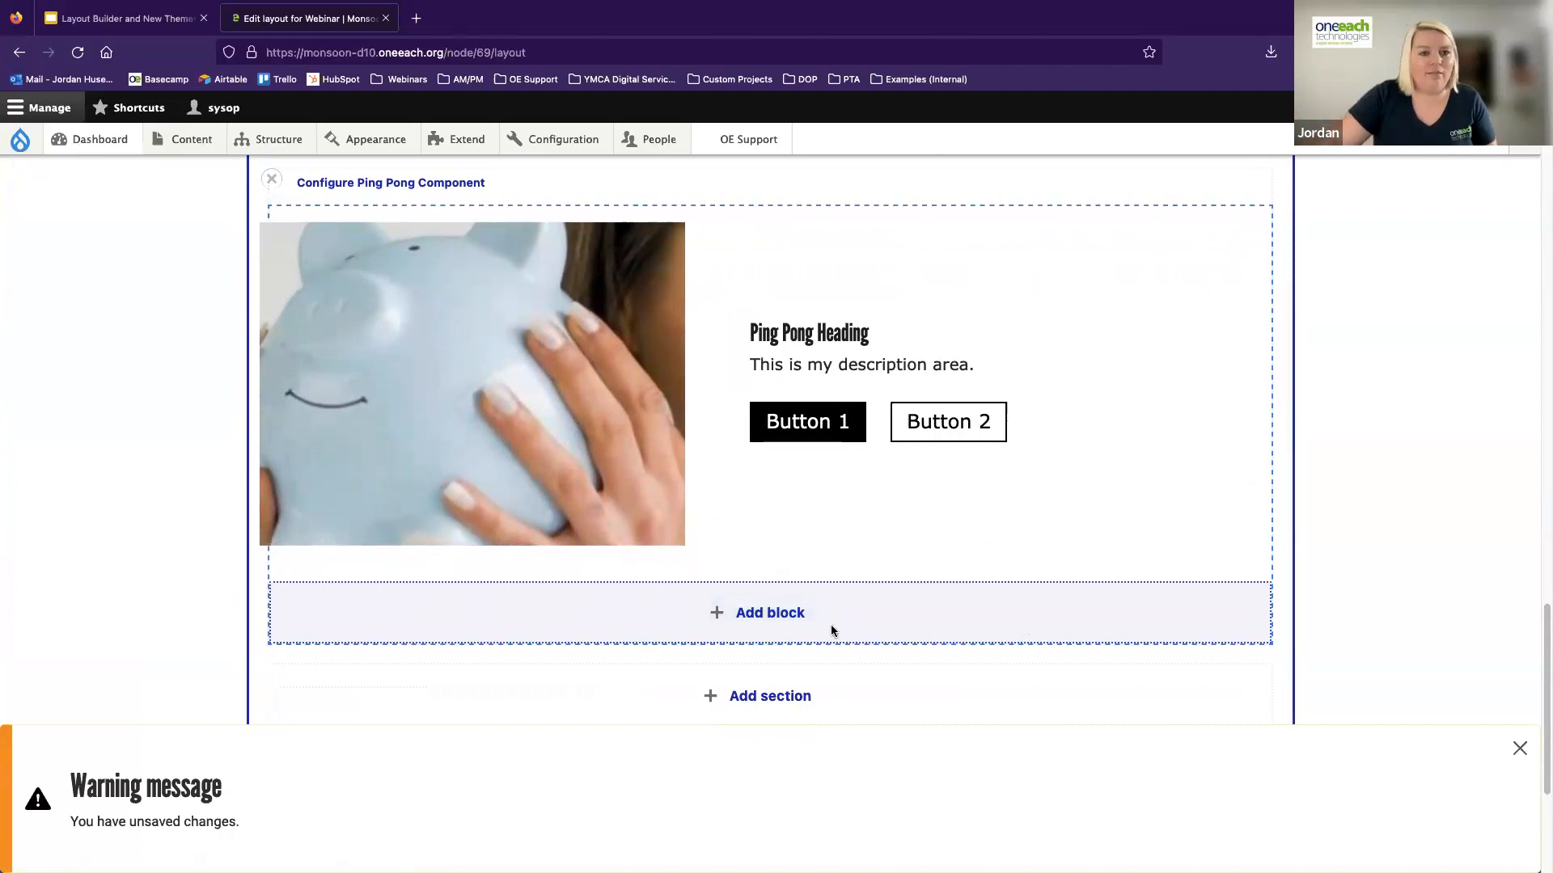
click(752, 614)
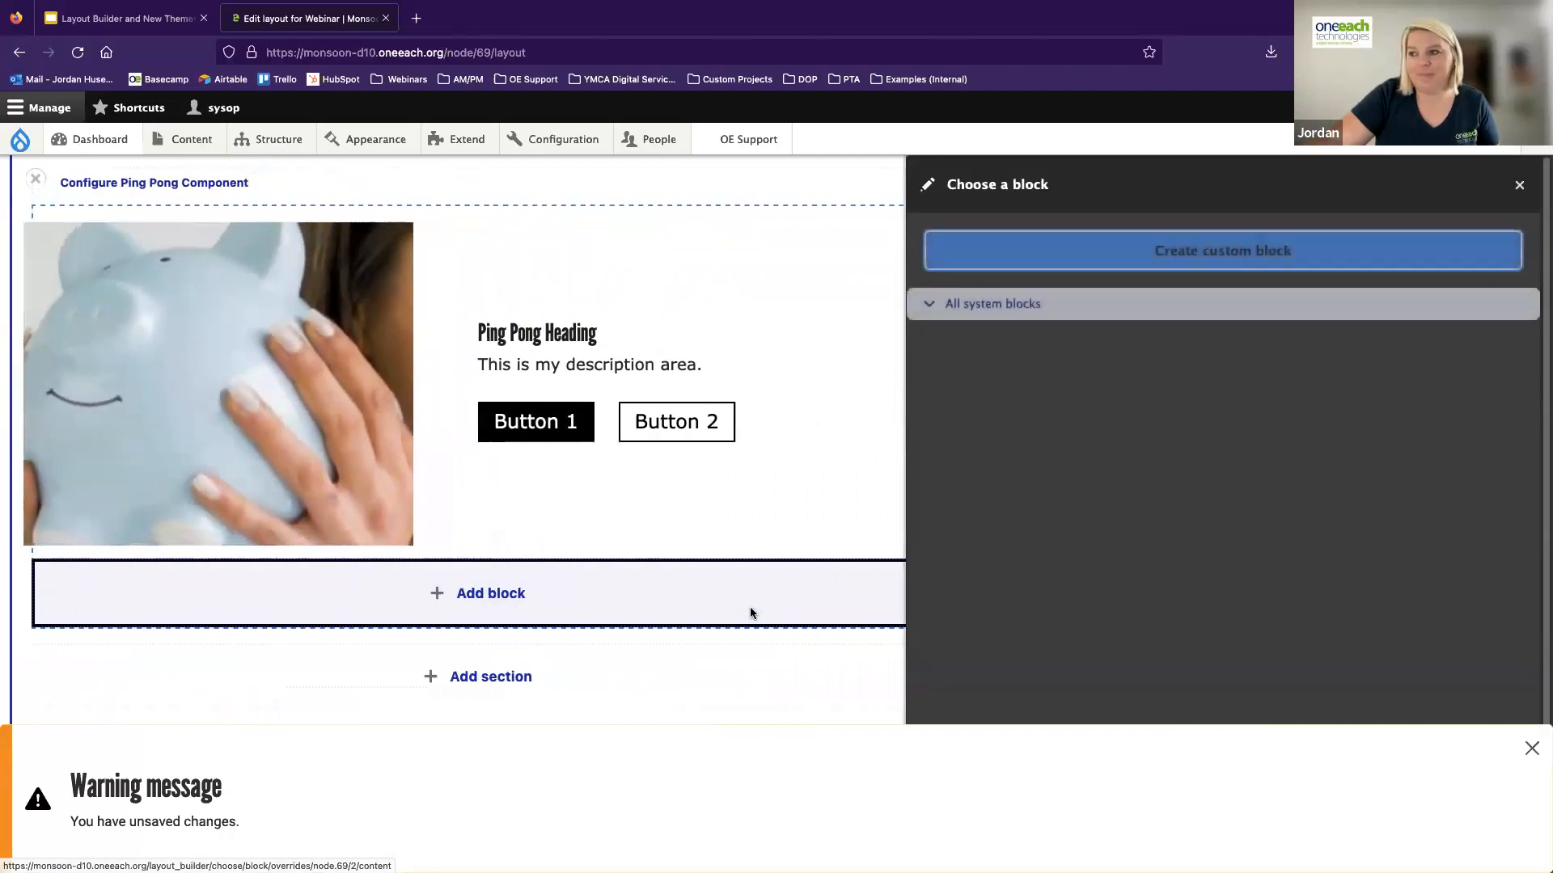
click(1218, 253)
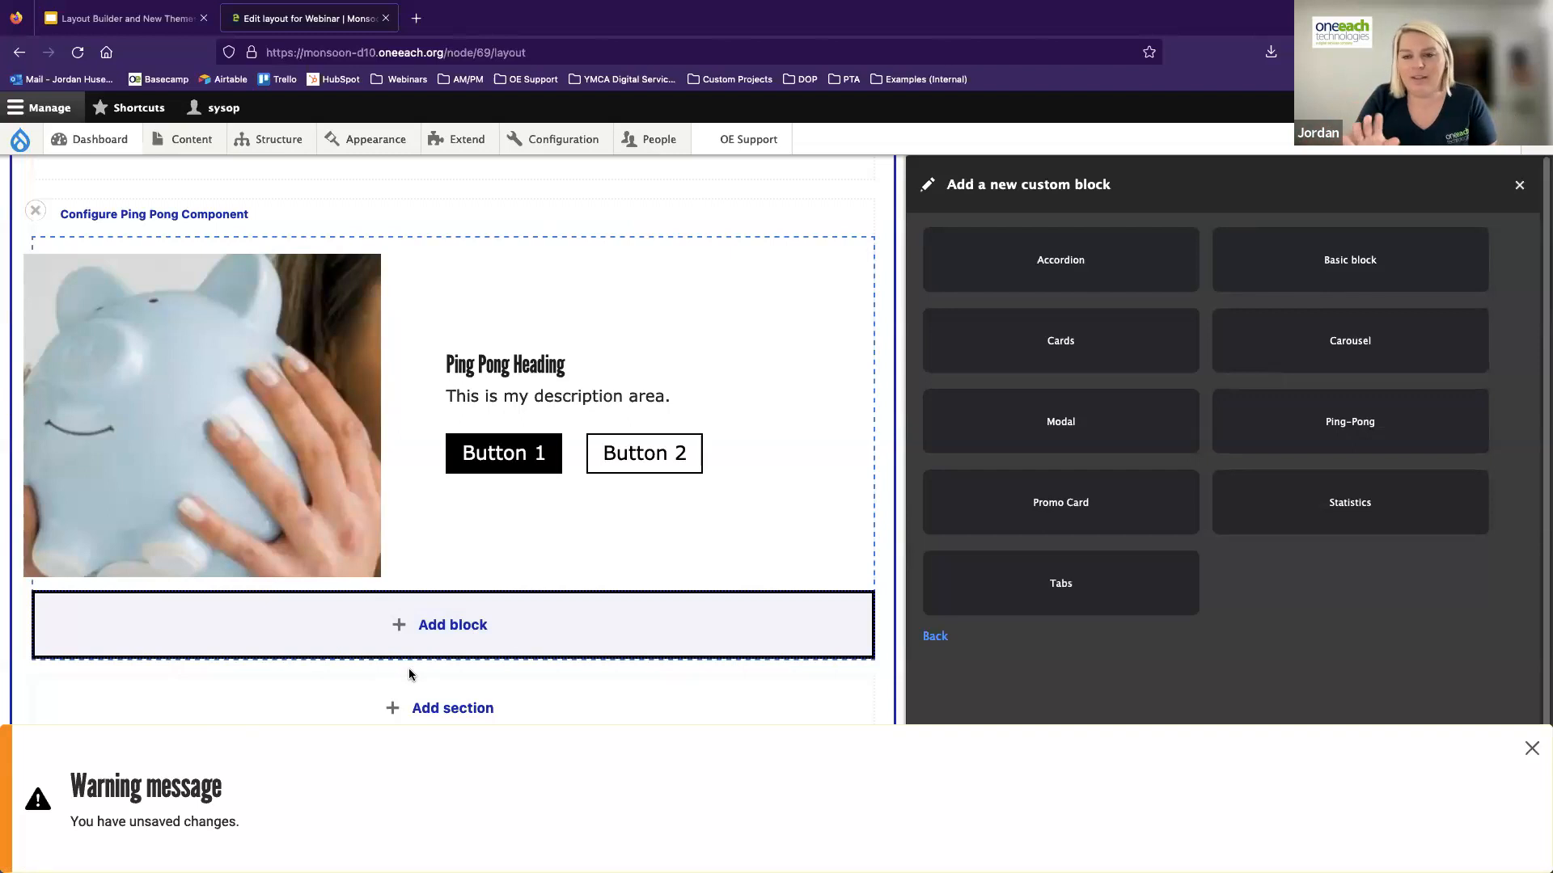
click(1311, 422)
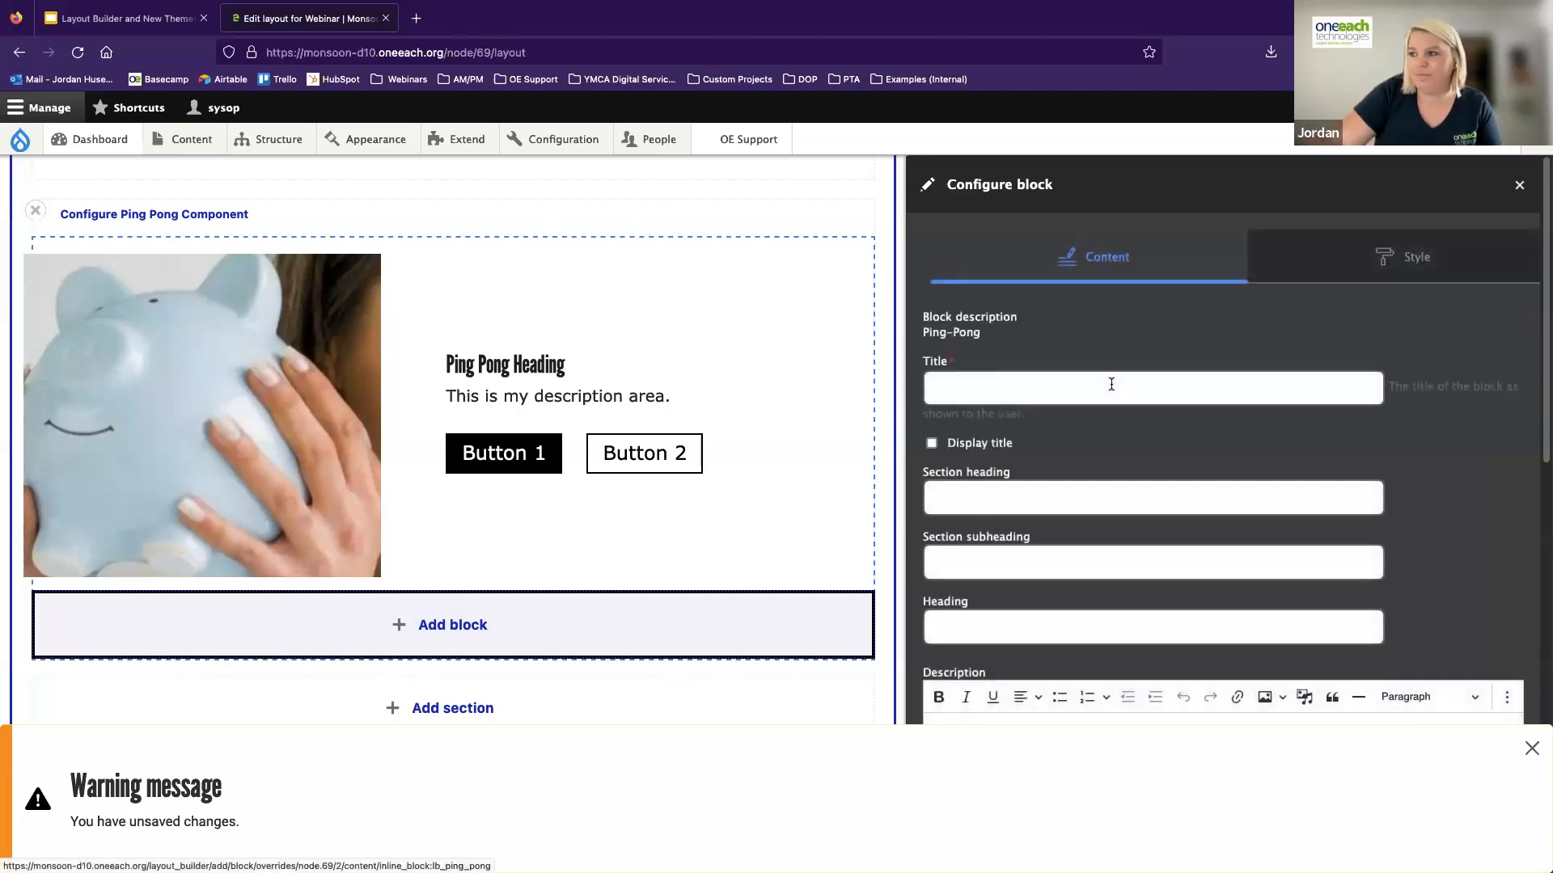
click(1019, 387)
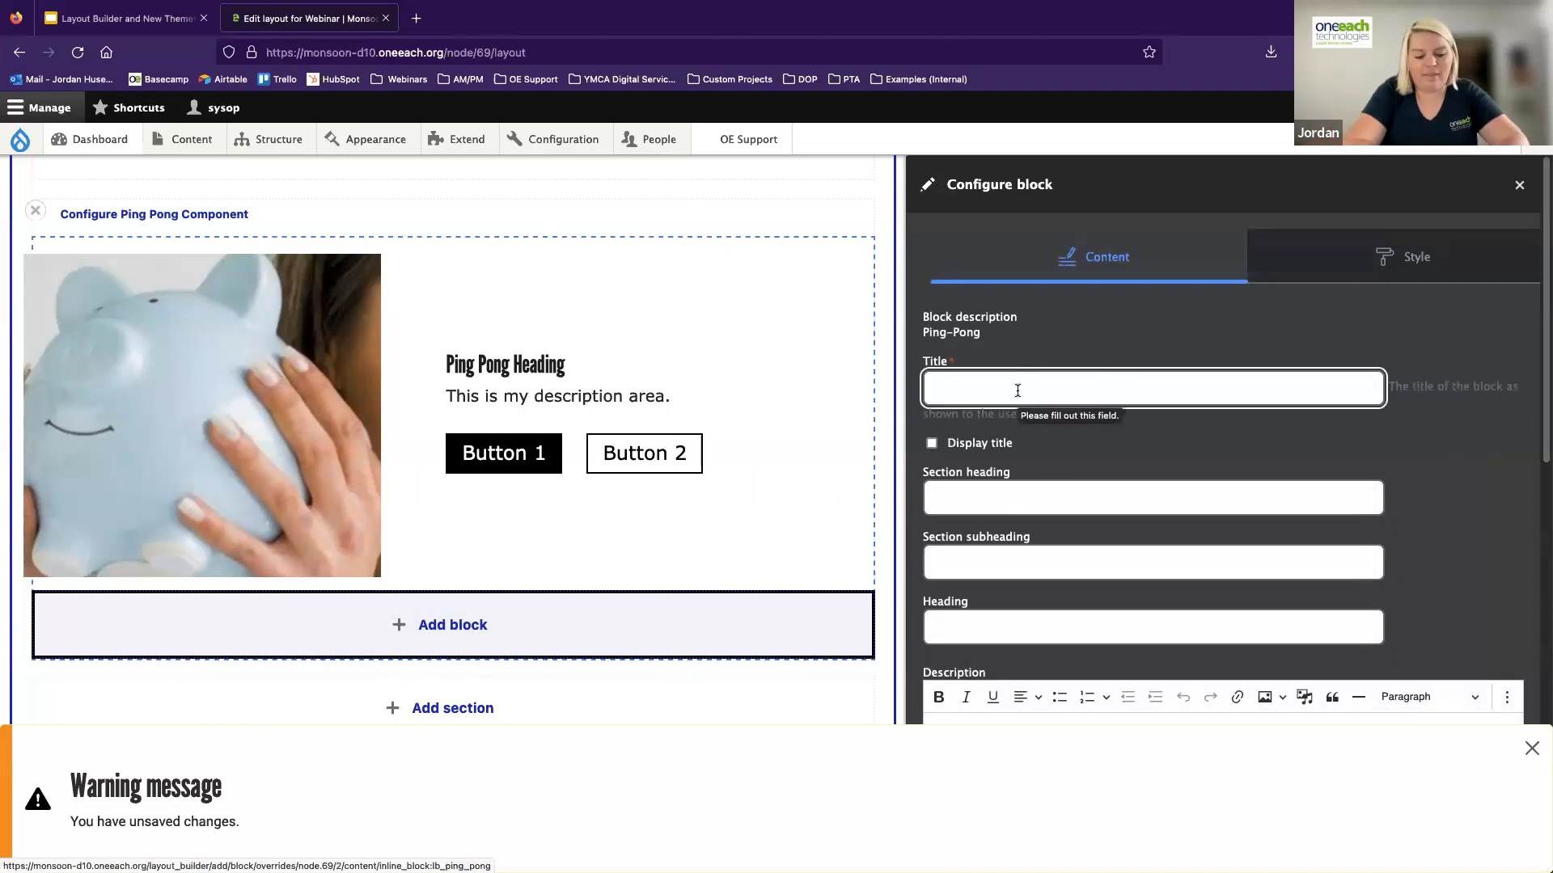
text(Ping Pong 2)
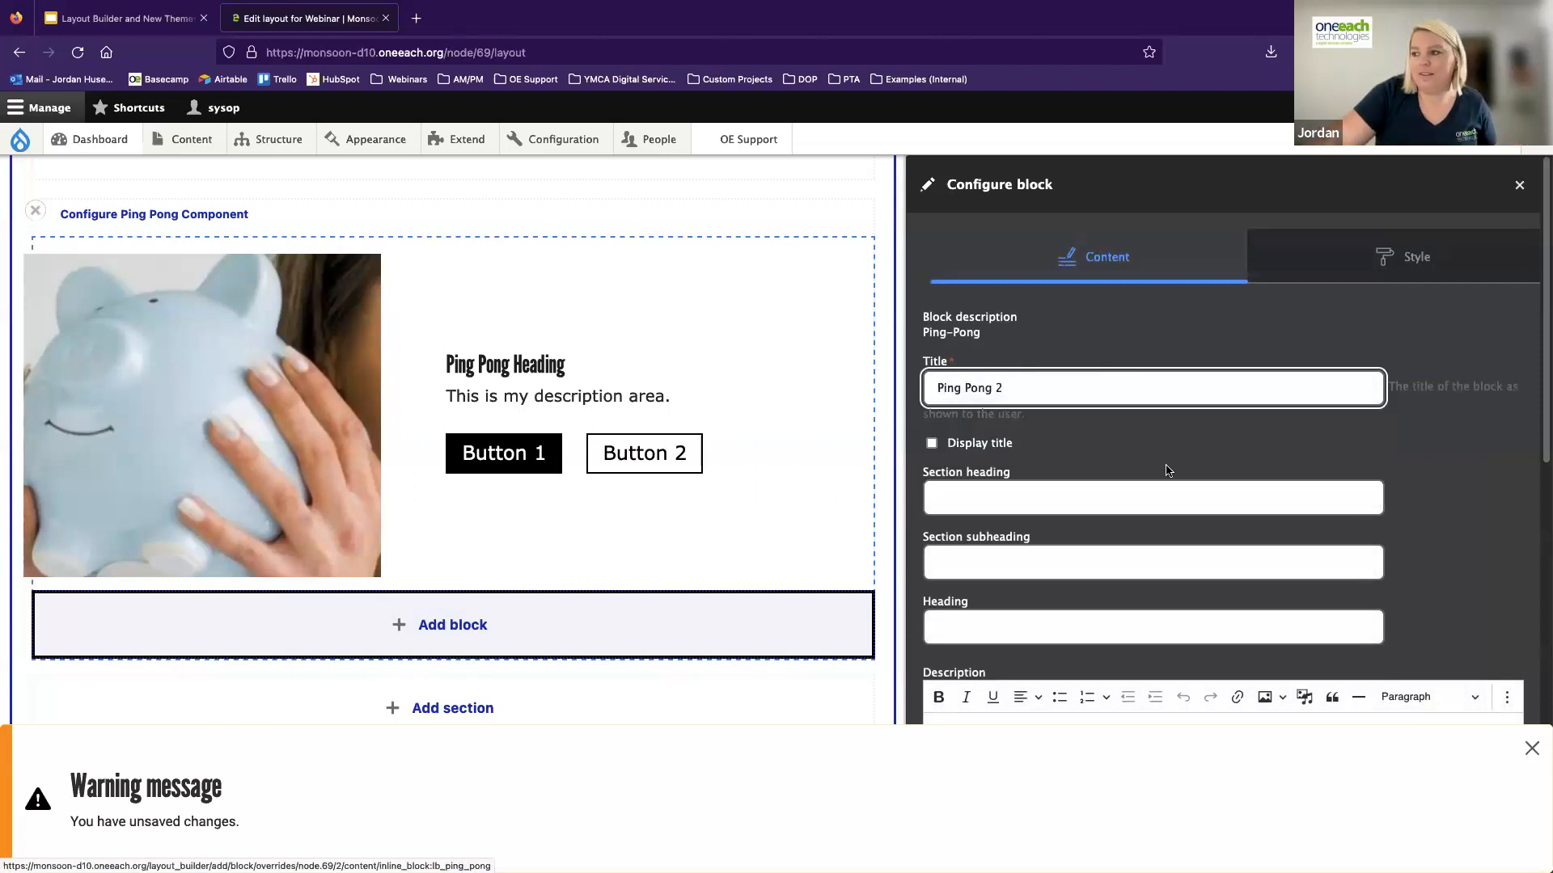
Set the second block's section heading to "Section Heading" and its section subheading to "Section Subheading"
click(975, 496)
text(Section Heading)
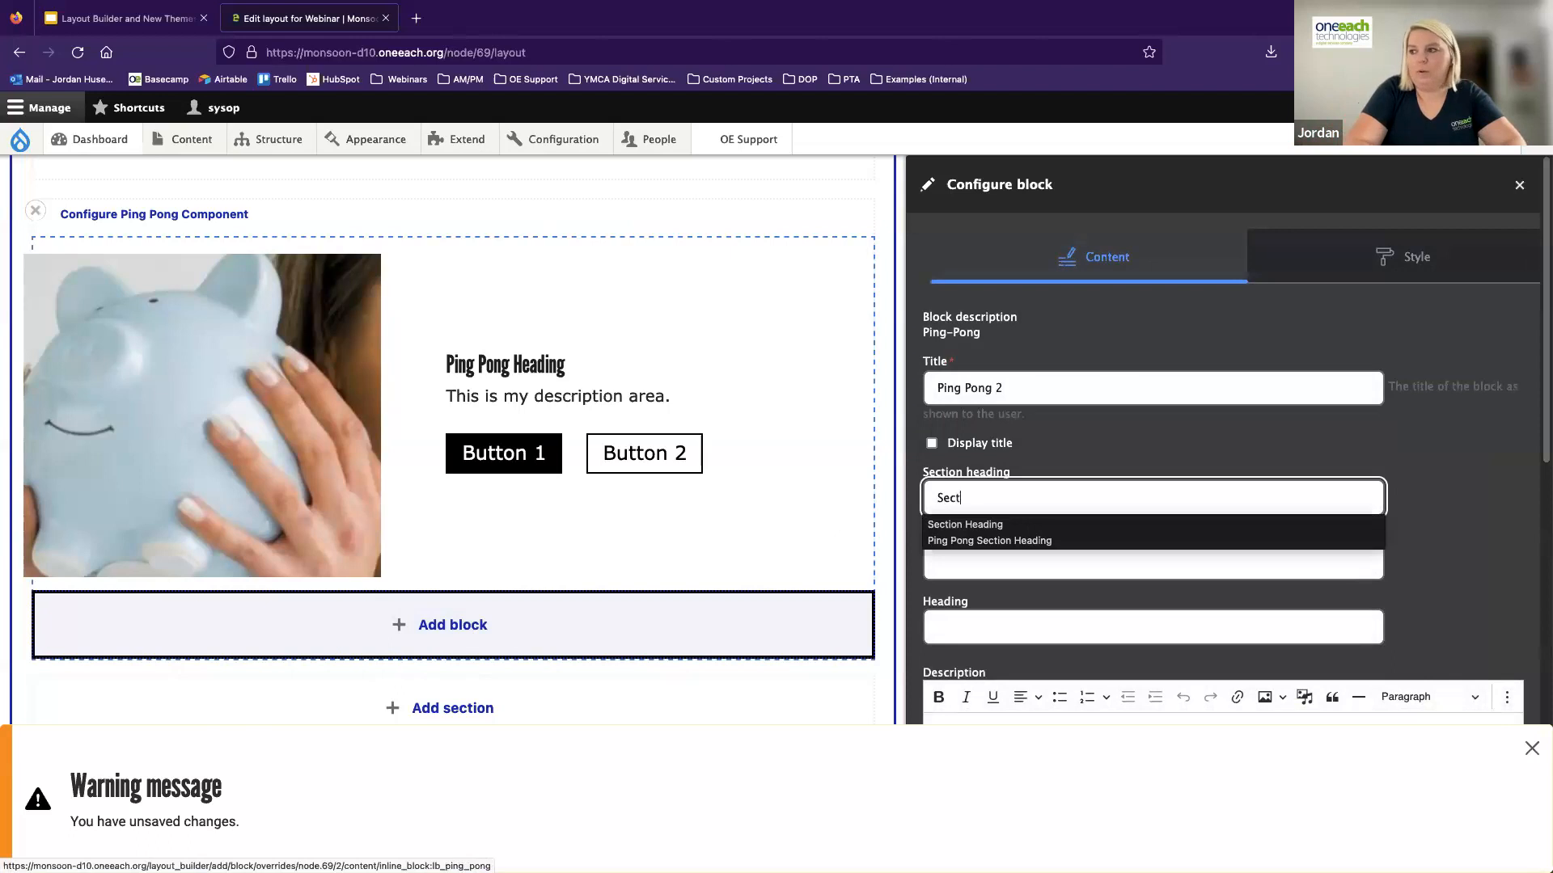
key(Tab)
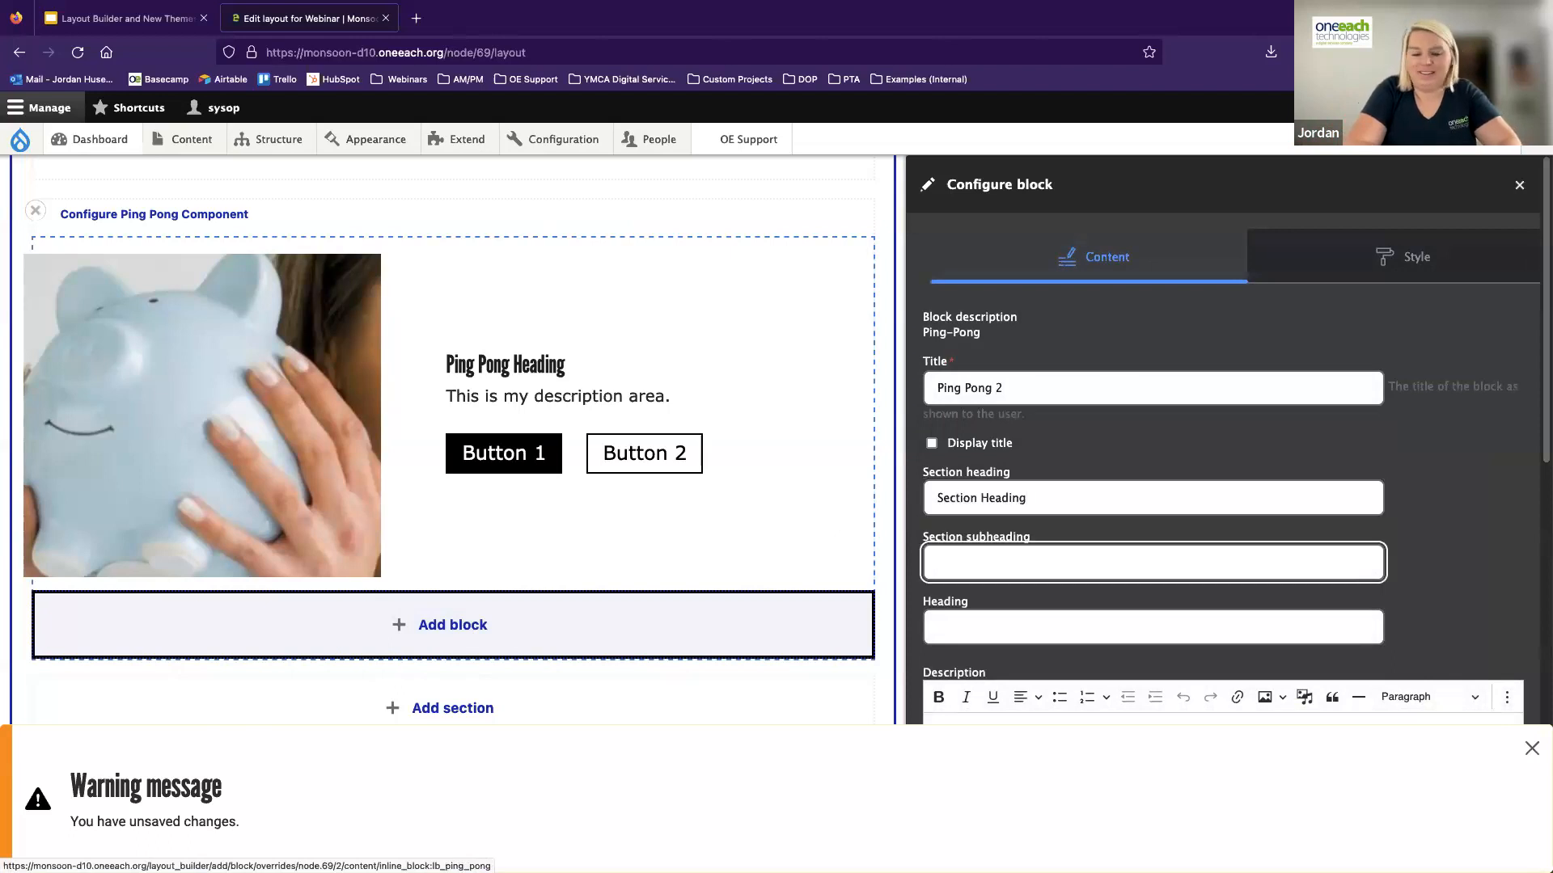
text(Section Subheading)
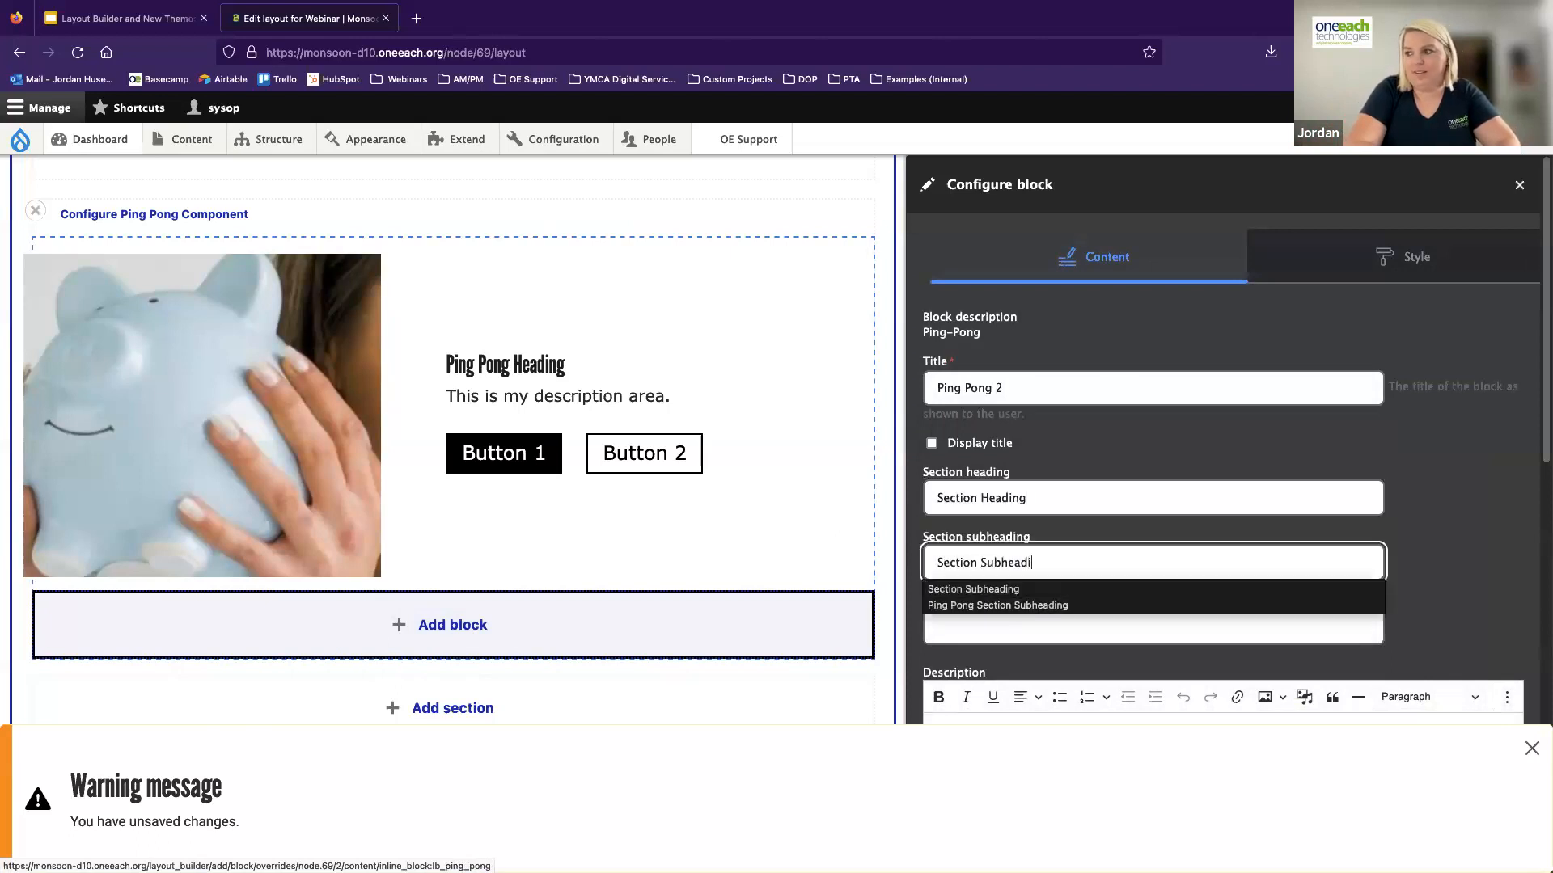
Set the second block's heading to "Second Ping Pong Heading" and enter "Desctiption" as its description
key(Tab)
text(P)
key(BackSpace)
text(Second Ping)
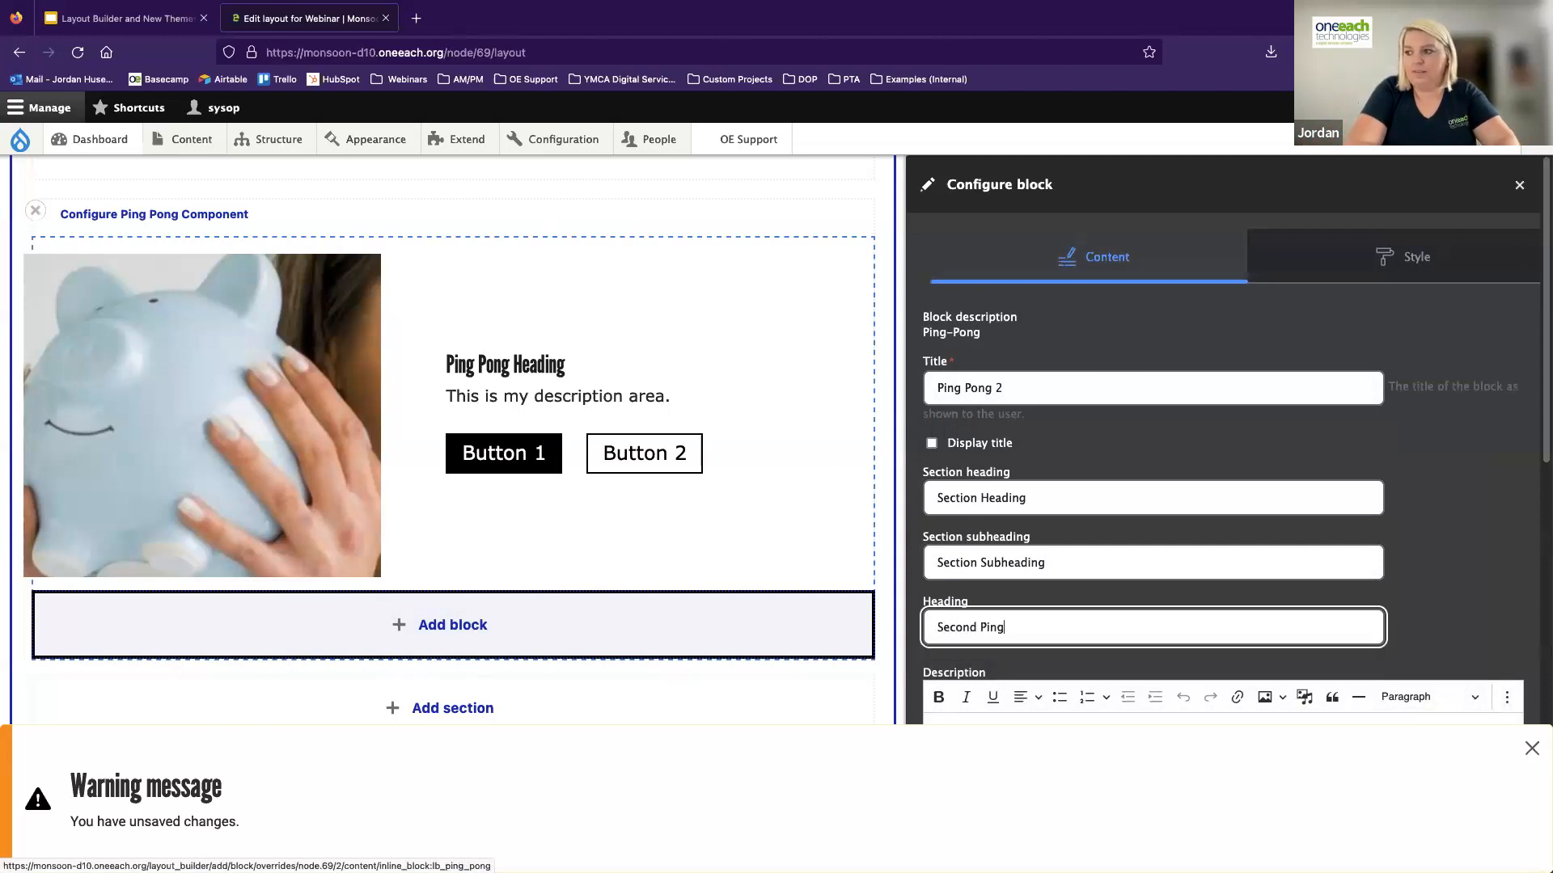
text( Pong Heading)
key(Tab)
text(Desctip)
text(tion)
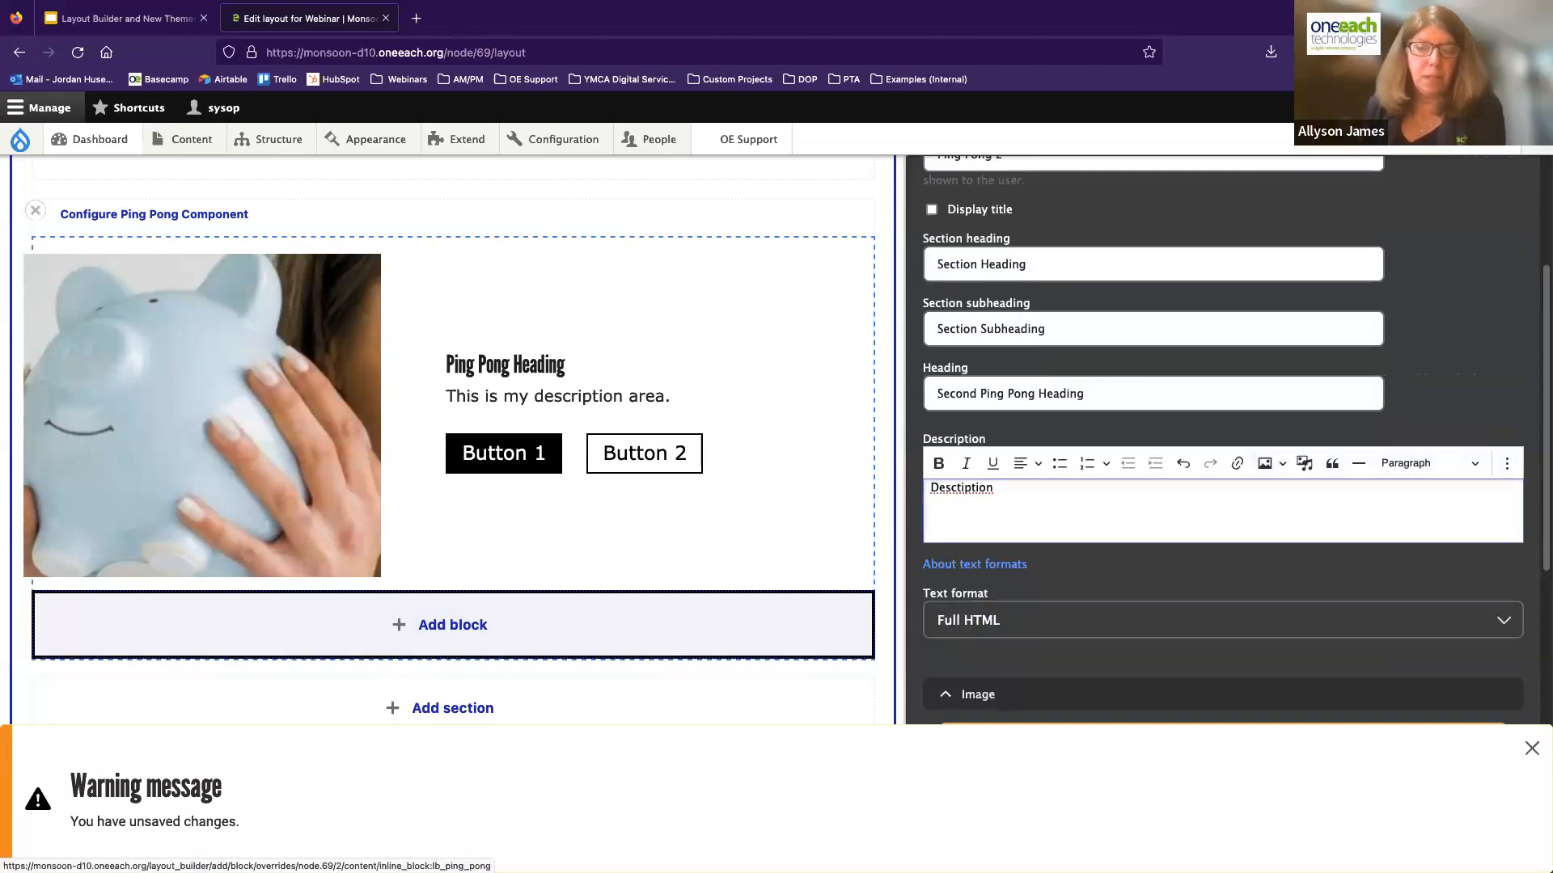
Correct the second ping-pong block's description to read "Description Area"
key(BackSpace)
key(BackSpace)
key(BackSpace)
key(BackSpace)
key(BackSpace)
key(BackSpace)
key(BackSpace)
text(cription)
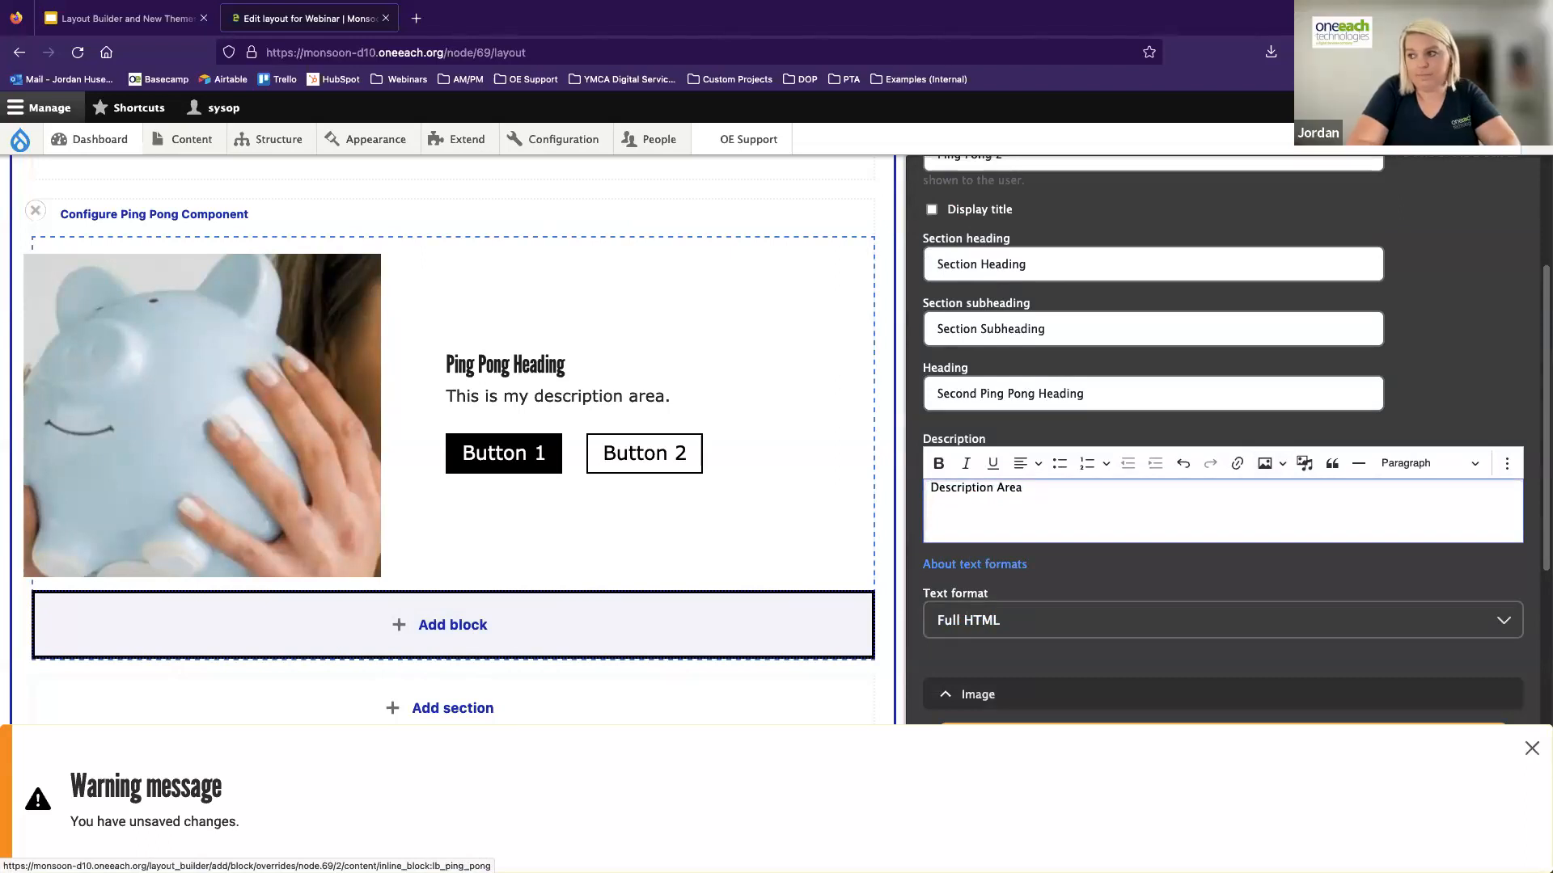
text( Area)
Examine the description editor's Source view and the available text formats, keeping Full HTML
click(1507, 464)
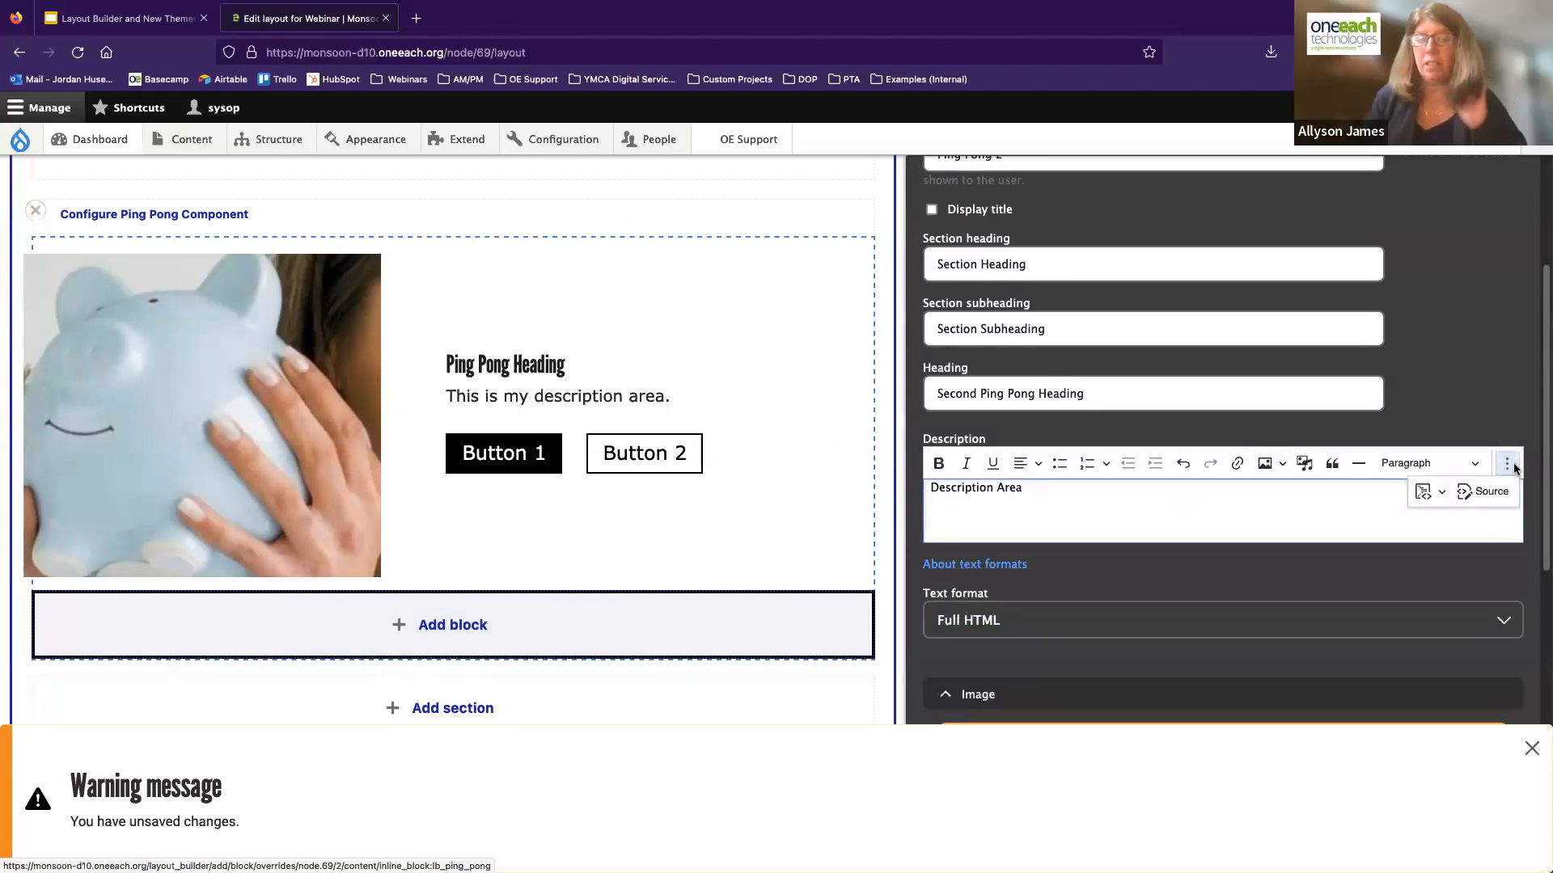
click(1486, 493)
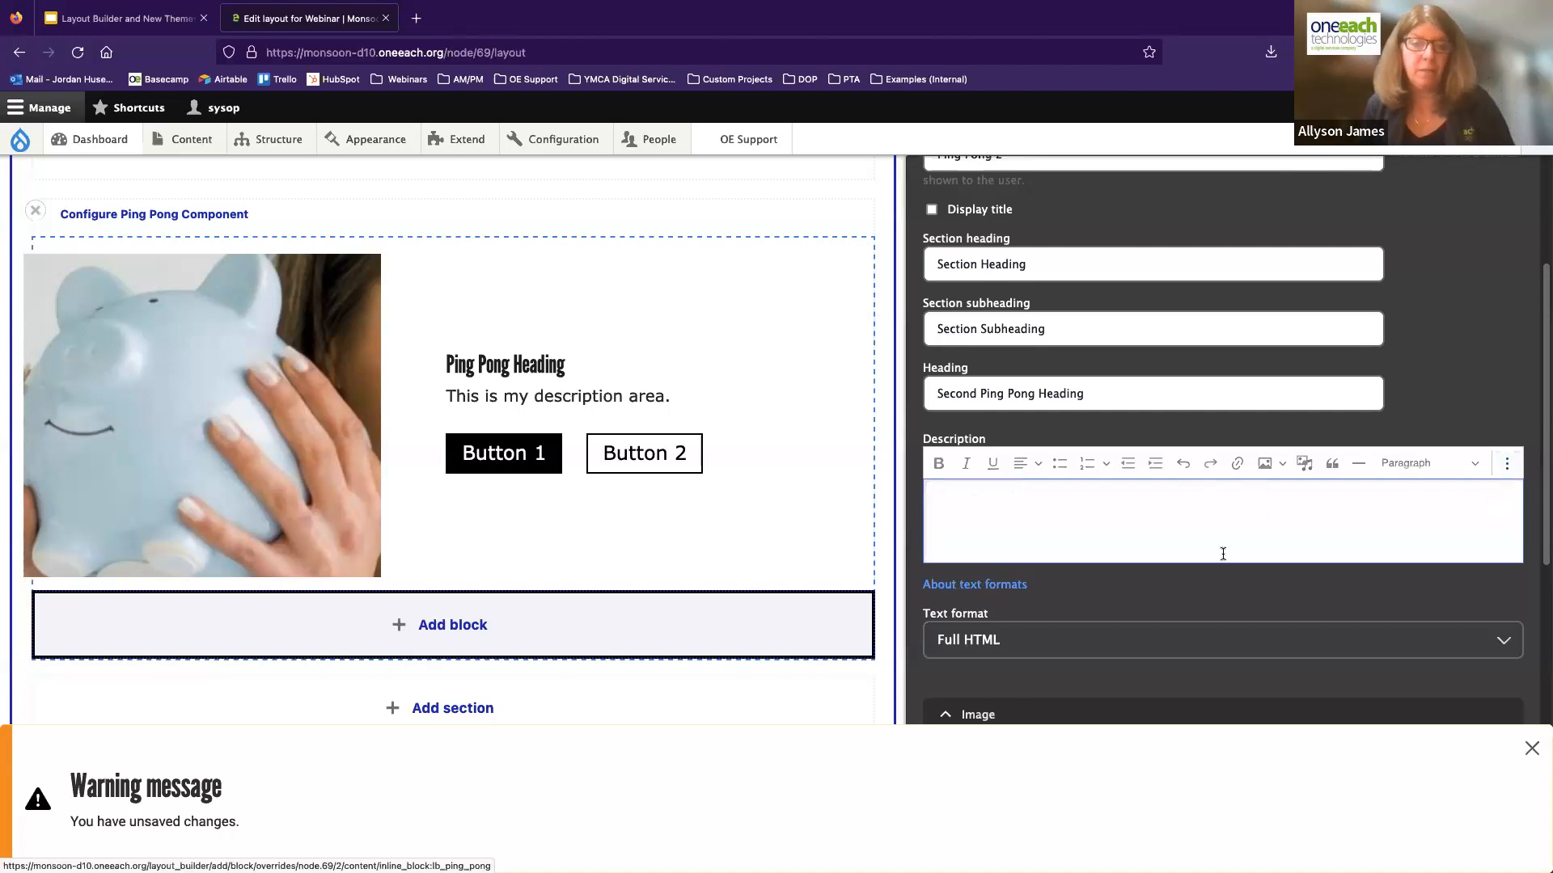
click(1506, 463)
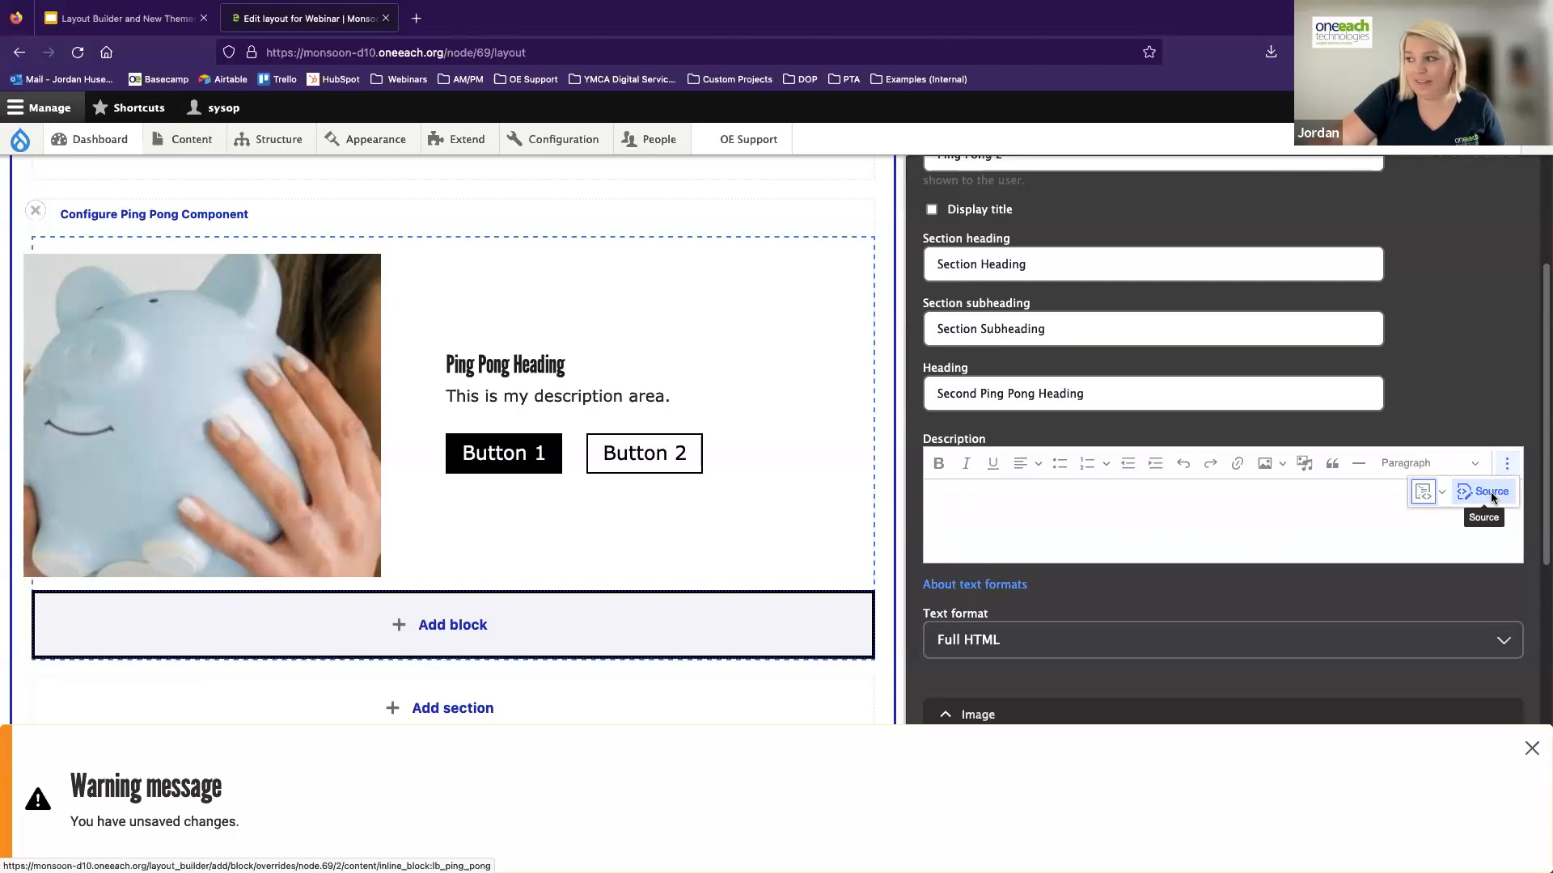
click(1492, 495)
click(1085, 618)
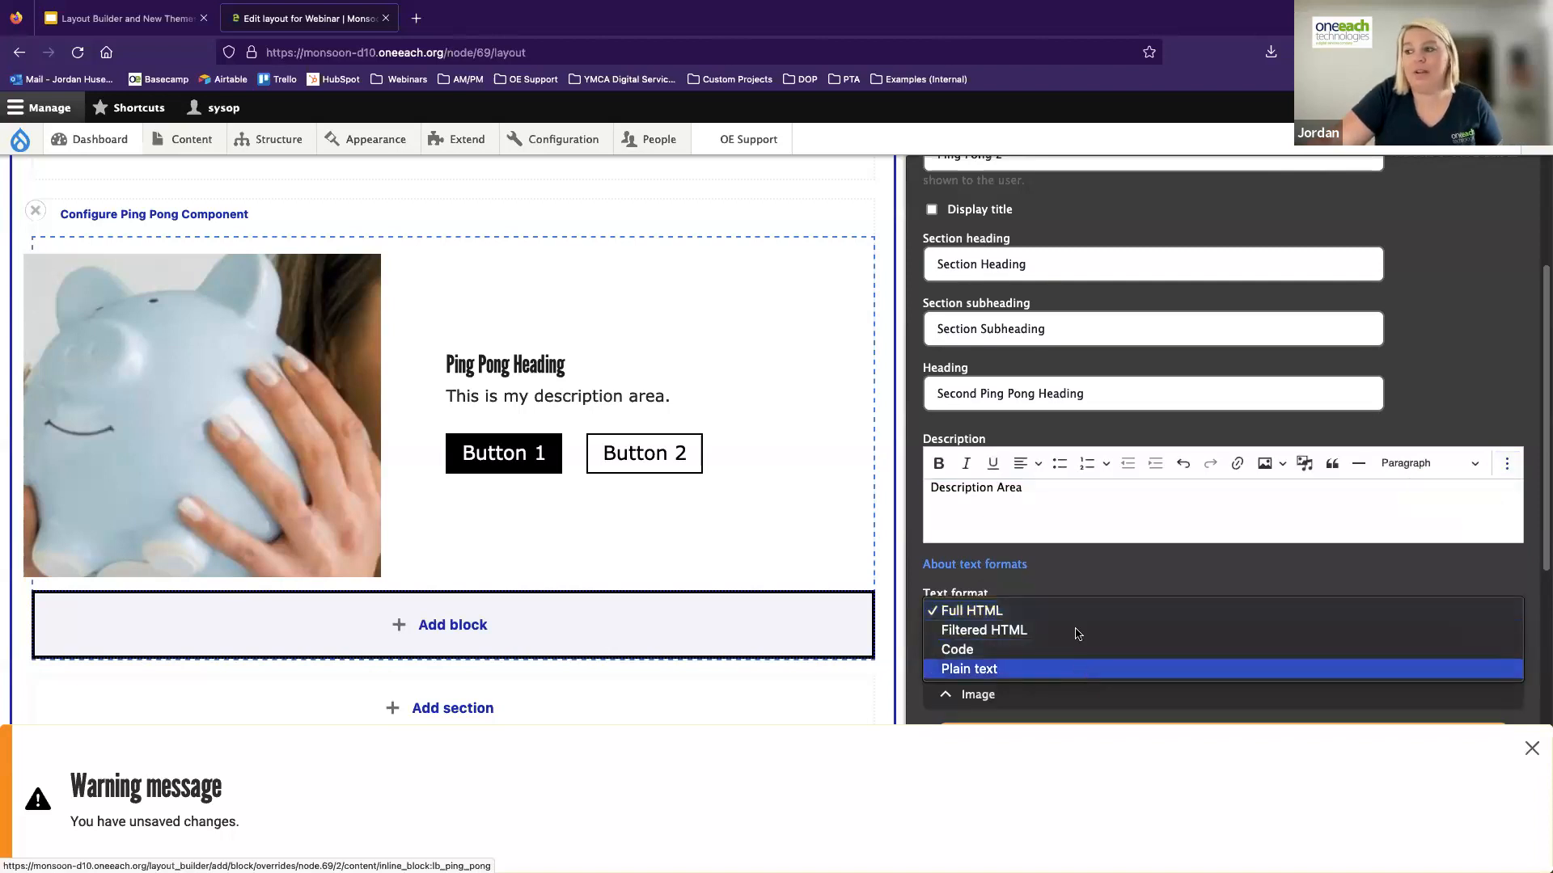
click(1065, 580)
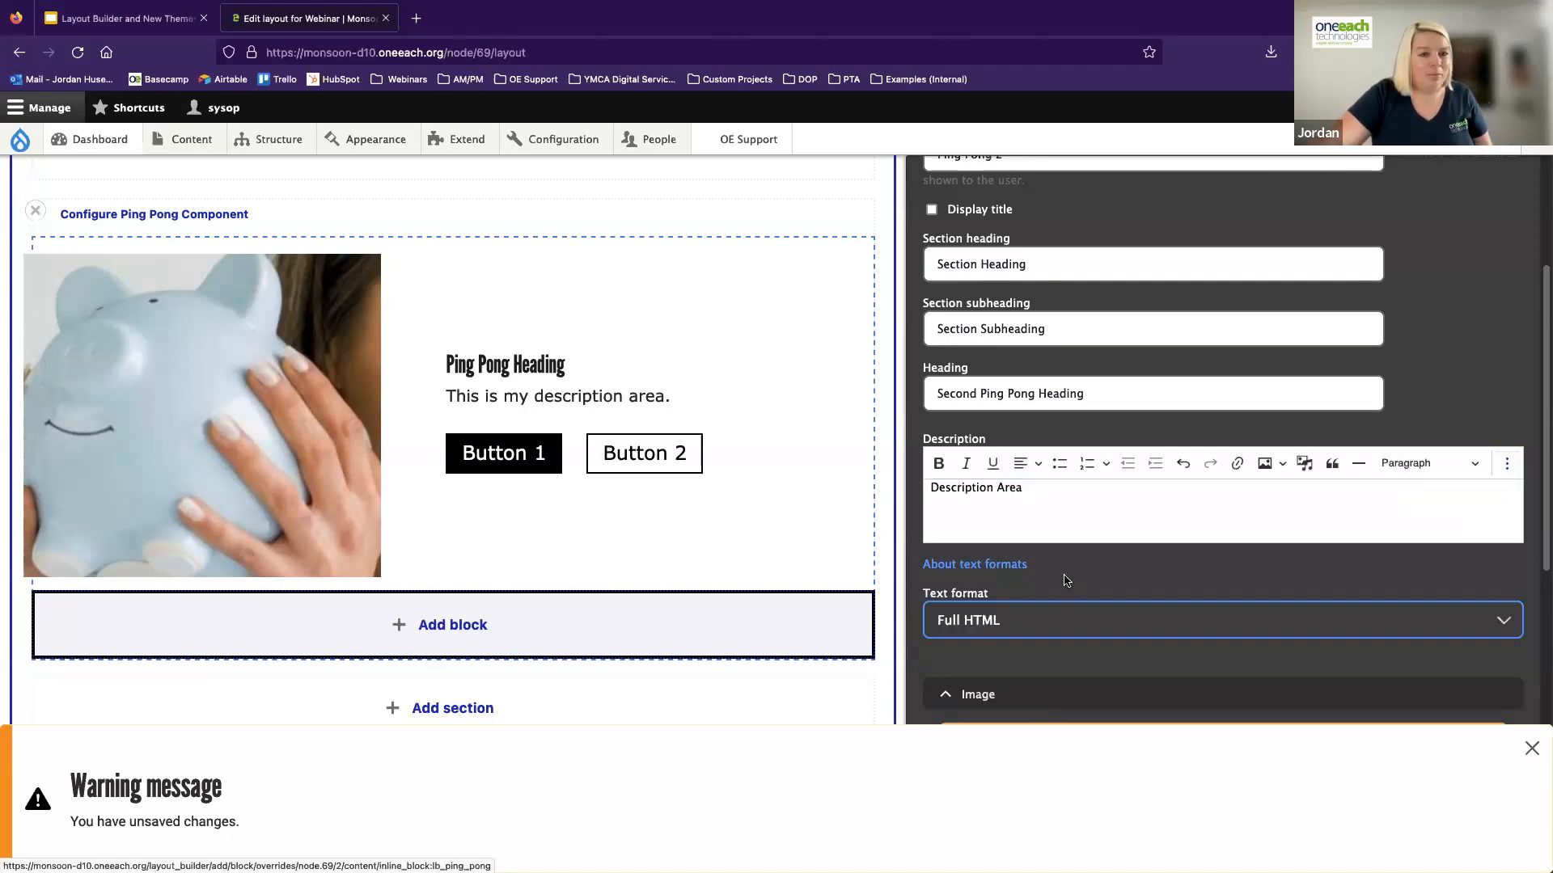
click(1072, 495)
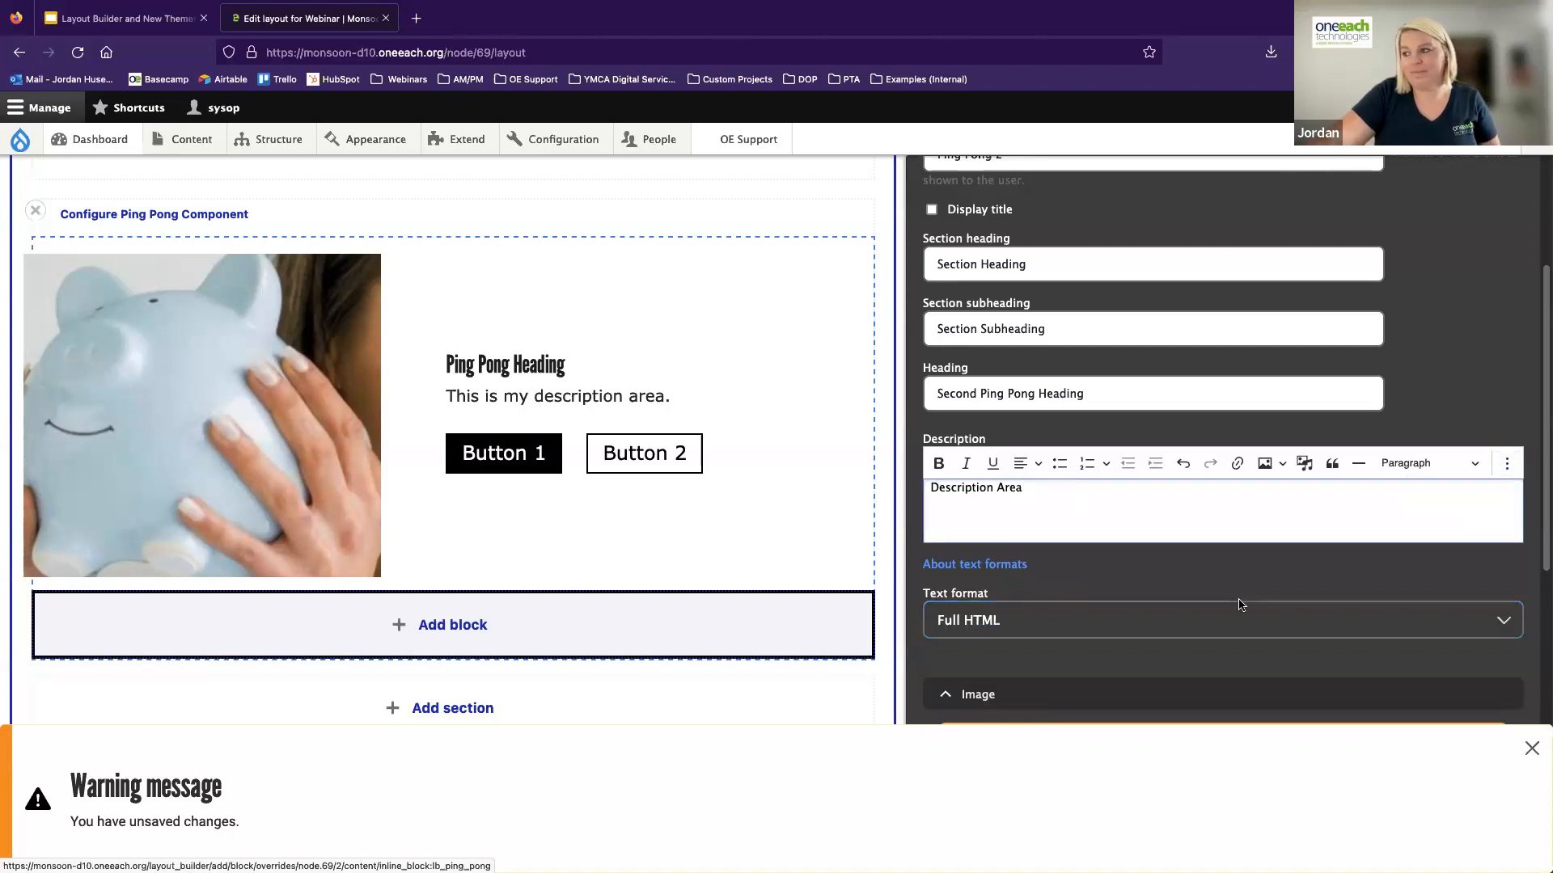
Insert the photo of hands writing in a notebook into the second ping-pong block and set its image position to Right
scroll(1241, 605, down, 3)
click(1170, 495)
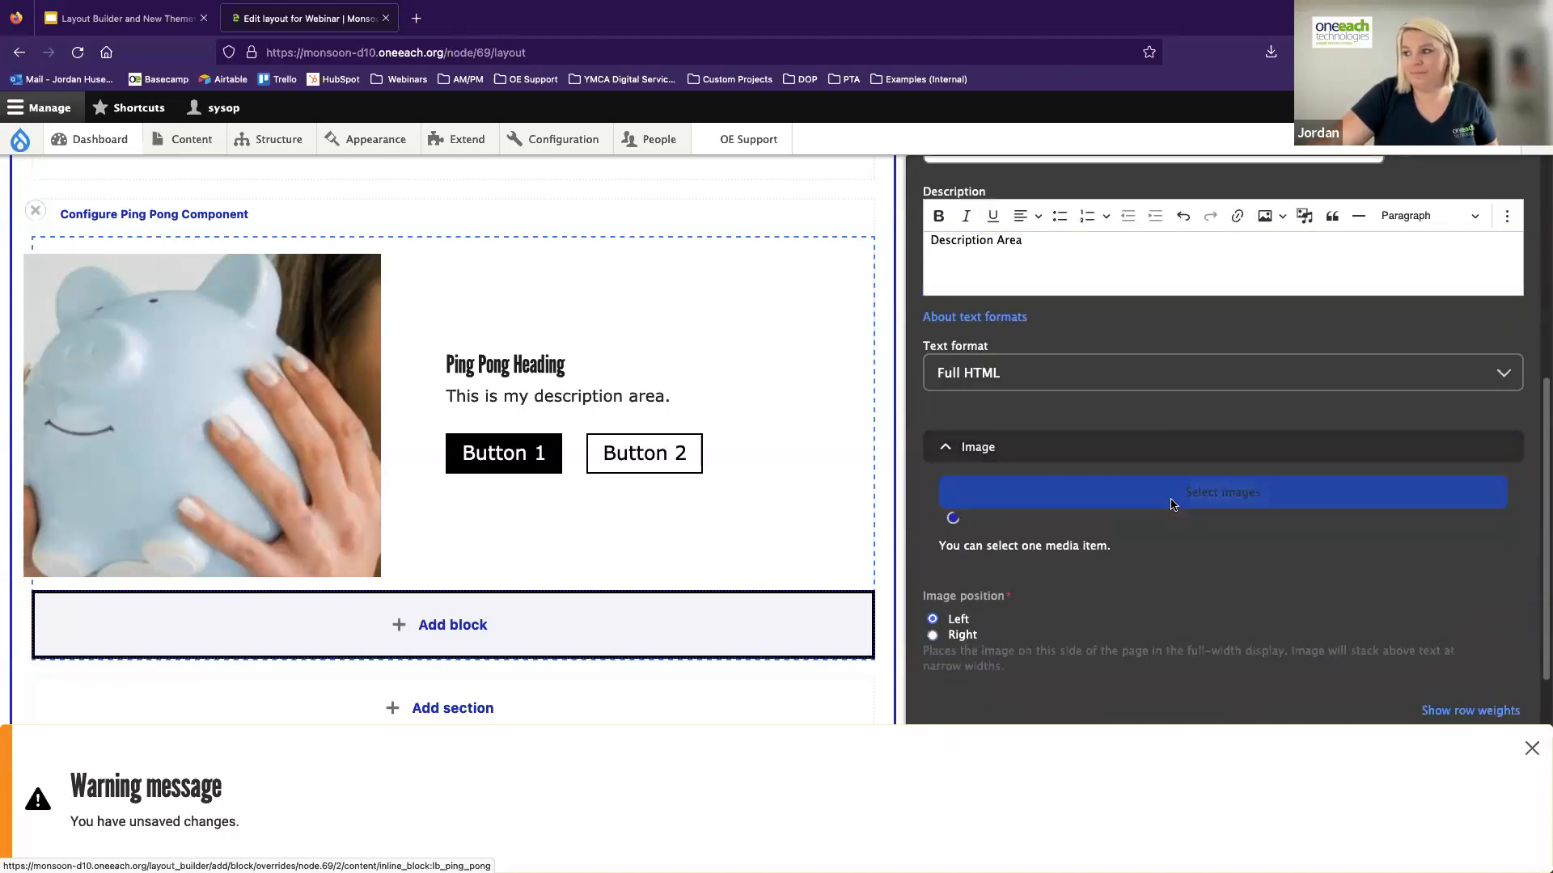
click(989, 514)
scroll(1215, 586, down, 1)
click(1121, 676)
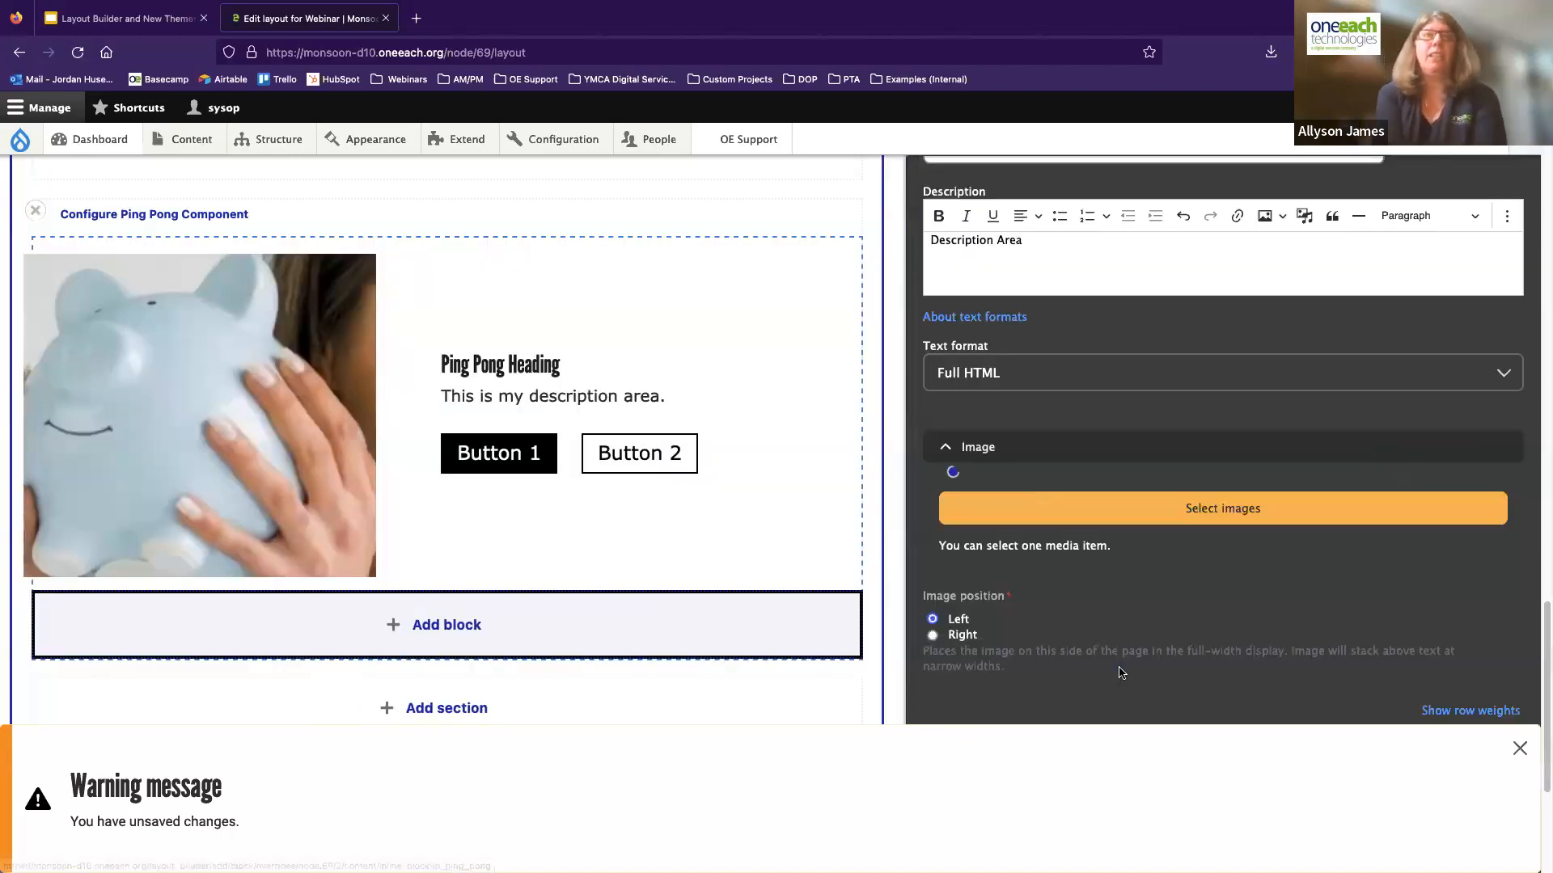
scroll(1100, 565, down, 2)
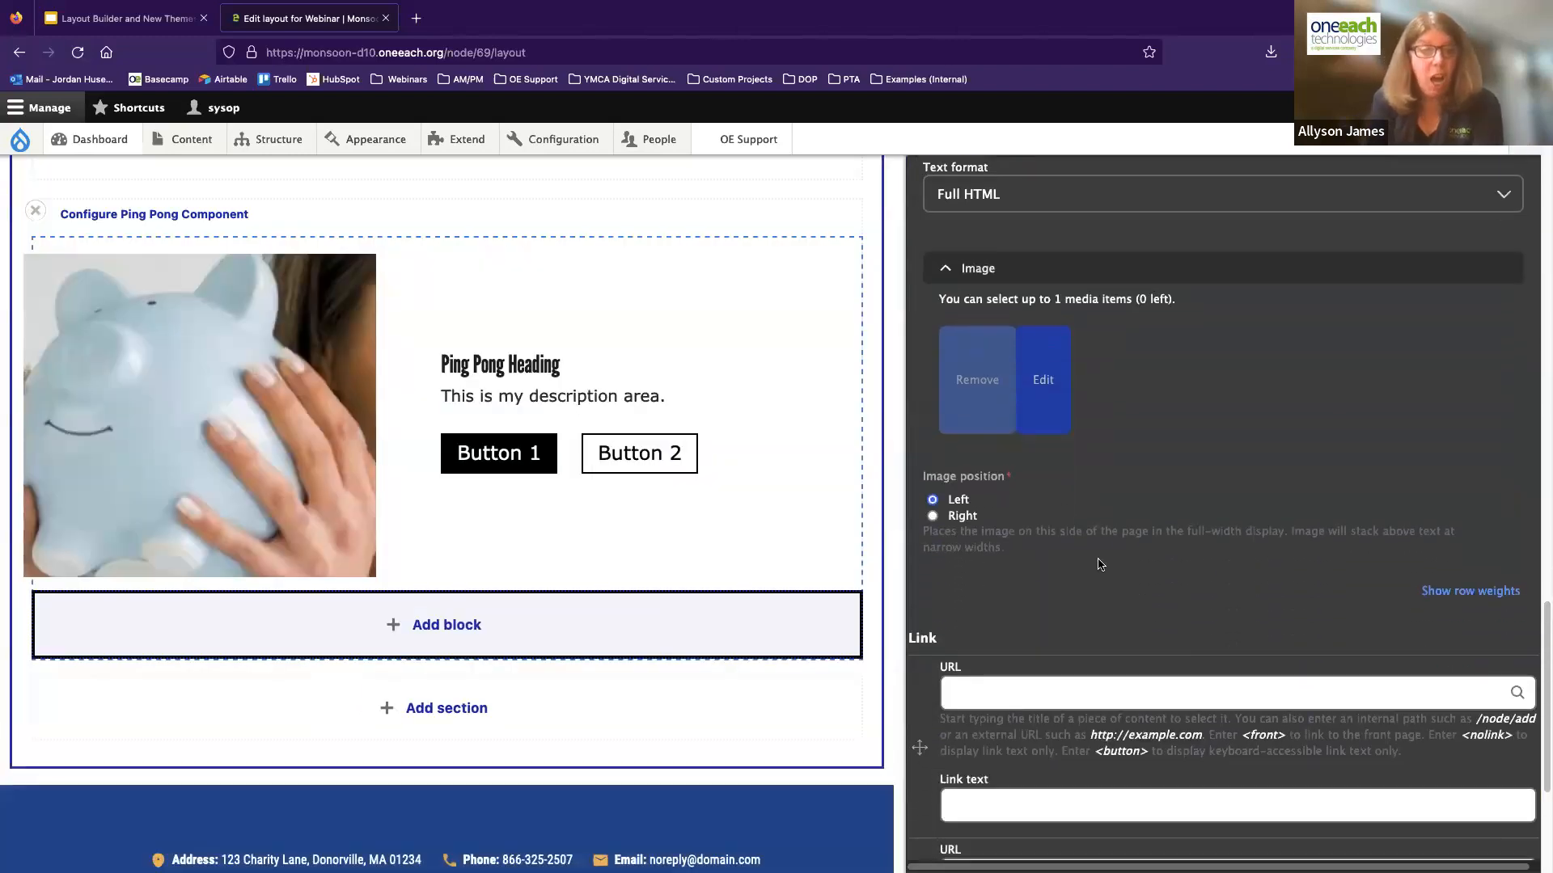
click(932, 516)
Set the first link to <front> with the link text "Button" and add the second ping-pong block to the layout
scroll(971, 517, down, 2)
click(981, 500)
text(<front>)
key(Tab)
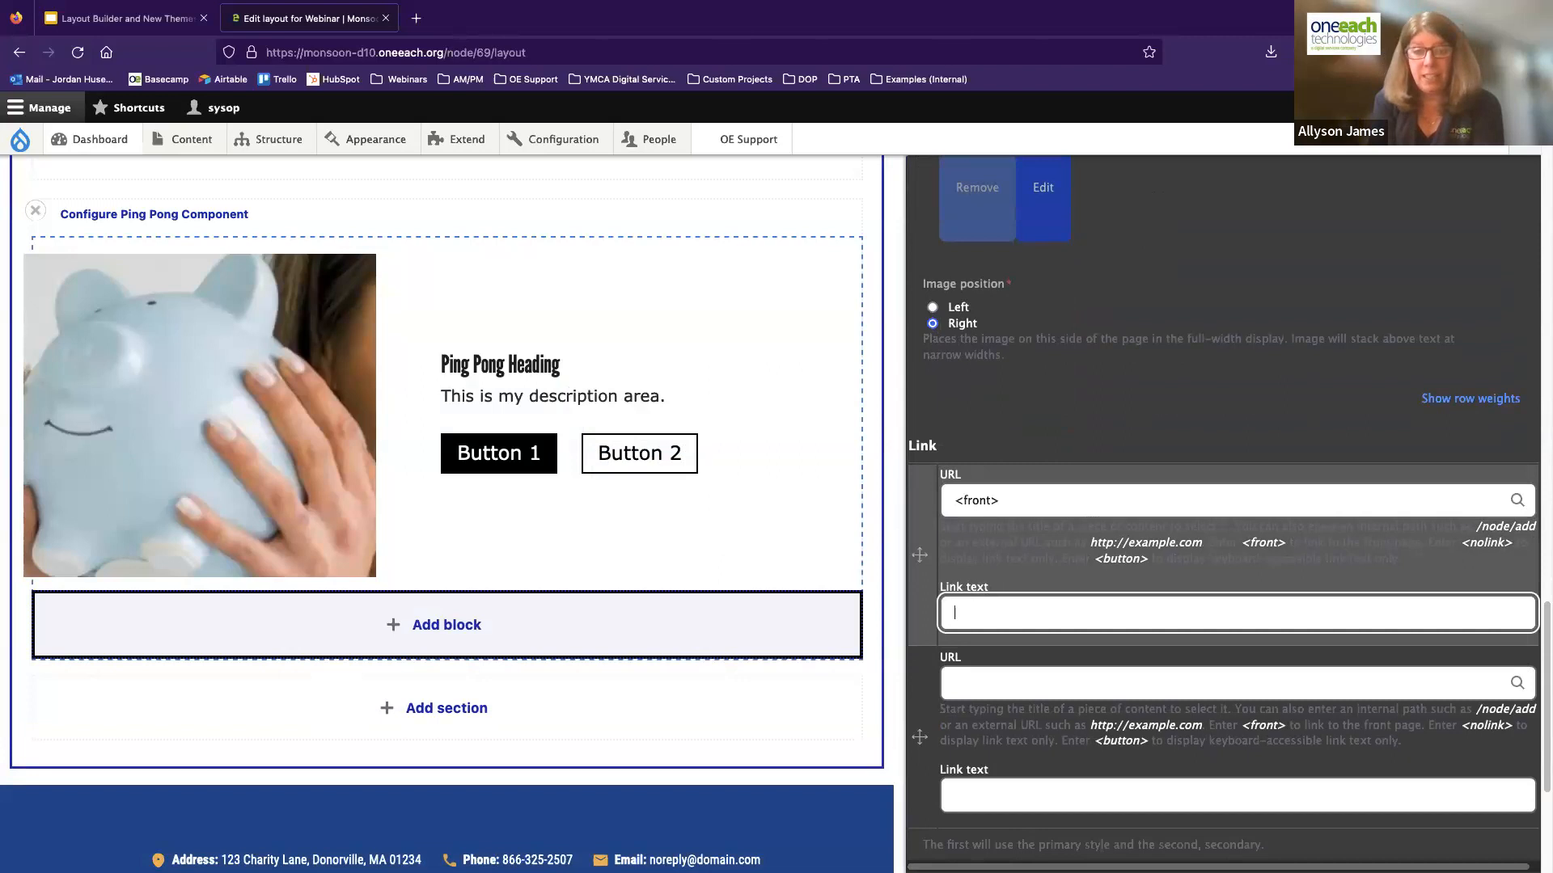
text(Button)
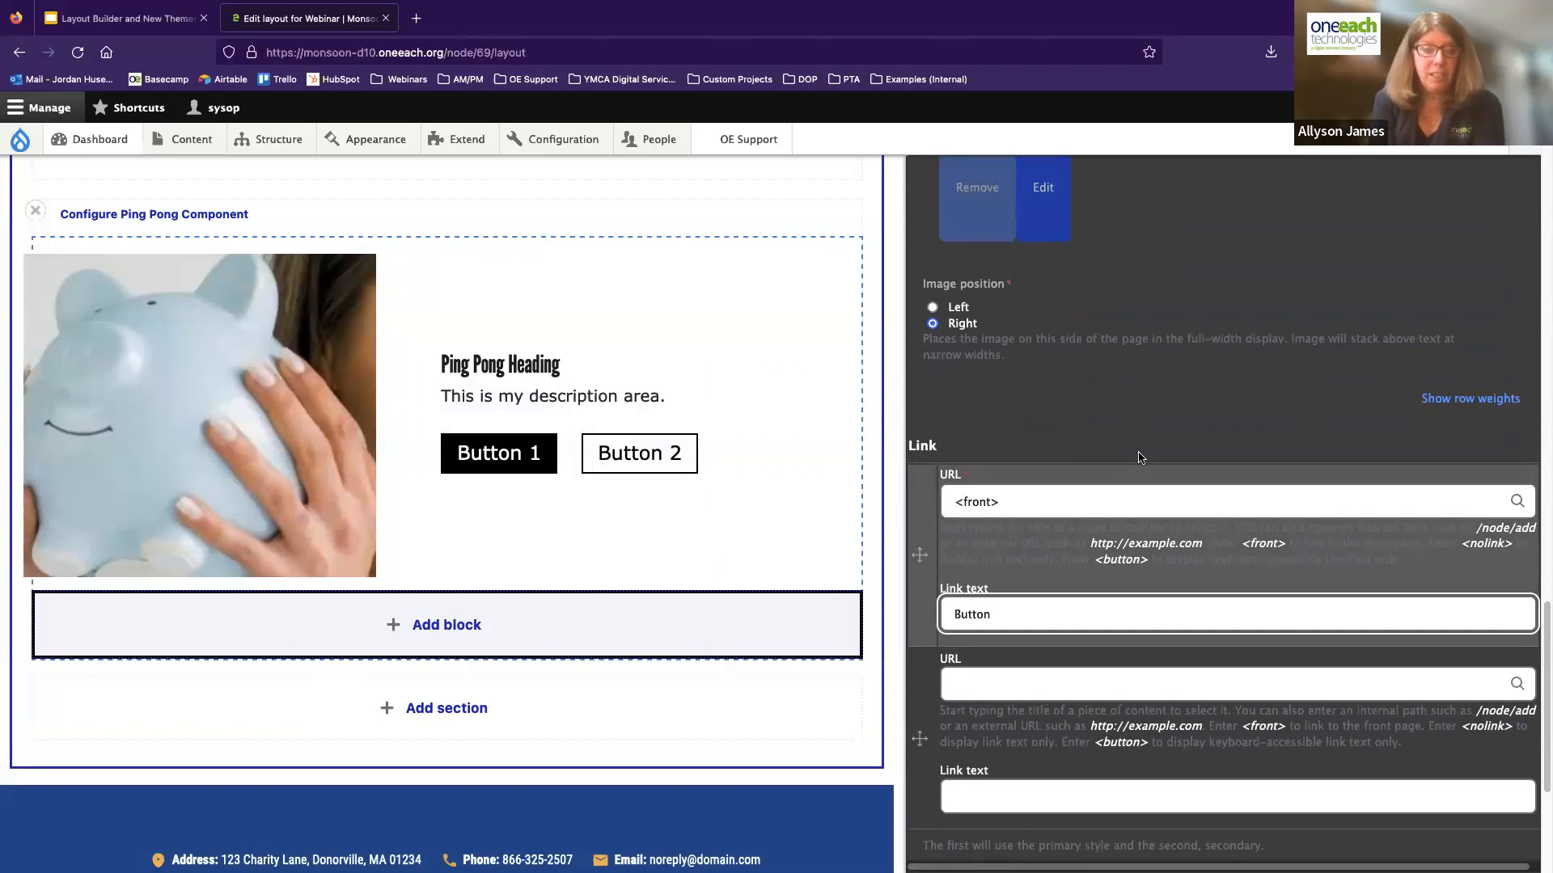
scroll(1139, 458, down, 2)
click(1181, 828)
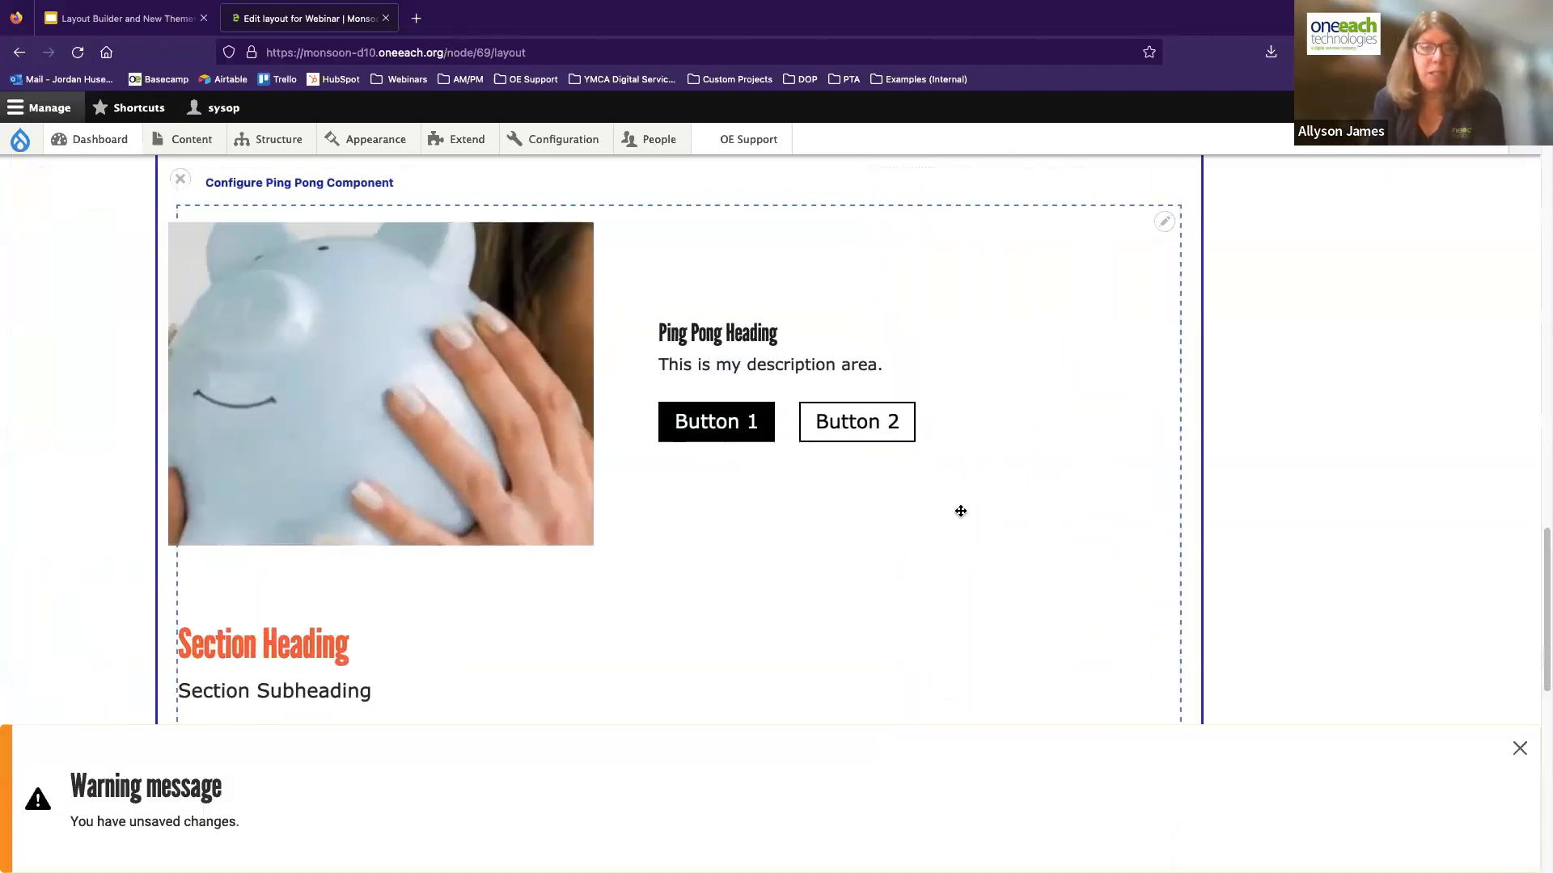
Dismiss the unsaved-changes warning and review both ping-pong blocks and the sections above them in the layout preview
click(1520, 748)
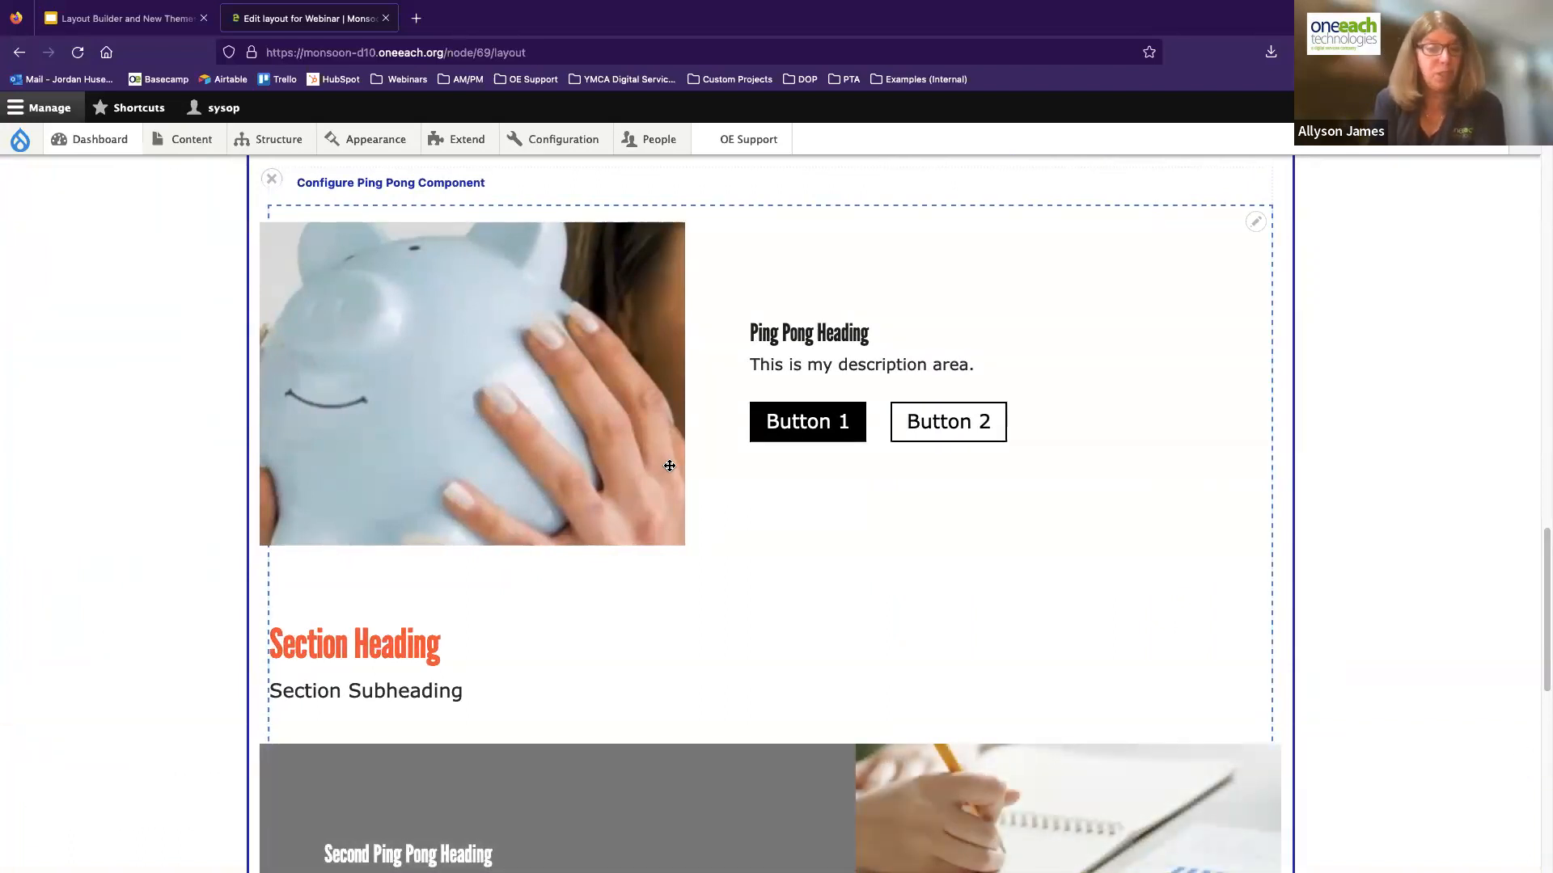
scroll(702, 484, down, 3)
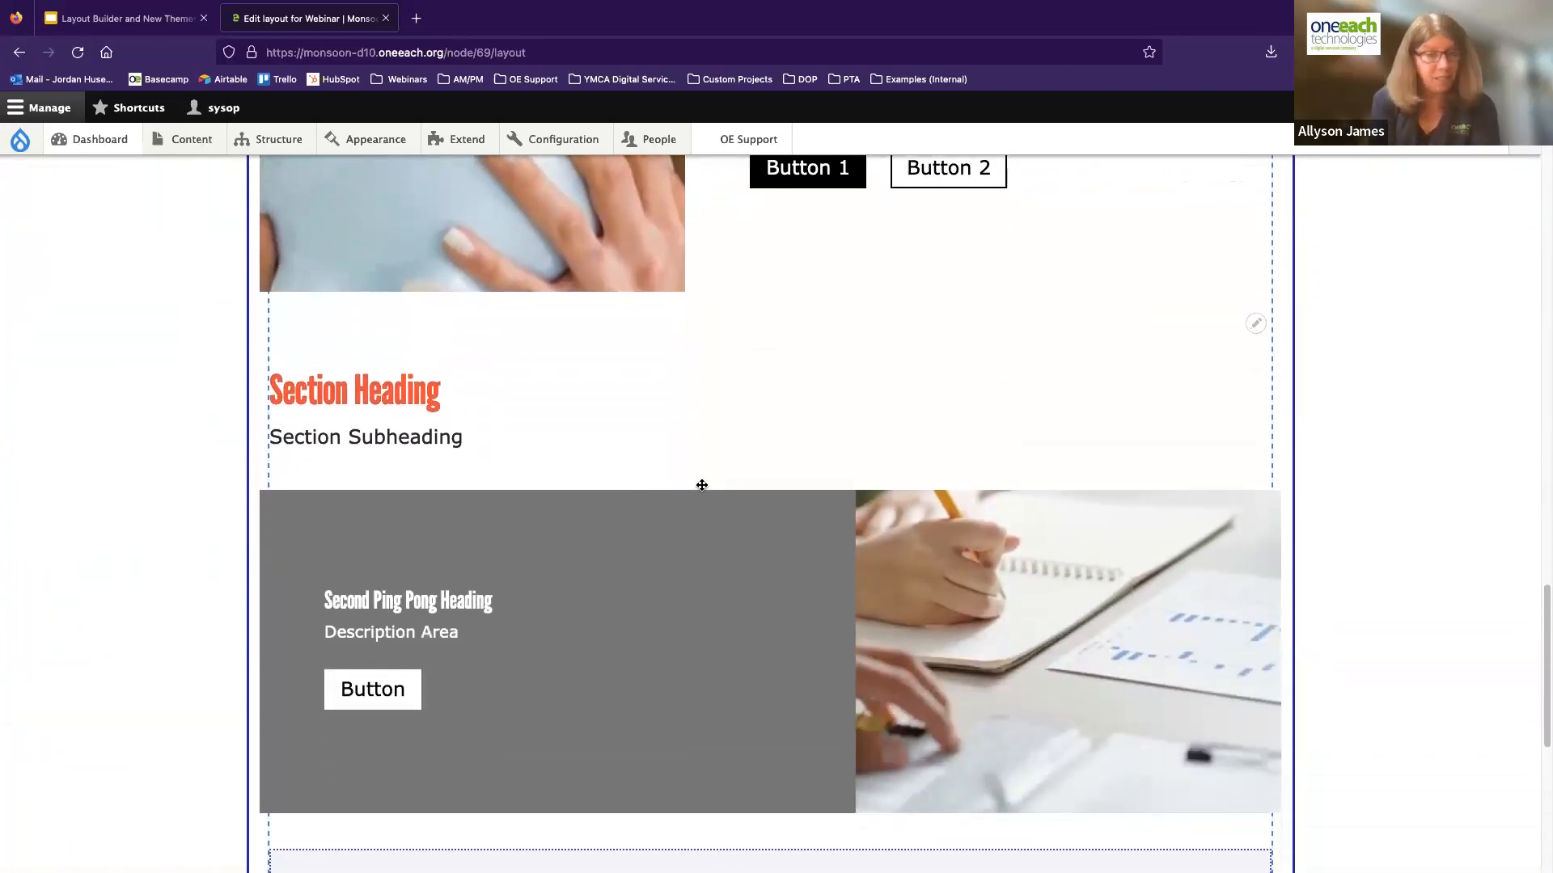
scroll(702, 485, down, 1)
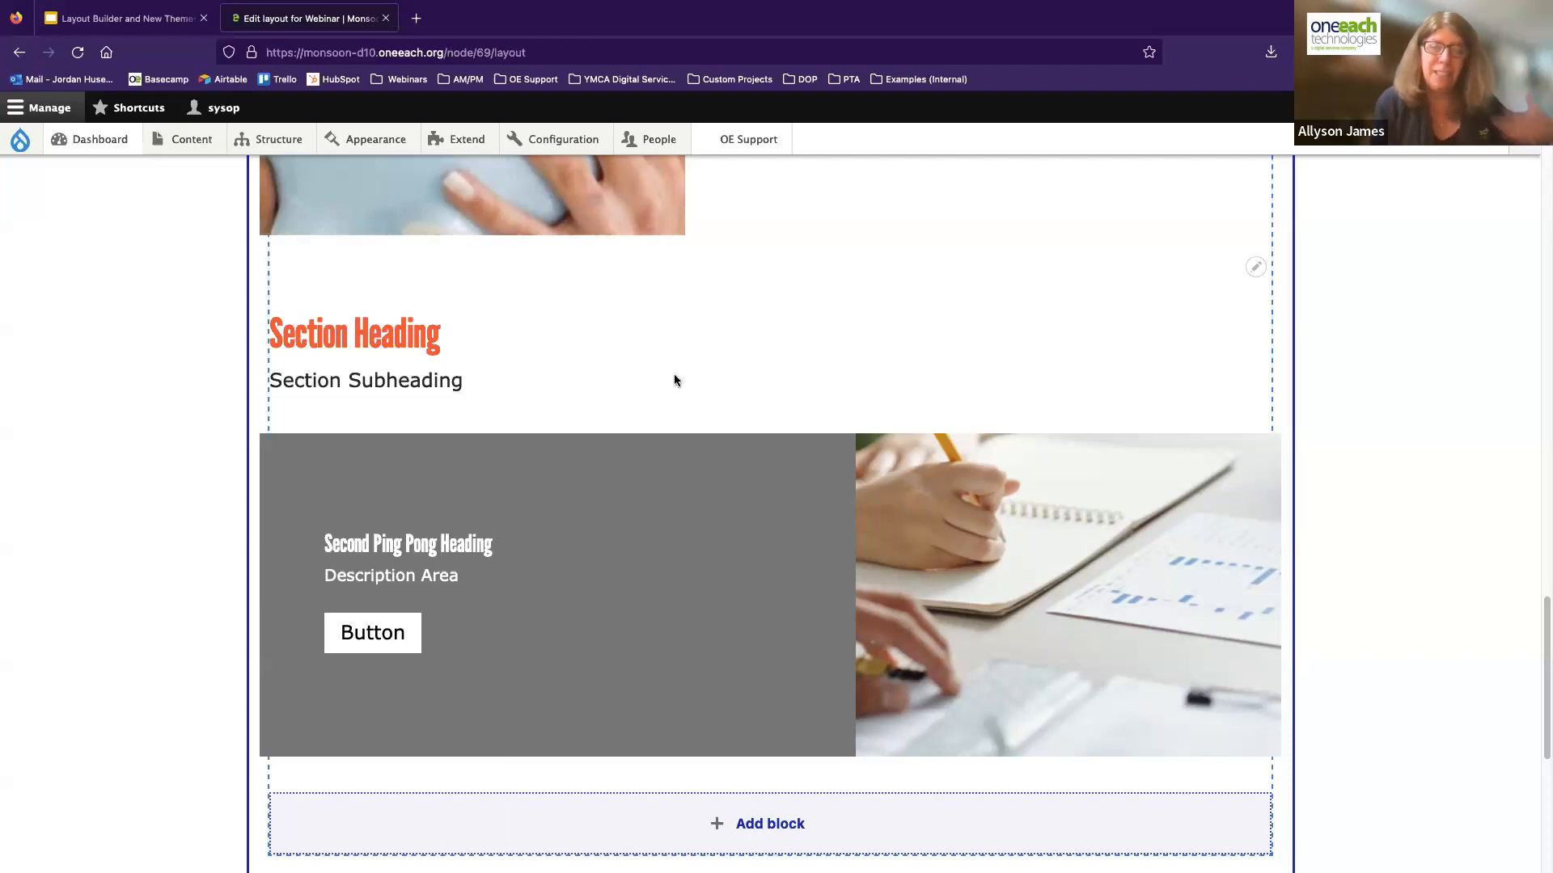
scroll(668, 380, down, 1)
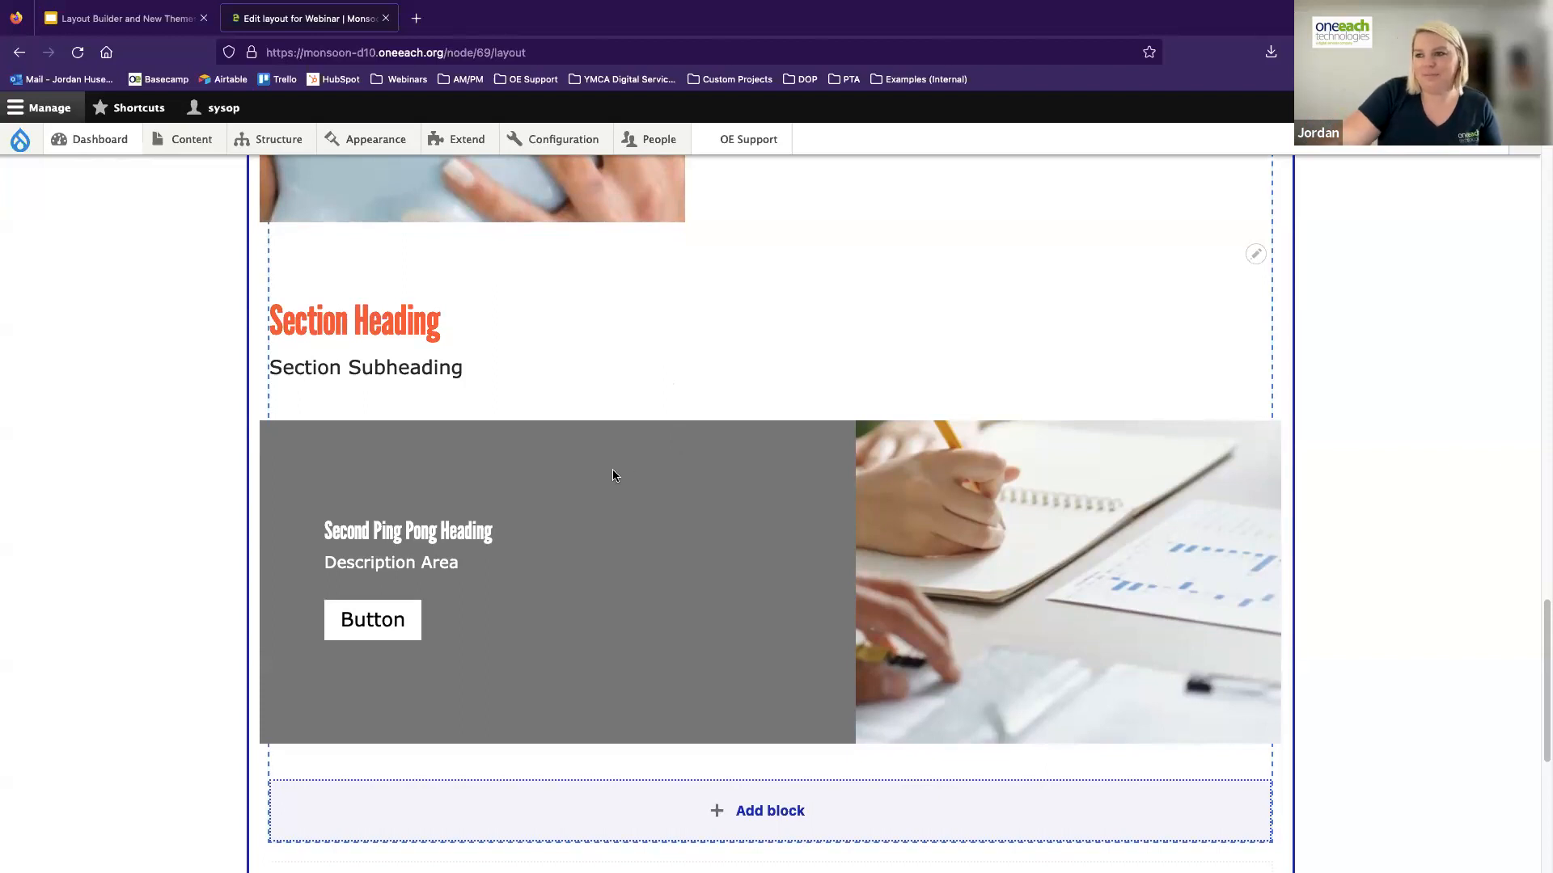
scroll(498, 479, up, 5)
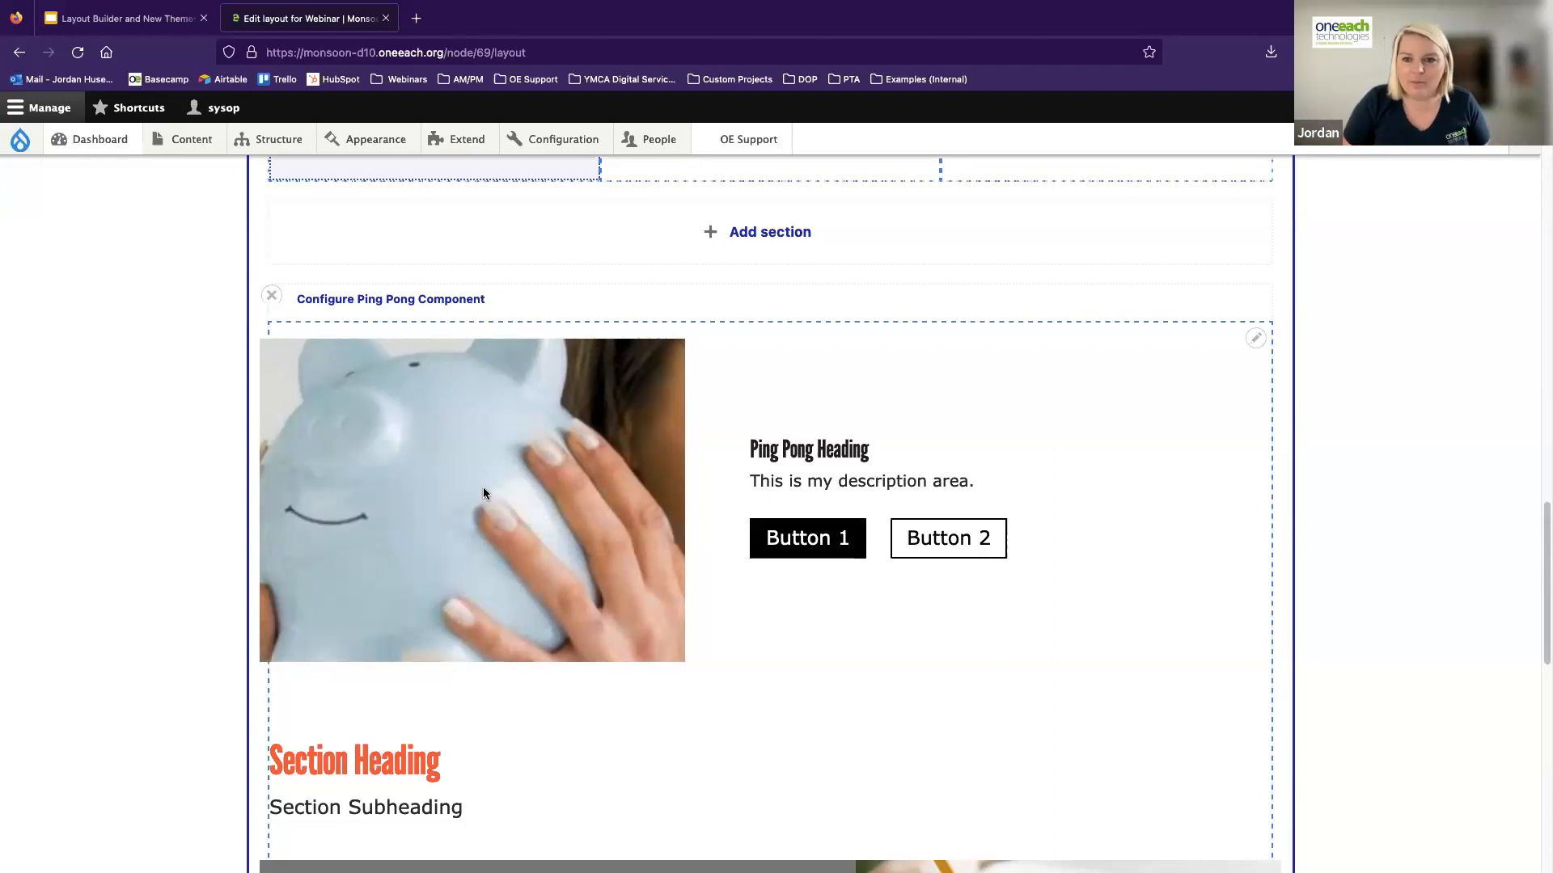
scroll(550, 602, up, 10)
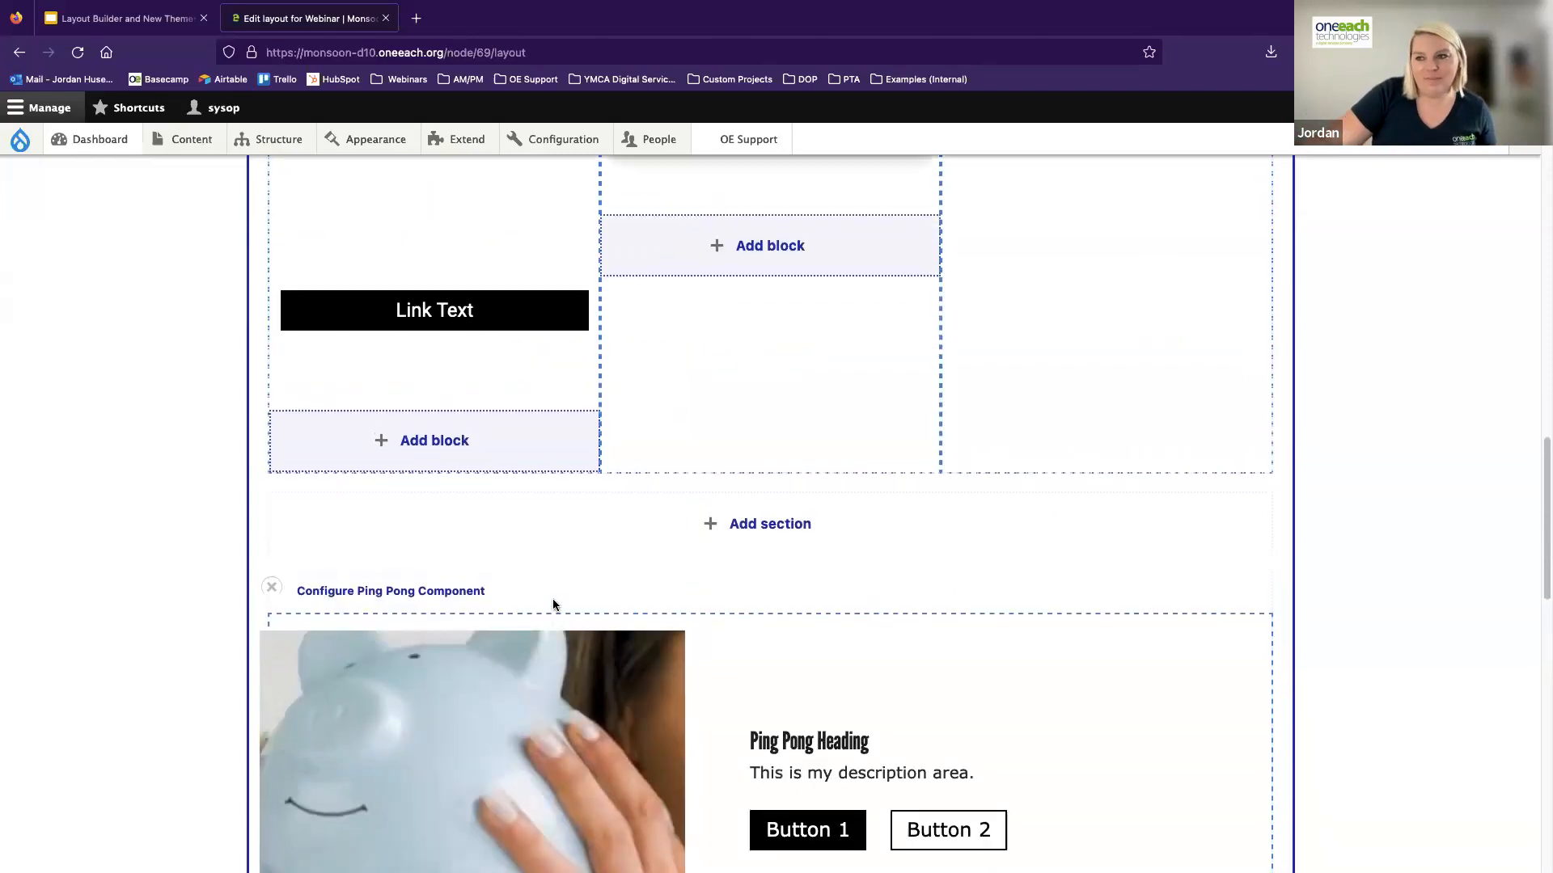
scroll(540, 597, up, 15)
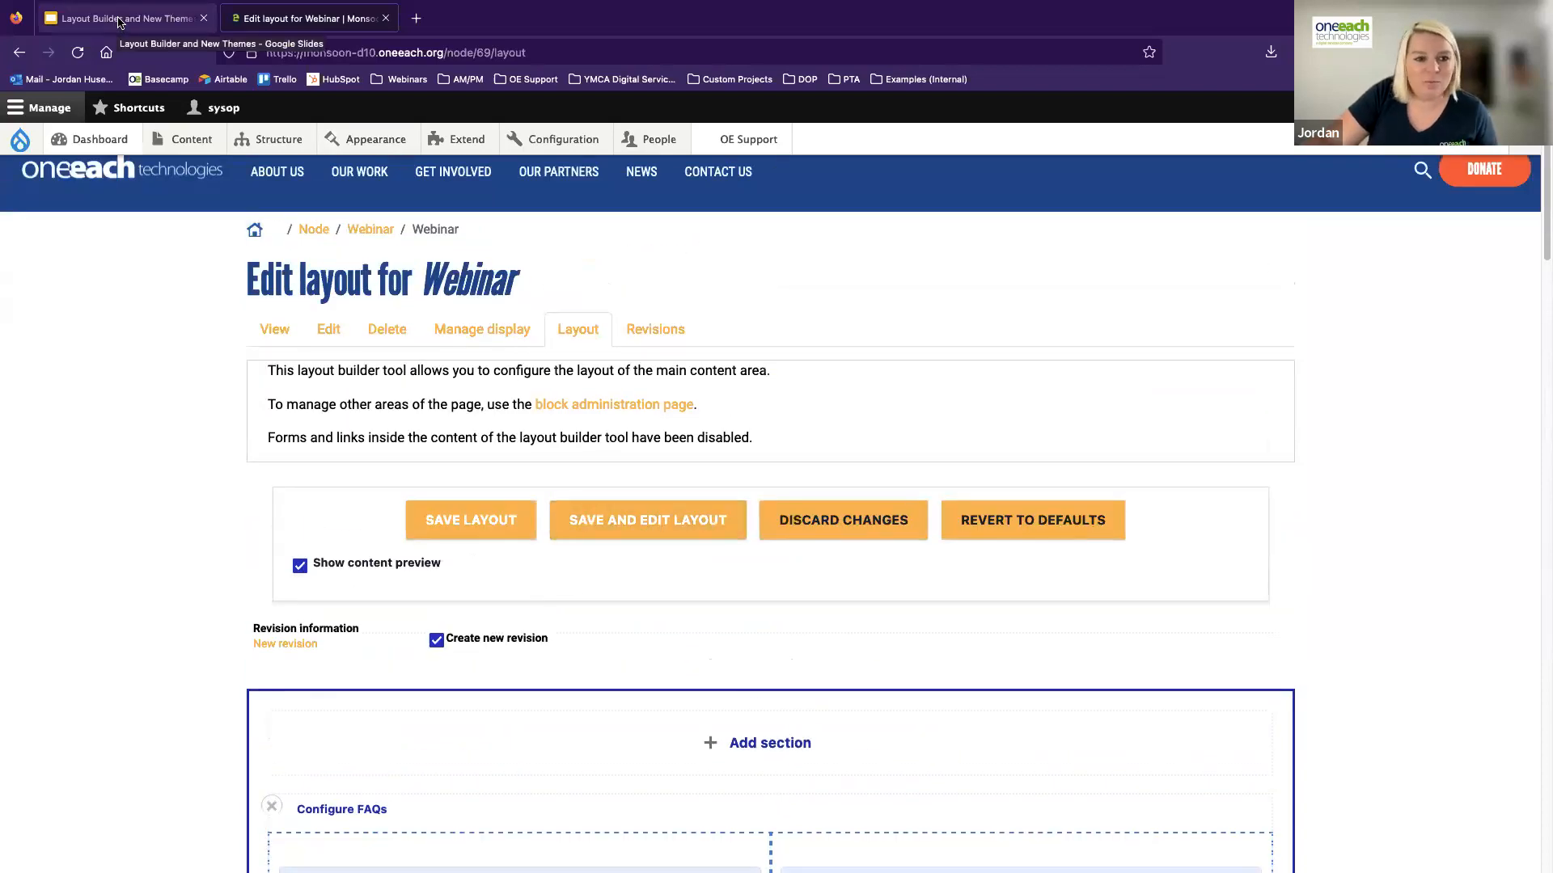
Switch to the "Layout Builder and New Themes" Google Slides deck and present it full screen from the Layout Builder Demo slide
click(118, 20)
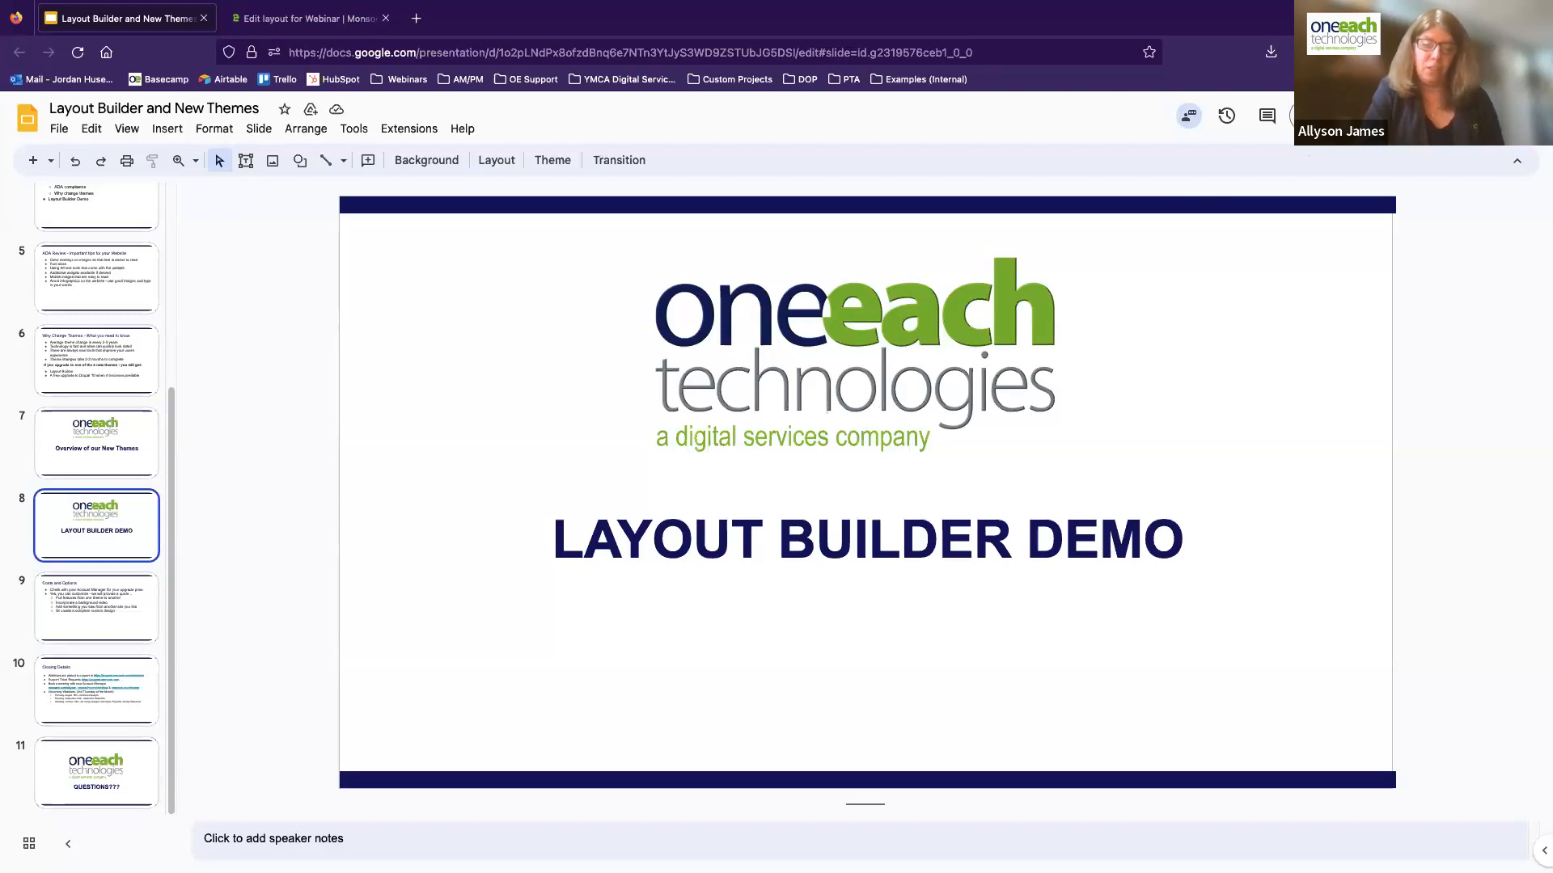
click(1342, 115)
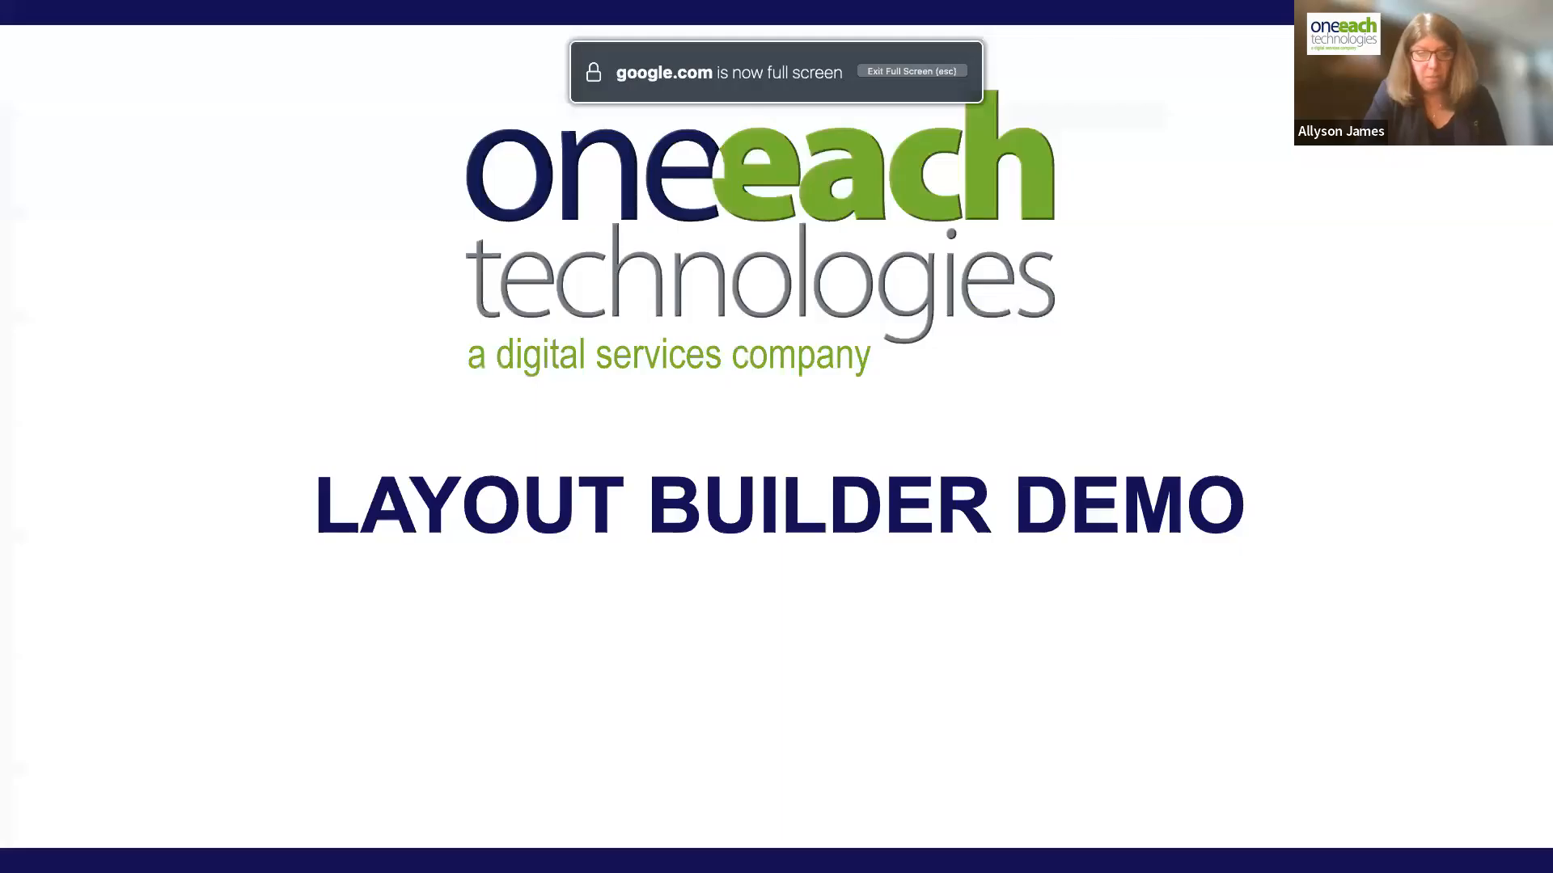